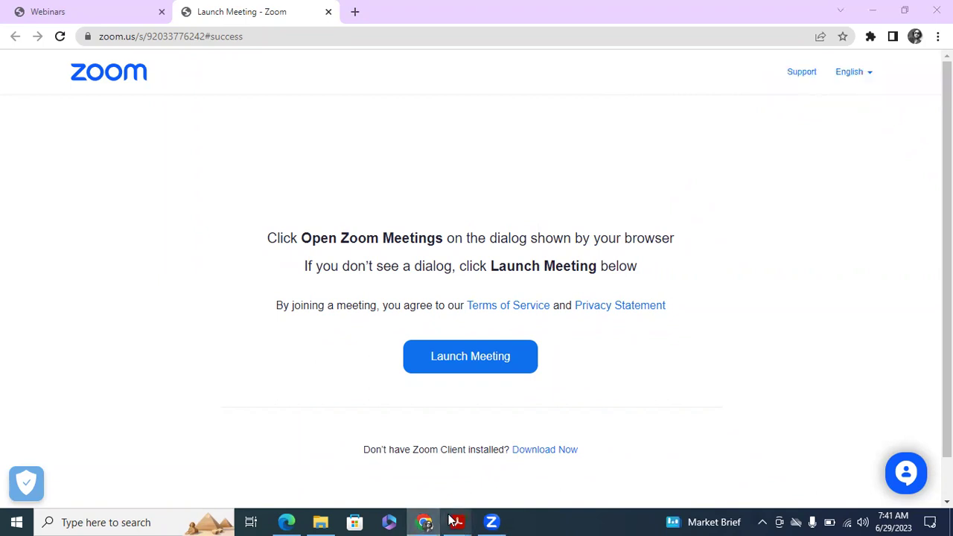
- Bring the Excelytics company profile PDF to the front and close the All tools panel
mouse_move(455, 521)
click(381, 465)
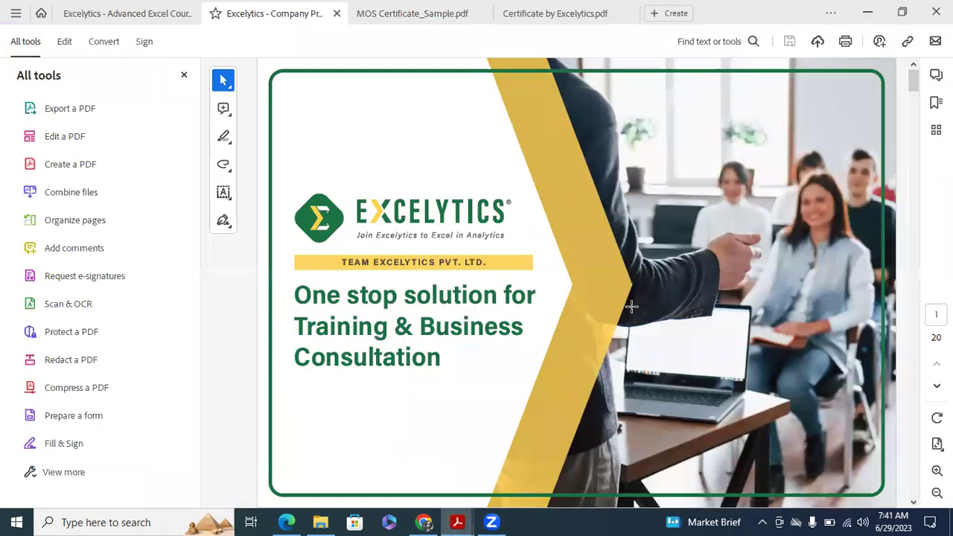
click(182, 76)
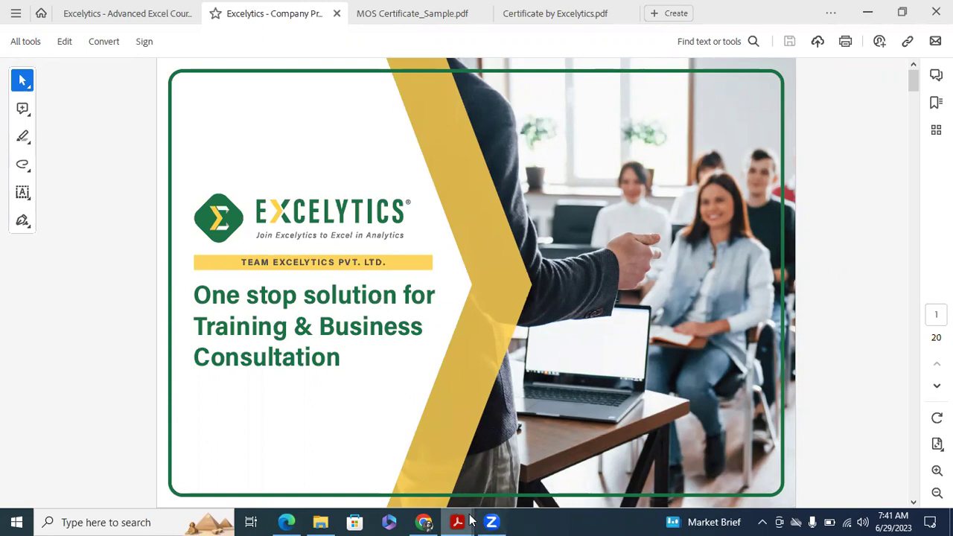
mouse_move(469, 520)
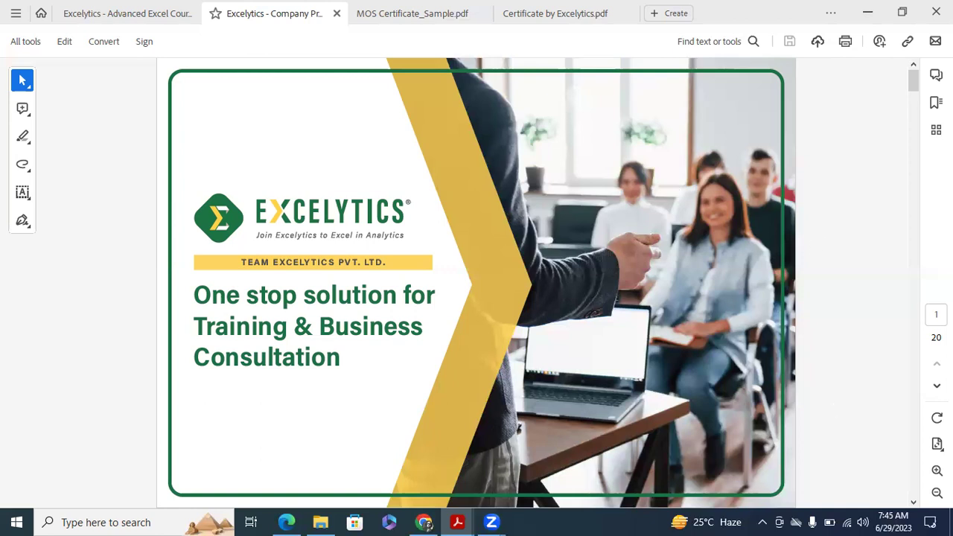
- Page past About us to page 3, Milestones & Impact, in the company profile
click(914, 503)
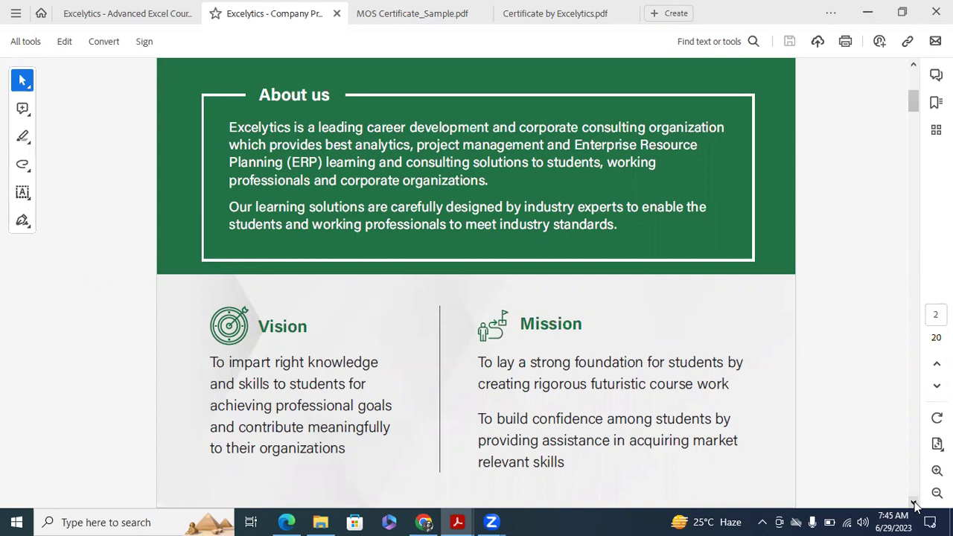
click(914, 501)
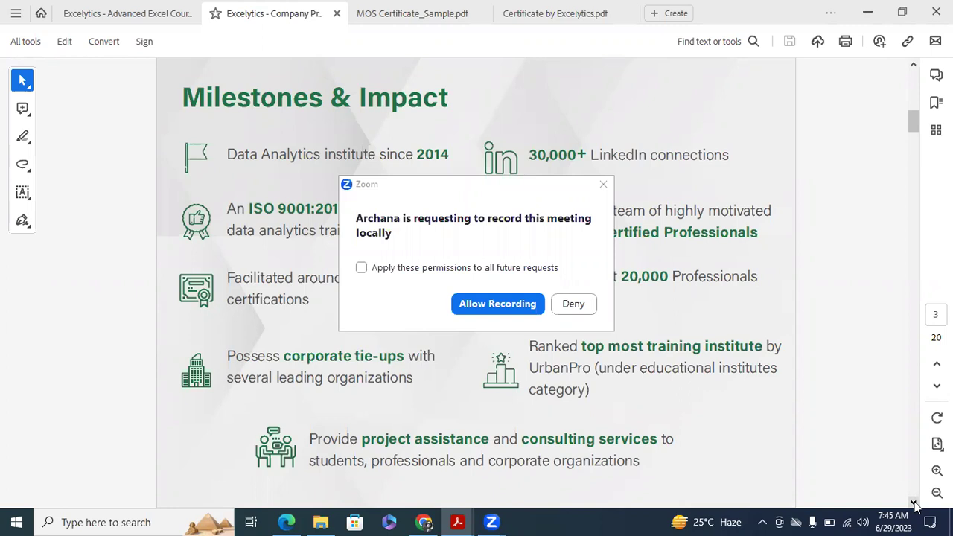
- Deny Zoom's local recording request, applying the choice to all future requests
click(432, 271)
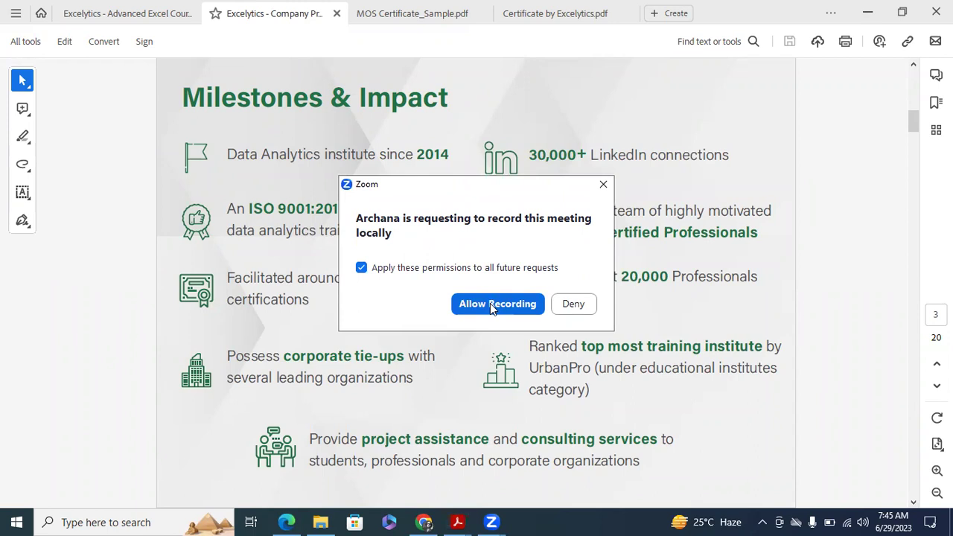
click(575, 307)
click(574, 305)
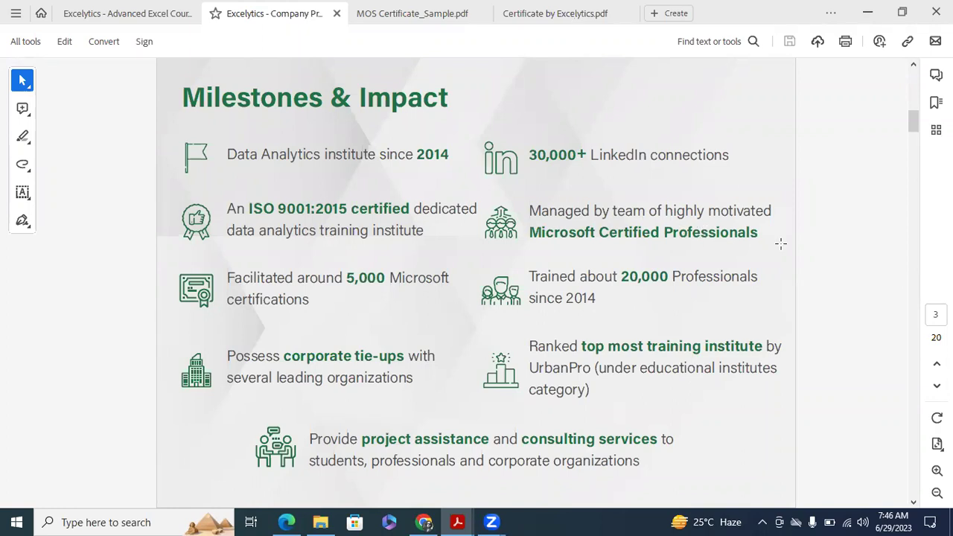
- Advance the company profile to page 4, Data analytics is Universal
click(915, 505)
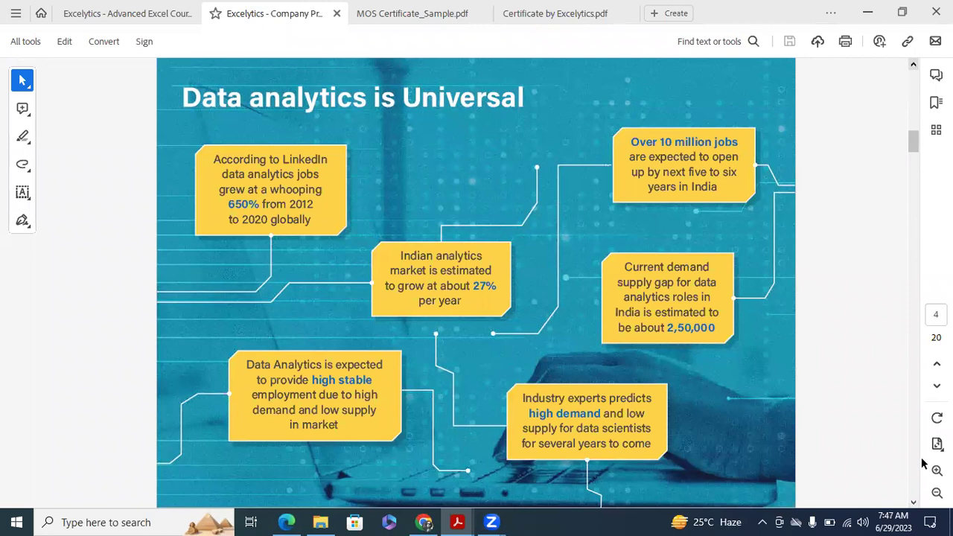
- Page past the page 5 salary chart to page 6, Our services
click(914, 504)
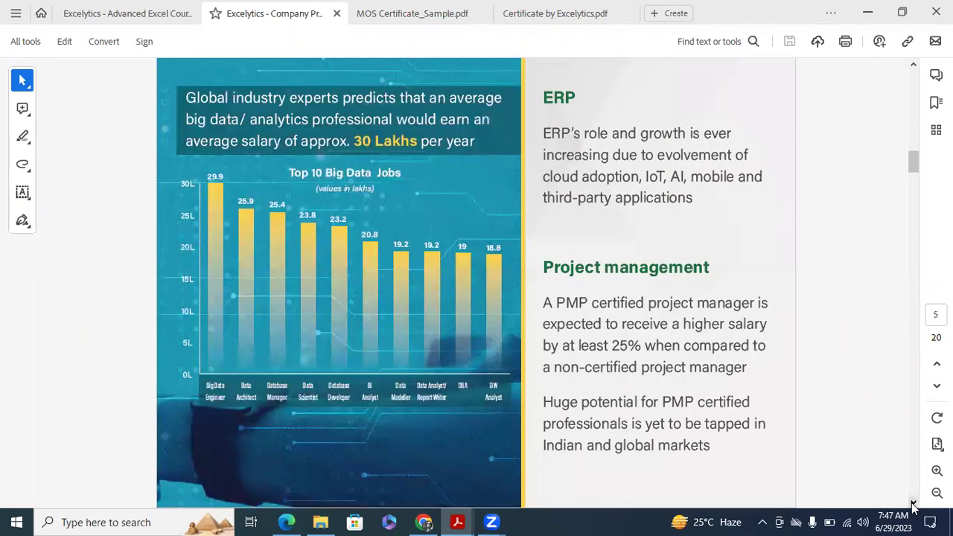
click(914, 504)
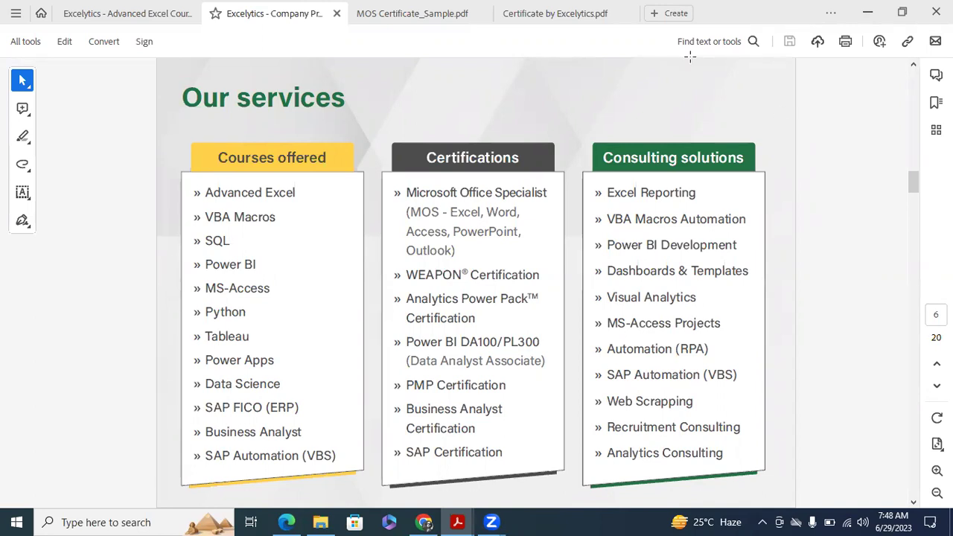
- Go to page 7, Training highlights, covering online and offline training
click(913, 502)
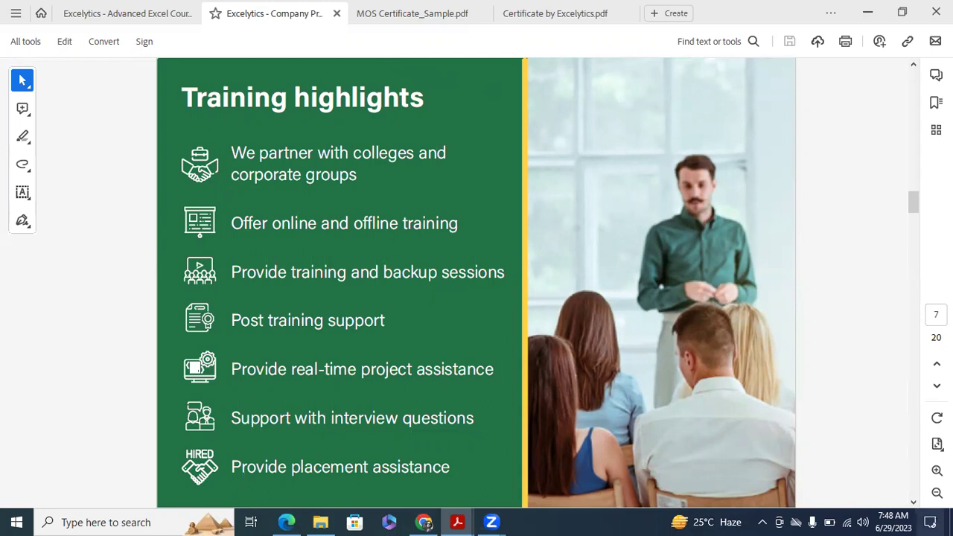
- Go to page 8, Custom packages, with the 80-hour Analytics Power Pack and 50-hour WEAPON
click(914, 503)
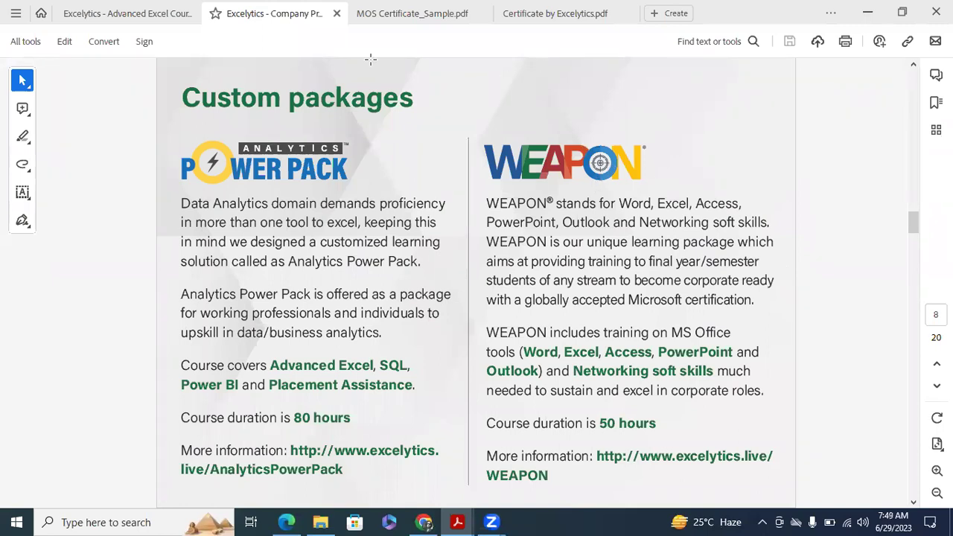
- Step through page 9 to page 10, listing Power BI, Tableau and MS-Access courses
click(915, 505)
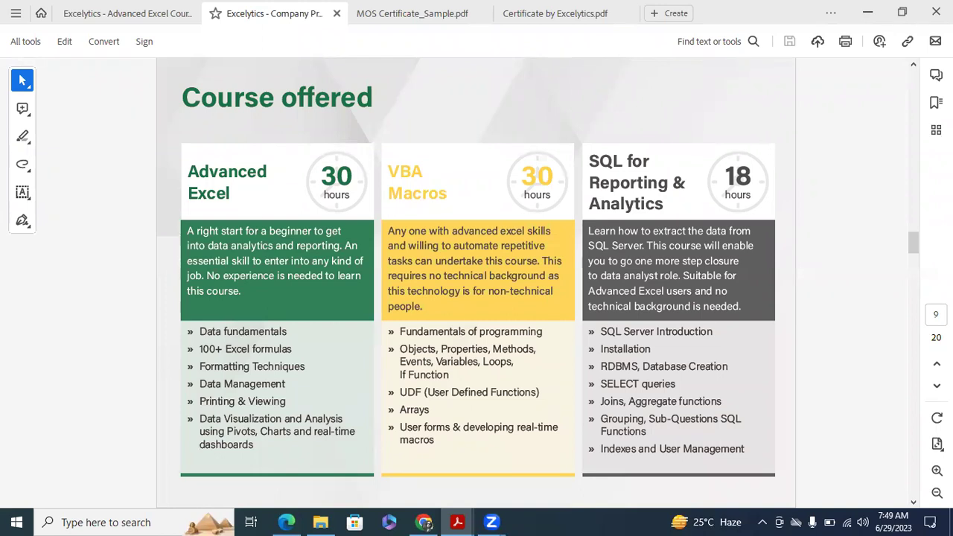
click(914, 502)
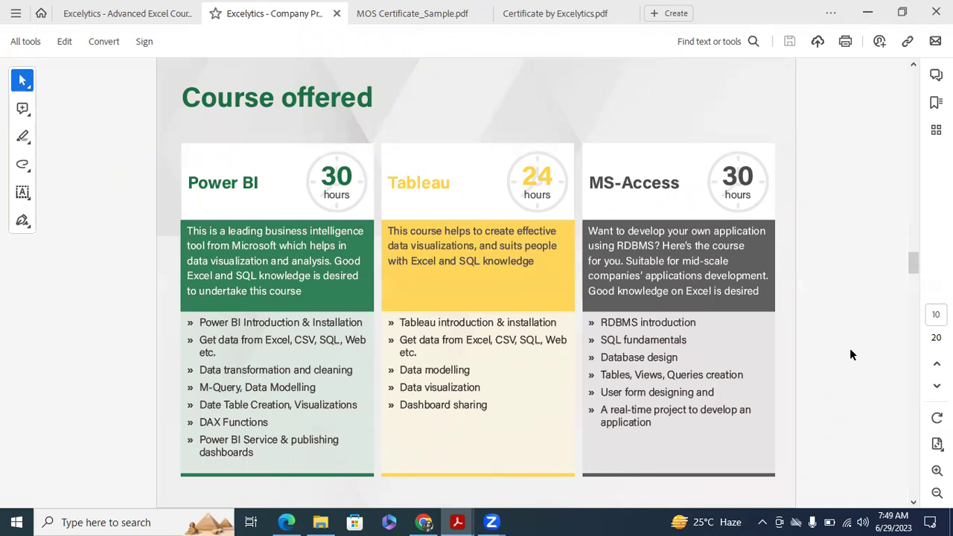
- Advance to page 11, listing SAP FICO, Business Analyst and Python courses
click(914, 504)
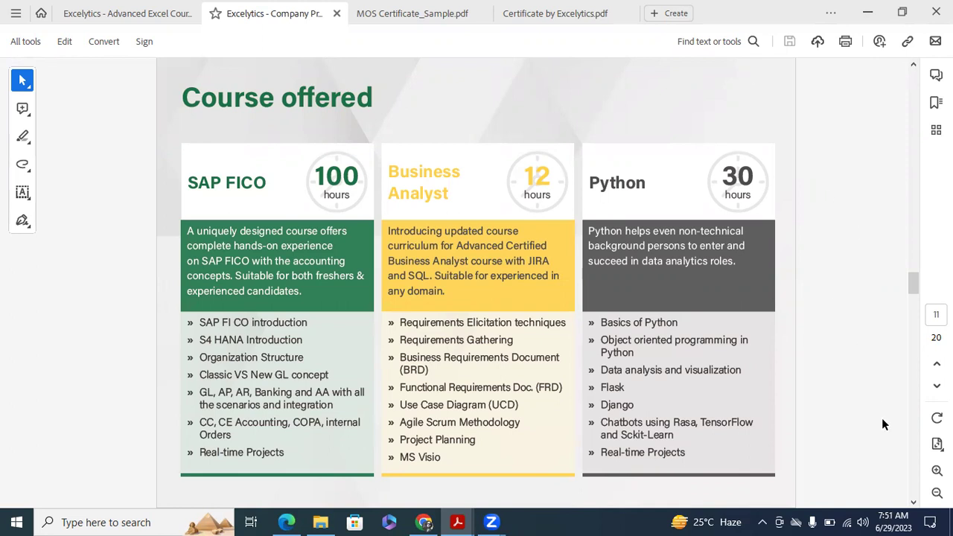
- Move through page 12, Benefits realized, to page 13, Our partners
click(913, 503)
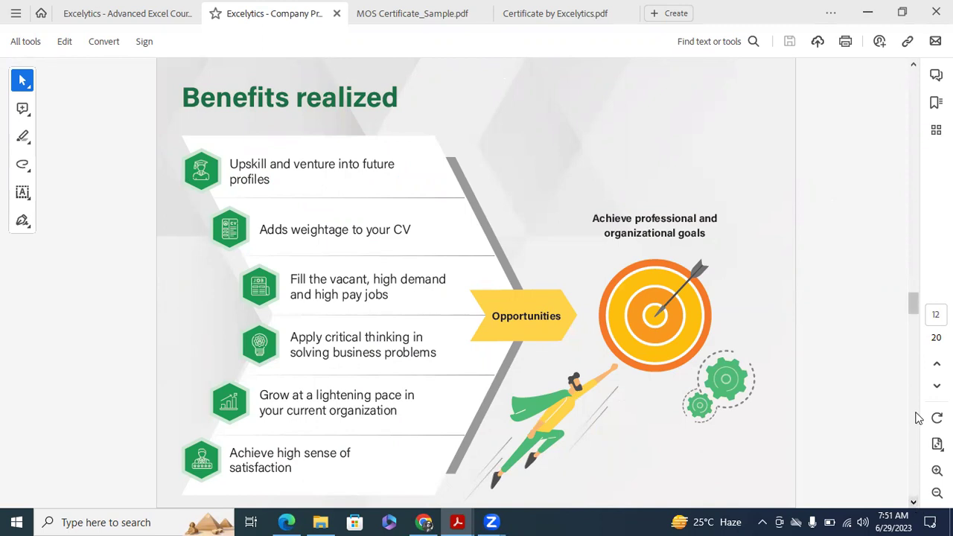
click(913, 503)
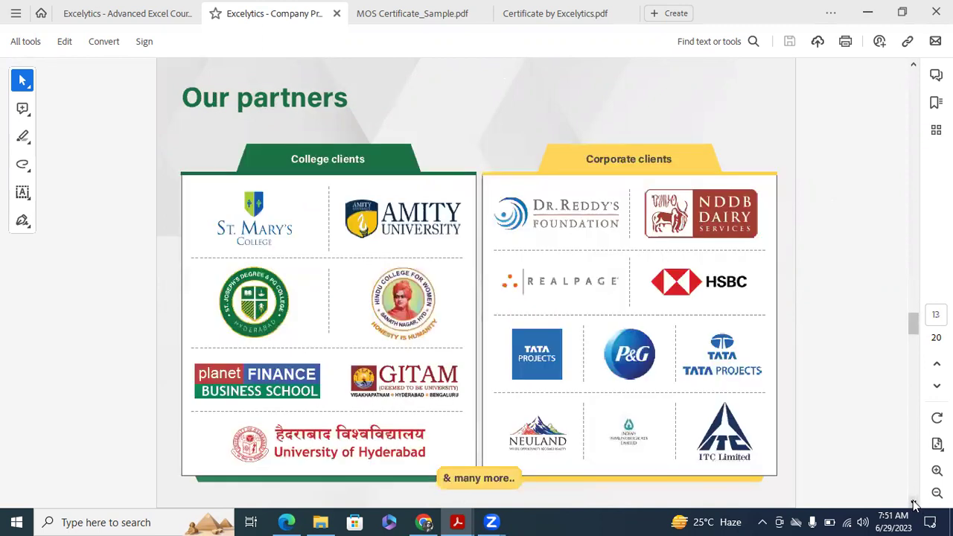
- Scroll the company profile back to page 1, the Excelytics cover page
drag(915, 324, 893, 76)
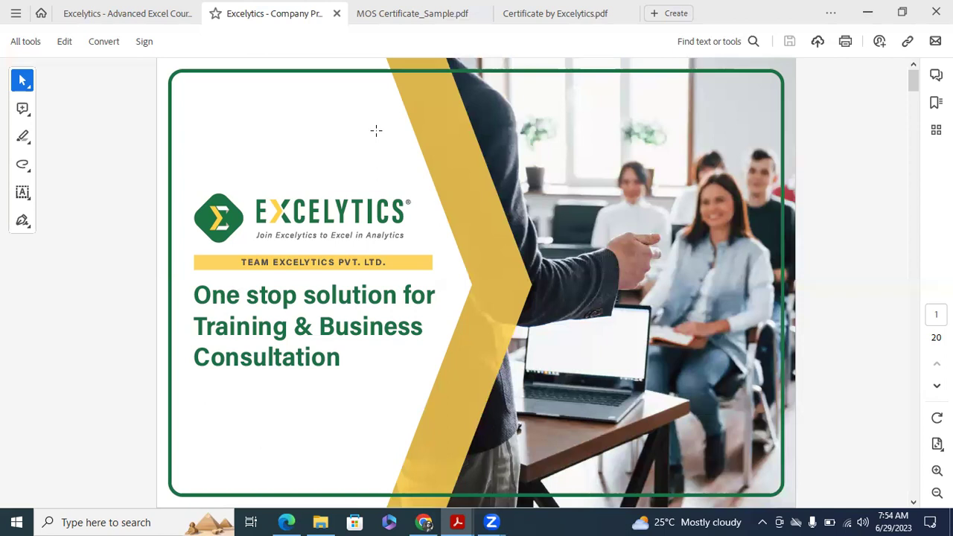
- Page forward past the About us page to page 3, Milestones & Impact
click(915, 504)
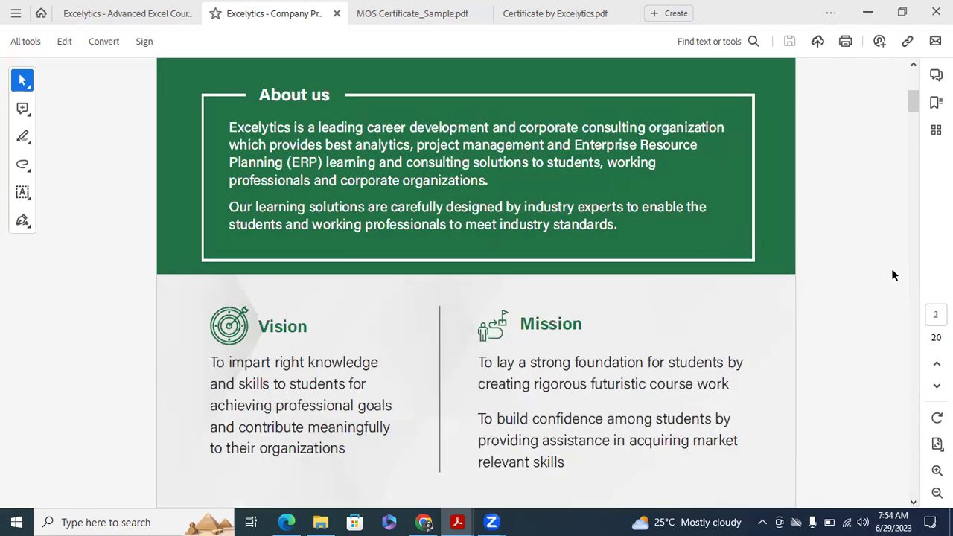
click(916, 504)
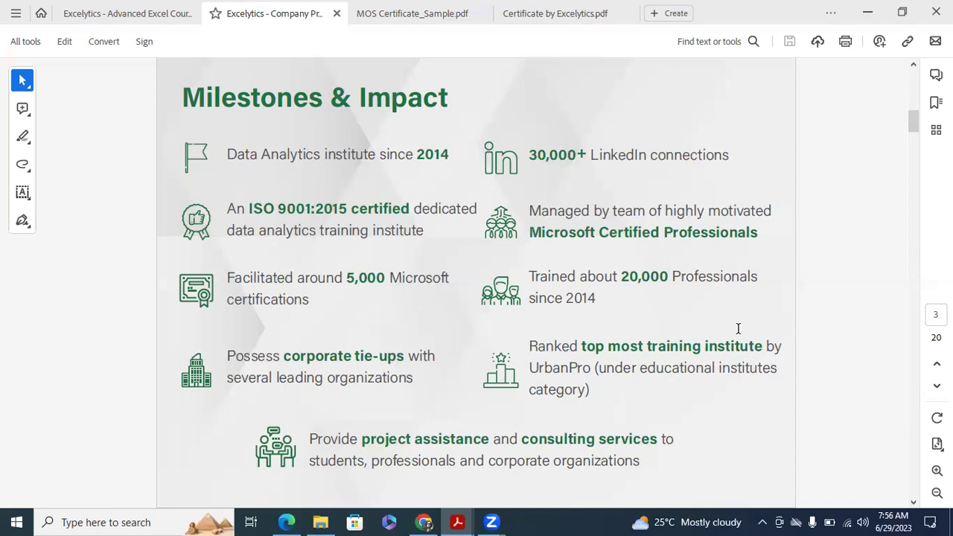
- Advance the company profile from page 3 to page 4, 'Data analytics is Universal'
click(913, 501)
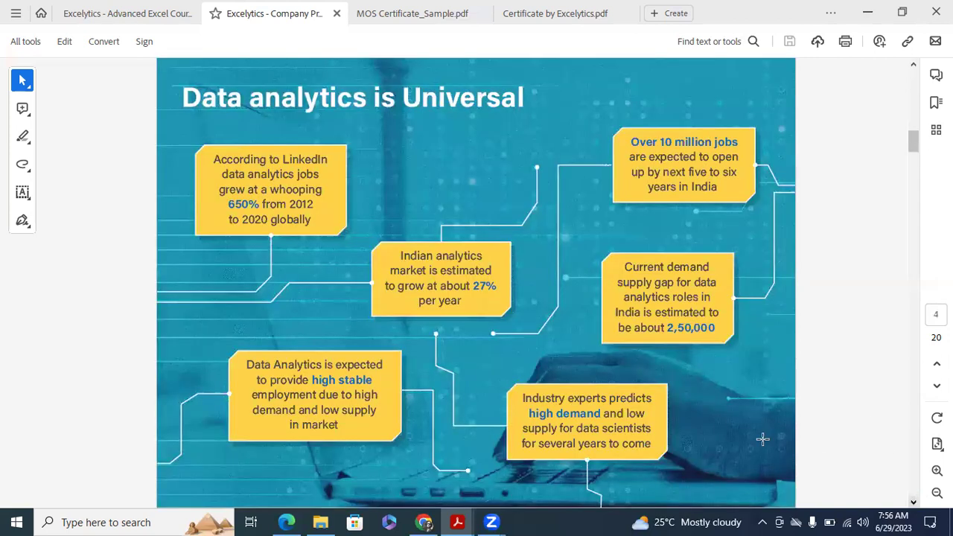
- Page past page 5 to reach page 6, 'Our services'
click(914, 502)
click(914, 503)
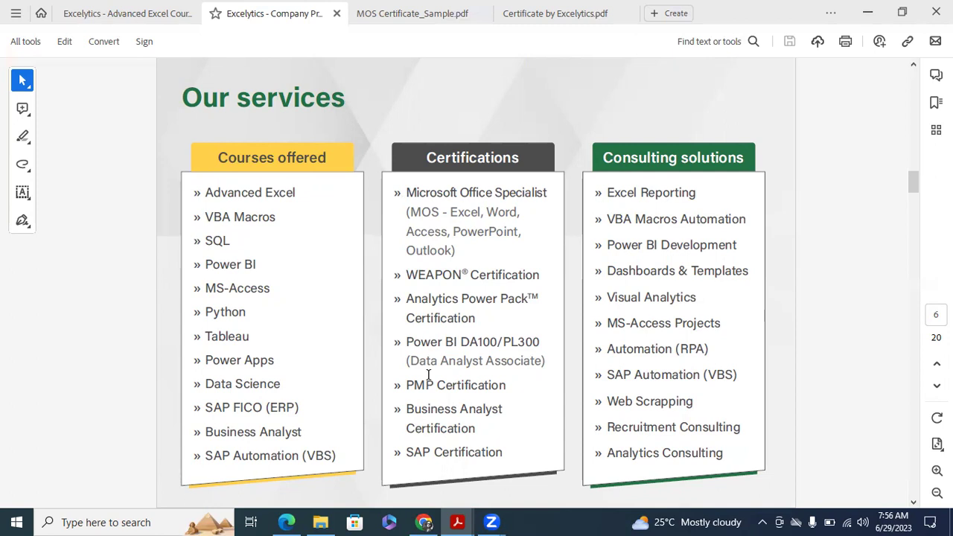
- Switch to the MOS Certificate_Sample.pdf document from the Acrobat taskbar previews
mouse_move(456, 522)
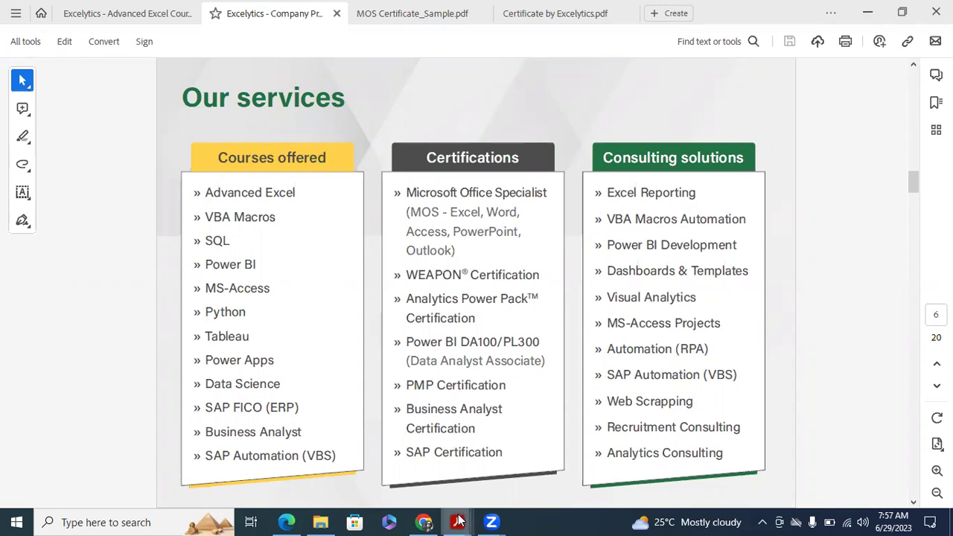
click(536, 465)
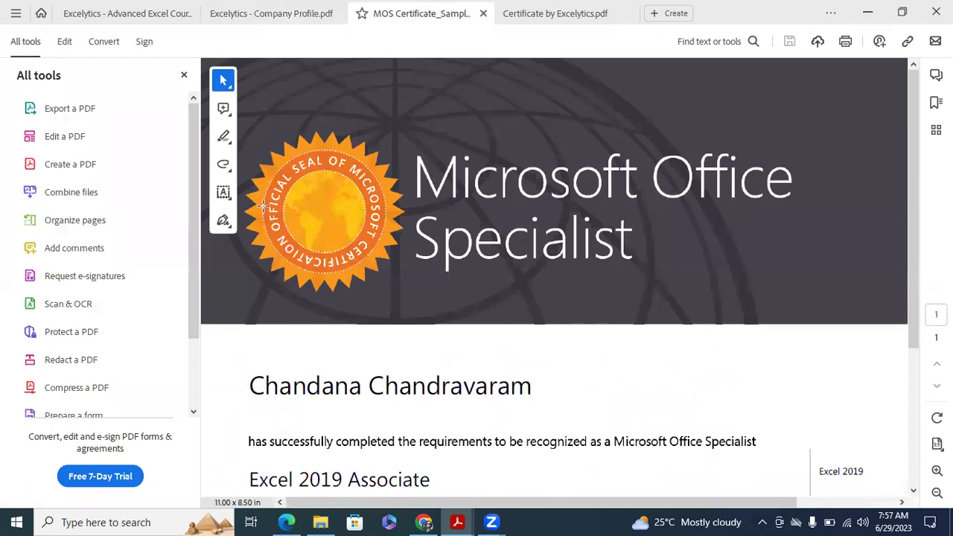
- Close the All tools panel and zoom out to 75% so the whole certificate fits
click(184, 75)
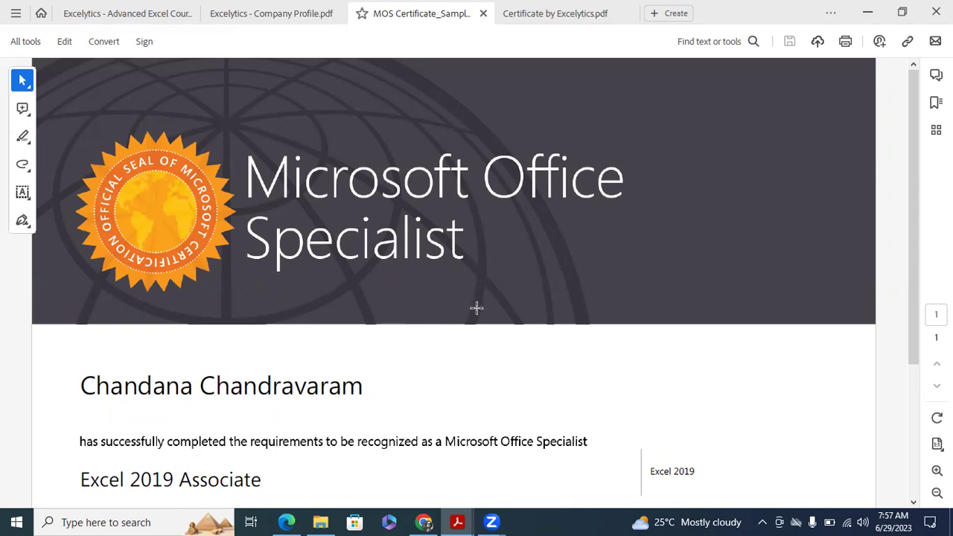
scroll(509, 304, down, 1)
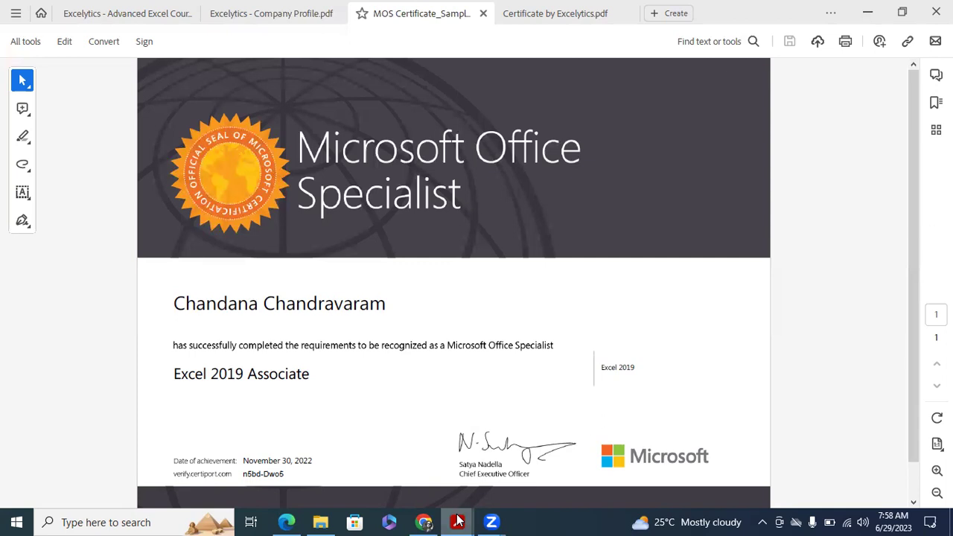
mouse_move(458, 521)
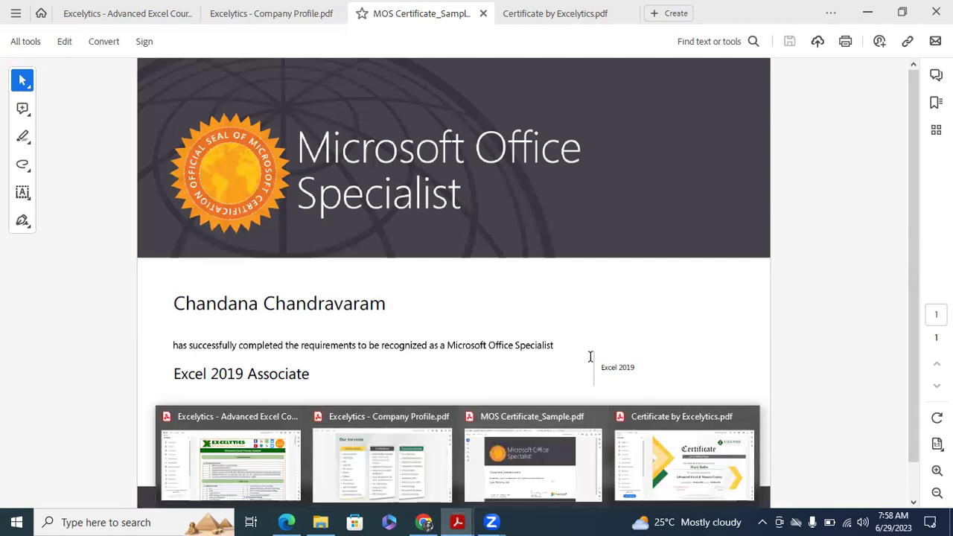
- Switch to Certificate by Excelytics.pdf, the Advanced Excel & Macros completion certificate
click(681, 458)
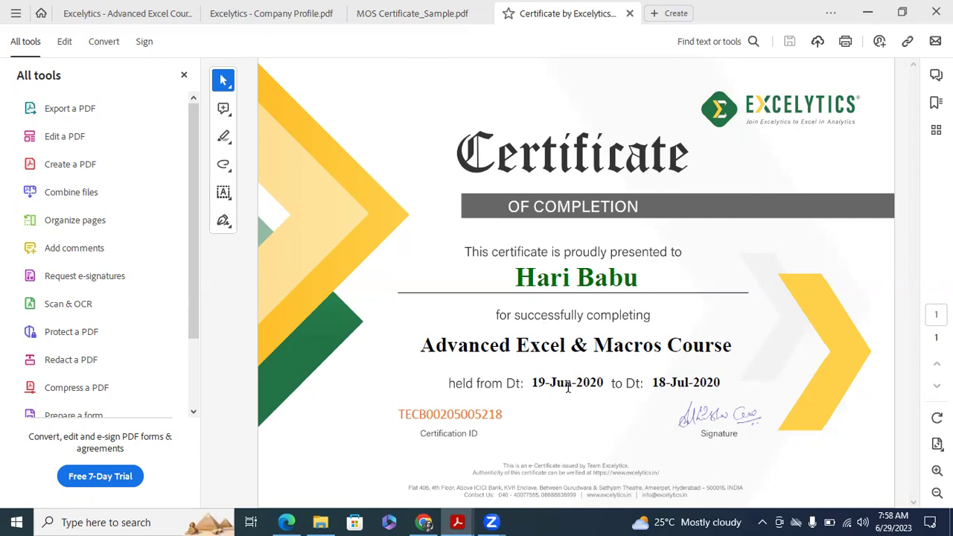
- Switch back to MOS Certificate_Sample.pdf showing the Excel 2019 Associate certificate
mouse_move(457, 522)
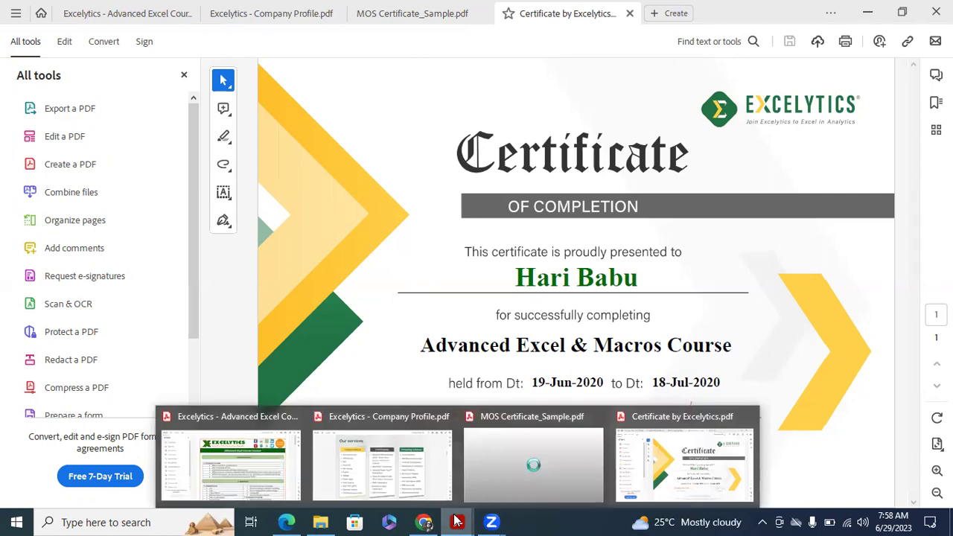
click(544, 446)
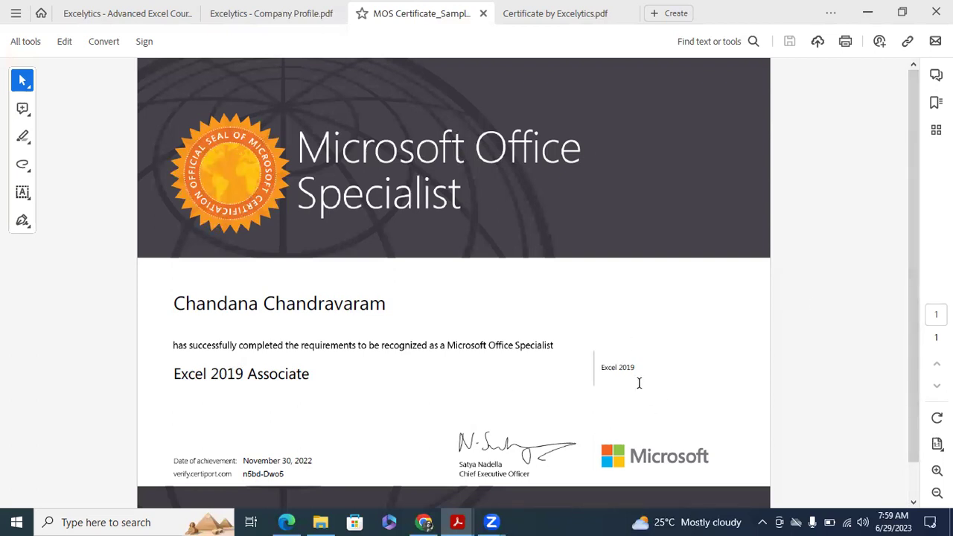
mouse_move(454, 521)
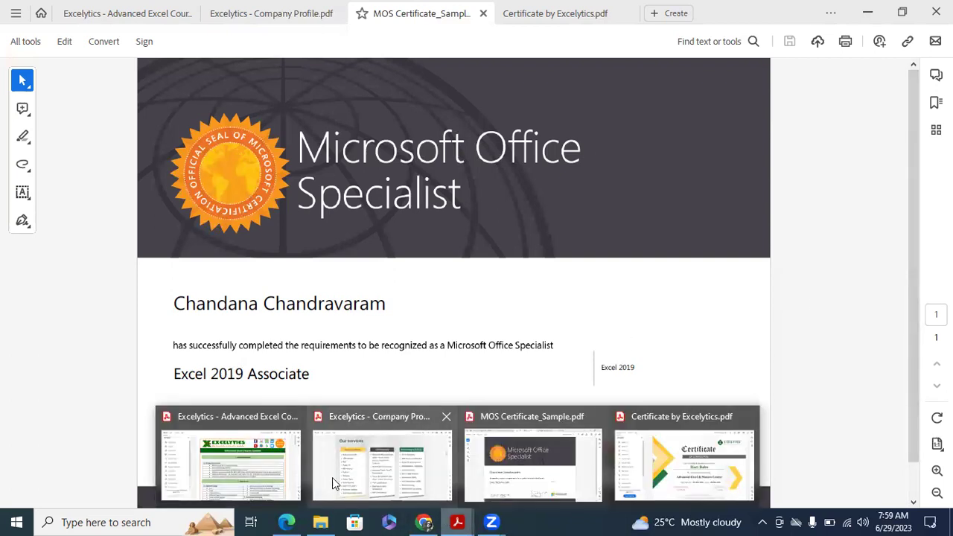
- Return to the Company Profile and advance from page 6 to page 7, Training highlights
click(391, 459)
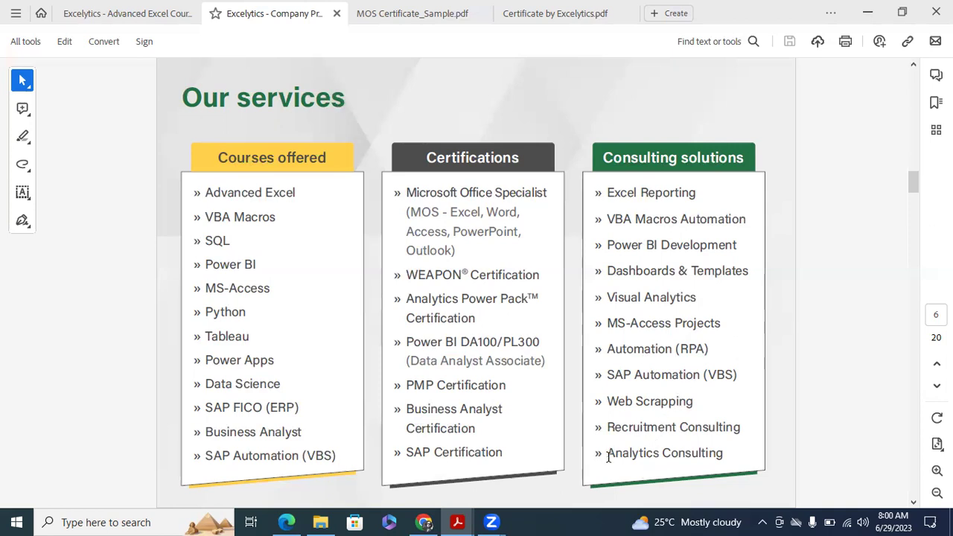
click(914, 503)
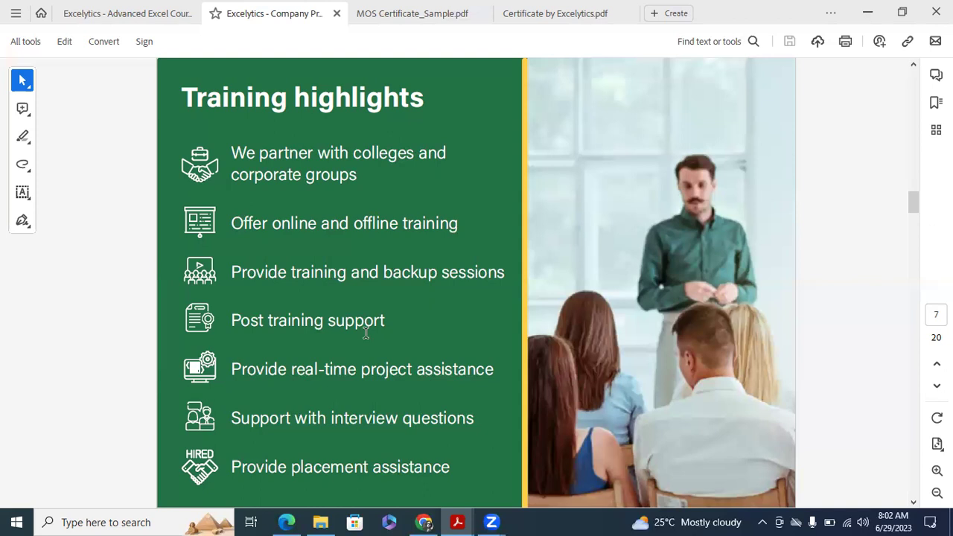
- Select the 'Provide real-time project assistance' line, then advance toward page 8, Custom packages
drag(231, 369, 455, 377)
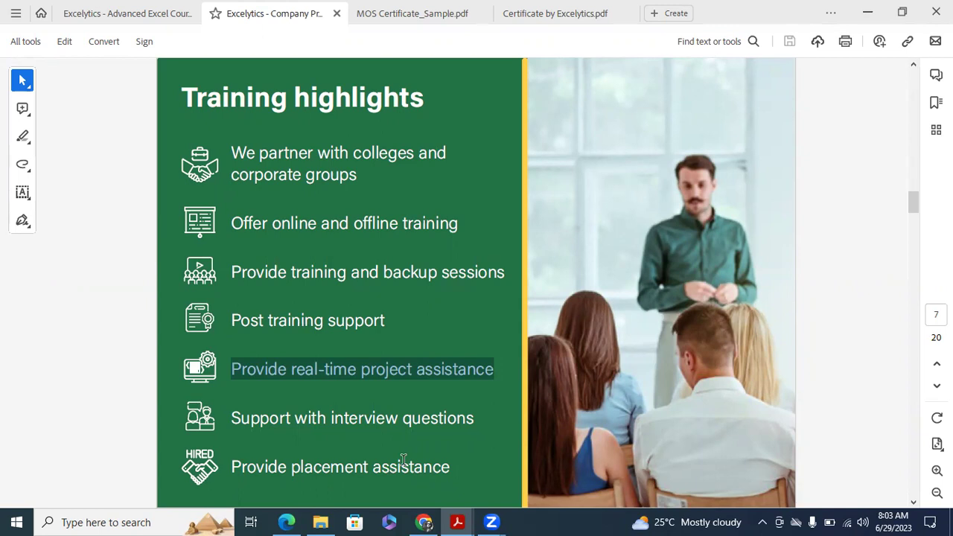
click(914, 502)
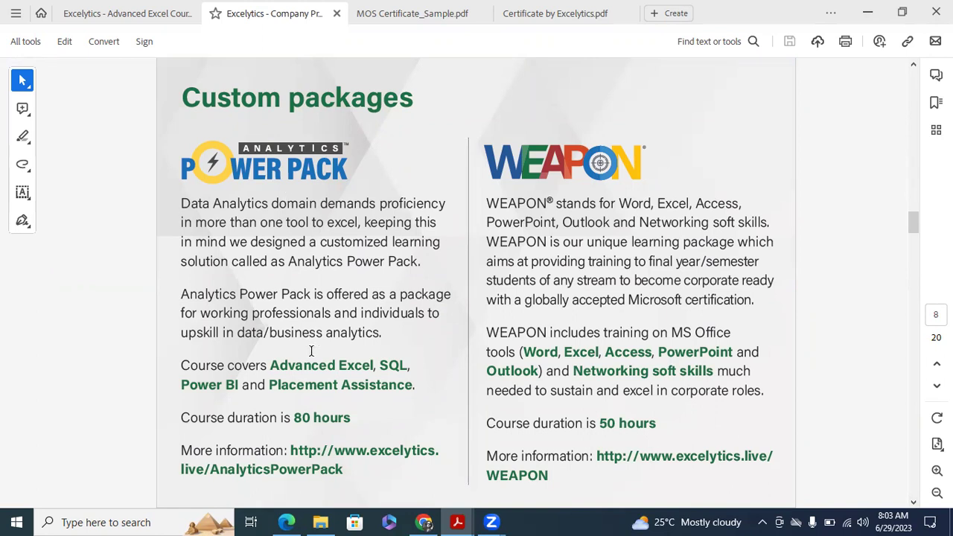
drag(296, 418, 335, 412)
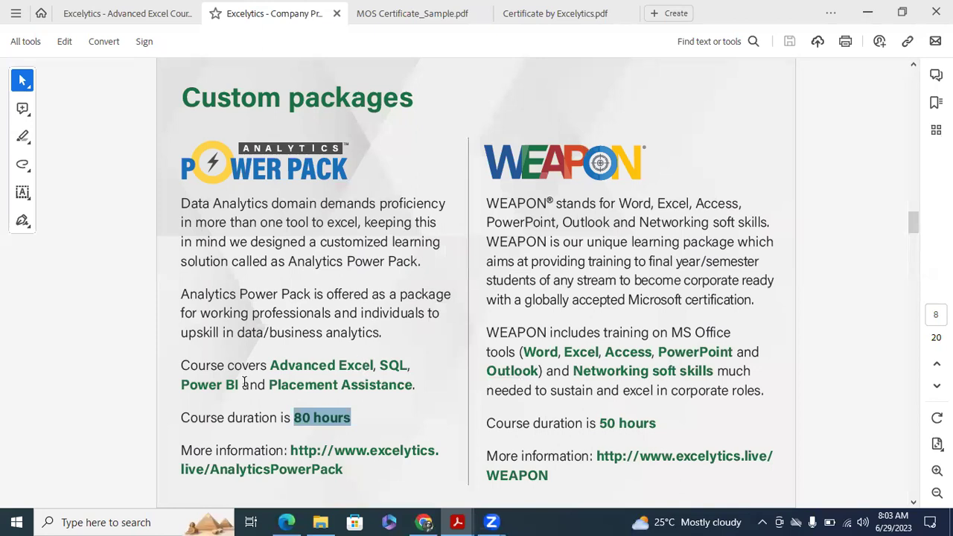
drag(270, 381, 385, 378)
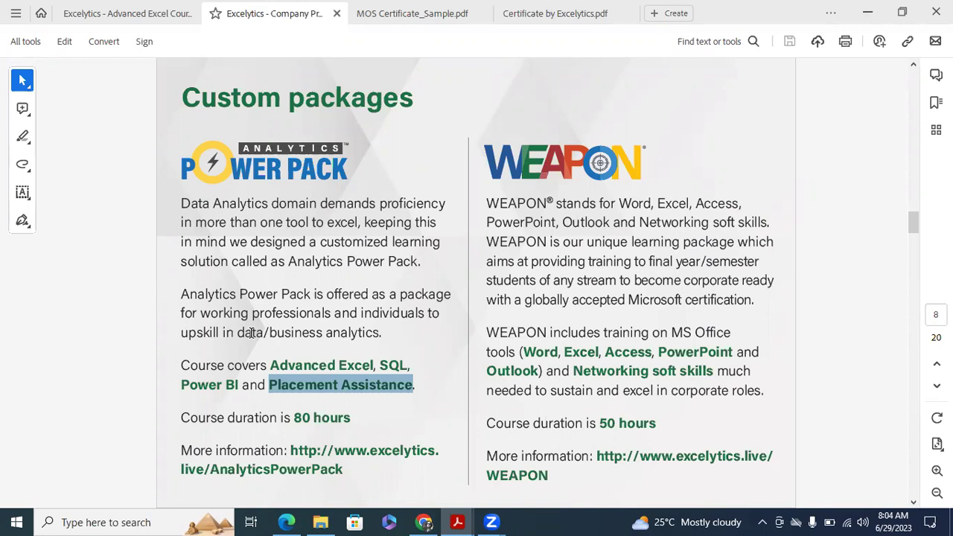
click(601, 299)
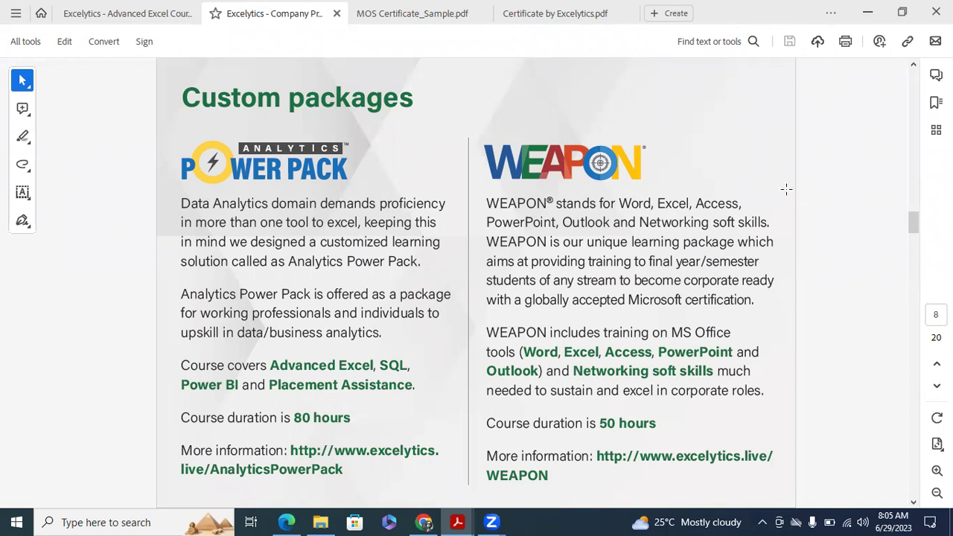
click(773, 159)
- Deselect the page image and advance the company profile to page 9, Course offered
click(348, 187)
click(914, 504)
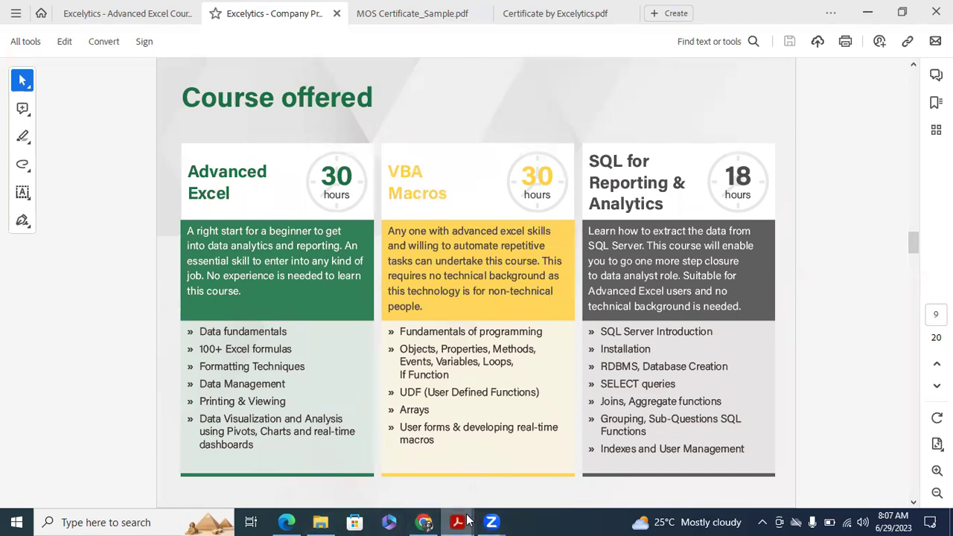
- Switch to the Advanced Excel course content PDF and scroll past the Basic Excel table to page 2
mouse_move(467, 521)
click(262, 454)
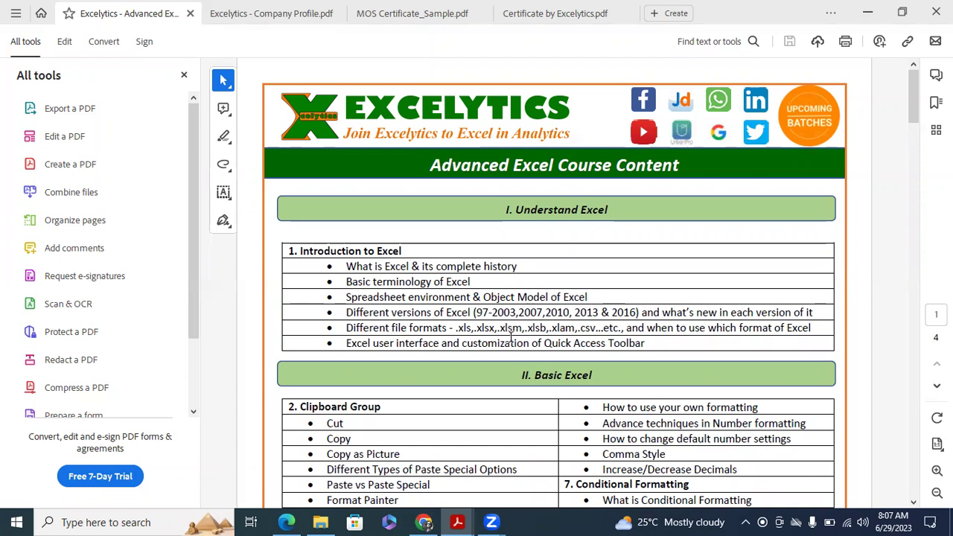
scroll(417, 325, down, 2)
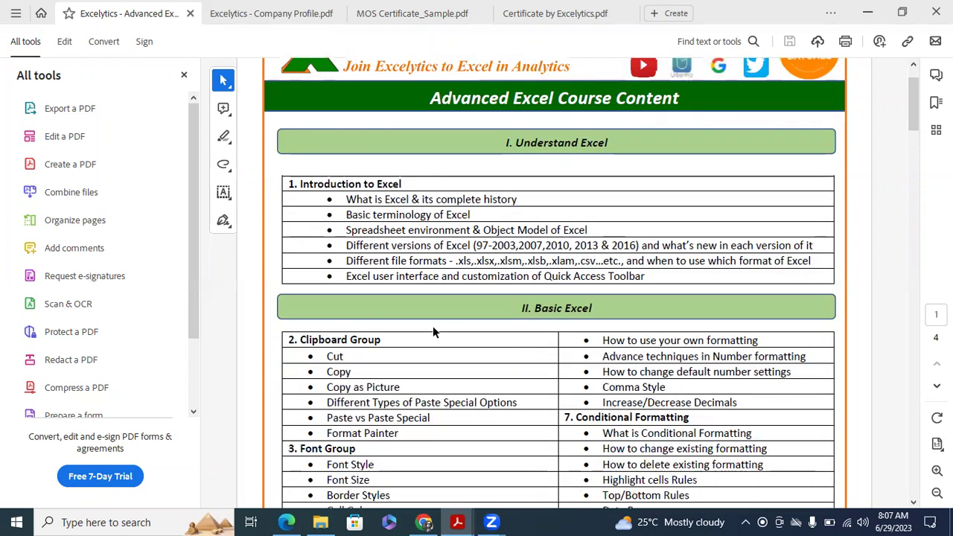
scroll(536, 325, down, 1)
scroll(536, 326, down, 1)
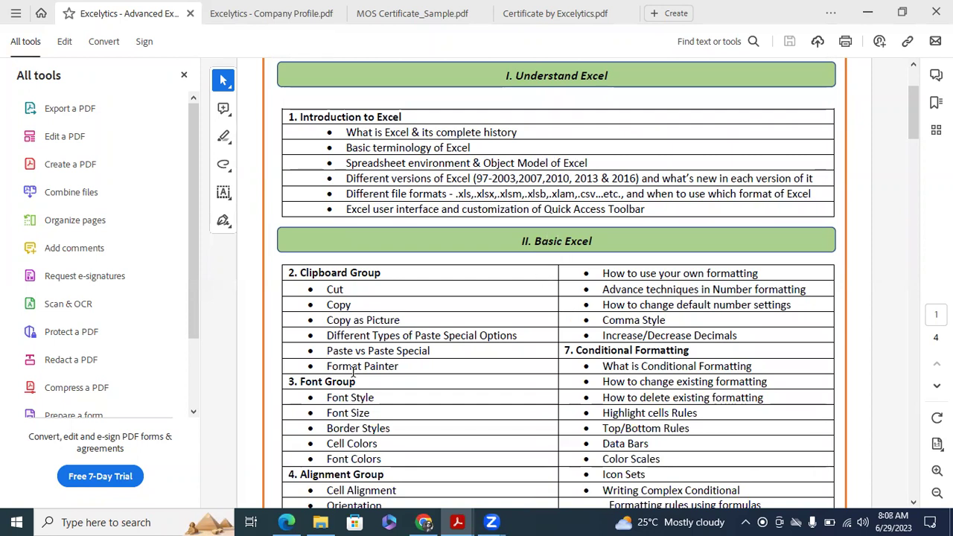
scroll(355, 373, down, 1)
scroll(354, 393, down, 1)
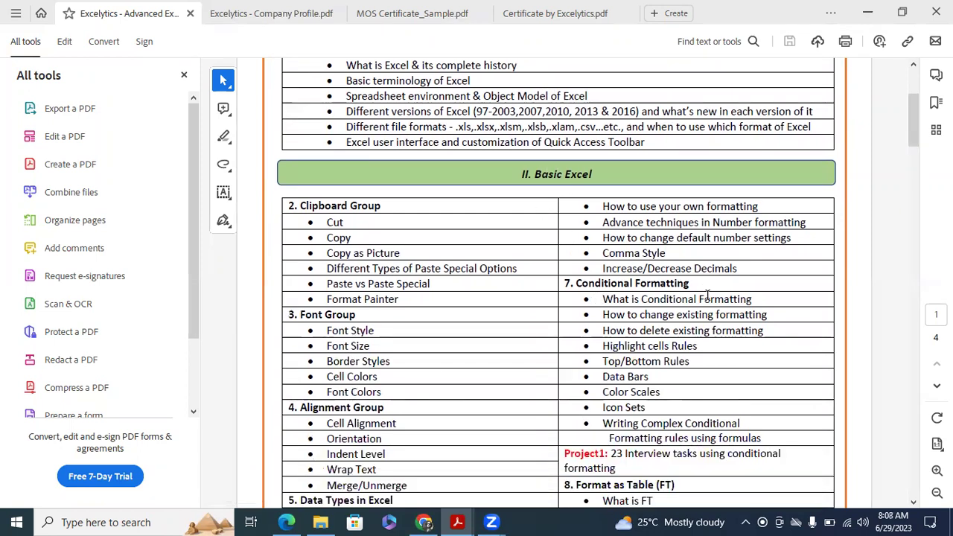
scroll(707, 298, down, 3)
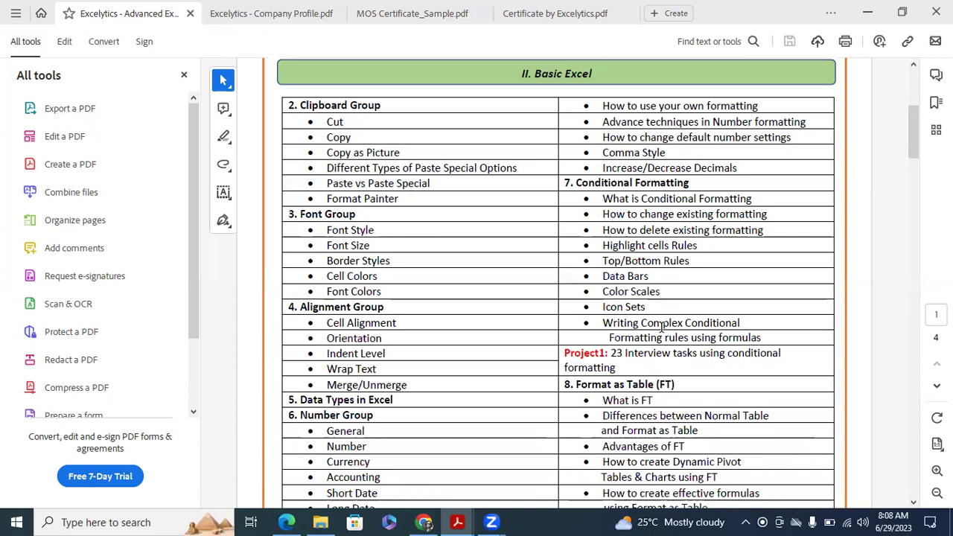
scroll(662, 328, down, 1)
scroll(713, 332, down, 4)
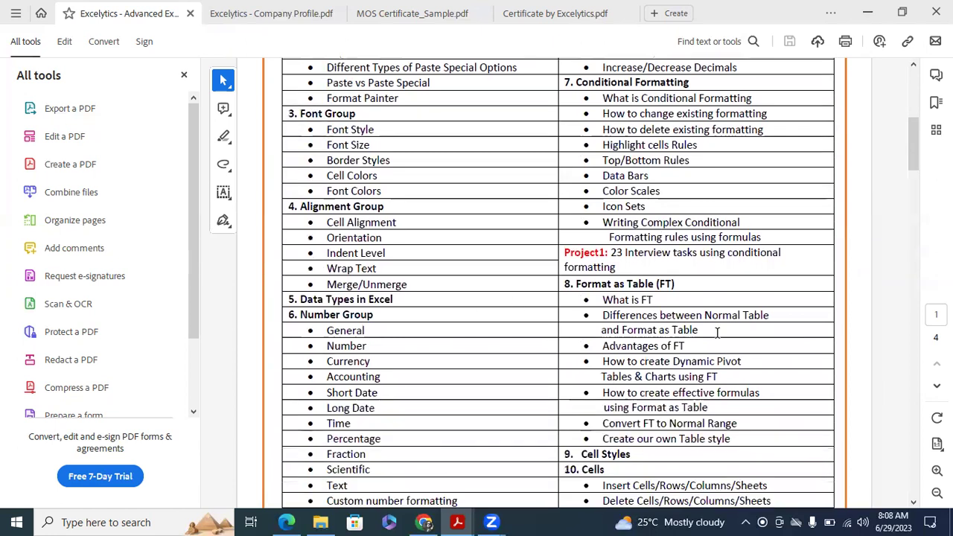
scroll(717, 333, down, 1)
scroll(744, 341, down, 4)
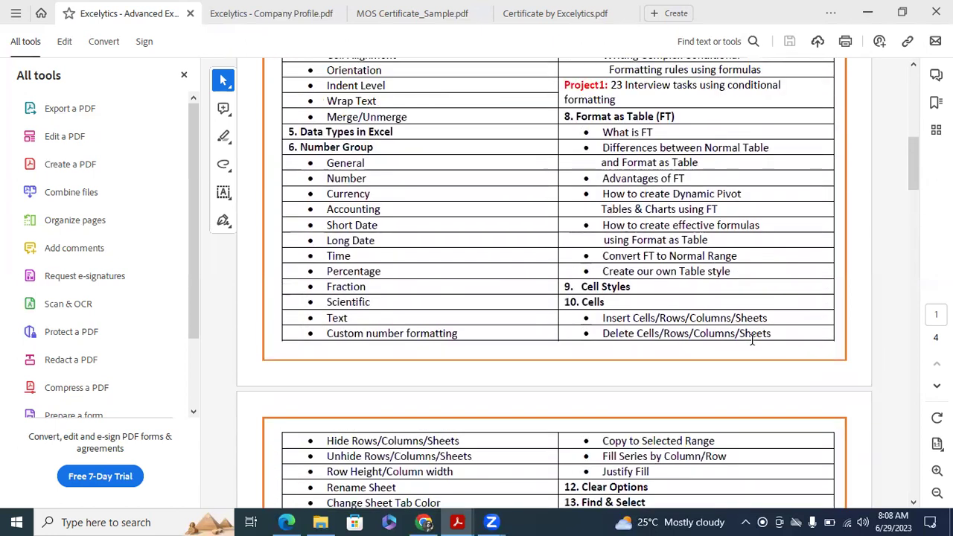
scroll(551, 308, down, 4)
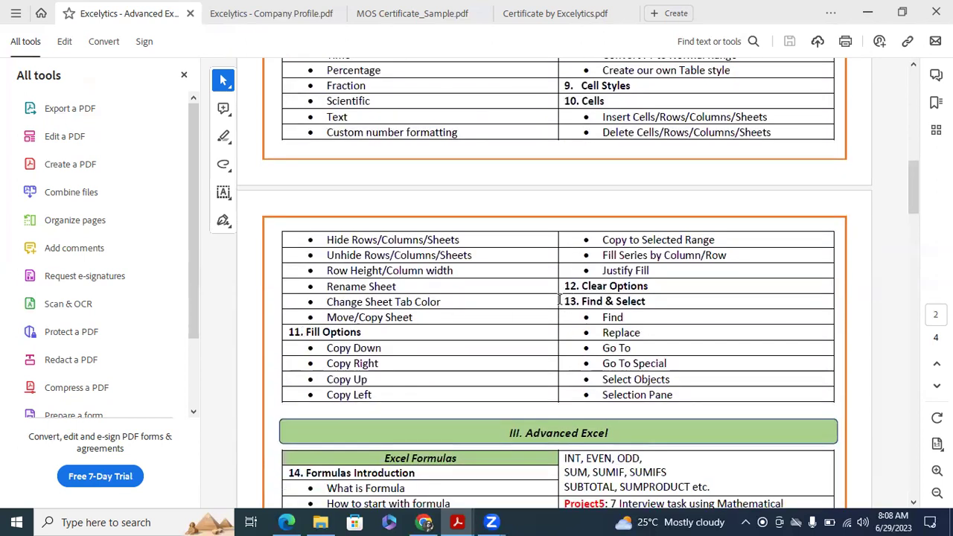
scroll(752, 296, down, 2)
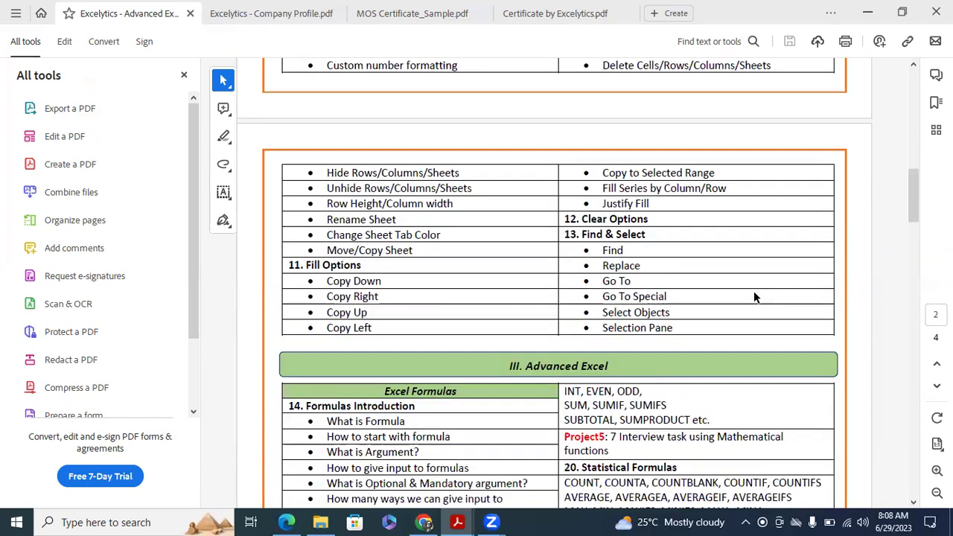
scroll(754, 291, down, 2)
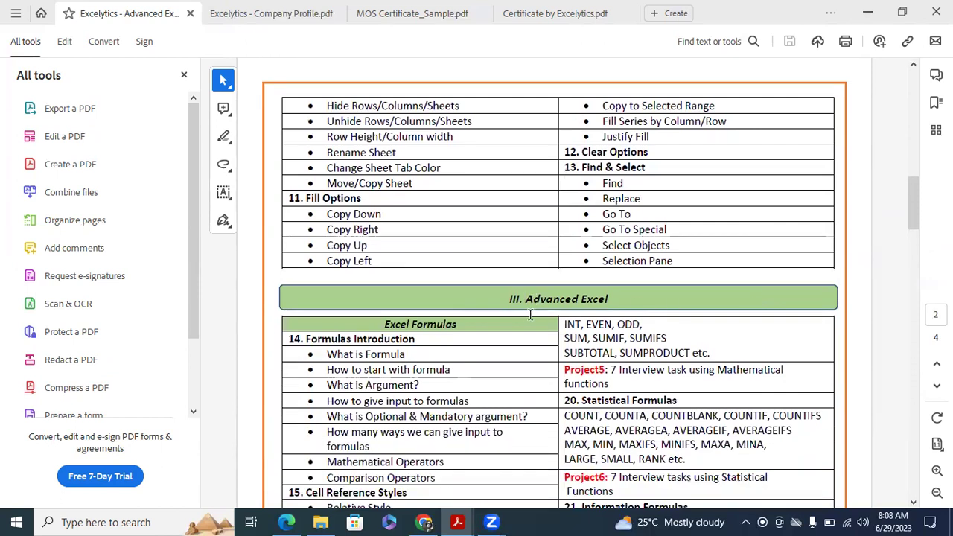
- Scroll down through pages 2–4 of the Advanced Excel course content PDF
scroll(691, 317, down, 2)
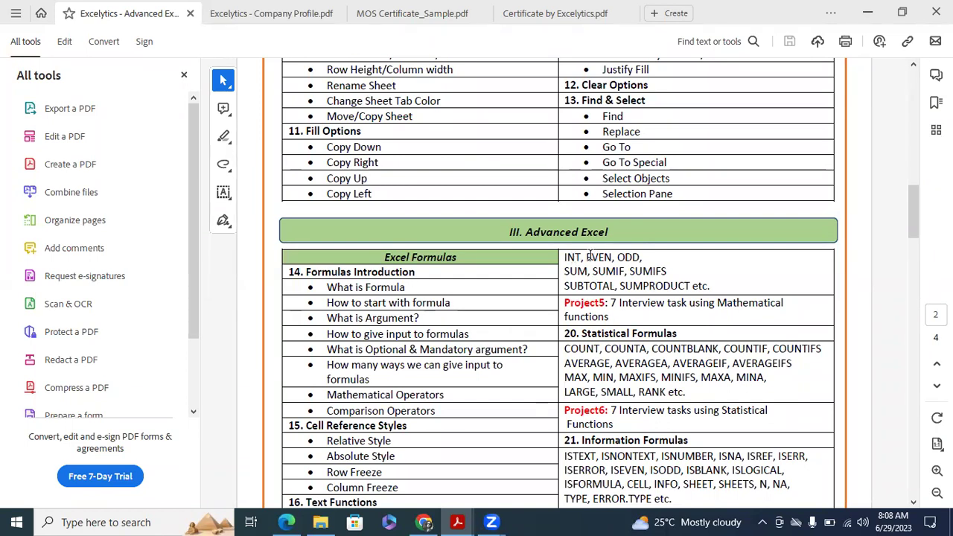
scroll(621, 258, down, 1)
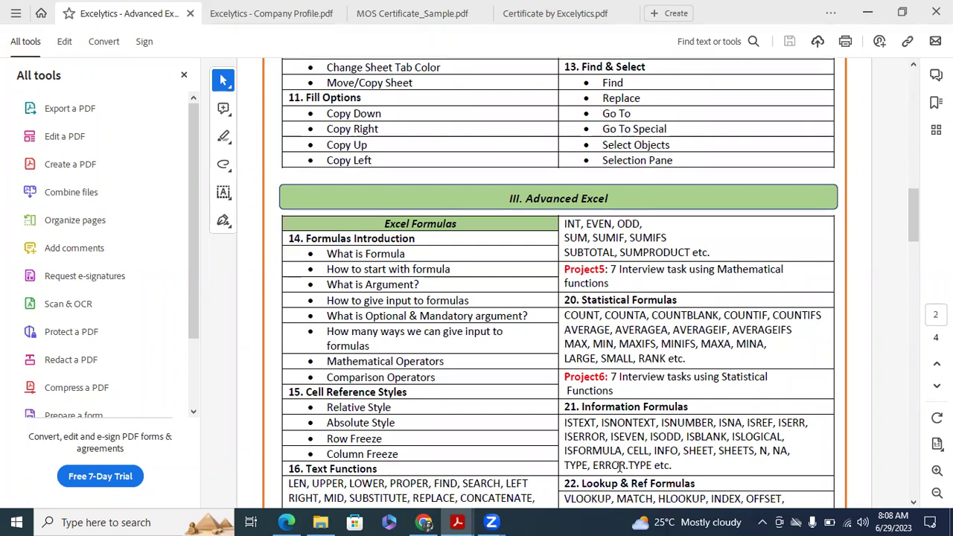
scroll(579, 328, down, 1)
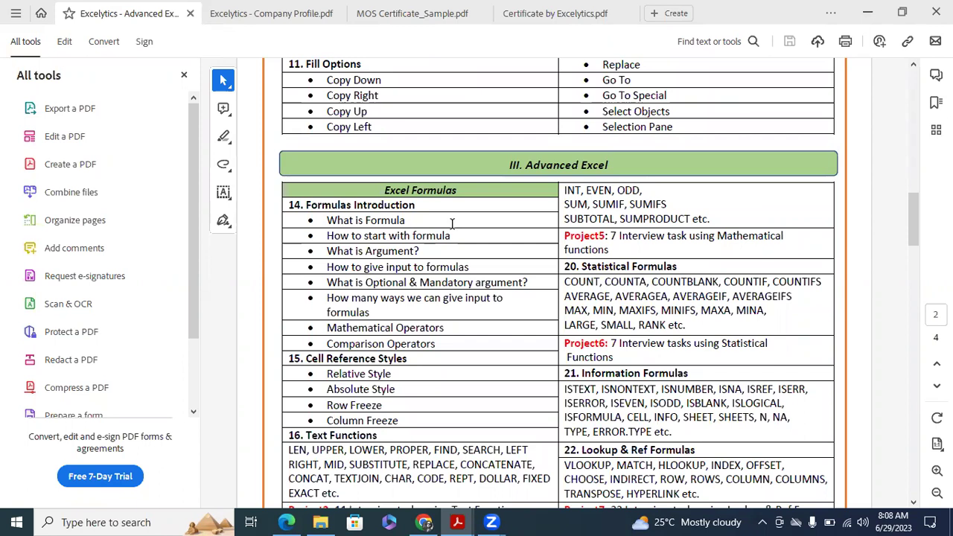
scroll(452, 224, down, 1)
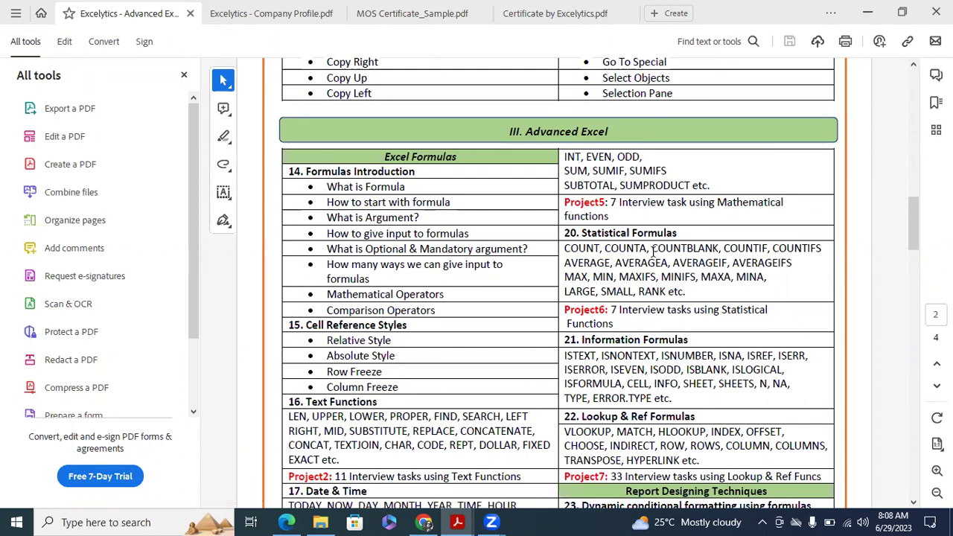
scroll(475, 318, down, 2)
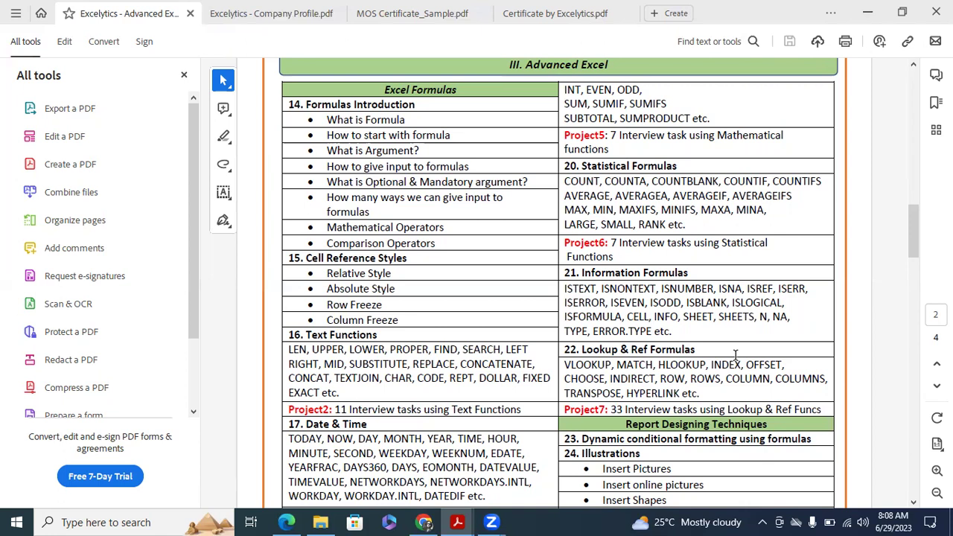
scroll(736, 355, down, 5)
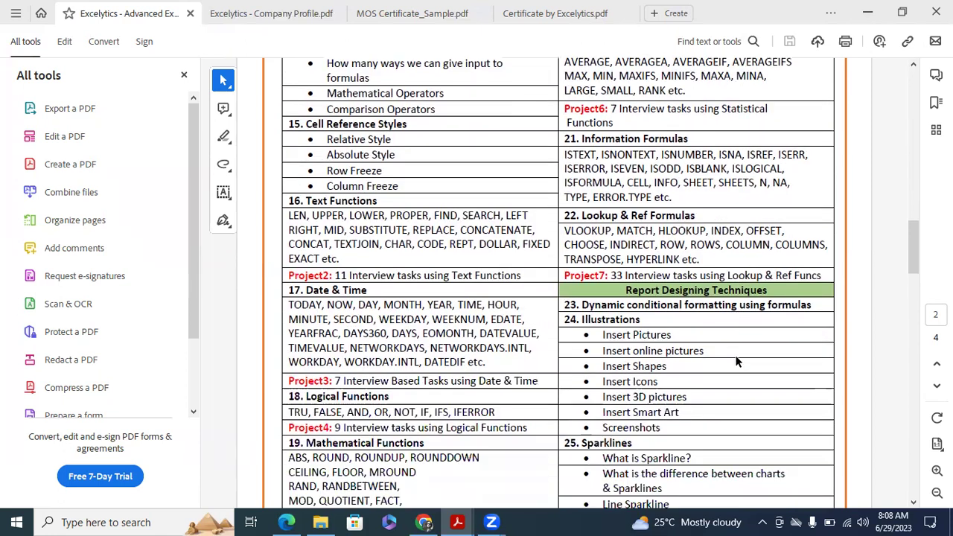
scroll(736, 362, down, 8)
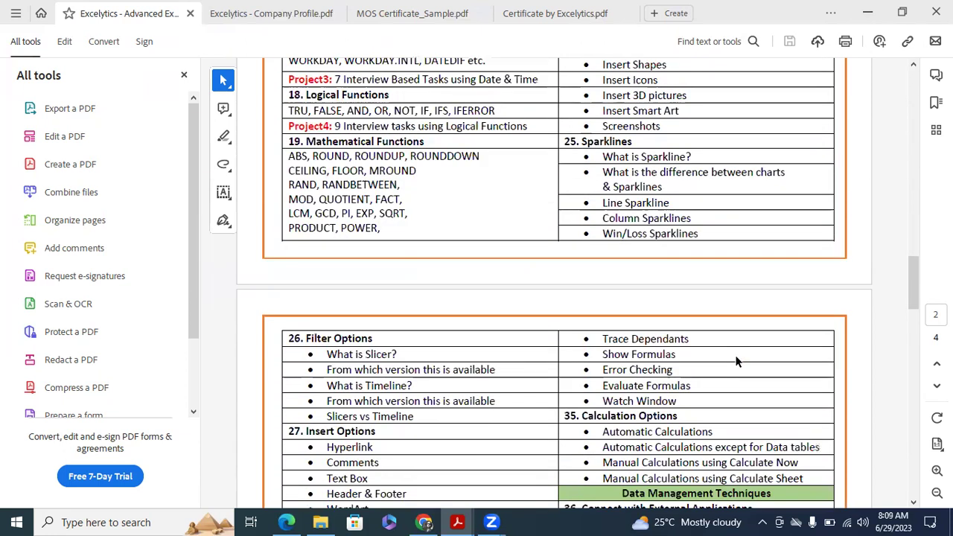
scroll(735, 362, down, 1)
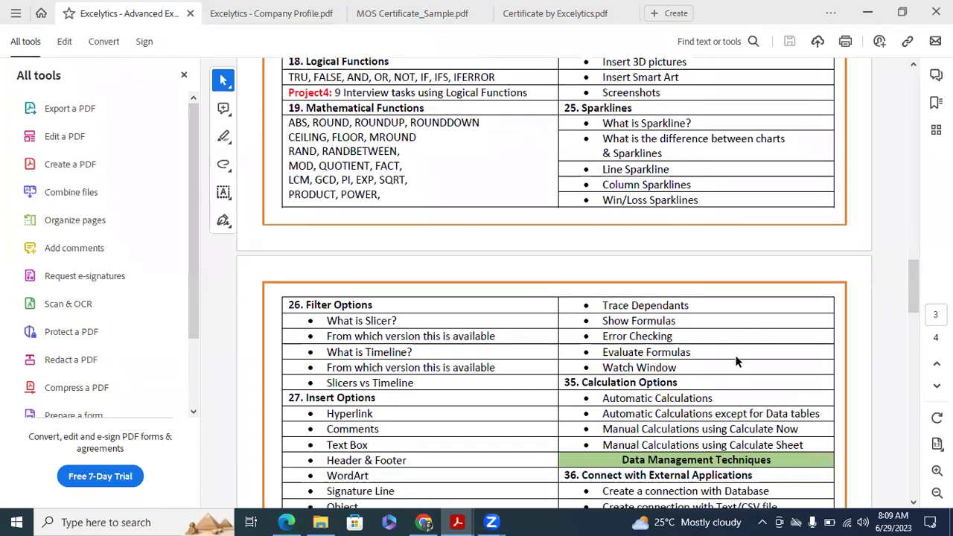
scroll(737, 360, down, 20)
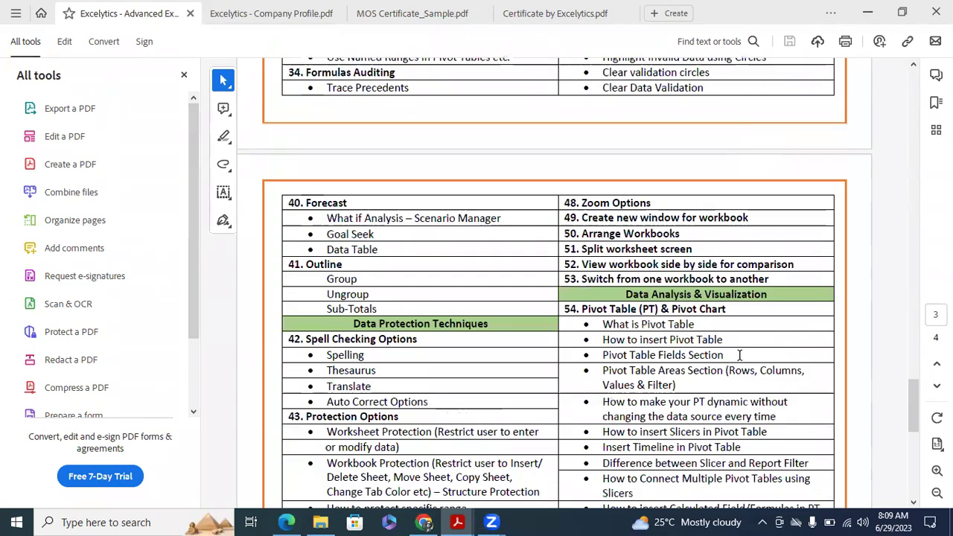
- Scroll back up to the Excelytics header at the top of page 1
scroll(739, 357, up, 20)
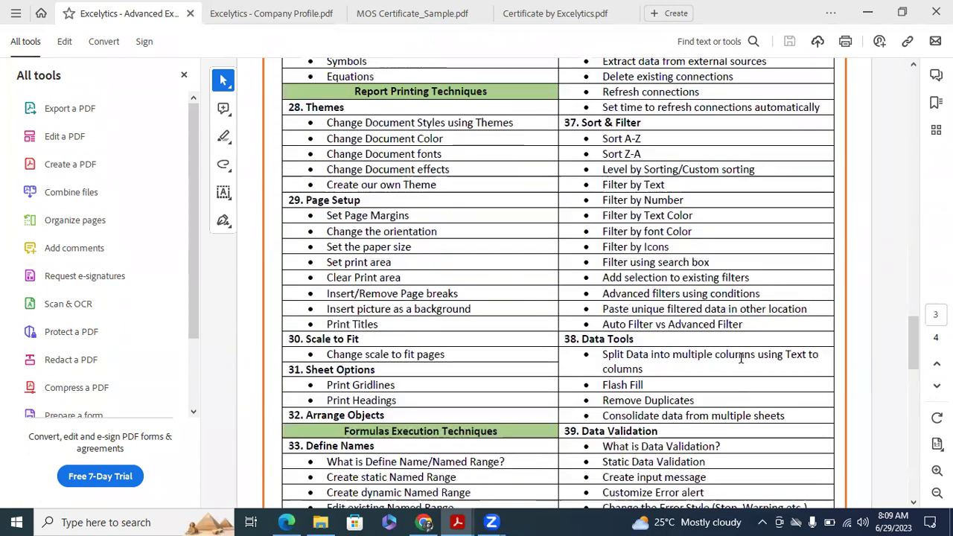
scroll(741, 358, up, 20)
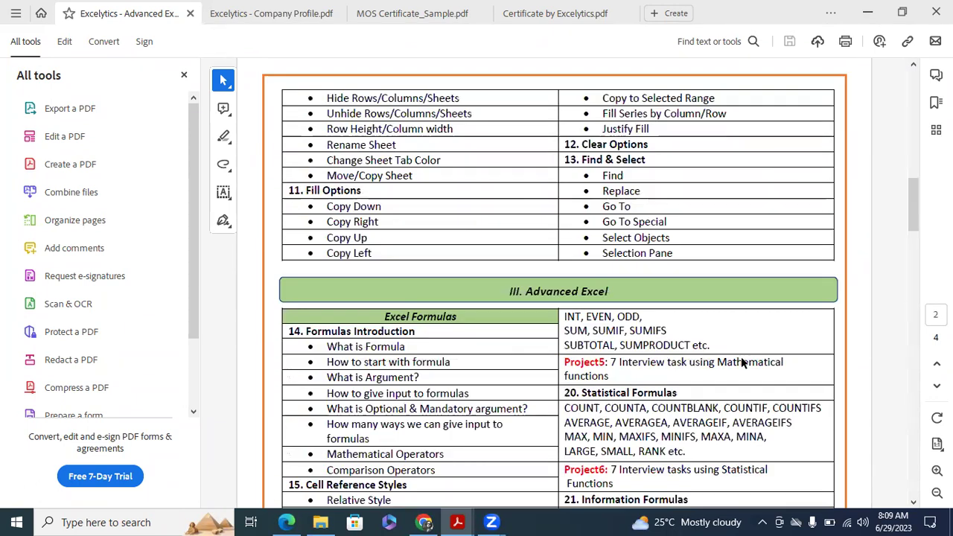
scroll(741, 358, up, 5)
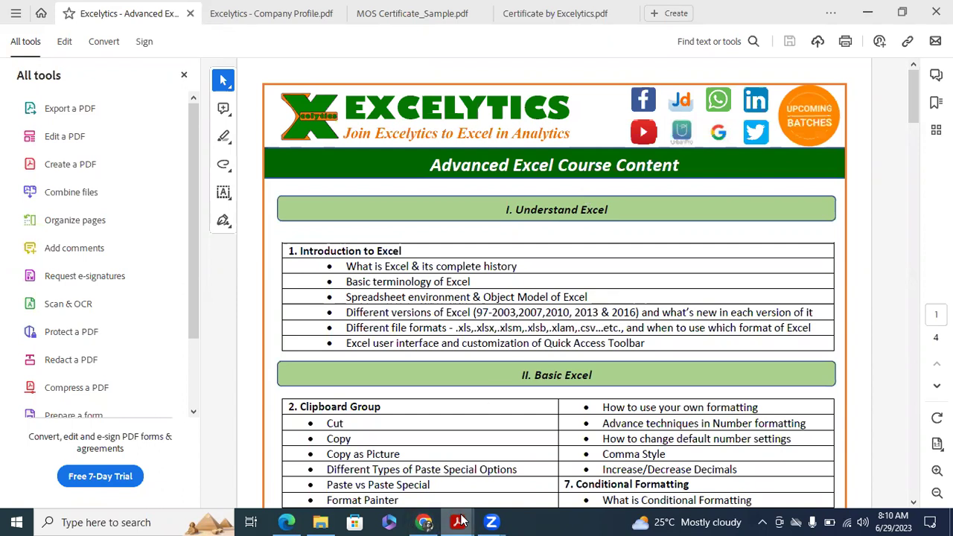
- Return to the Company Profile and page forward three times, past Power BI and SAP FICO, to Benefits realized
mouse_move(460, 521)
click(364, 476)
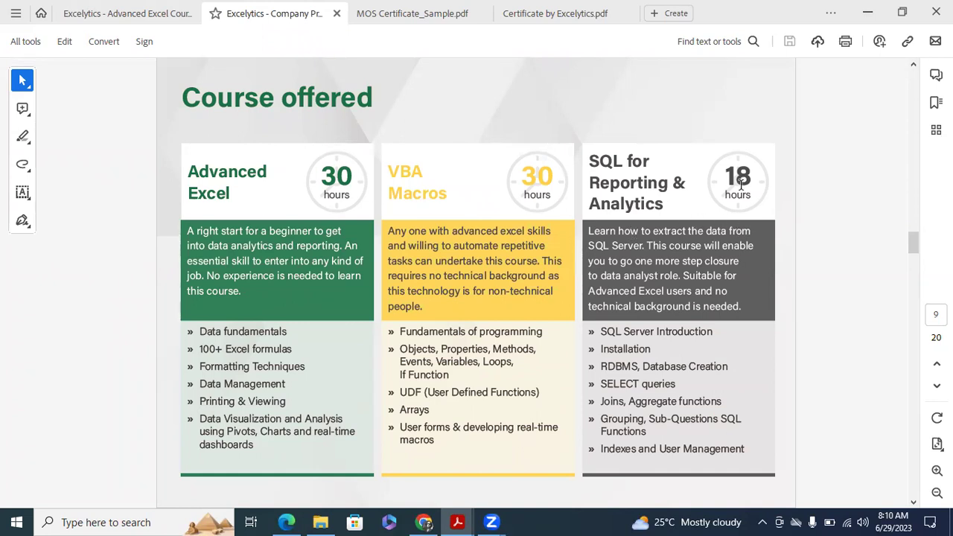
click(912, 501)
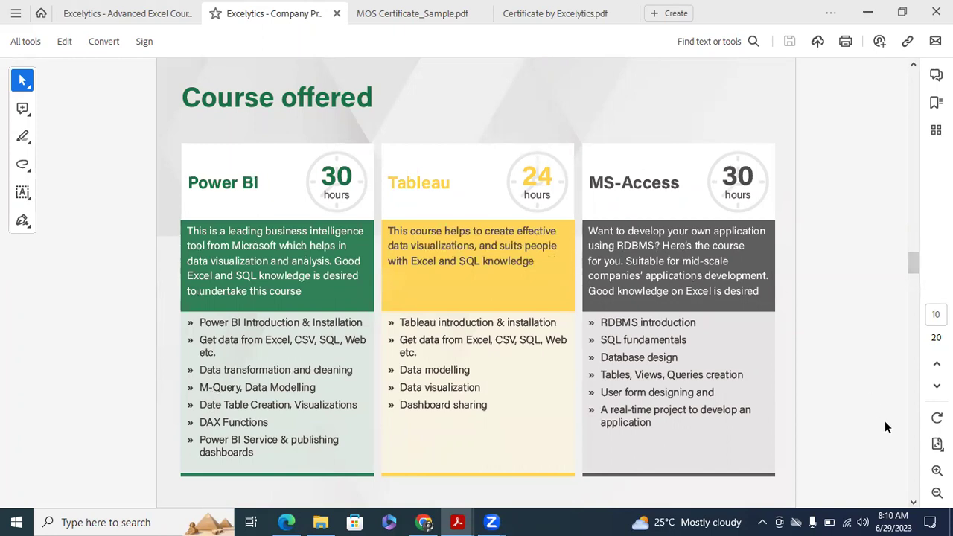
click(913, 502)
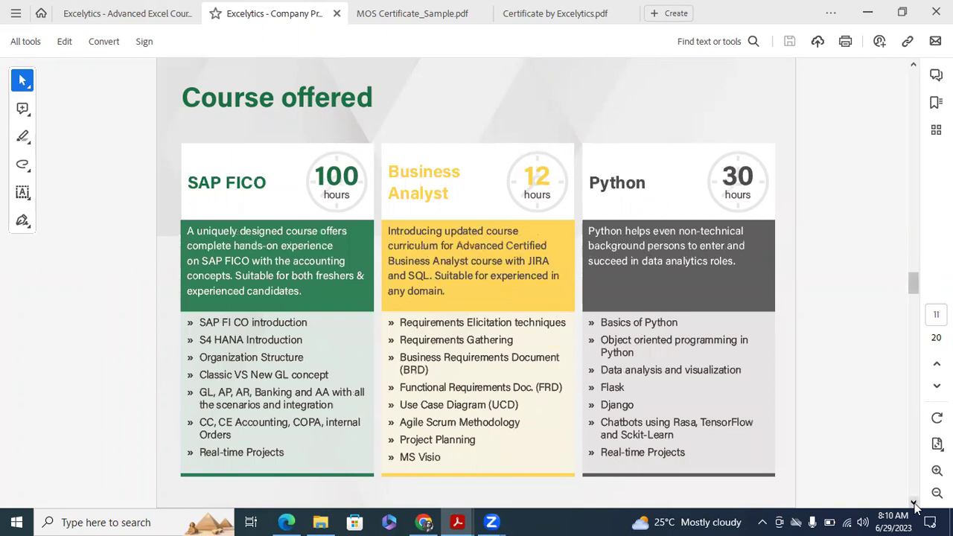
click(913, 502)
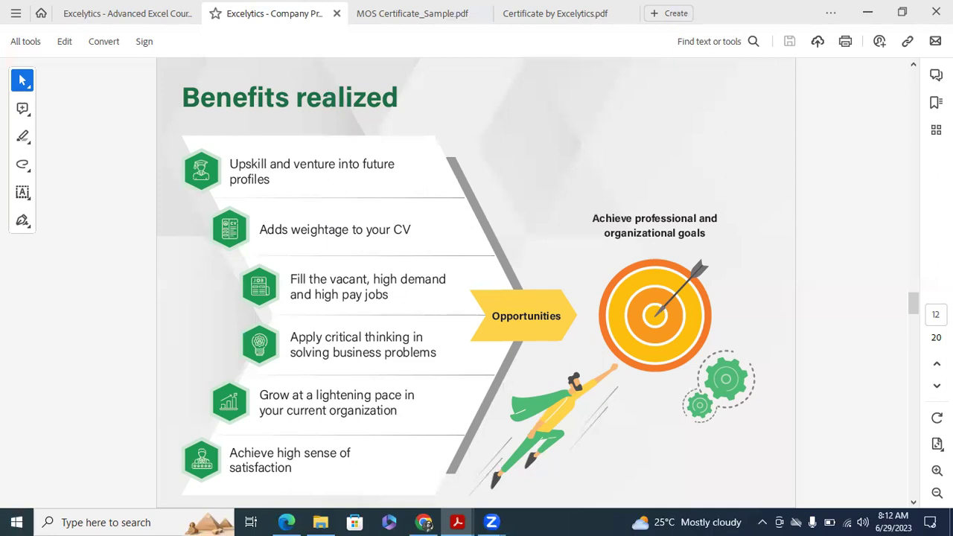
- Page the company profile PDF past Our partners (13) to the Founder & CEO message (14)
click(913, 502)
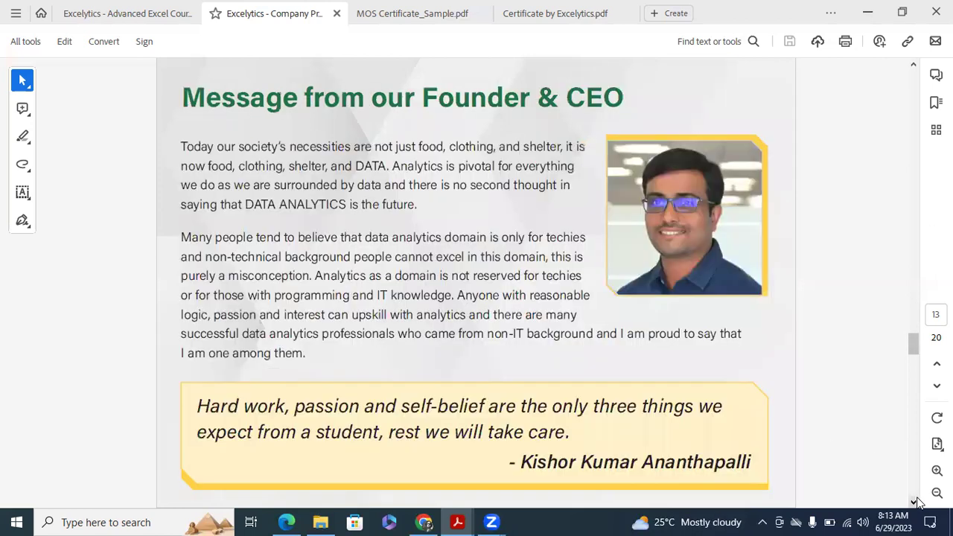
click(914, 501)
- Advance the company profile to page 15, the founder's biography with certifications
click(914, 504)
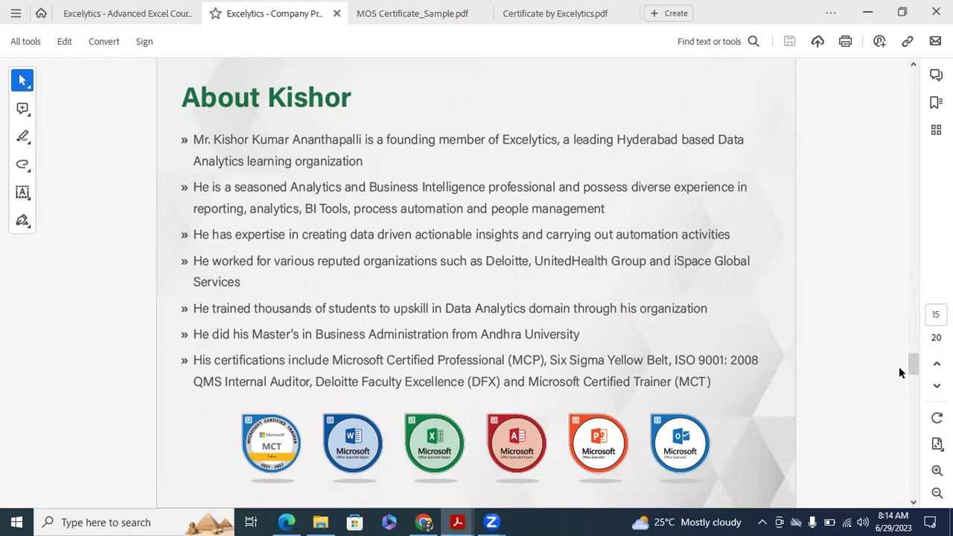
- Page through the two Our team pages (16, 17) to the student testimonials on page 18
click(915, 503)
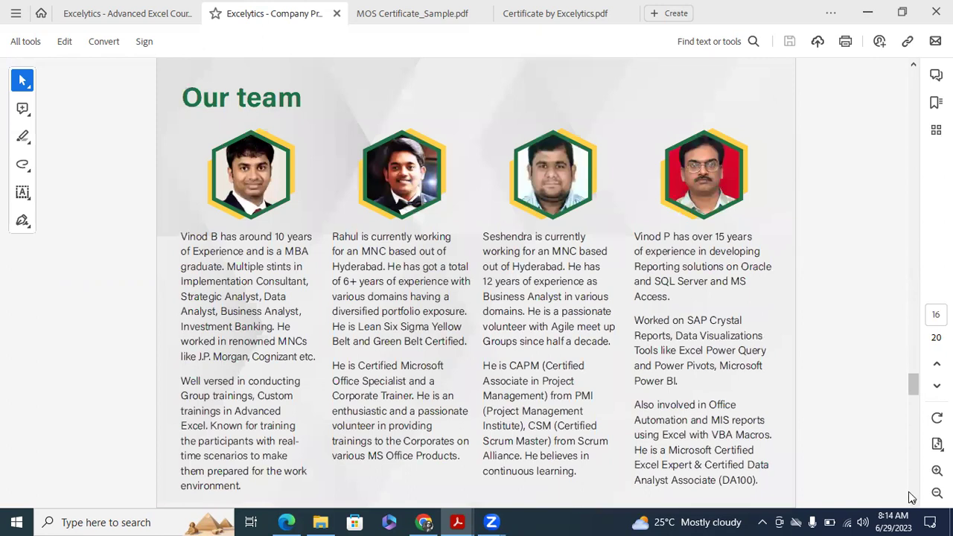
click(915, 502)
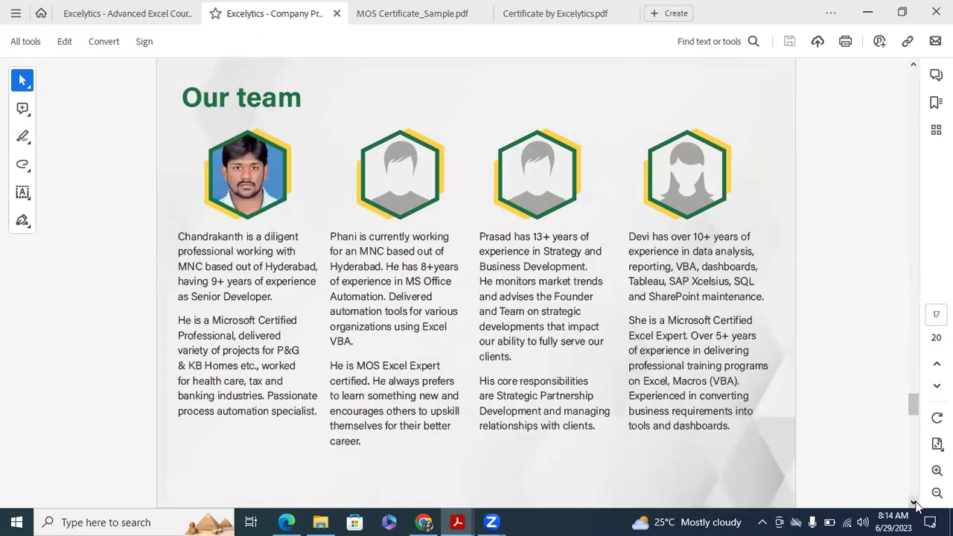
click(915, 503)
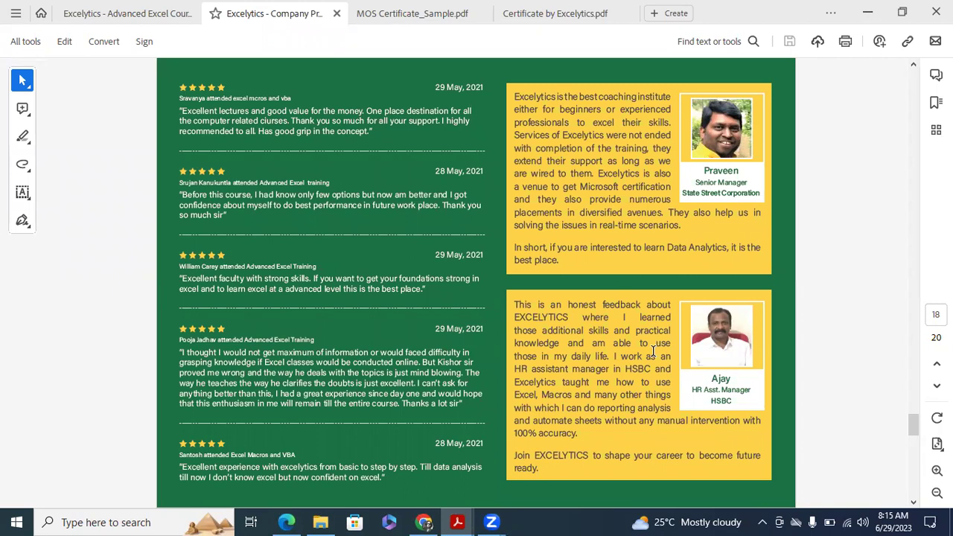
- View Reviews and the final contact page, return to page 6 Our services, and minimize Acrobat
click(913, 502)
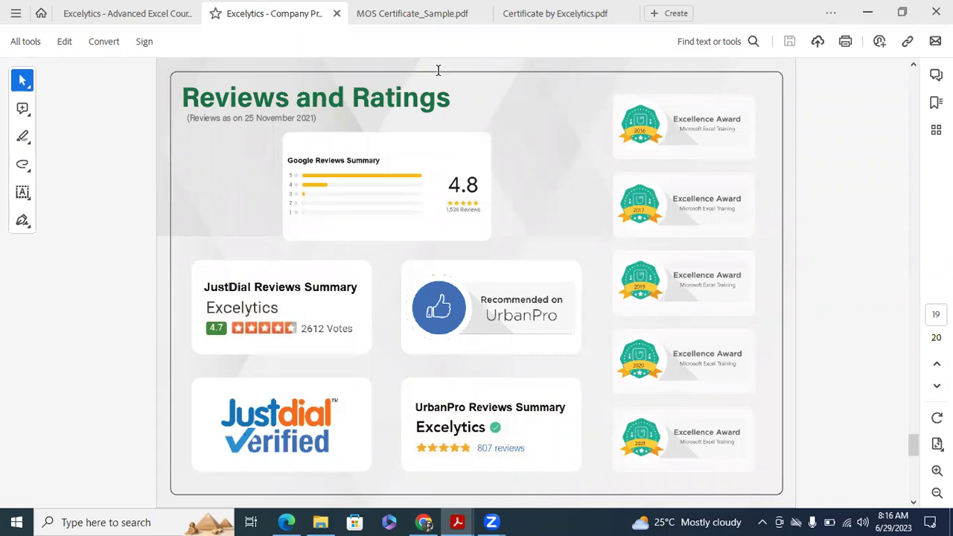
click(915, 503)
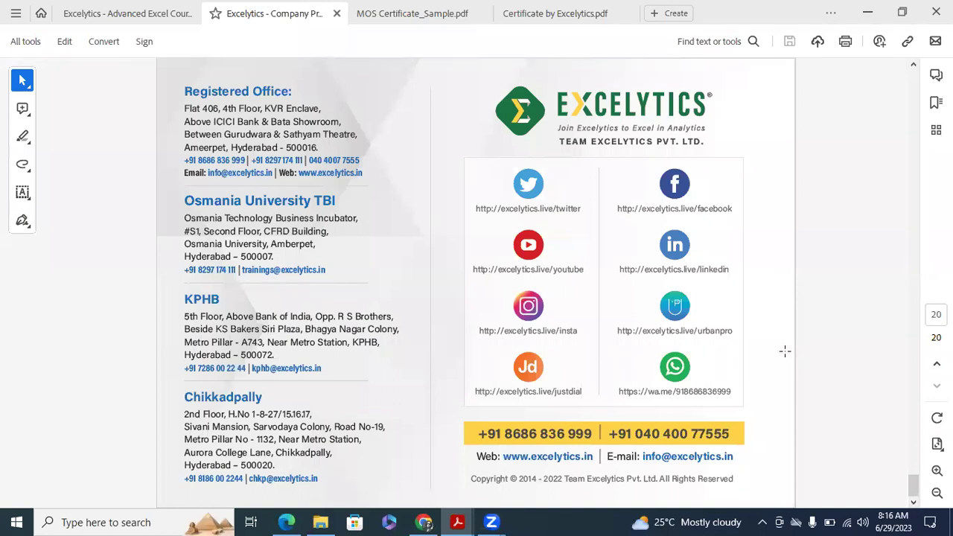
scroll(784, 351, up, 15)
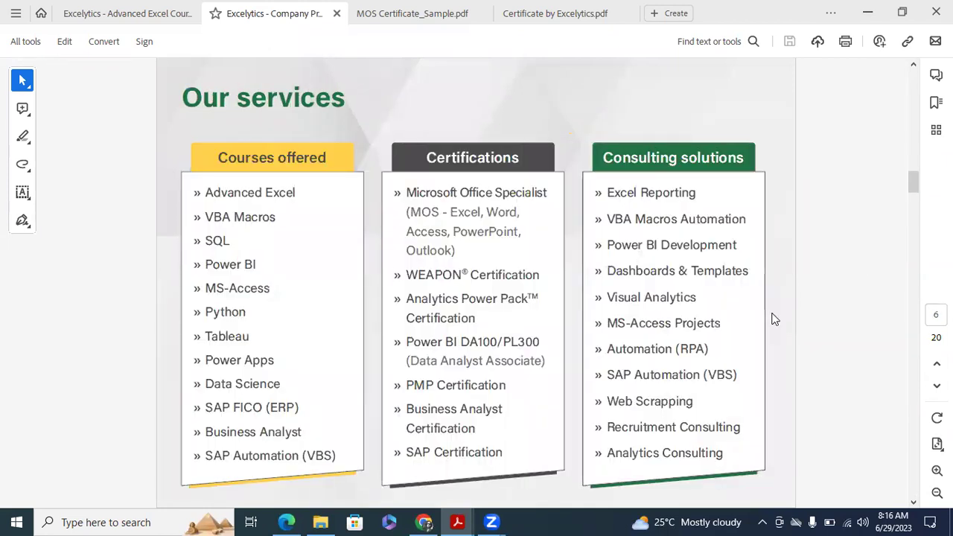
click(868, 15)
- Open 01. Excelytics - Excel Training from the Excel Training - Full Course_v2.1 folder
click(320, 522)
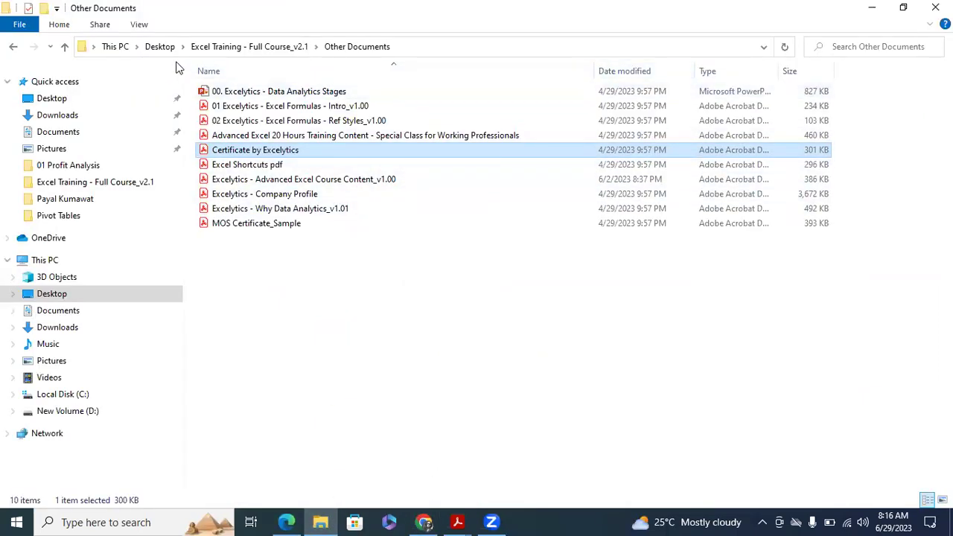
click(218, 47)
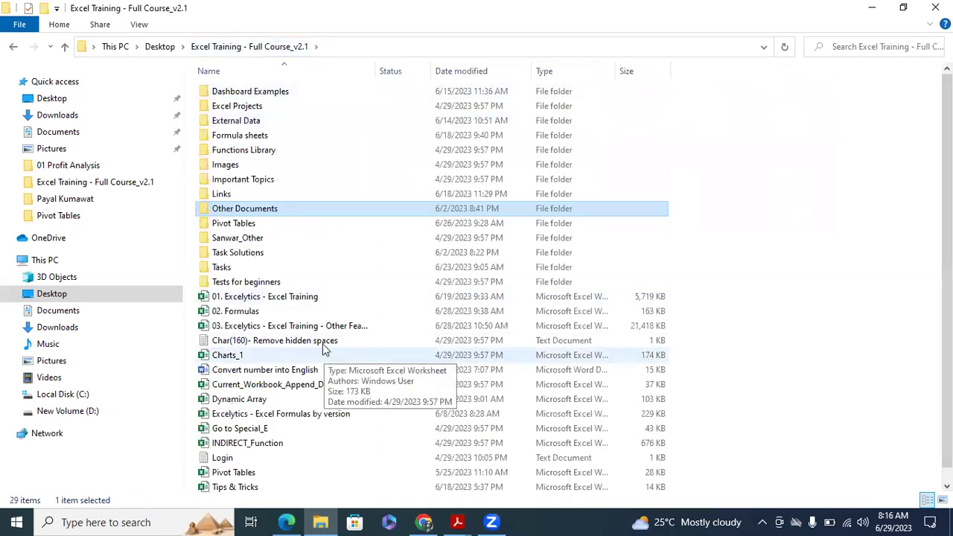
click(298, 298)
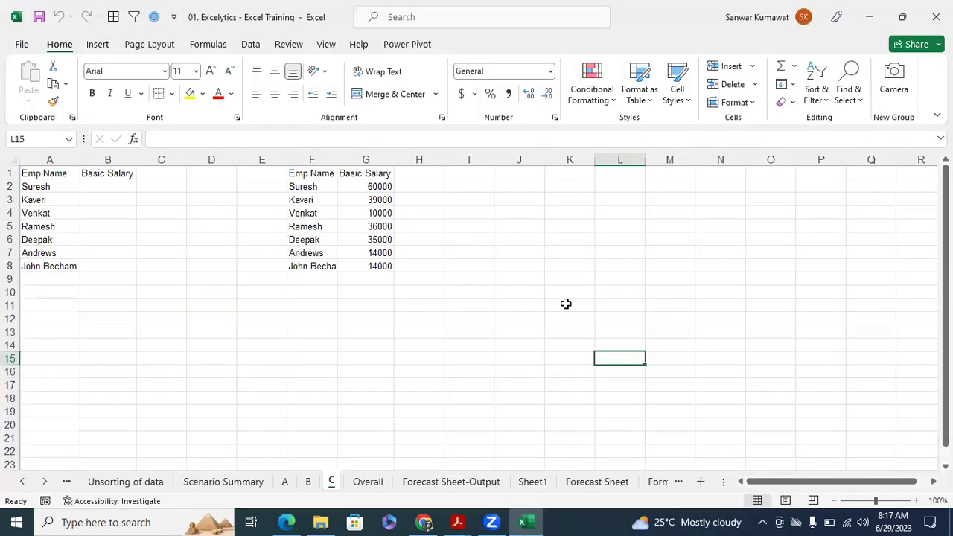
- Scroll the sheet tabs through to Thank You, browse the sheet, and switch to the Zoom window
click(566, 303)
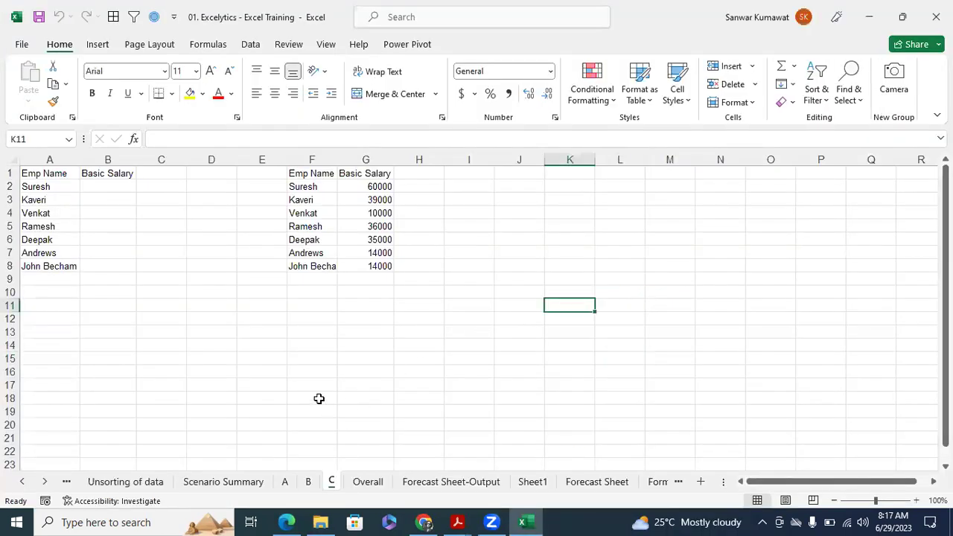
click(44, 481)
click(44, 482)
click(44, 482)
click(44, 482)
click(44, 482)
click(560, 320)
scroll(585, 347, down, 10)
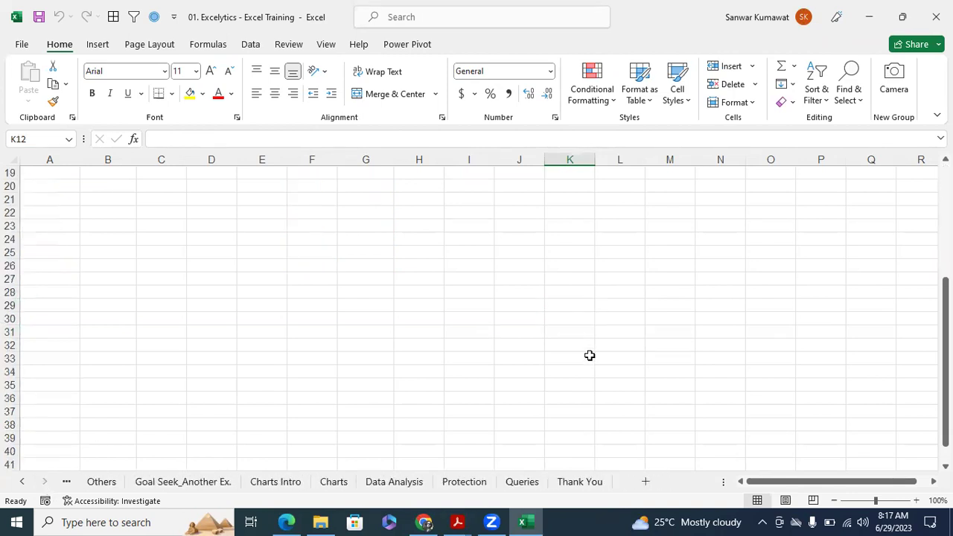
scroll(590, 355, down, 1)
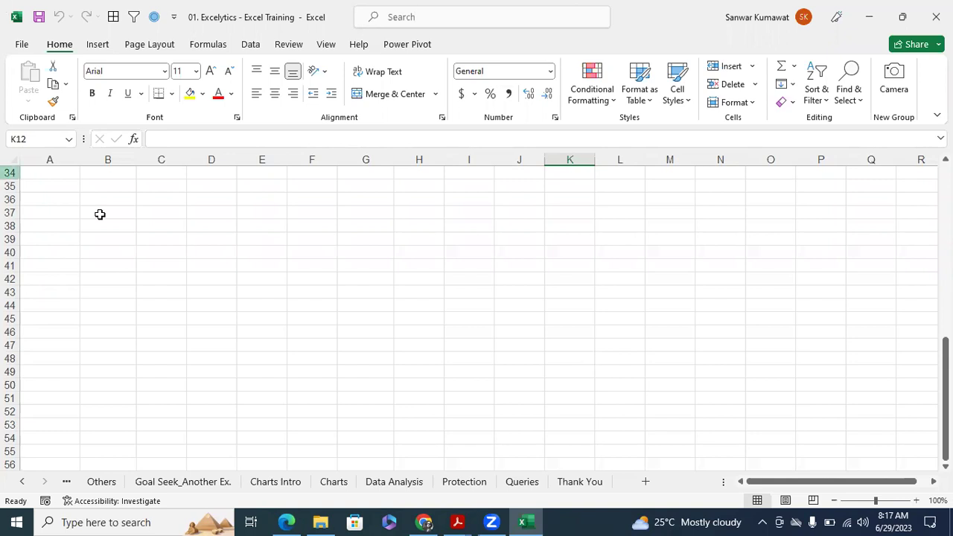
click(497, 334)
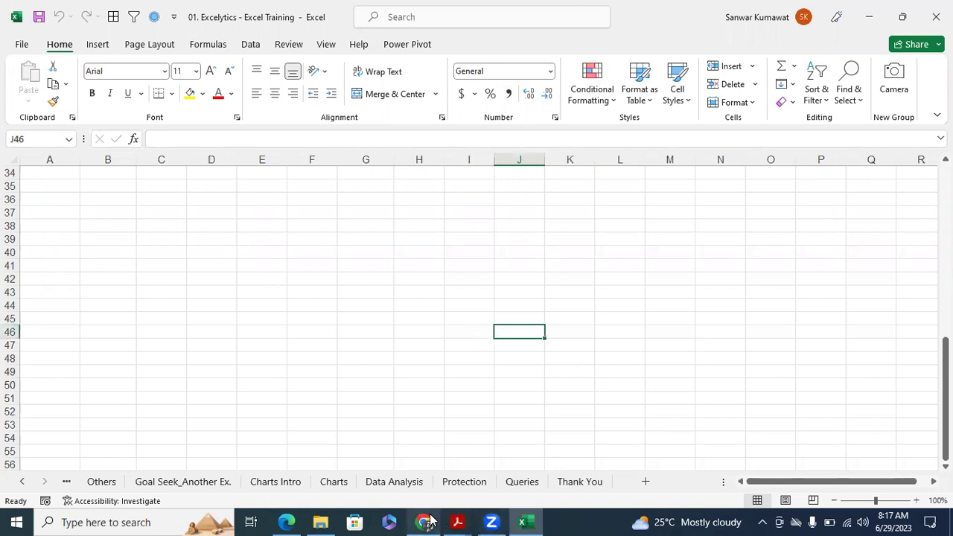
click(491, 520)
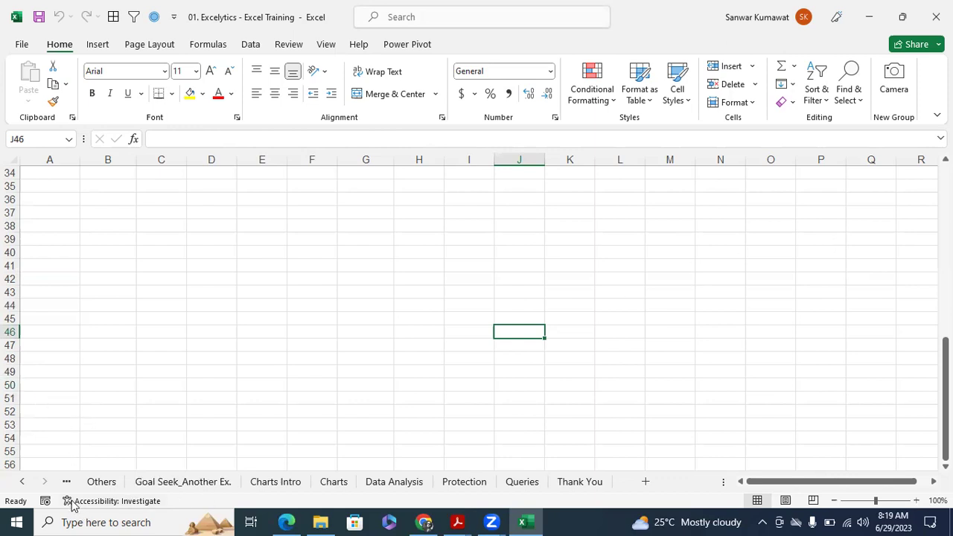
- Scroll the sheet tabs back left and switch to the Data Tab sheet's employee table
click(23, 483)
click(22, 484)
click(22, 483)
click(22, 483)
click(22, 483)
click(23, 483)
click(23, 483)
click(22, 484)
click(22, 484)
click(23, 484)
click(22, 483)
click(23, 483)
click(22, 483)
click(22, 483)
click(23, 483)
click(22, 483)
click(22, 484)
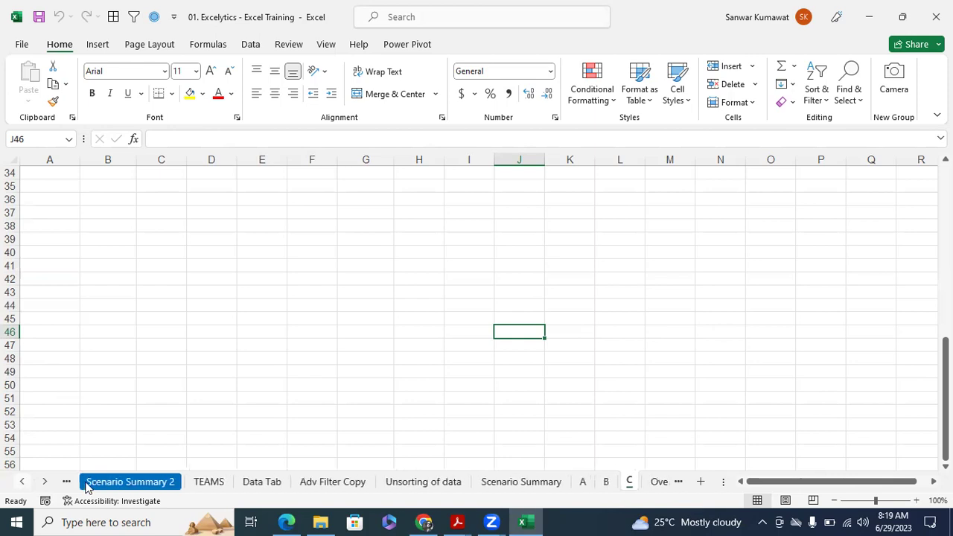
click(262, 484)
click(624, 358)
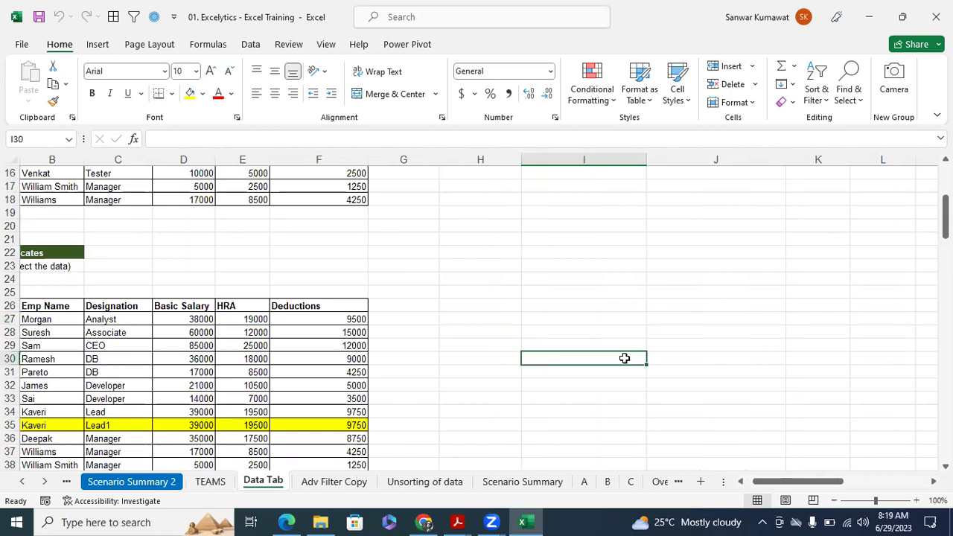
- Add the headings Basic in I21 and Advance in J21
click(611, 203)
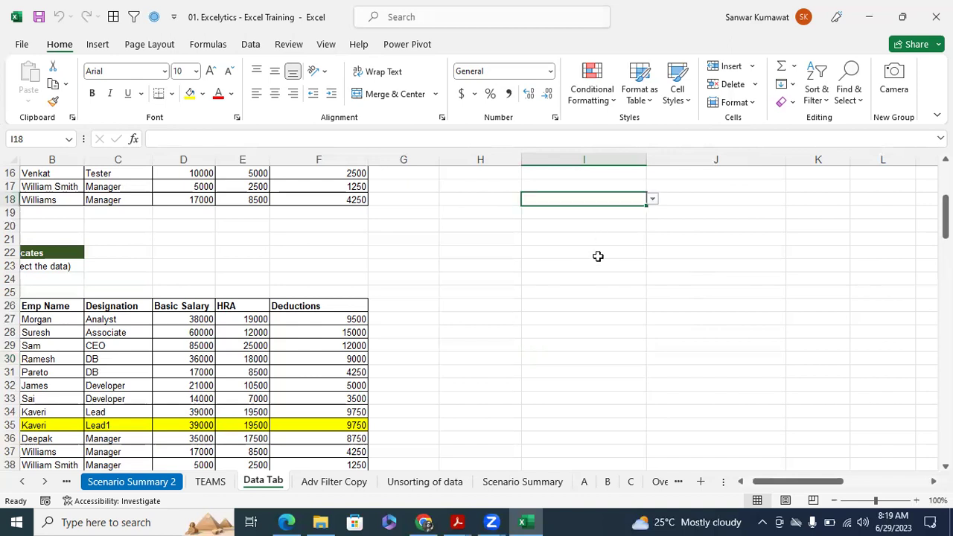
click(603, 242)
text(Basic)
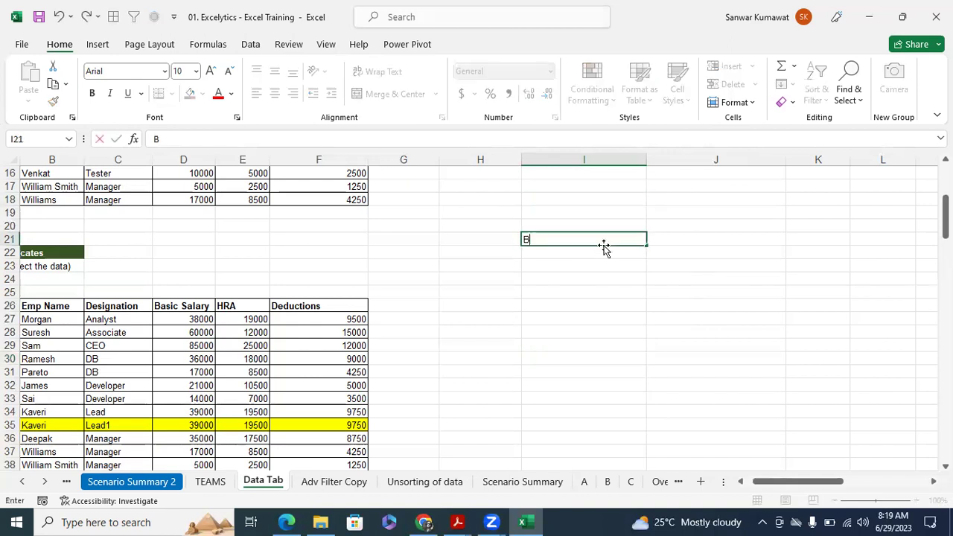
key(Return)
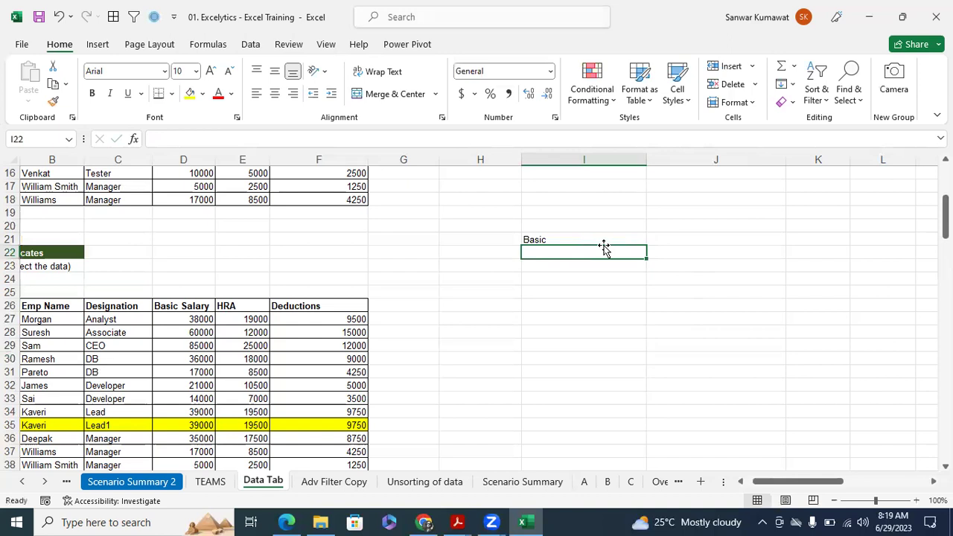
key(Up)
key(Right)
text(Advance)
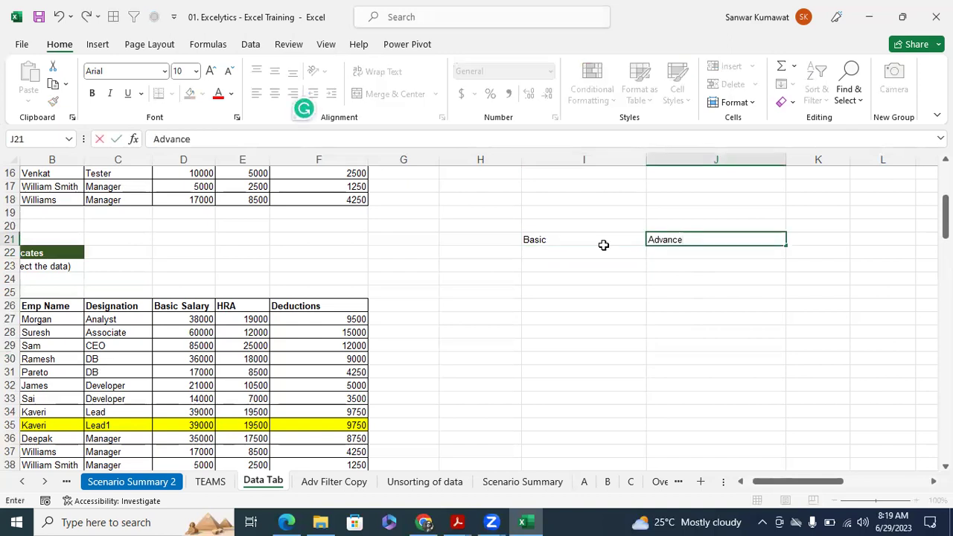
key(Return)
- List 'Save, cut, copy and paste' in I22 and 'storage' in I23 under Basic
click(604, 251)
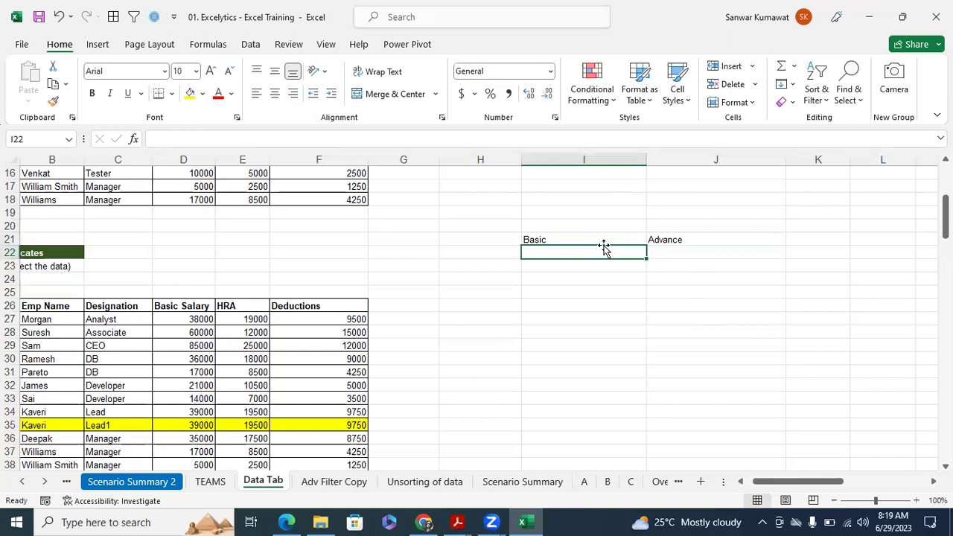
text(Save)
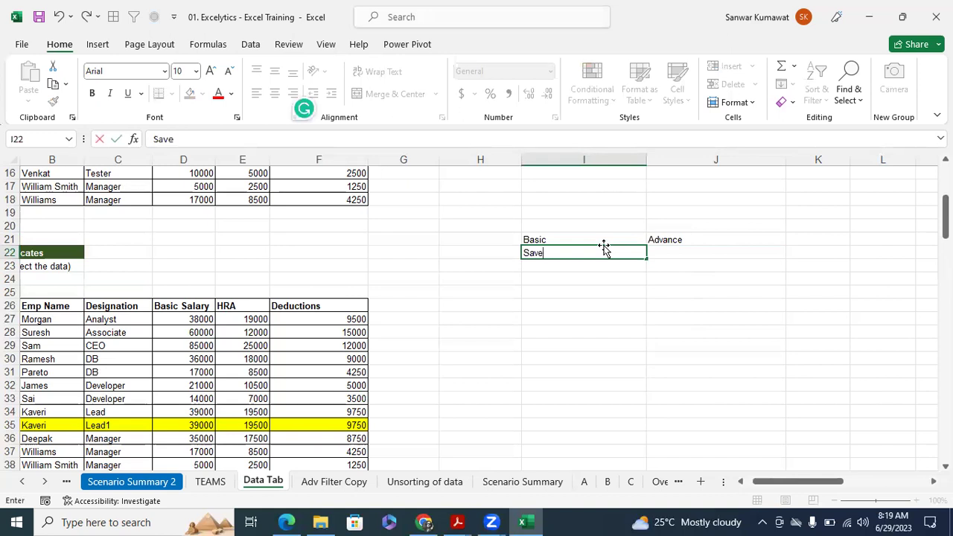
text(, cut, copy and)
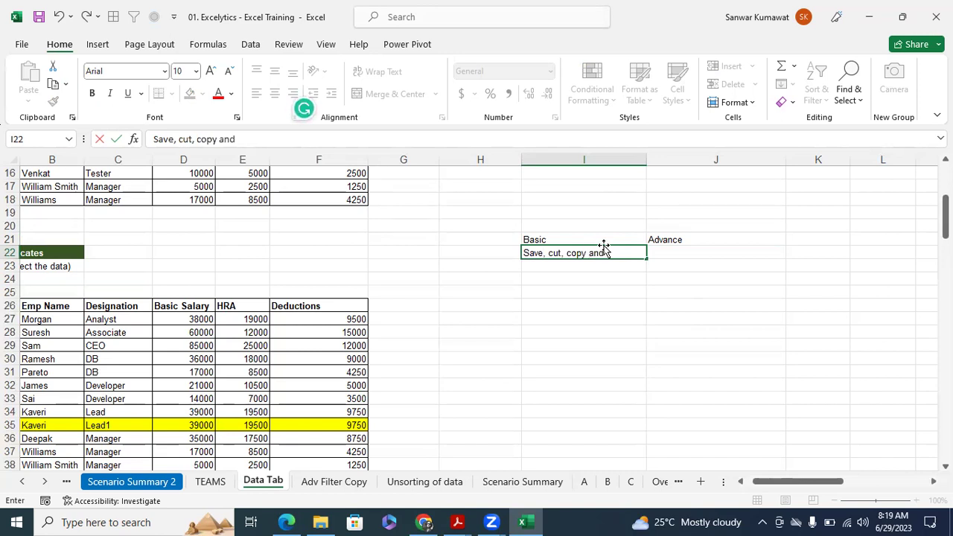
text( paste)
key(Return)
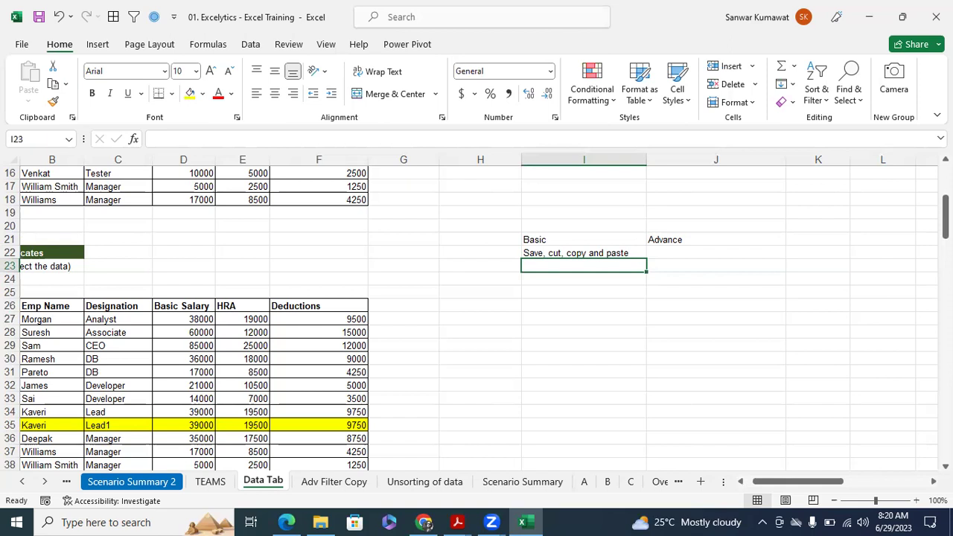
text(st)
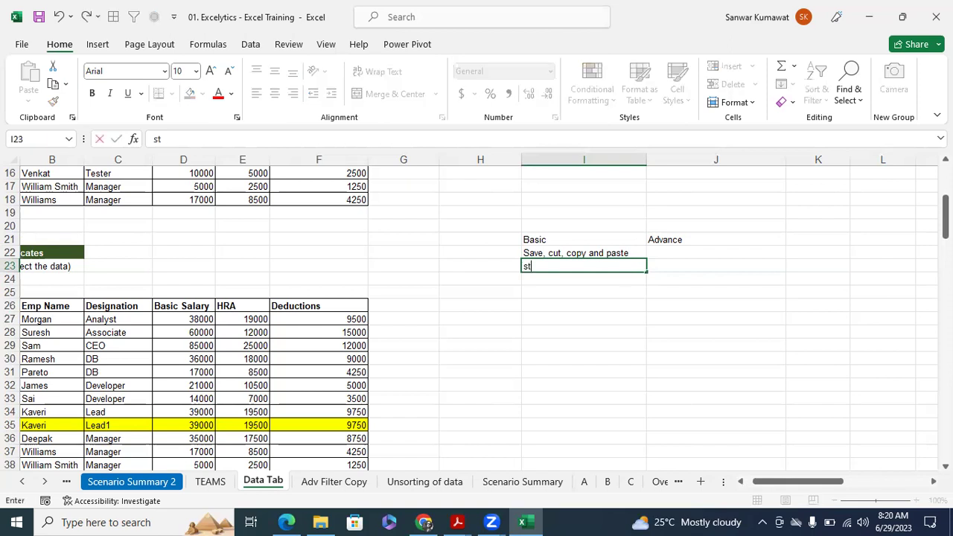
text(orage)
key(Return)
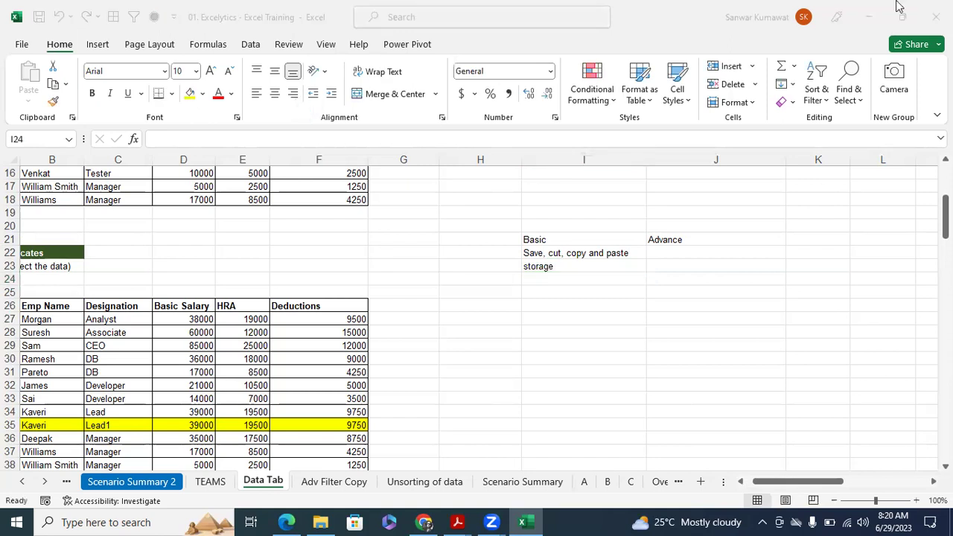
- Type 'Shortcuts, formulas, charts, pivots' into cell J22 under the Advance heading
click(574, 277)
click(706, 274)
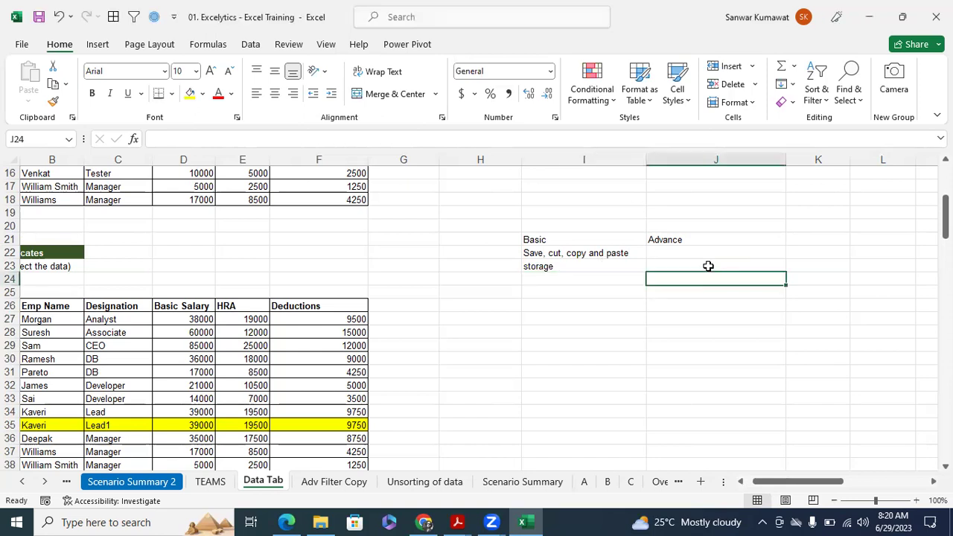
click(695, 256)
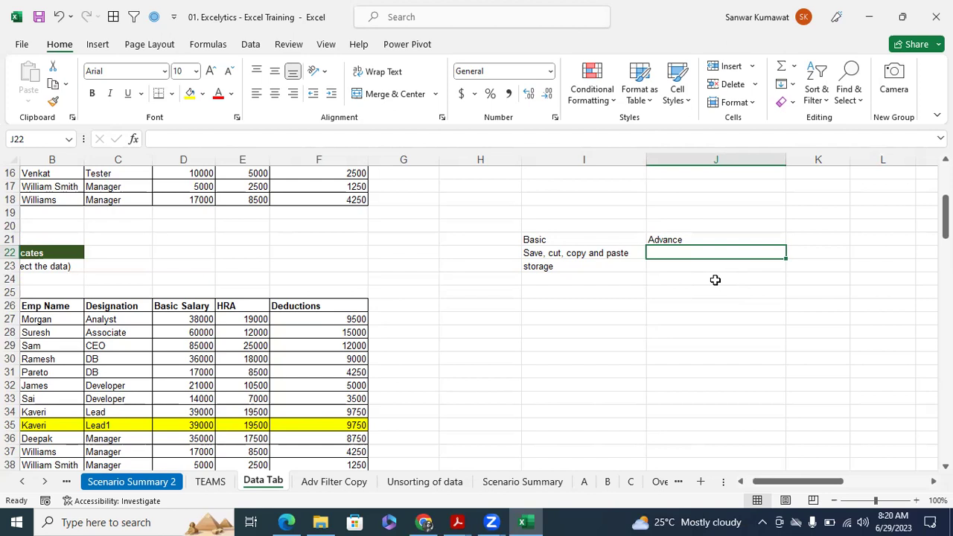
text(Shor)
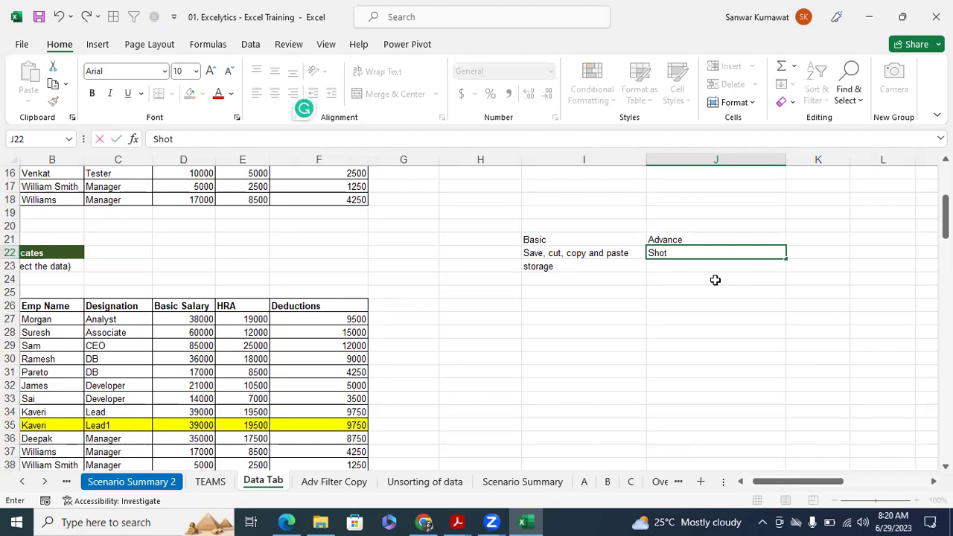
text(tcuts,)
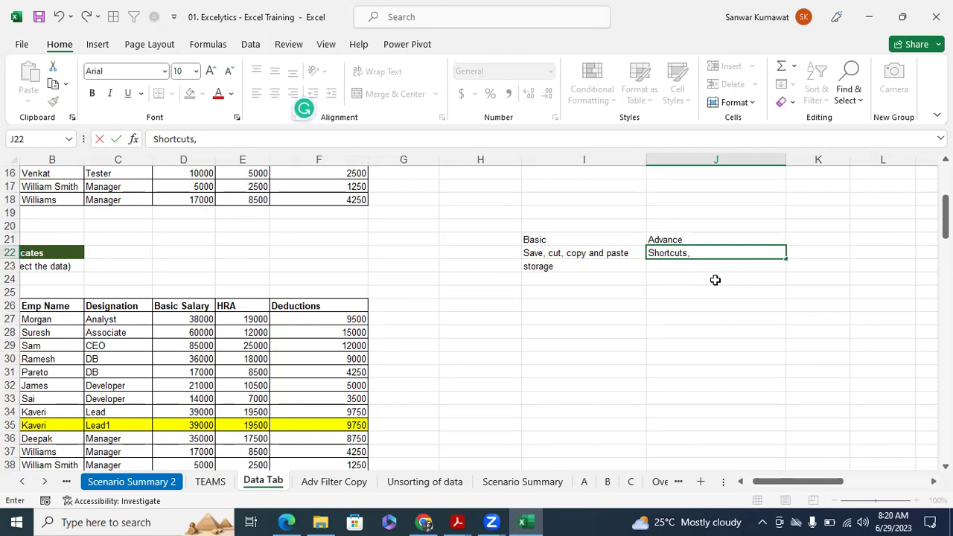
text(formulas,)
text(charts, pivo)
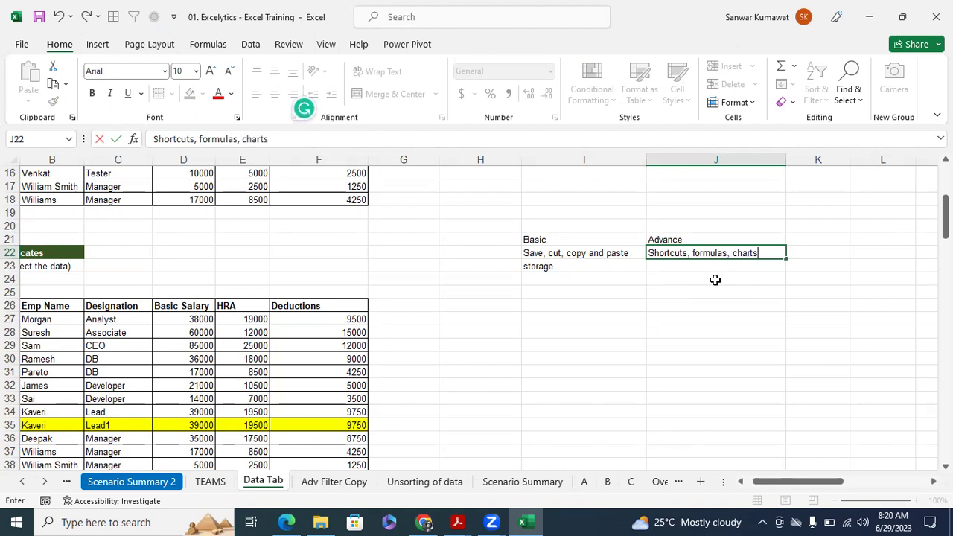
text(ts ,)
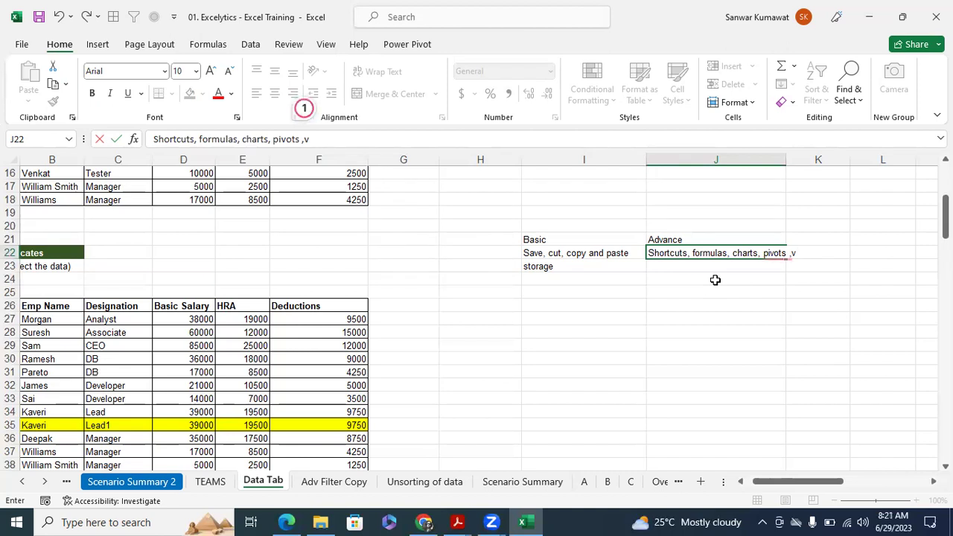
- Remove the stray v, commit the J22 Advance list, and briefly select the I20:J23 notes block
key(BackSpace)
click(636, 337)
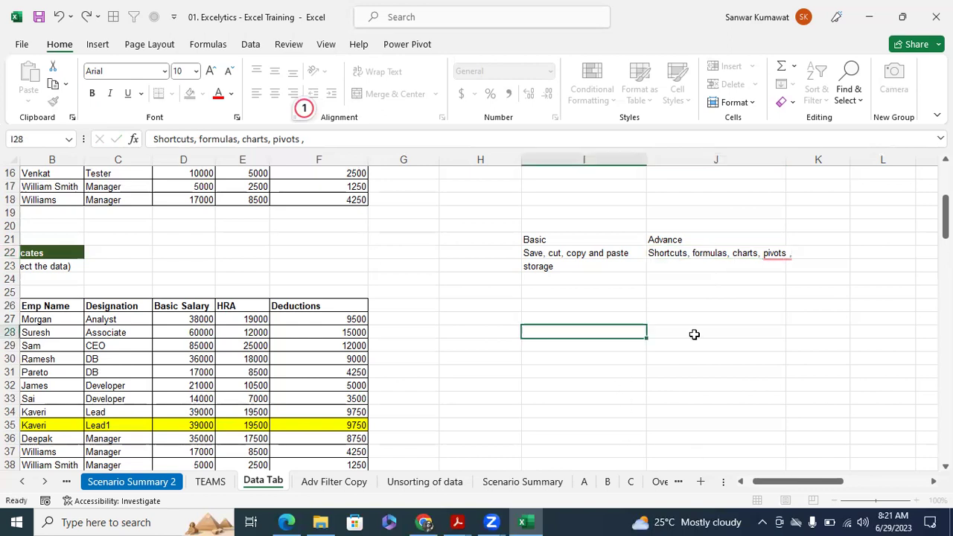
drag(523, 226, 731, 273)
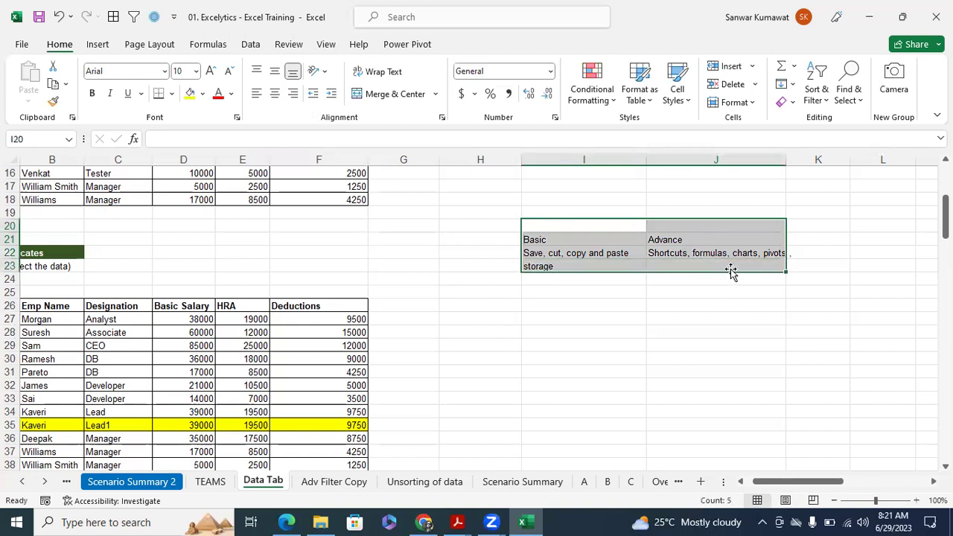
click(719, 306)
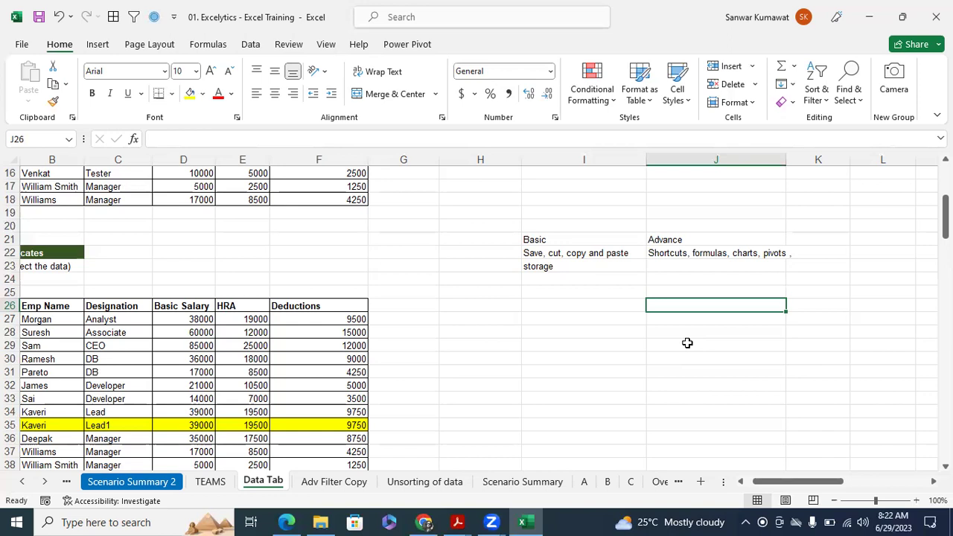
click(535, 372)
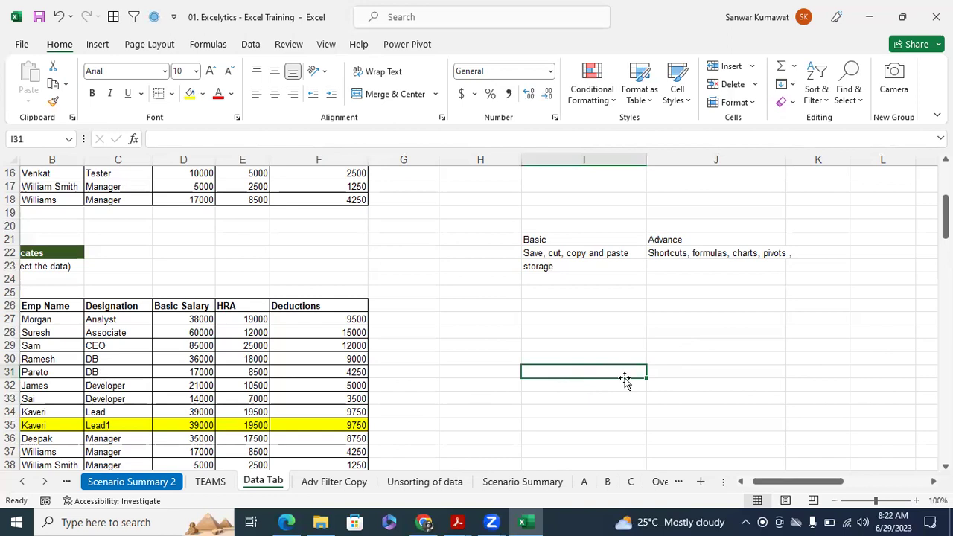
- Scroll back to the top and select the employee table A1:F18, EMP ID through Deductions
scroll(664, 318, up, 5)
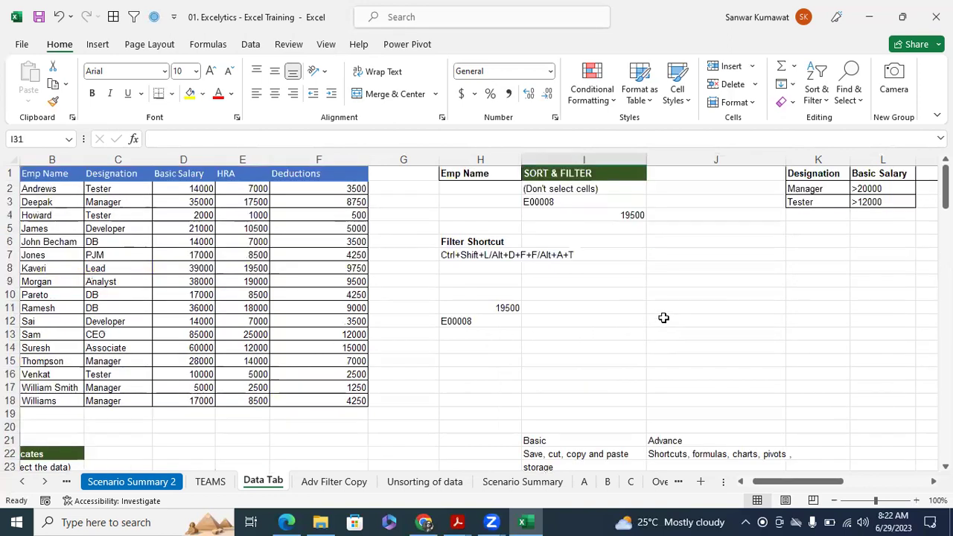
scroll(744, 483, left, 1)
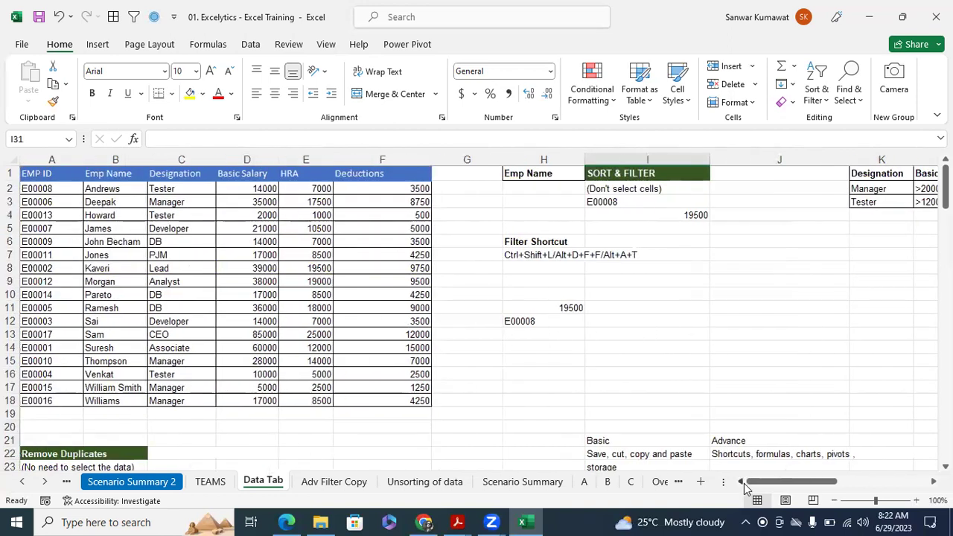
click(718, 390)
scroll(718, 391, down, 7)
scroll(719, 392, up, 7)
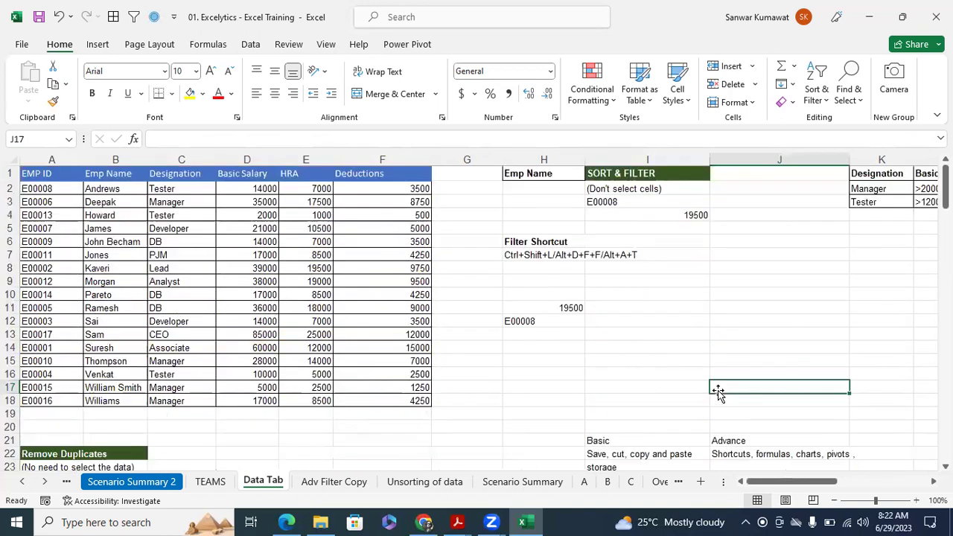
click(619, 334)
drag(57, 174, 376, 388)
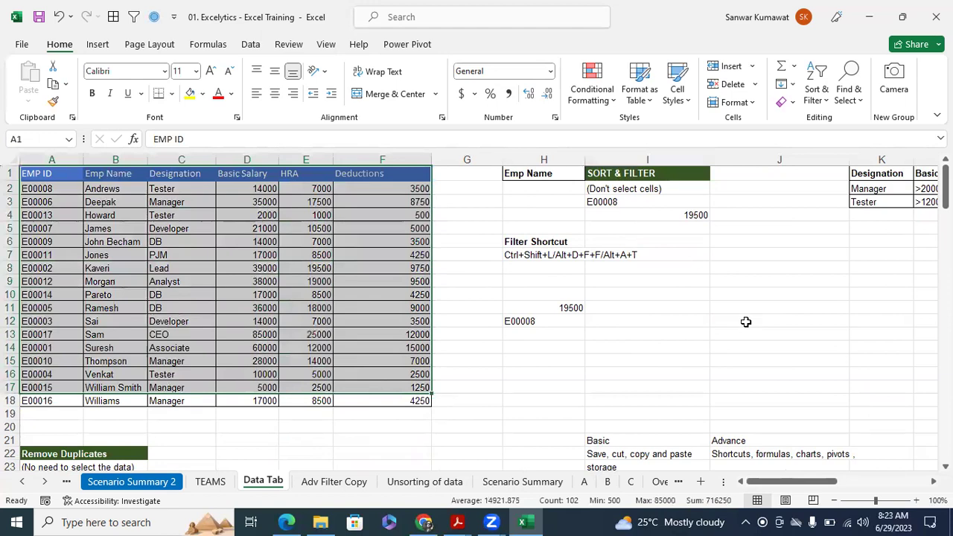
click(746, 322)
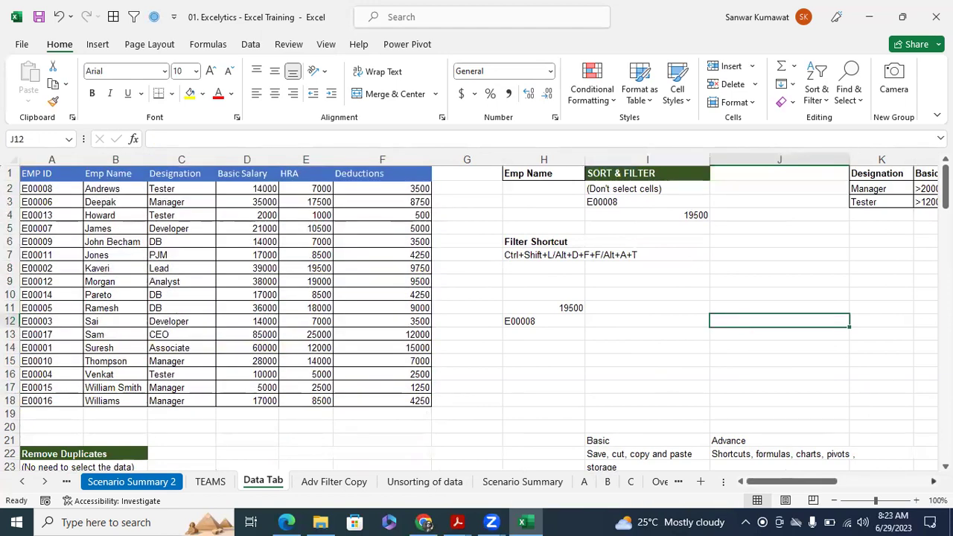
click(677, 325)
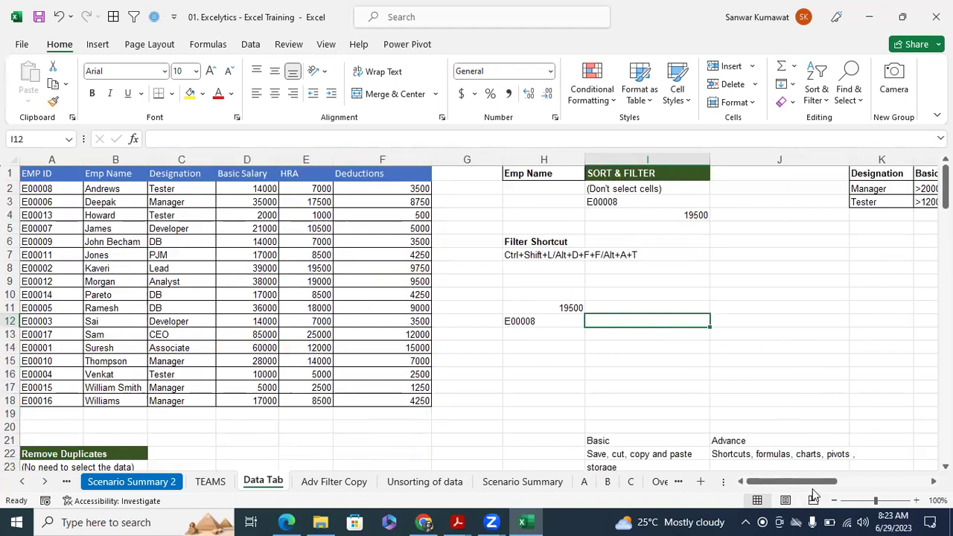
drag(57, 176, 389, 396)
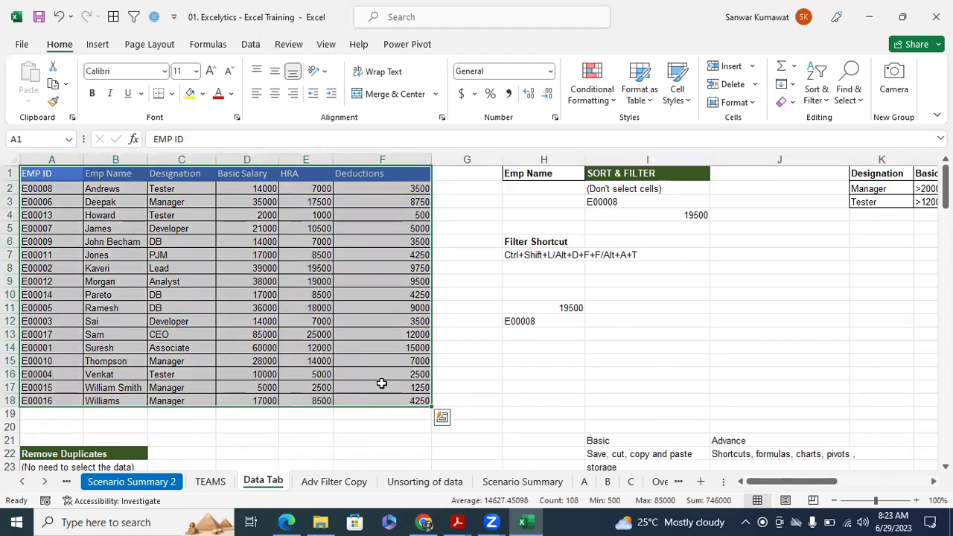
- Copy the employee table into a new blank workbook, Book1
key(ctrl+c)
key(ctrl+n)
key(ctrl+v)
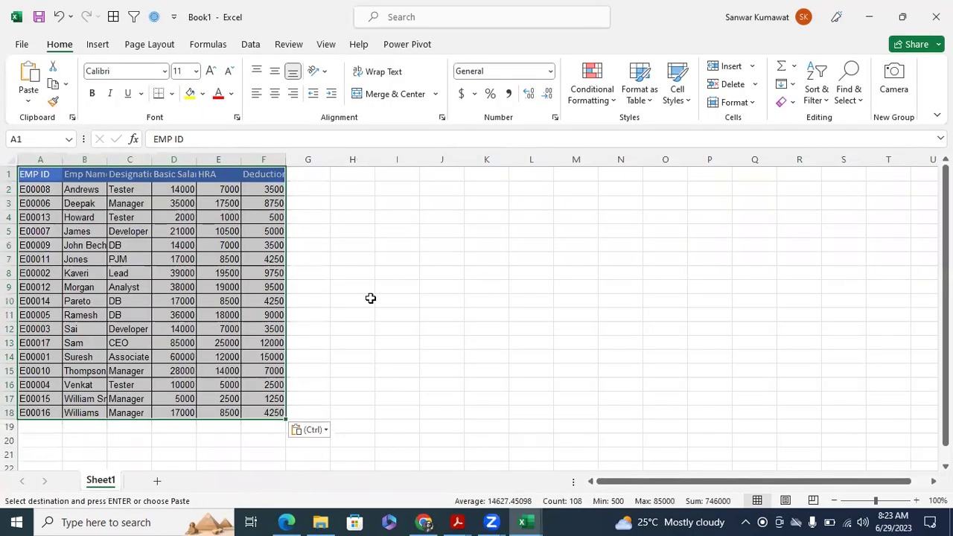
click(373, 292)
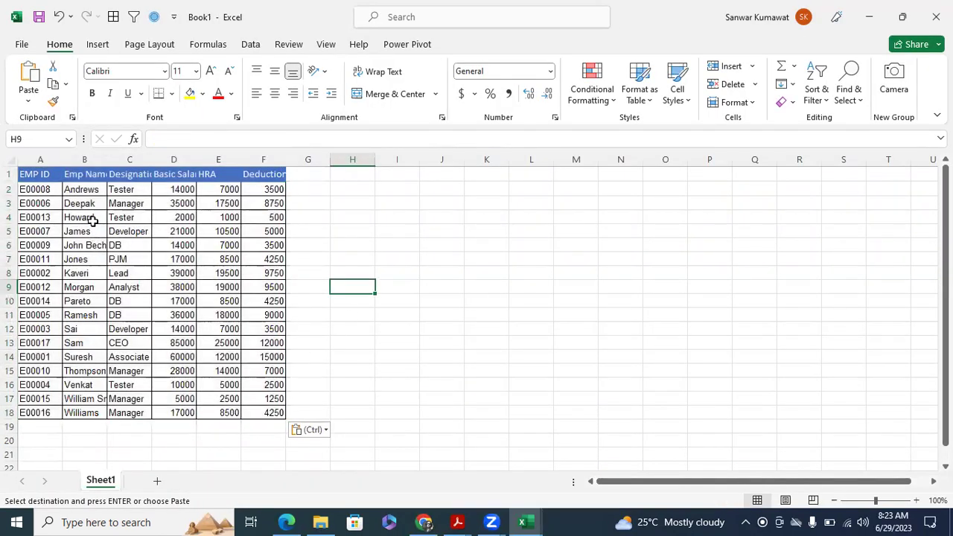
- AutoFit every column width on Book1's Sheet1 to its contents
click(14, 161)
double_click(106, 159)
click(440, 214)
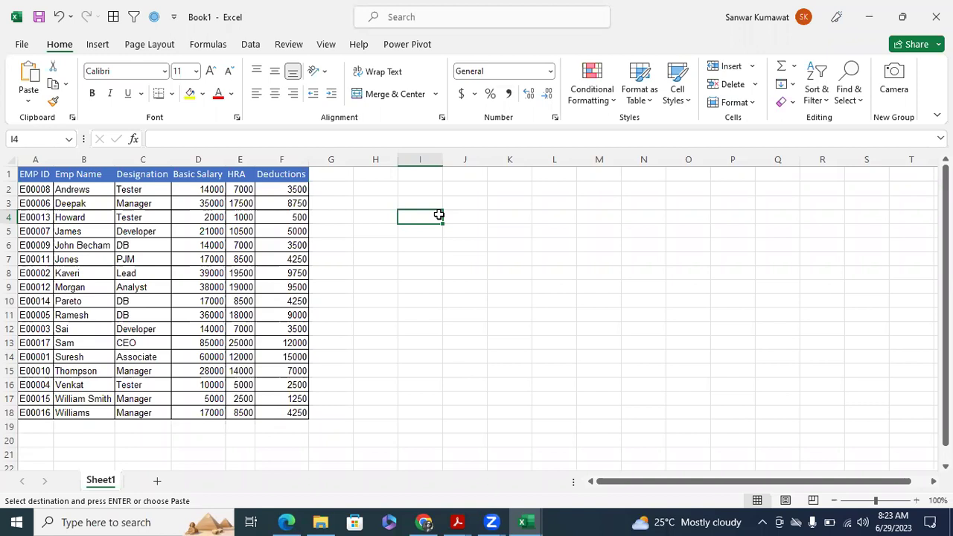
click(469, 177)
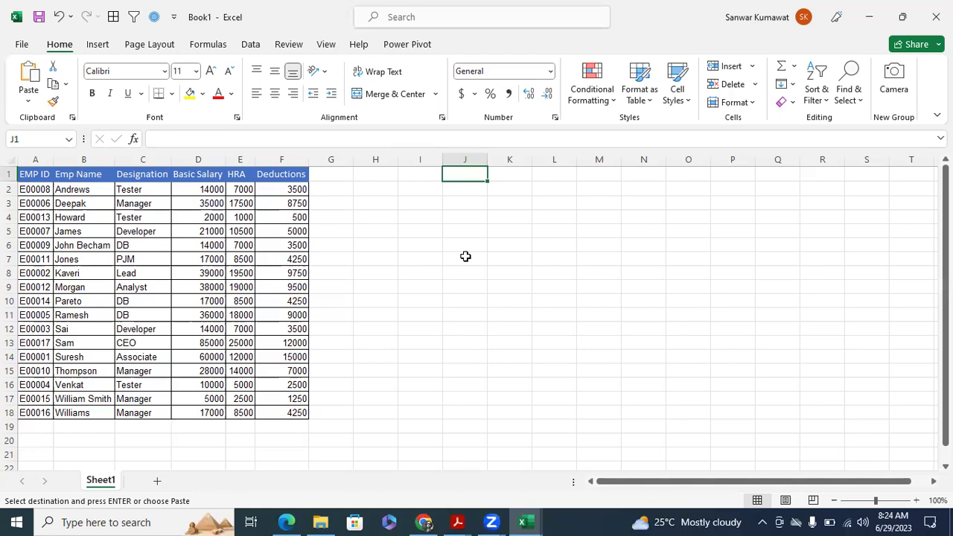
- Switch to the Excelytics training workbook and go to its first sheet, Home
click(525, 522)
click(478, 482)
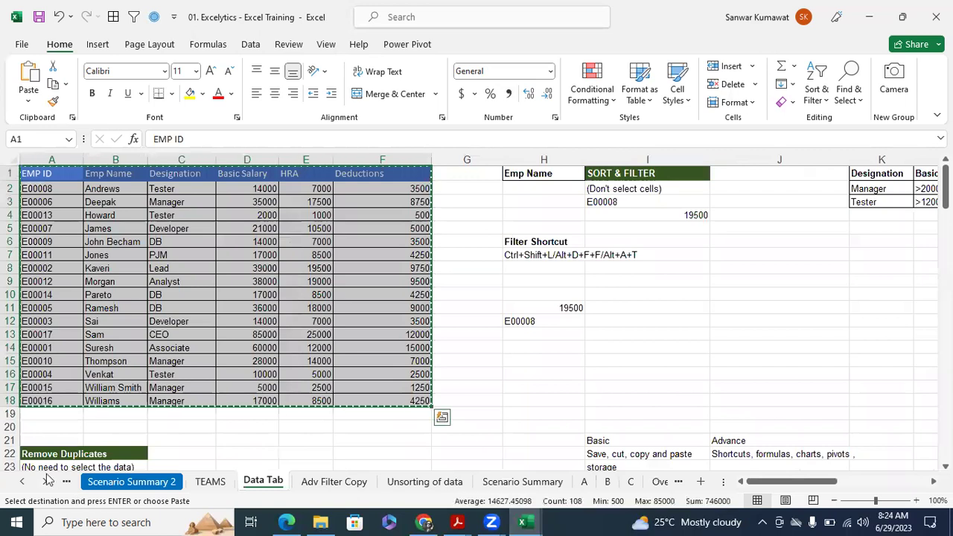
click(23, 482)
click(22, 482)
click(22, 482)
click(23, 482)
click(22, 482)
click(23, 482)
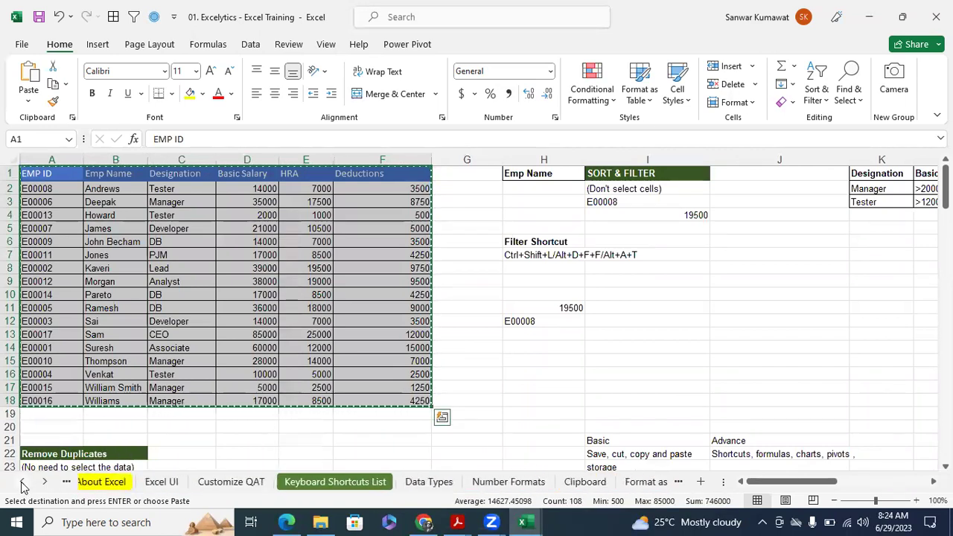
click(22, 482)
click(92, 484)
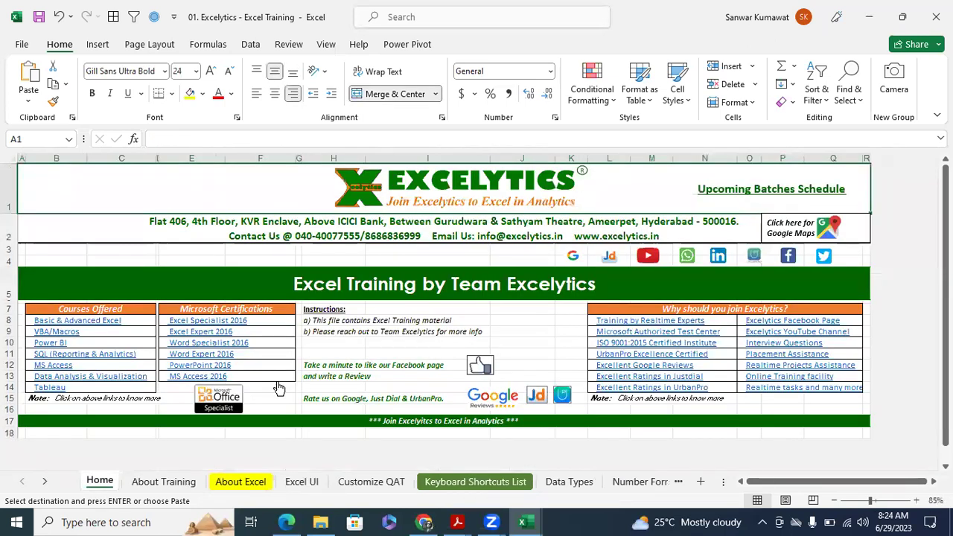
- Browse the About Training sheet and scroll through the About Excel sheet
key(ctrl+Page_Down)
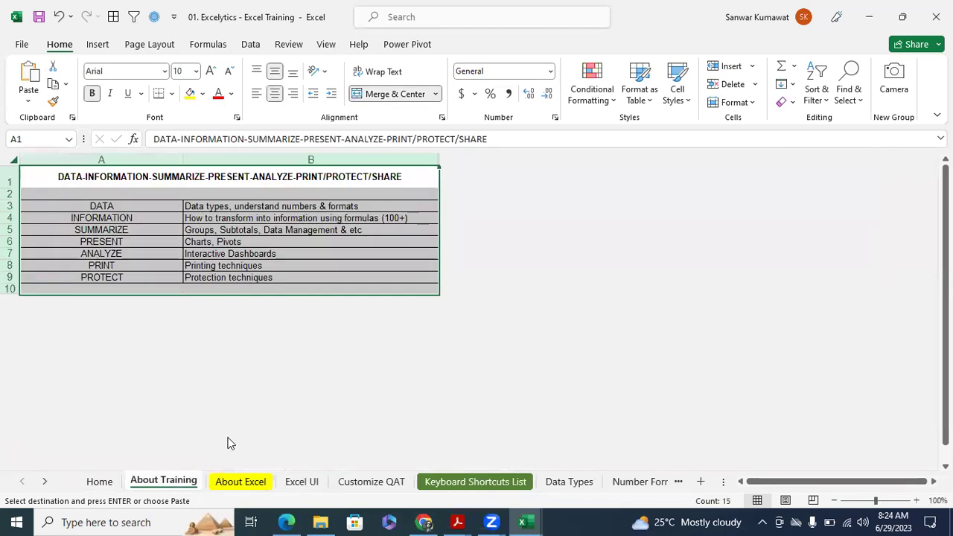
click(224, 483)
scroll(238, 230, up, 9)
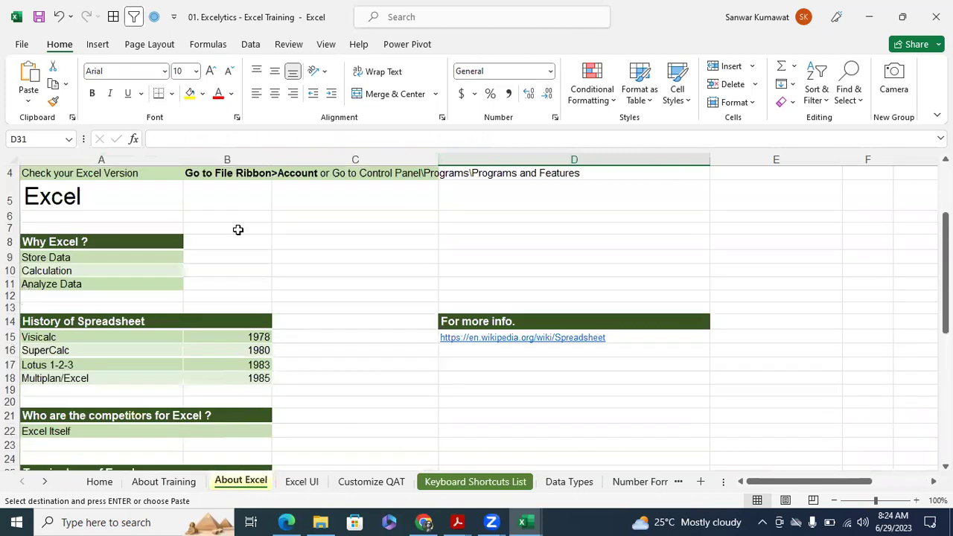
scroll(237, 229, up, 1)
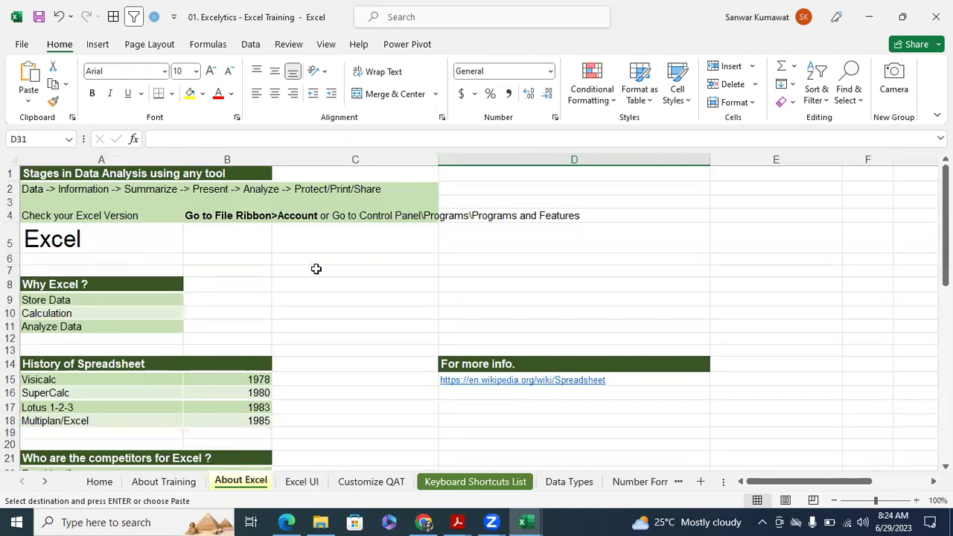
scroll(317, 270, down, 1)
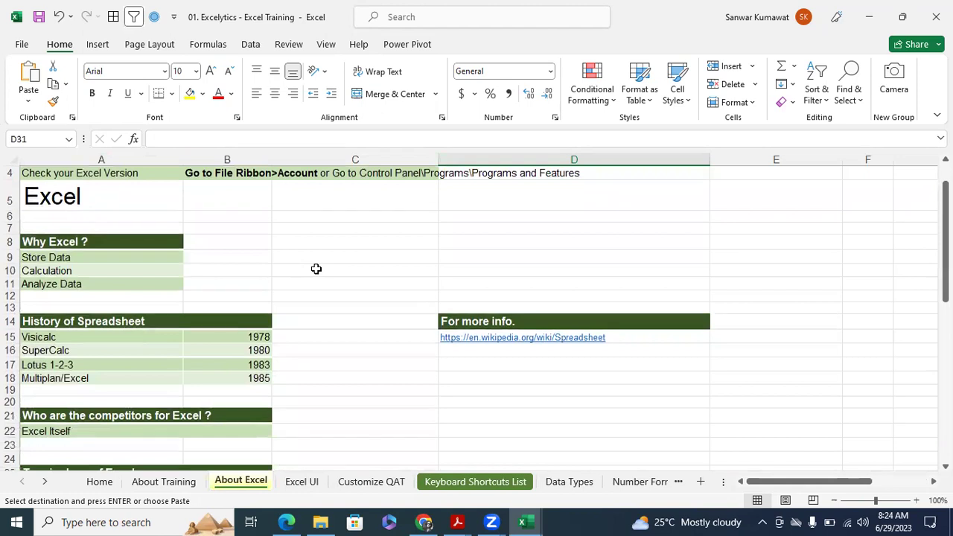
scroll(316, 269, down, 5)
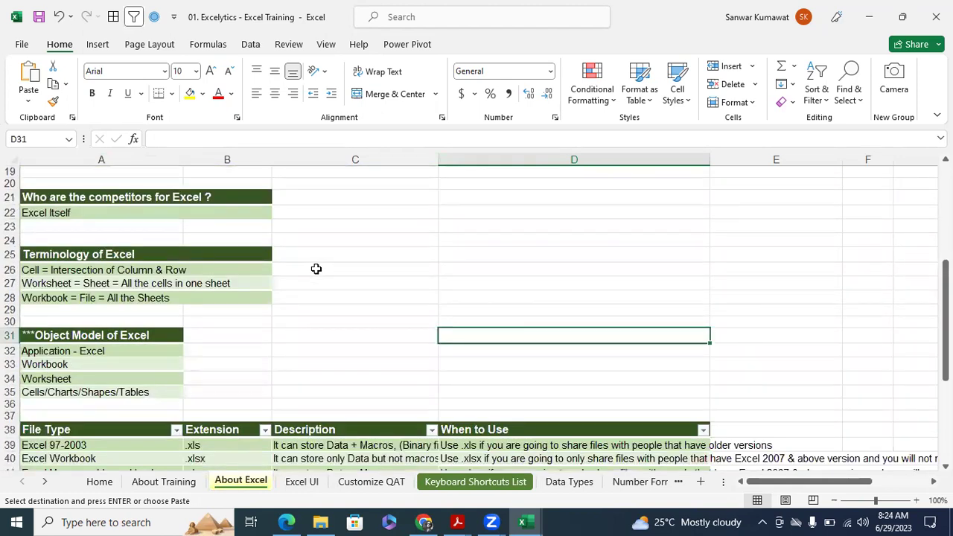
scroll(317, 269, down, 2)
scroll(303, 321, down, 2)
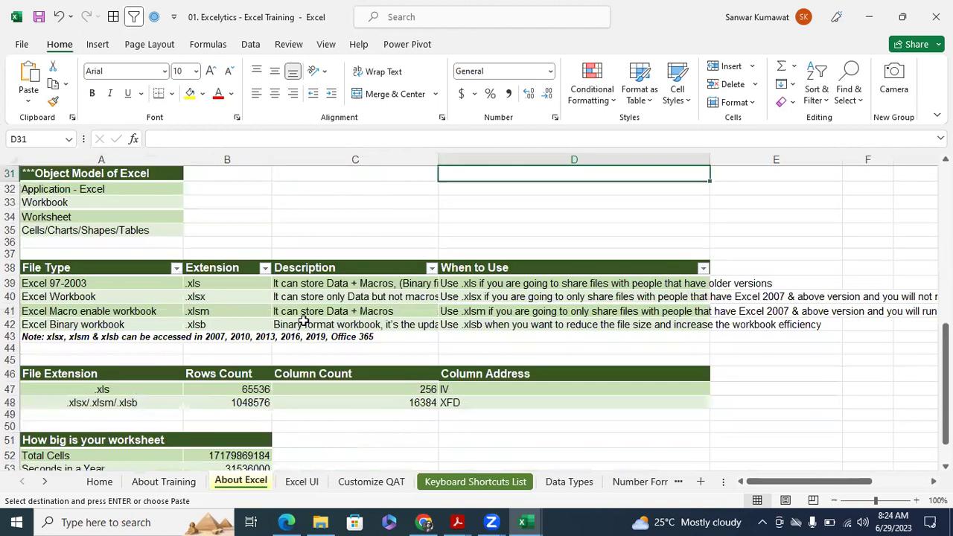
scroll(372, 430, down, 2)
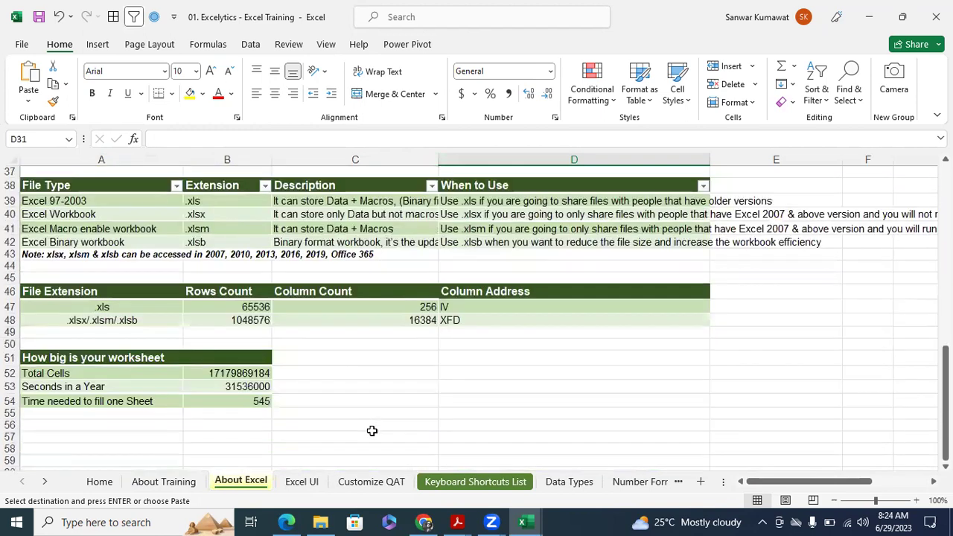
- Glance at the Excel UI, Customize QAT, Keyboard Shortcuts List and Data Types sheets, then return to Book1
click(308, 484)
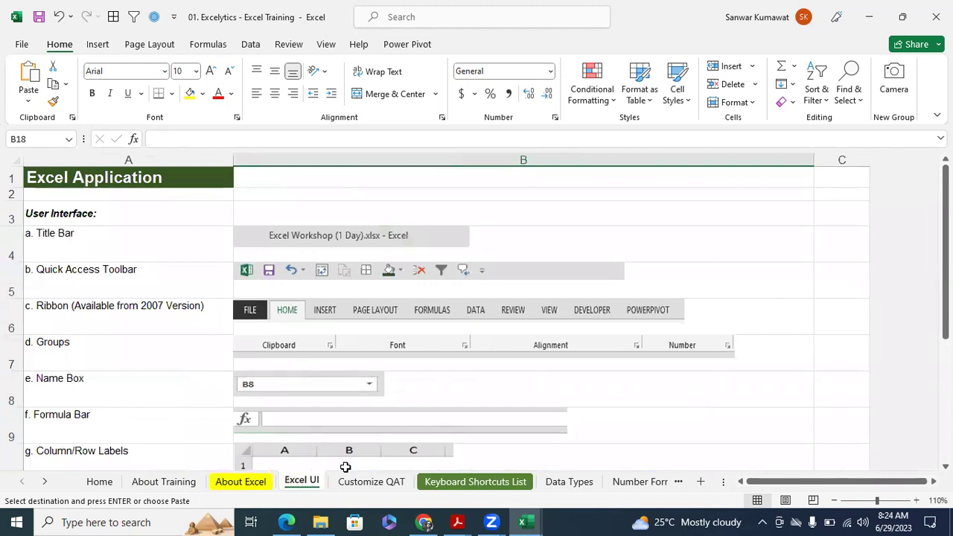
click(366, 482)
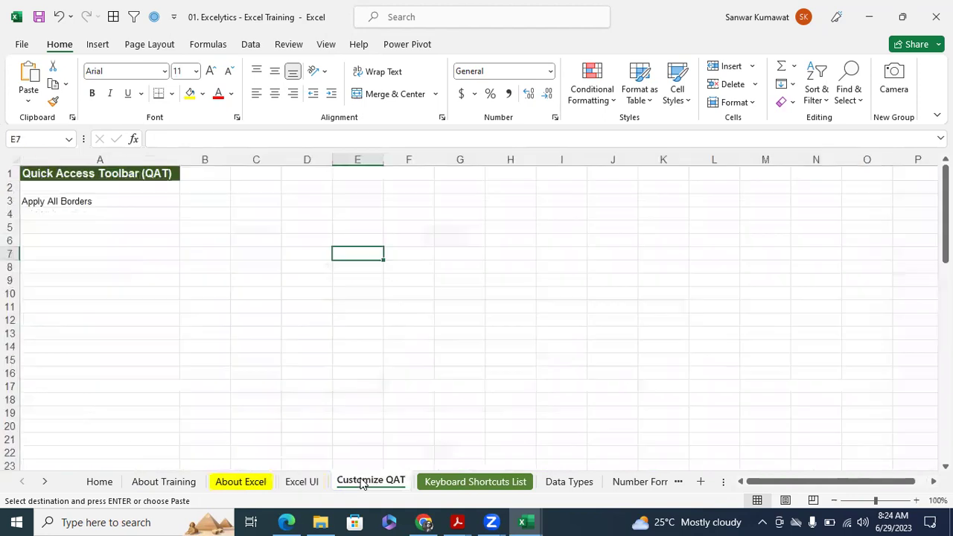
click(454, 484)
click(559, 483)
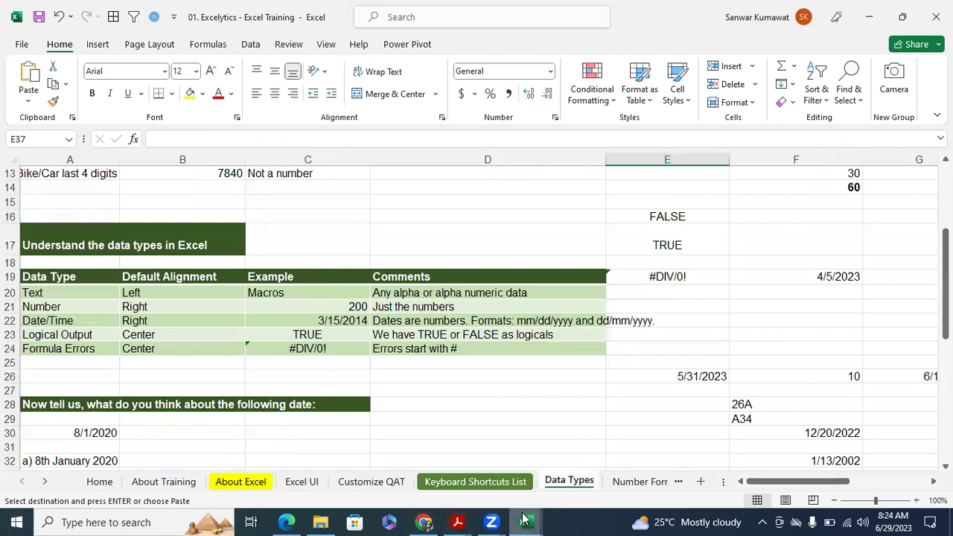
mouse_move(525, 521)
click(611, 457)
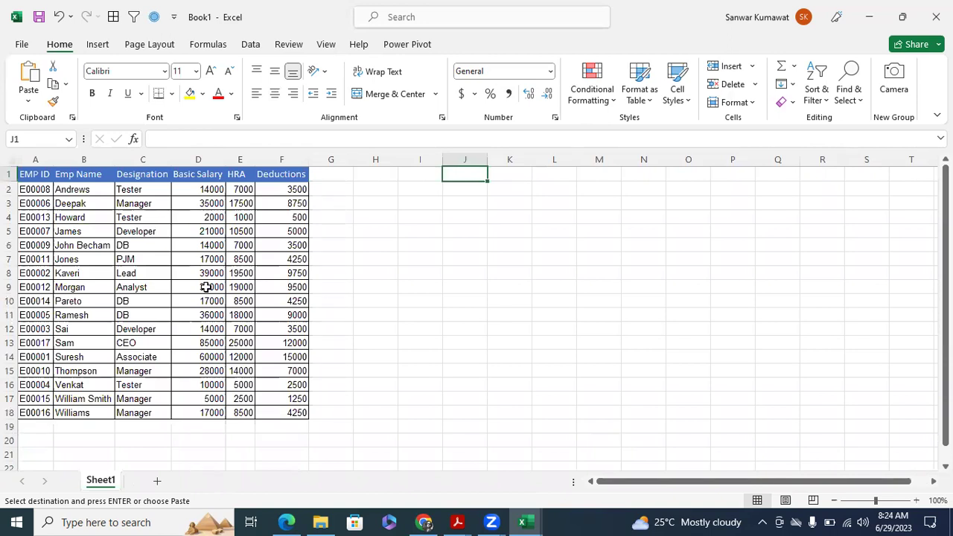
- Bring up the Data tab and select the empty block J1:Q5 and the Emp Name cells B1:B18
click(432, 289)
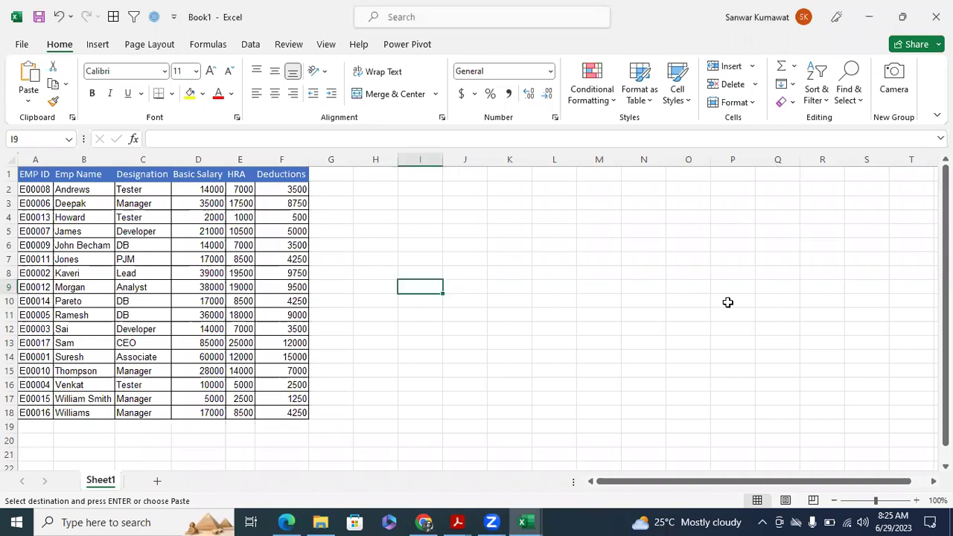
click(764, 269)
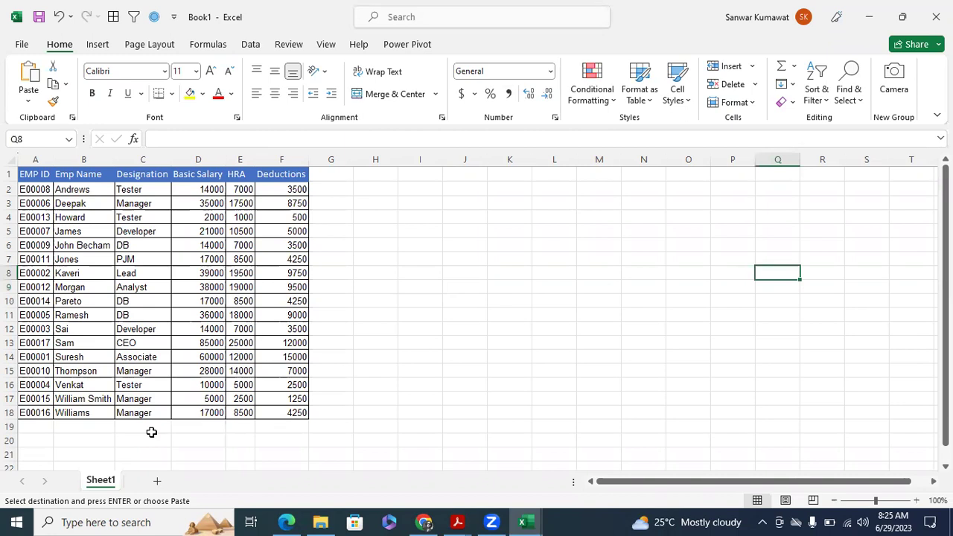
drag(465, 231, 777, 173)
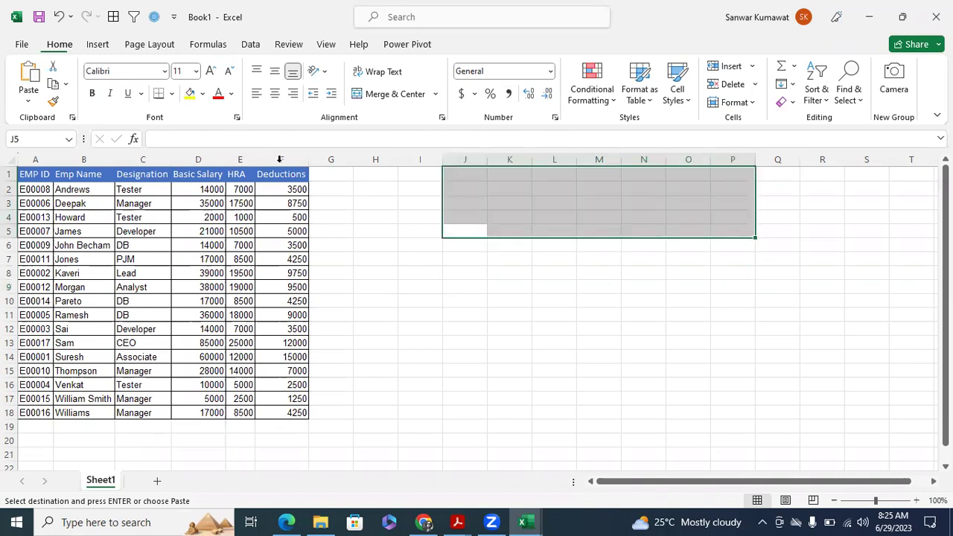
click(445, 267)
click(254, 47)
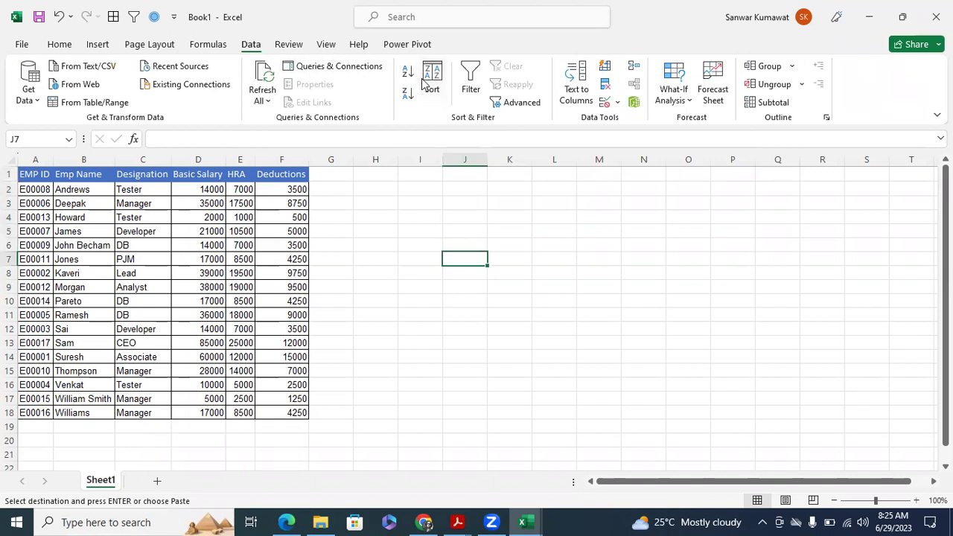
click(572, 292)
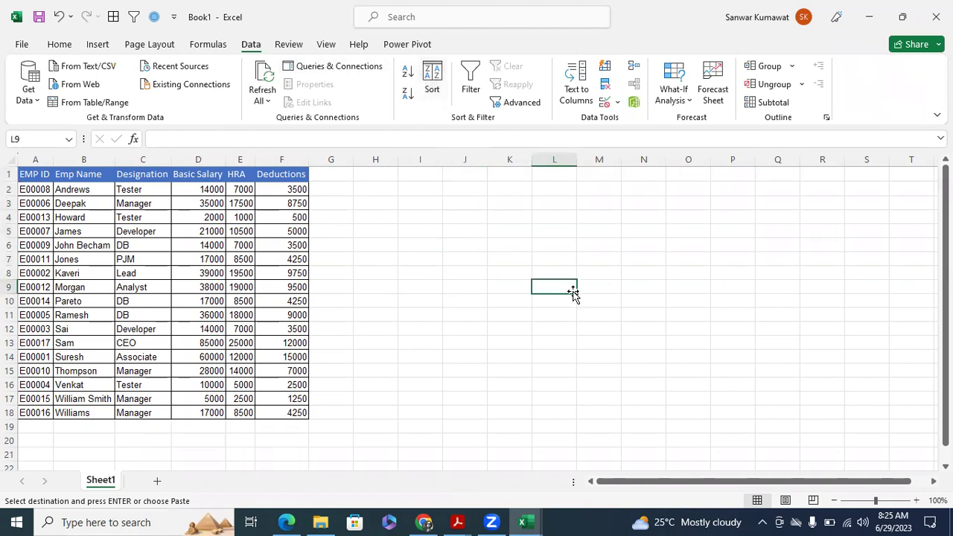
click(479, 272)
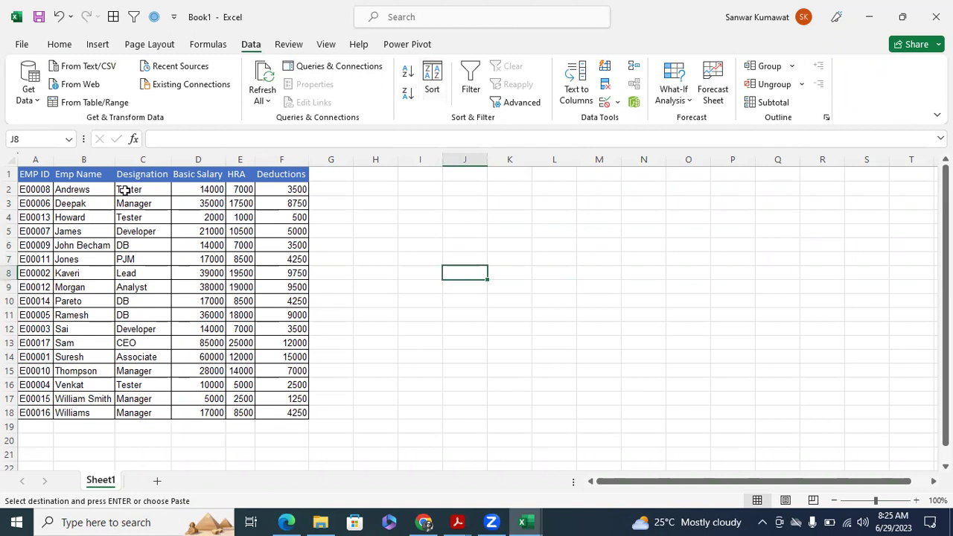
drag(96, 172, 75, 414)
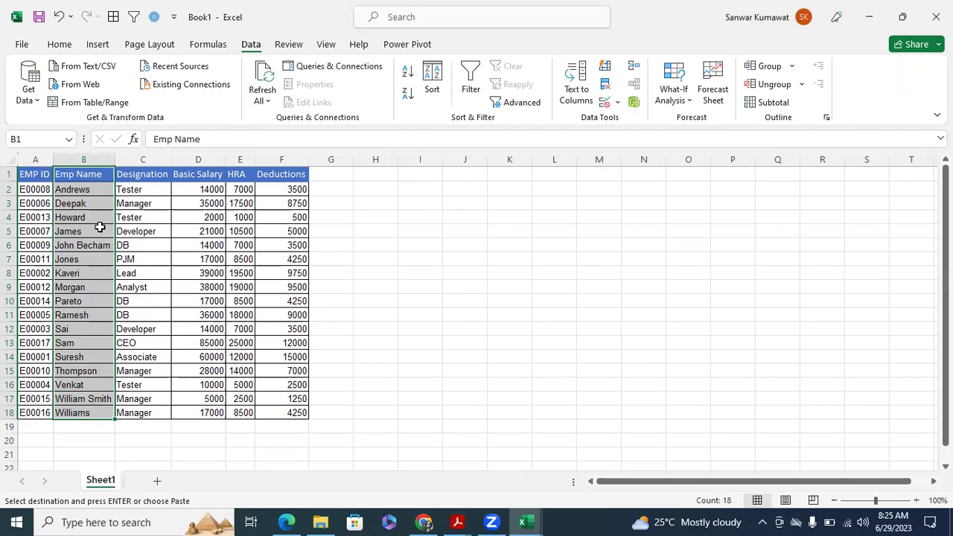
click(331, 243)
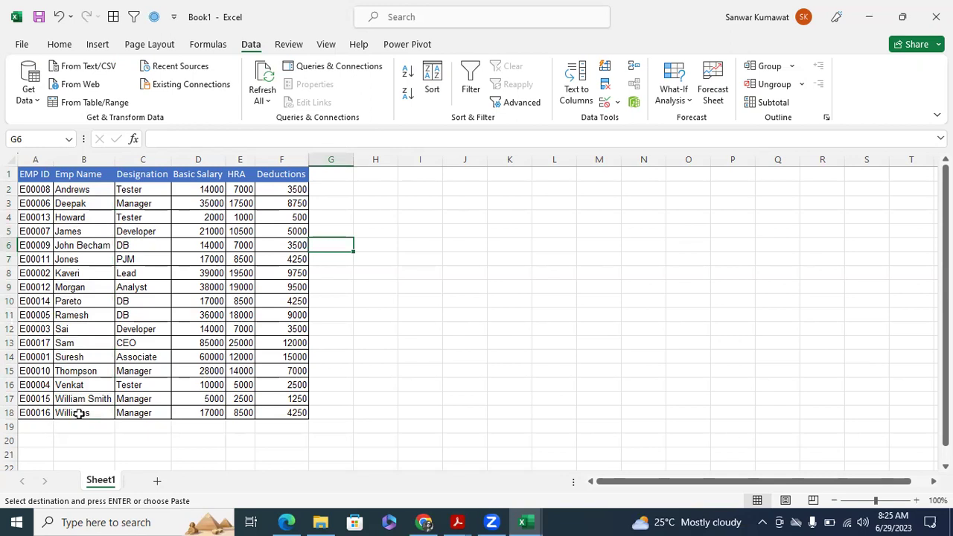
- Widen column A and sort the table by EMP ID A to Z, E00001 to E00017
drag(53, 159, 69, 159)
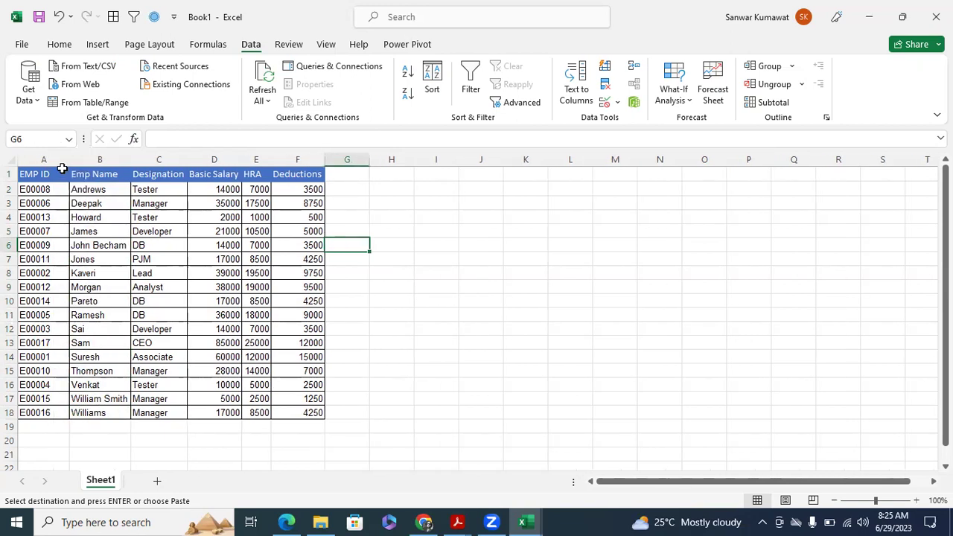
click(43, 203)
click(439, 83)
click(475, 246)
click(456, 255)
click(708, 348)
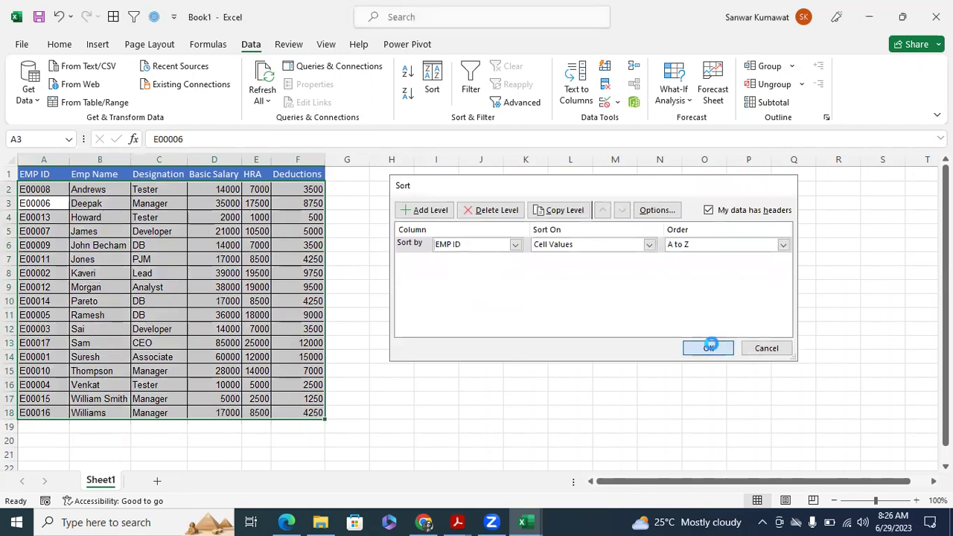
click(632, 327)
drag(54, 188, 41, 409)
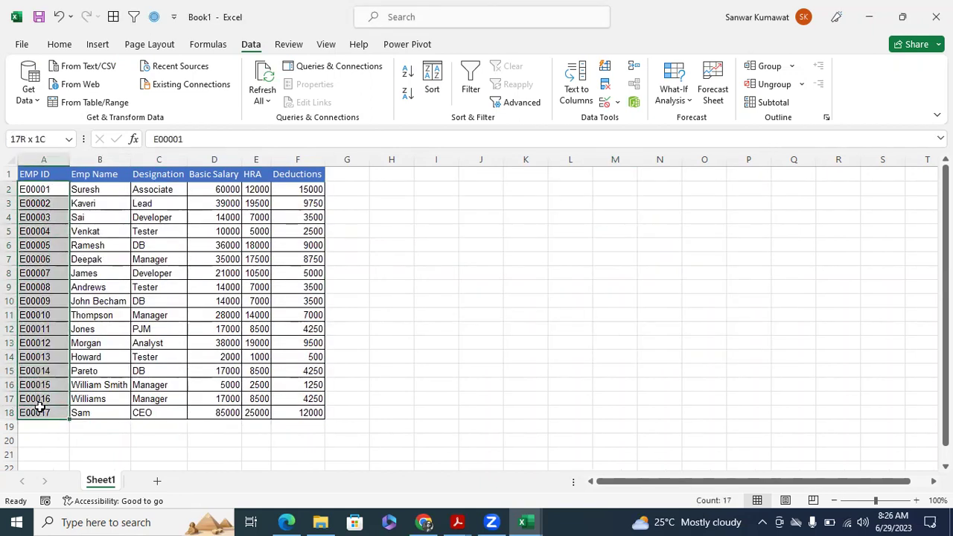
click(117, 329)
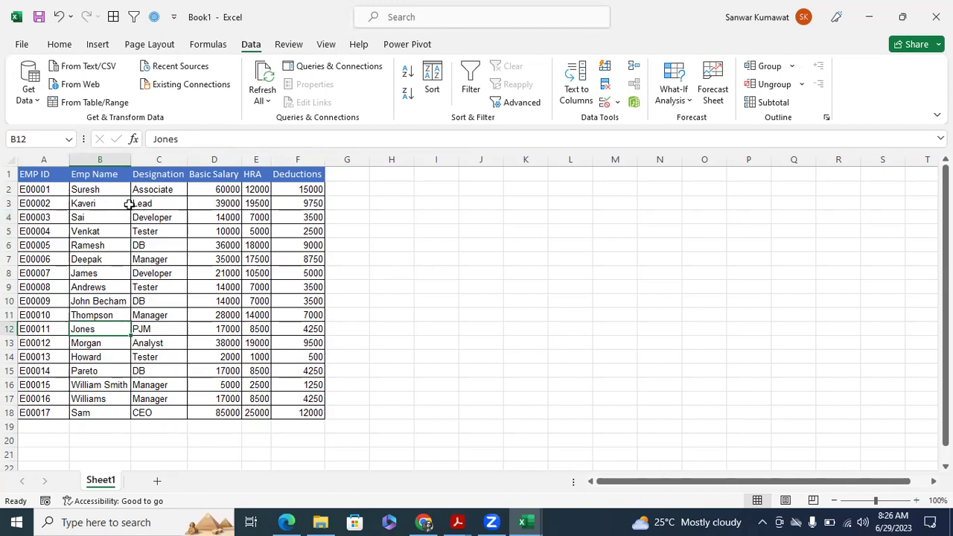
click(228, 191)
click(108, 190)
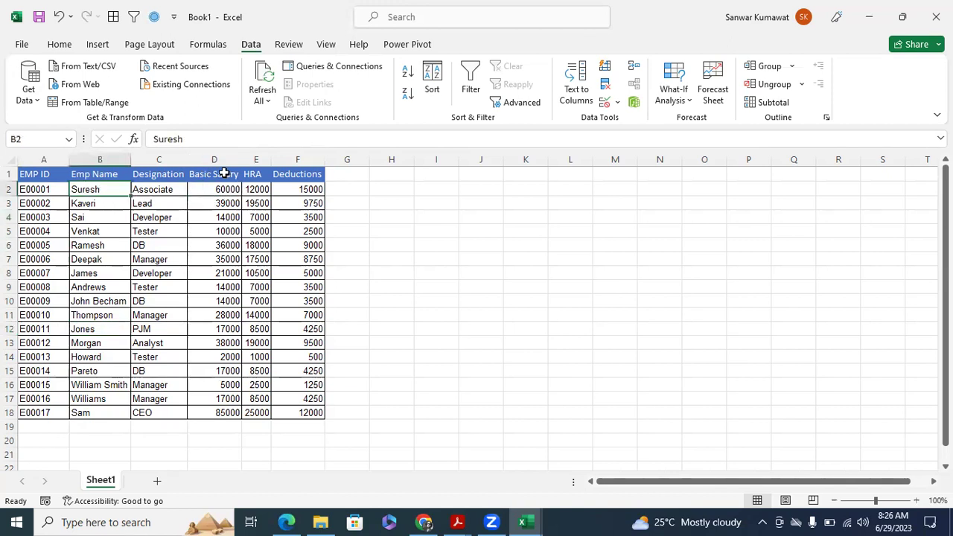
click(221, 187)
click(105, 206)
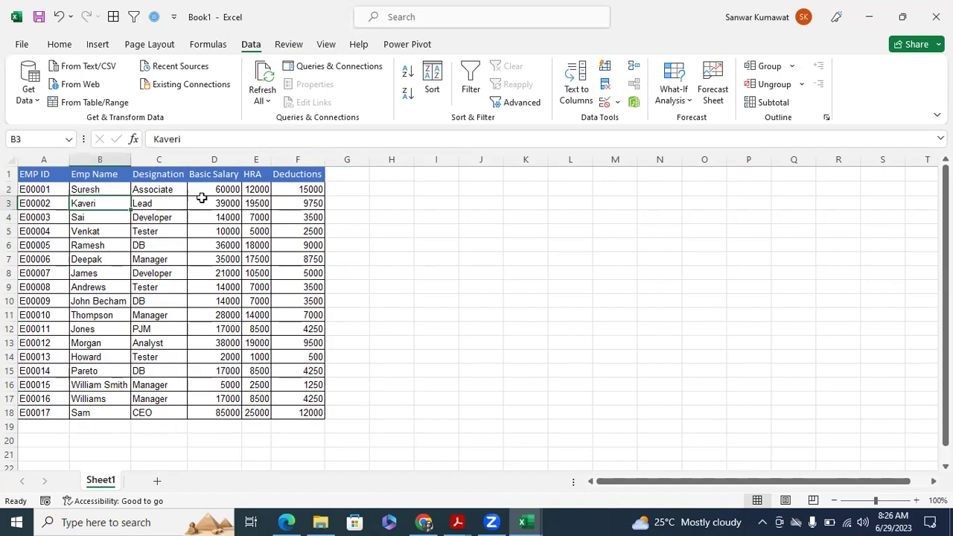
click(214, 203)
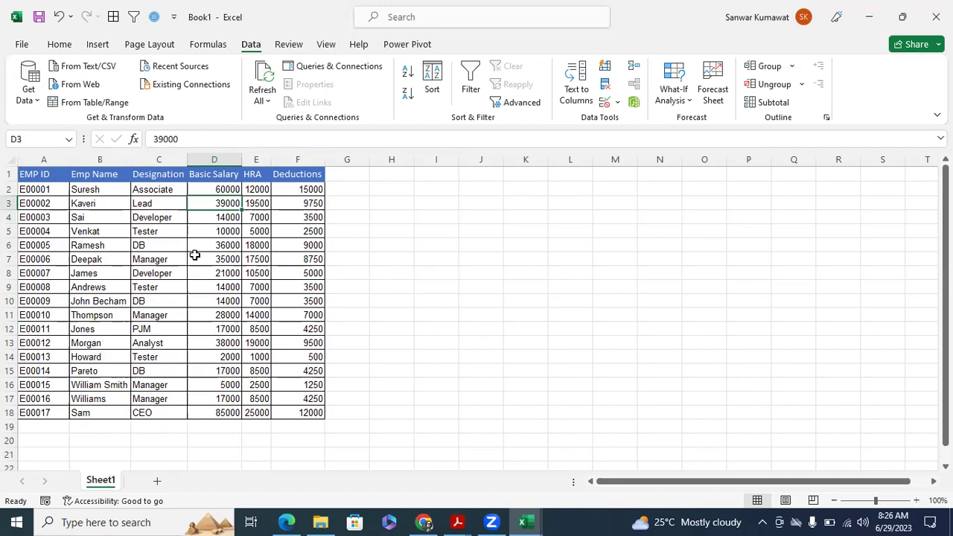
click(400, 277)
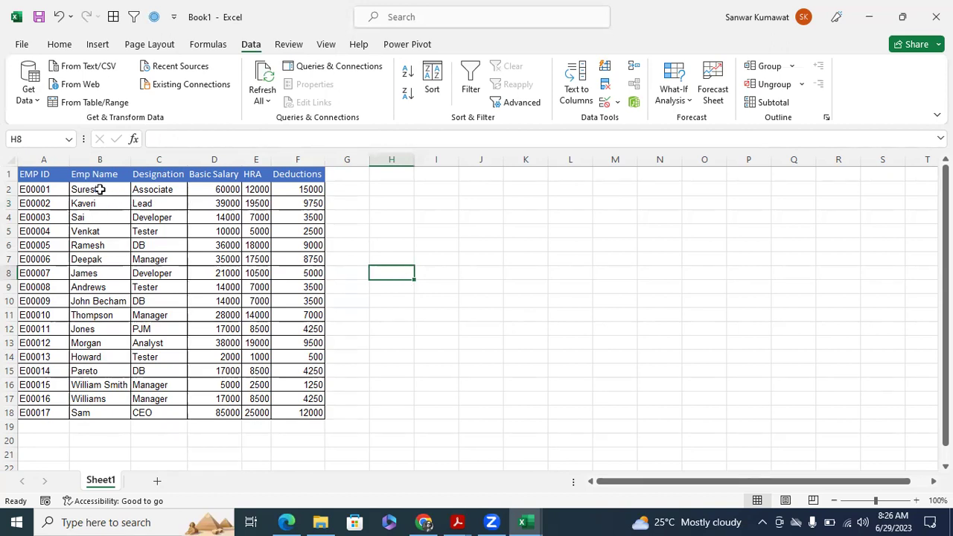
click(55, 189)
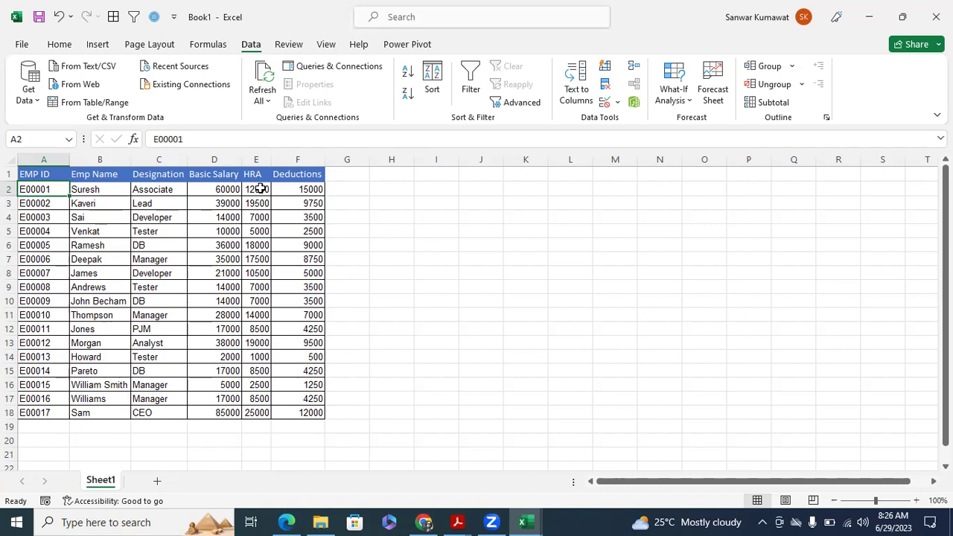
click(449, 241)
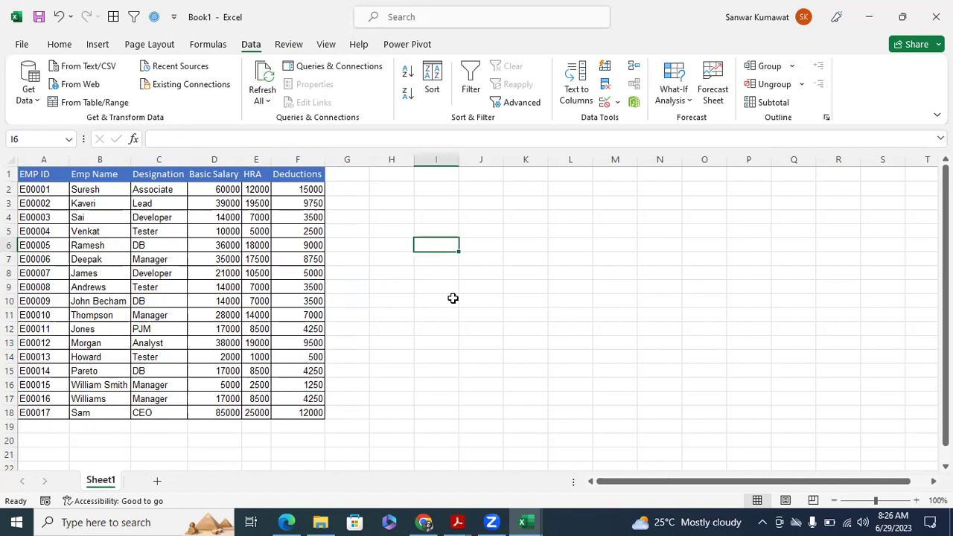
click(79, 190)
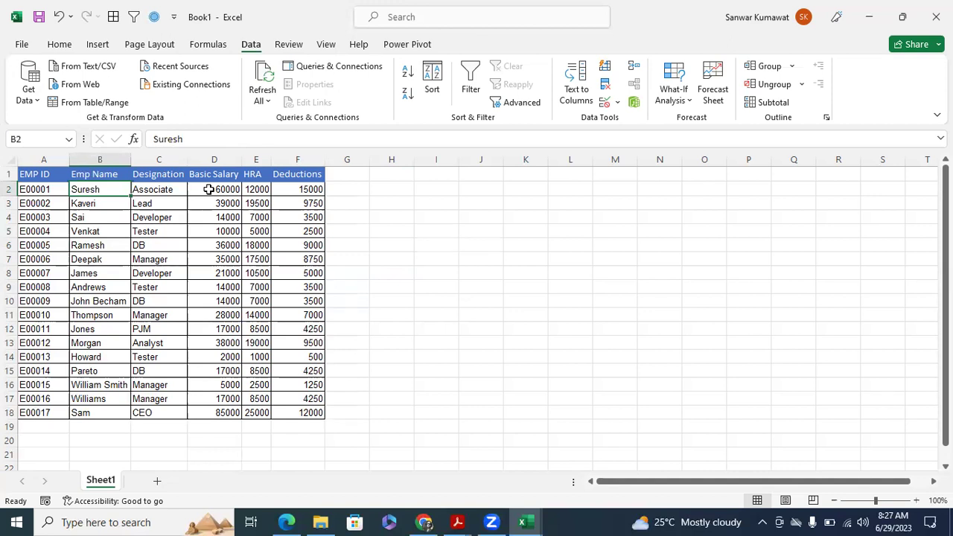
click(509, 243)
- Sort only the Emp Name cells B1:B18 A to Z, continuing with the current selection
drag(110, 176, 87, 412)
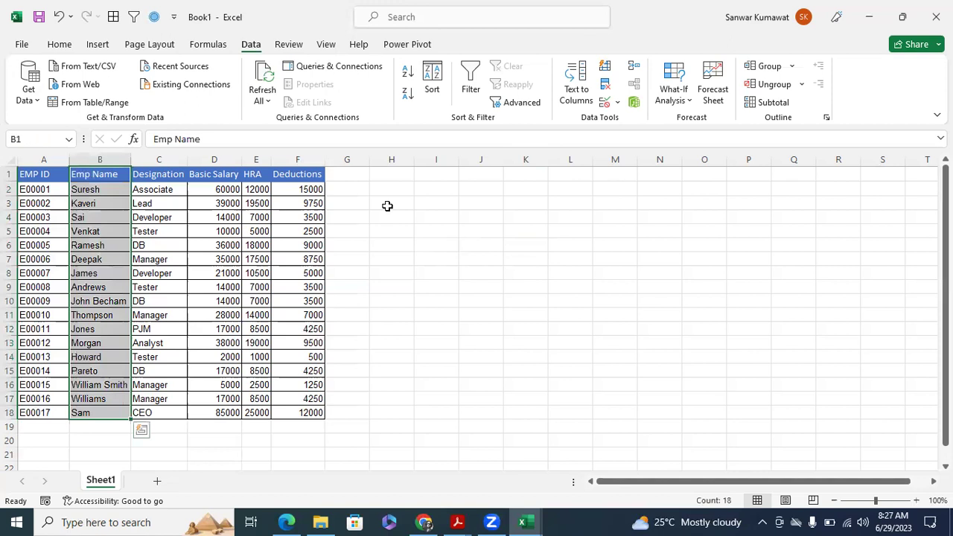
click(432, 84)
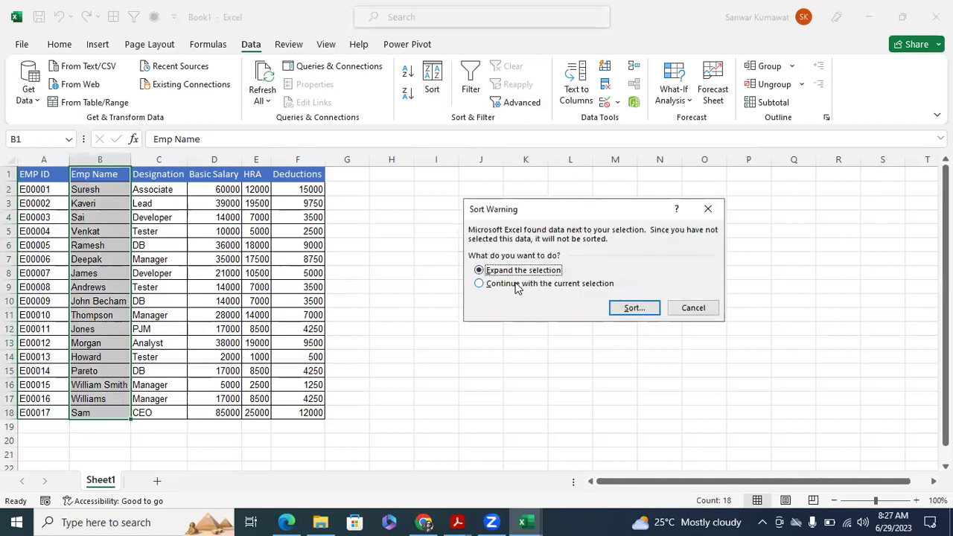
click(509, 286)
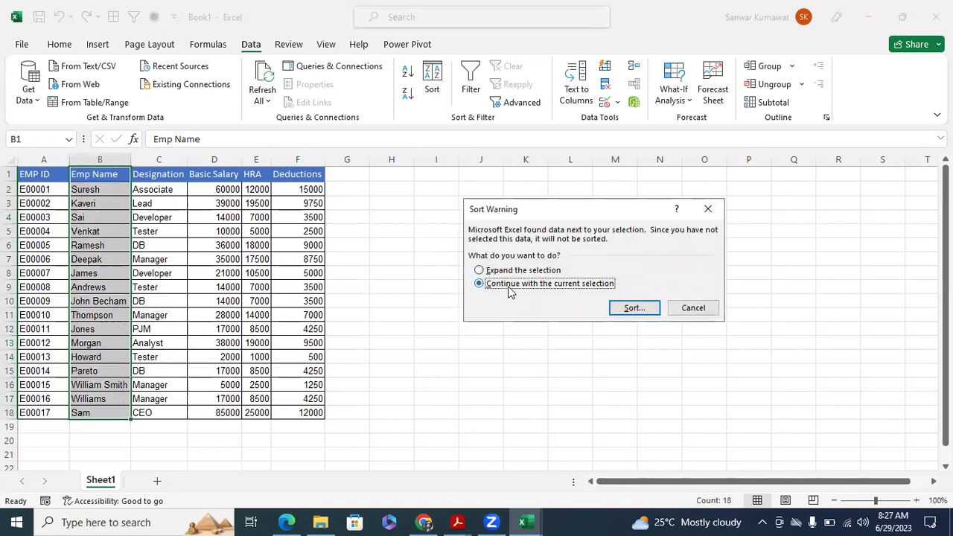
click(631, 308)
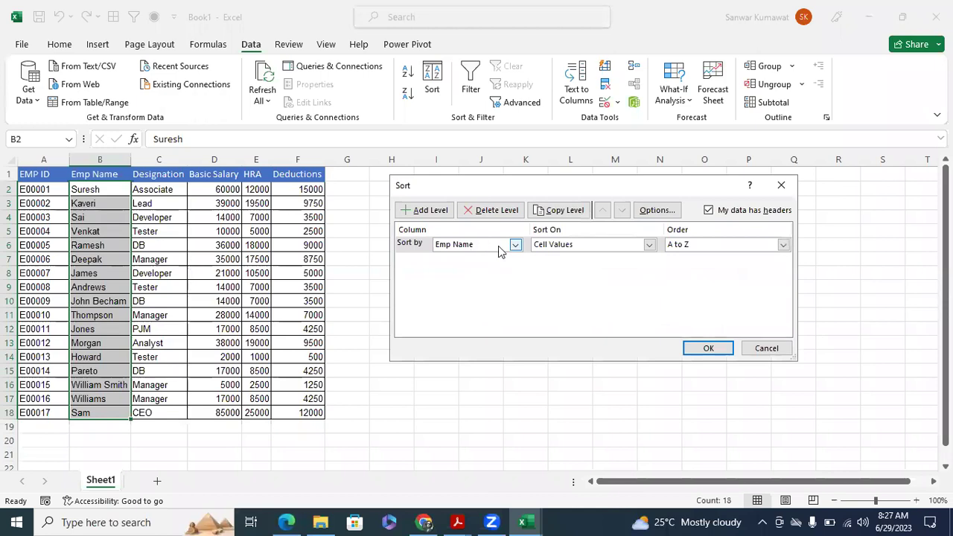
click(708, 348)
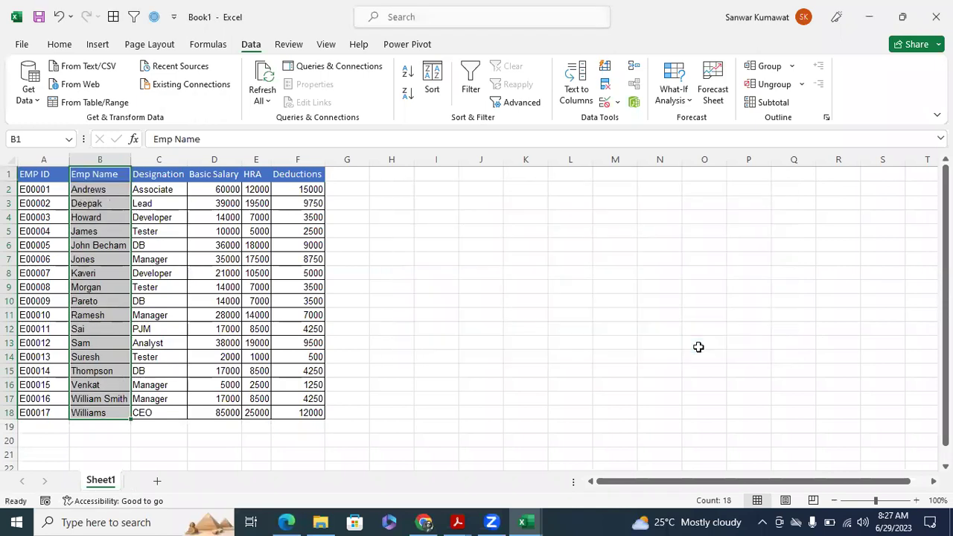
click(699, 347)
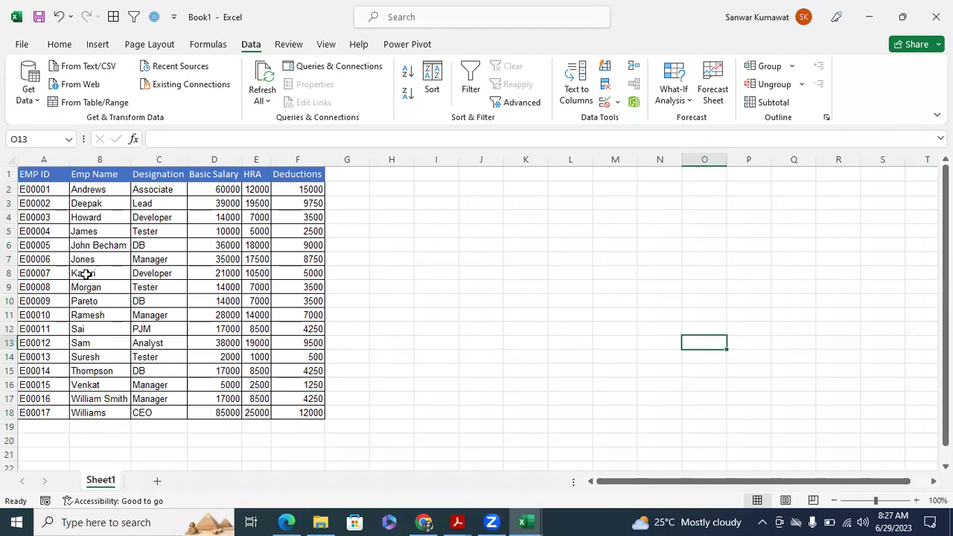
click(94, 414)
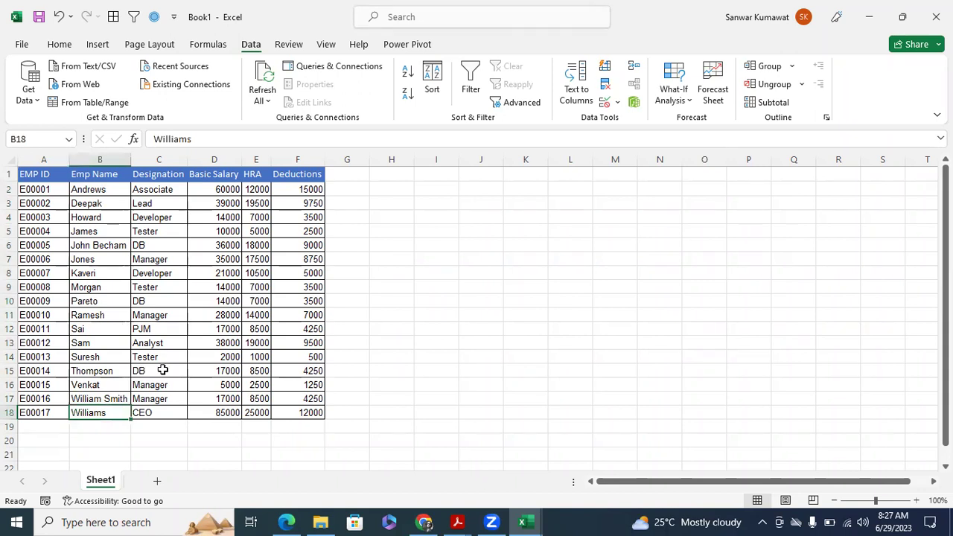
click(385, 313)
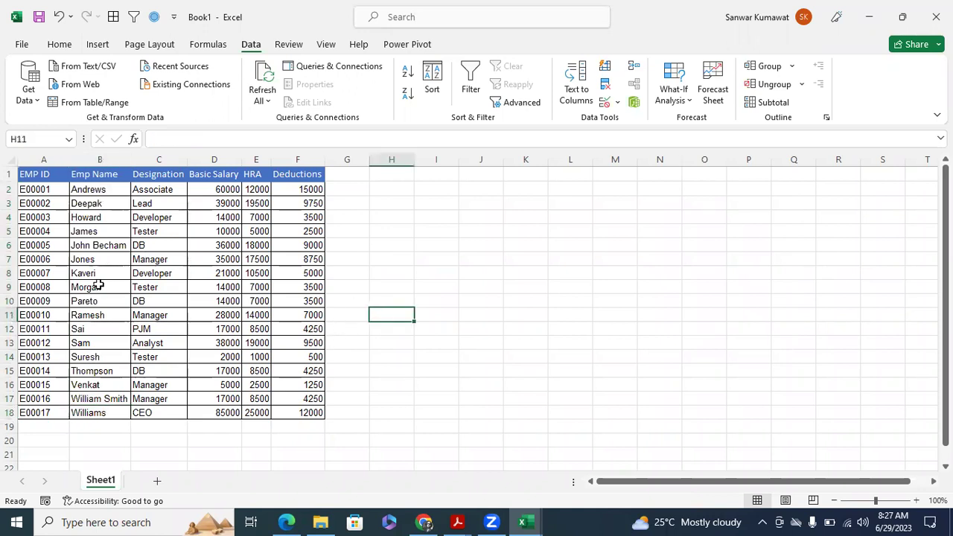
click(75, 357)
drag(50, 359, 302, 351)
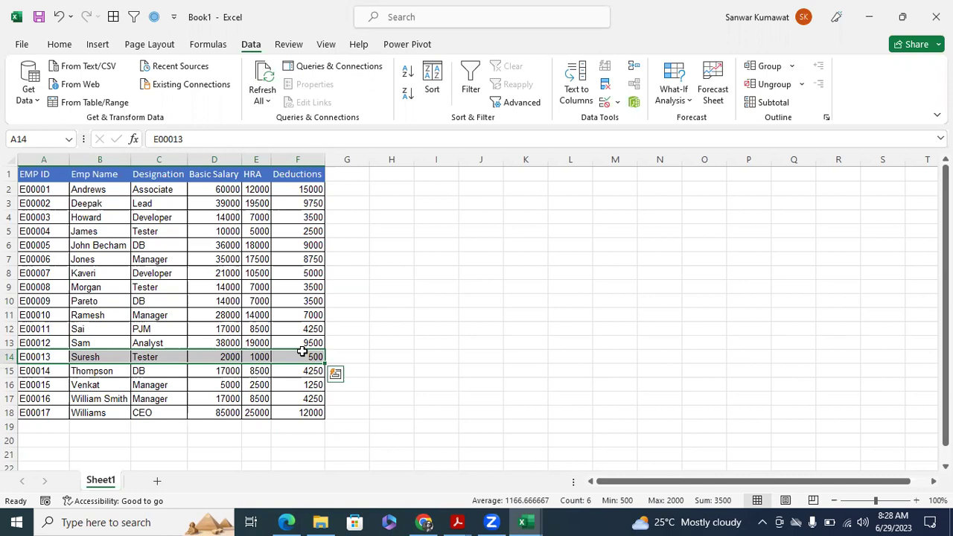
- Undo the name-only sort and check Suresh's record in row 2 is realigned
click(456, 325)
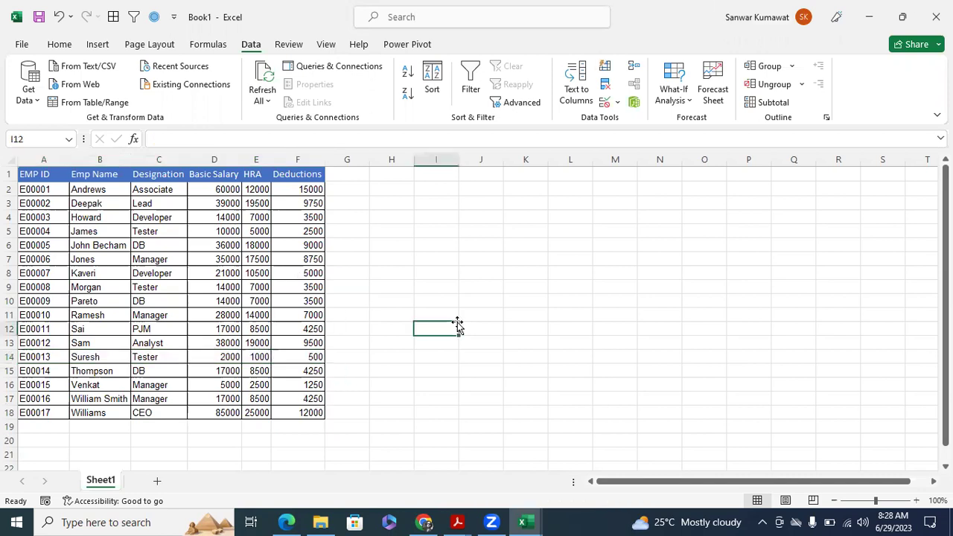
key(ctrl+z)
click(456, 324)
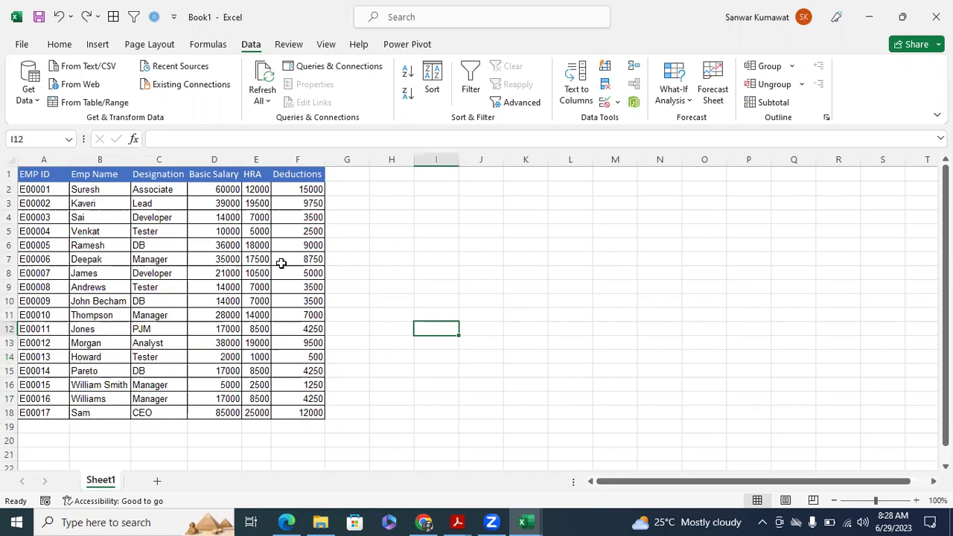
drag(232, 192, 94, 189)
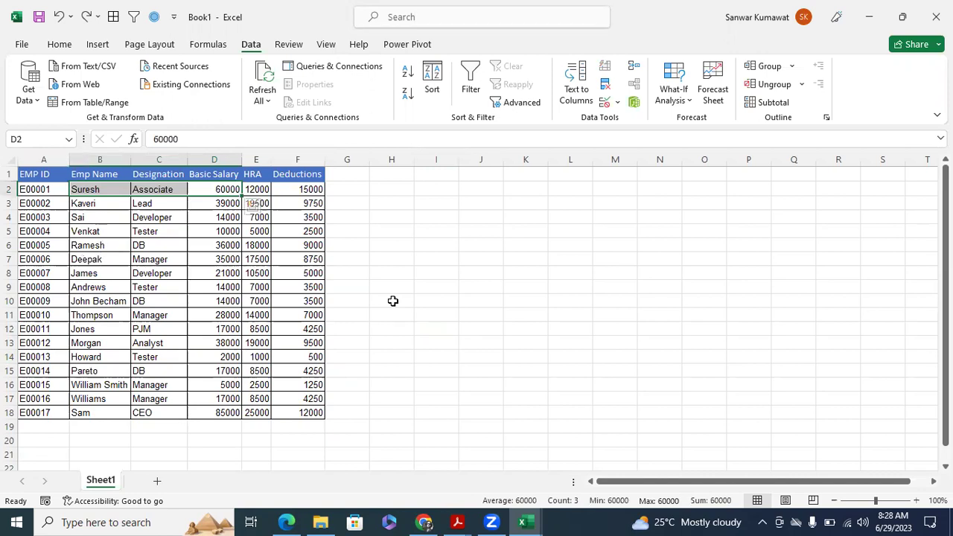
click(432, 296)
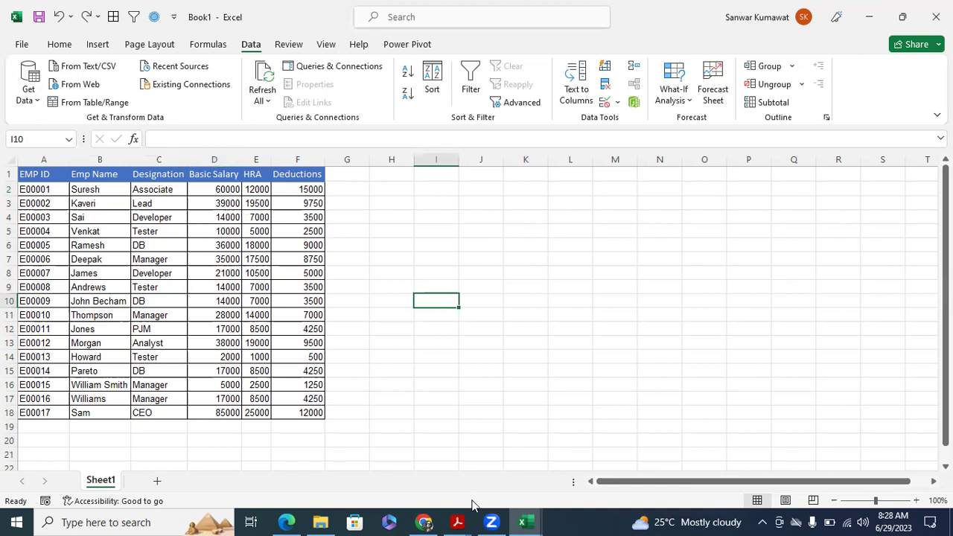
mouse_move(521, 525)
click(491, 454)
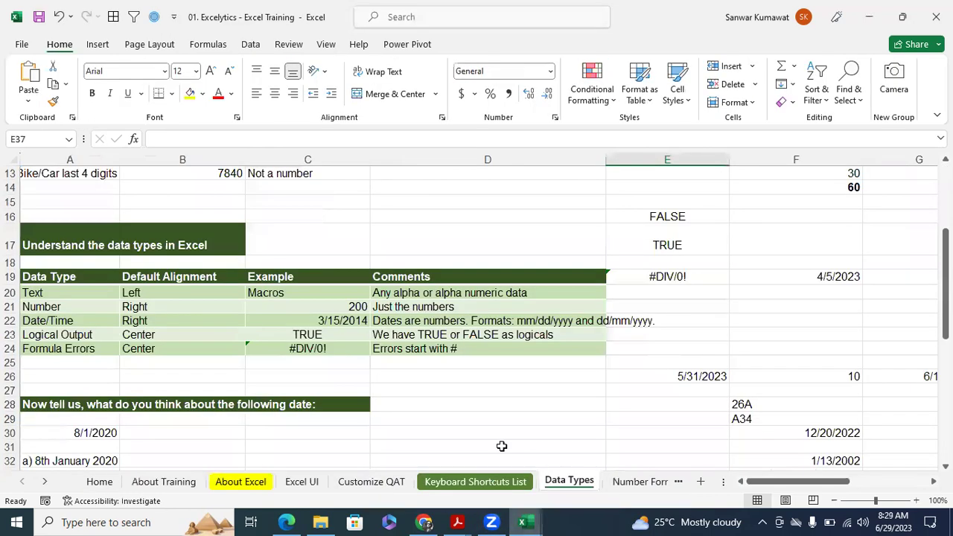
click(47, 483)
click(47, 483)
click(46, 483)
click(46, 483)
click(46, 482)
click(46, 483)
click(46, 482)
click(46, 483)
click(46, 483)
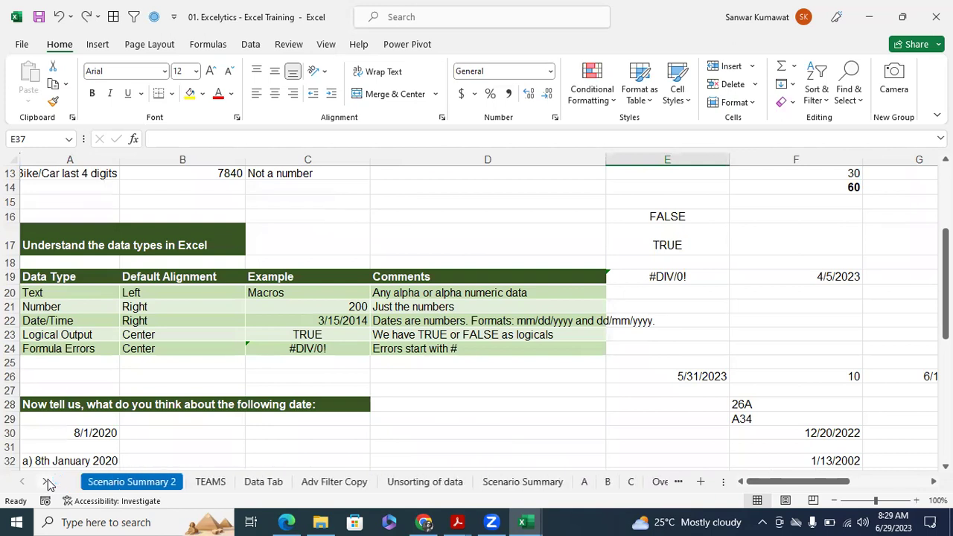
click(285, 482)
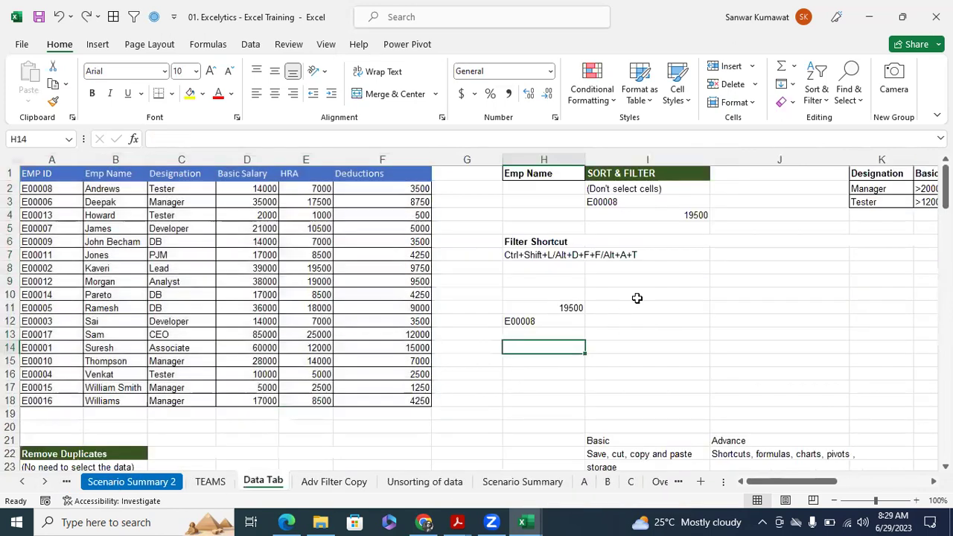
click(629, 188)
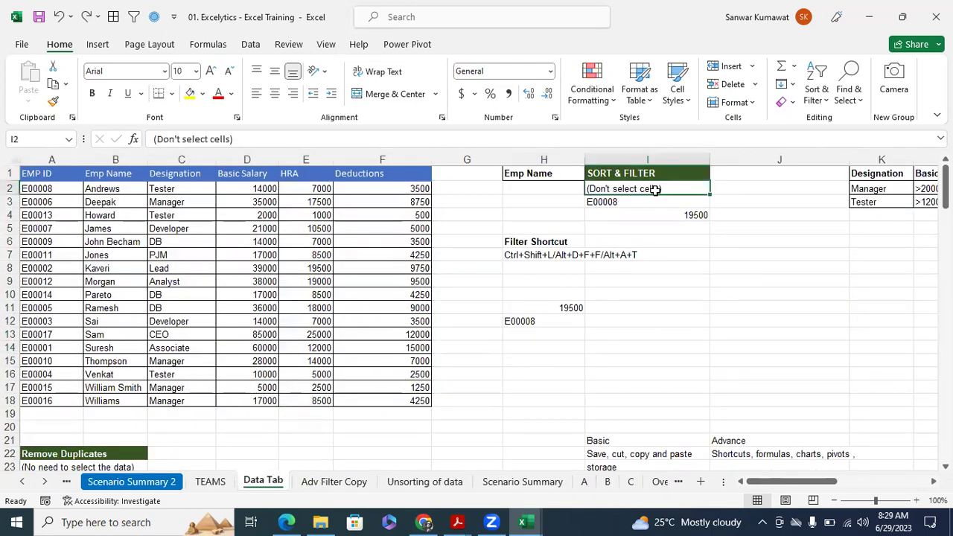
drag(115, 173, 114, 400)
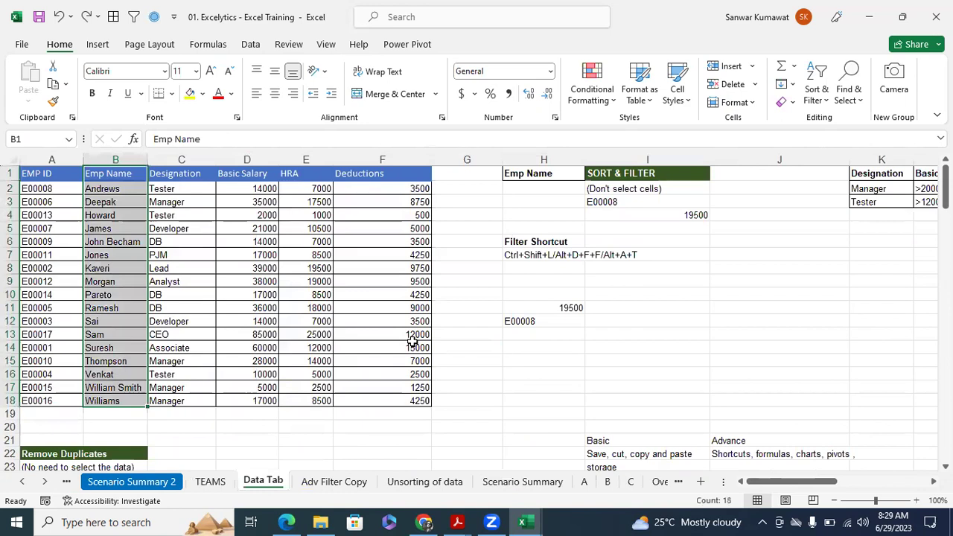
click(522, 522)
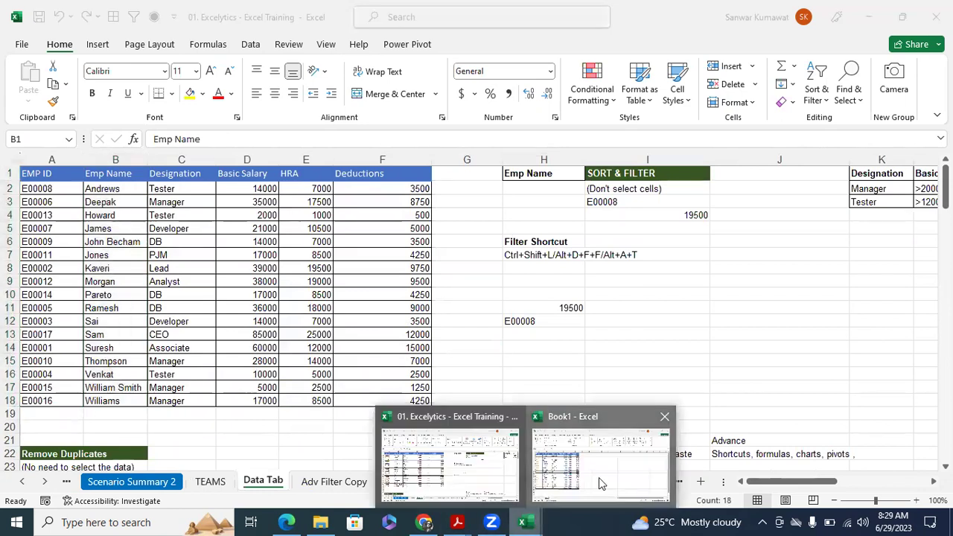
click(602, 466)
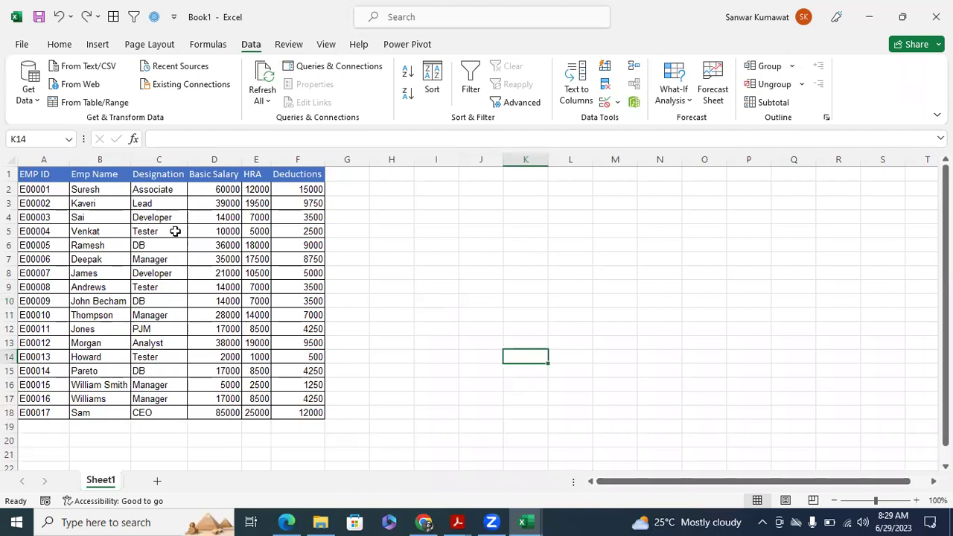
click(115, 245)
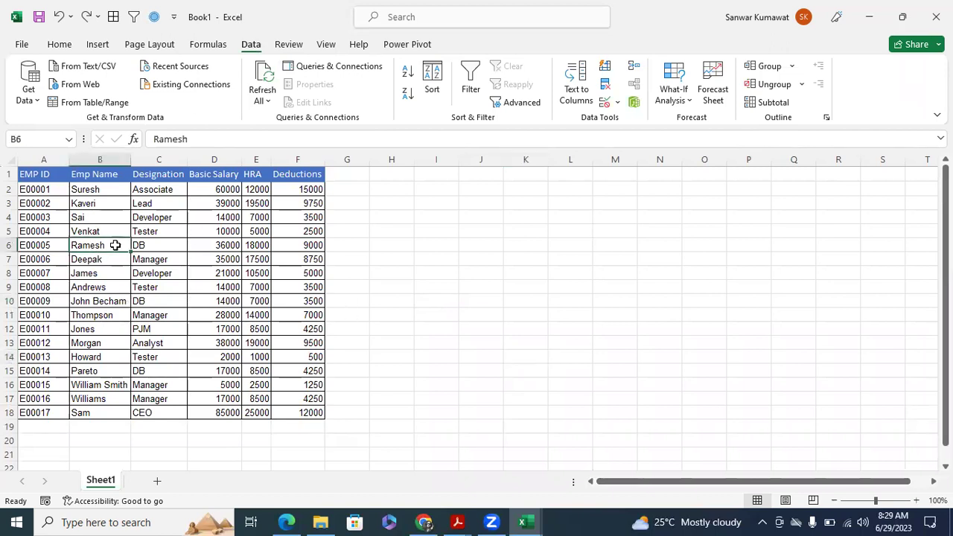
click(436, 87)
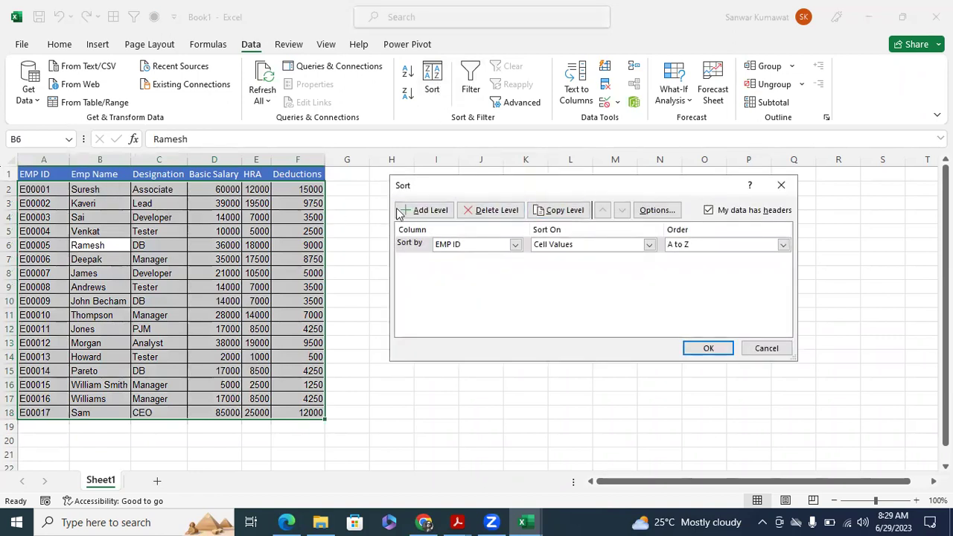
click(514, 244)
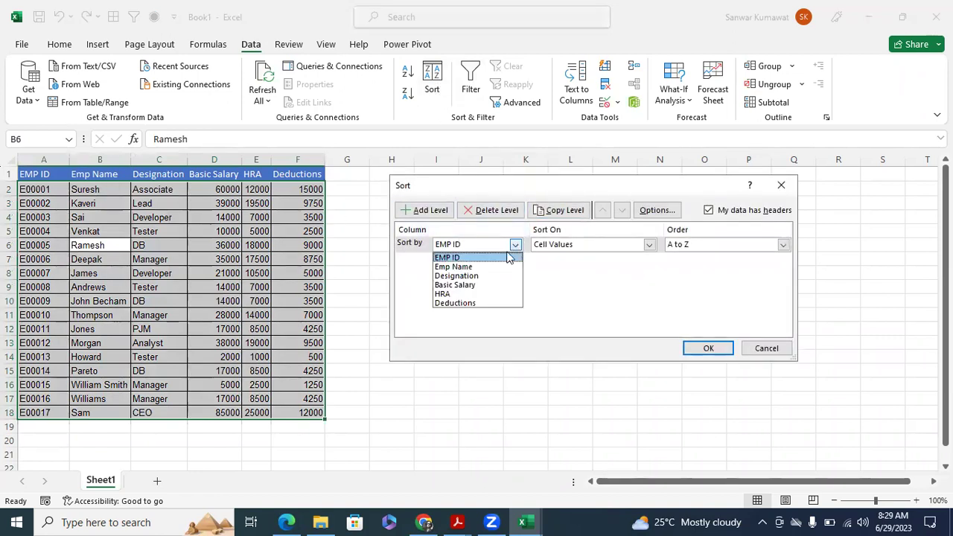
click(502, 266)
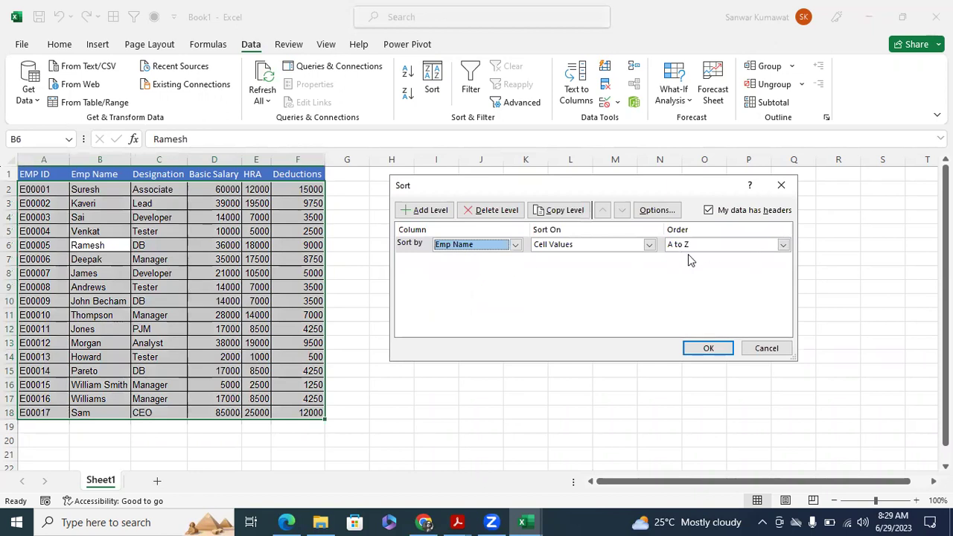
click(702, 348)
click(693, 345)
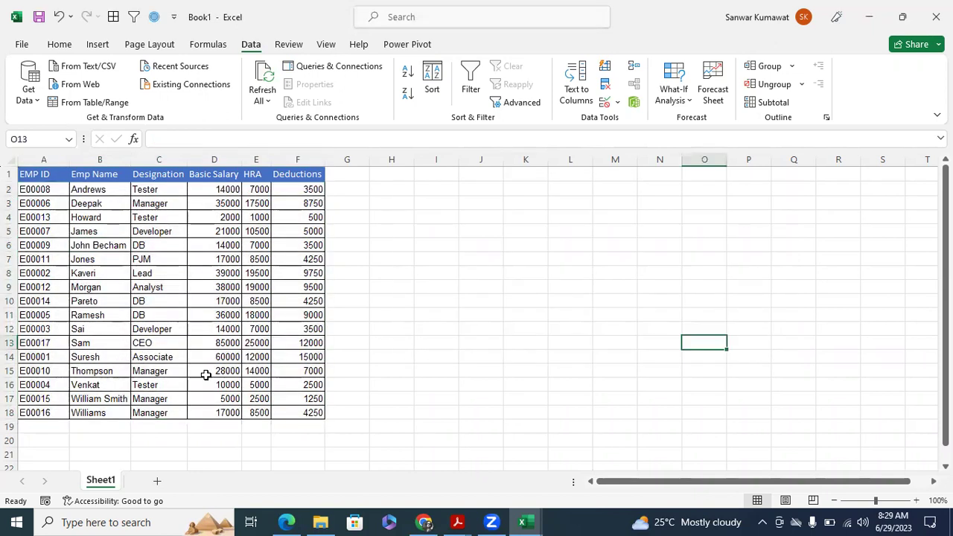
drag(112, 356, 219, 356)
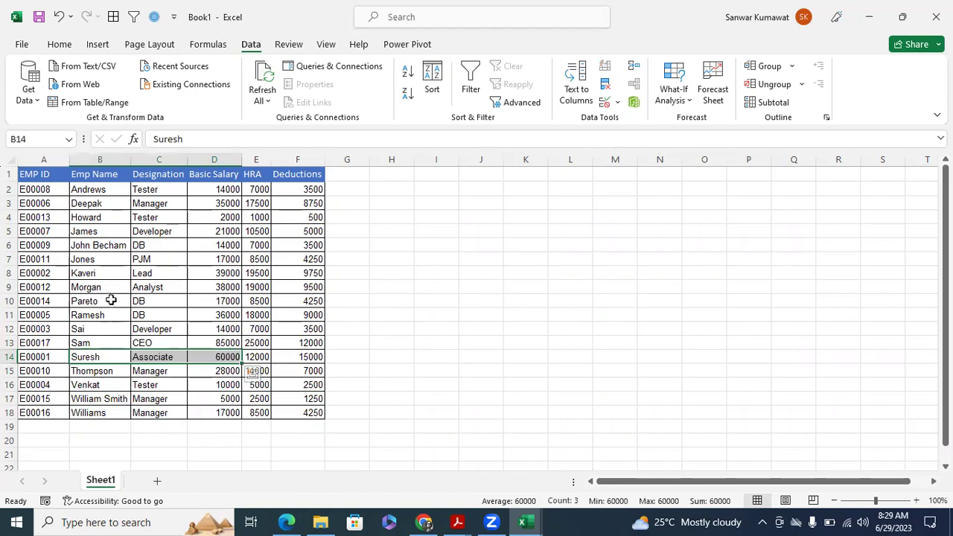
drag(99, 274, 201, 274)
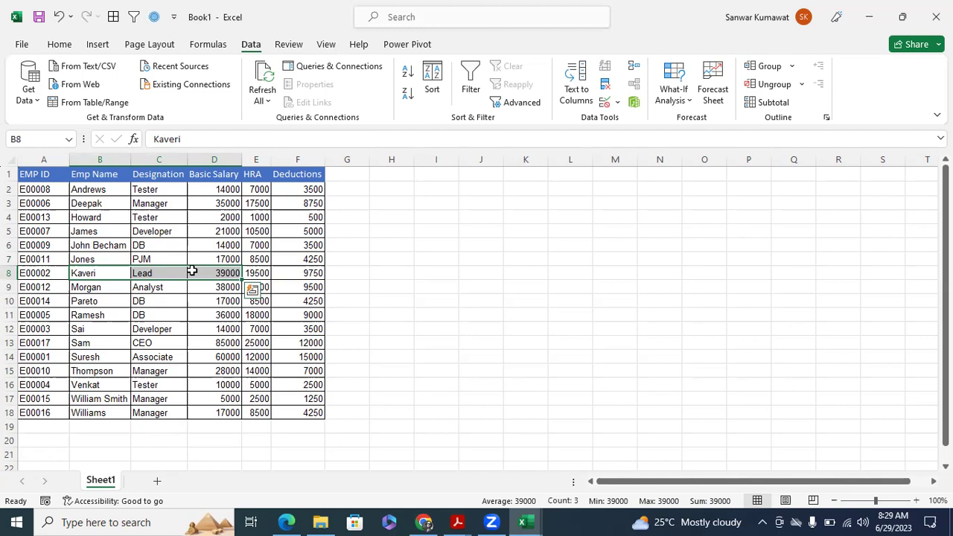
click(352, 284)
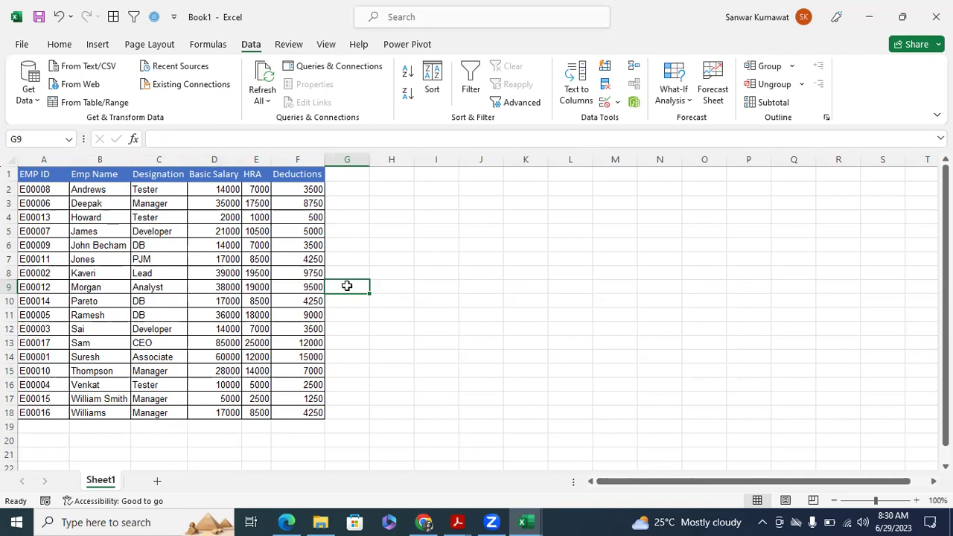
click(159, 204)
click(164, 369)
click(160, 399)
click(163, 411)
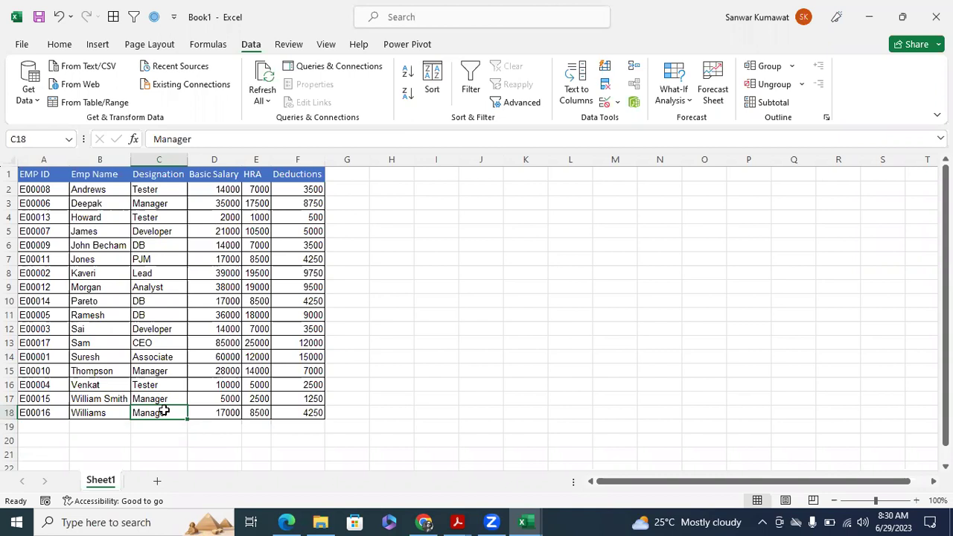
click(162, 229)
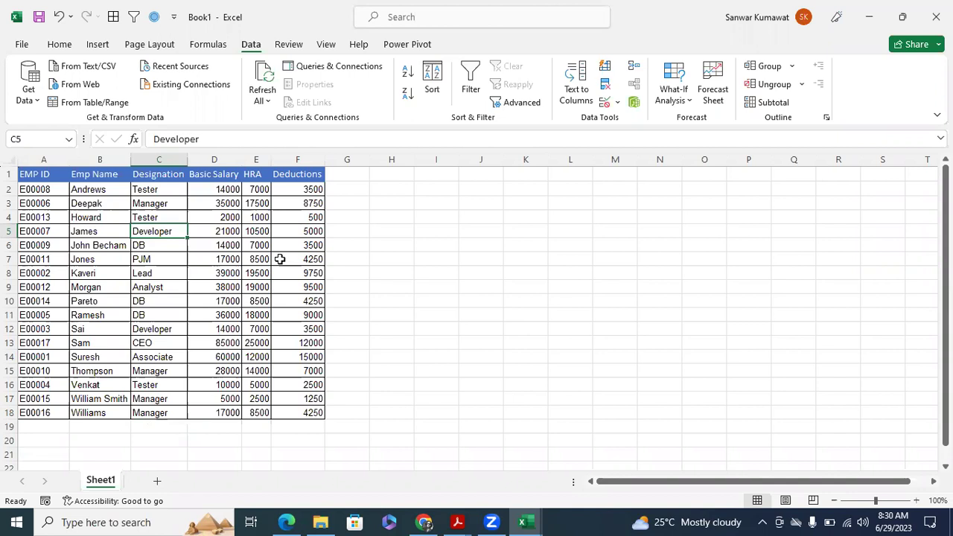
- Sort by Designation A to Z, adding a second level for Basic Salary Largest to Smallest
click(442, 81)
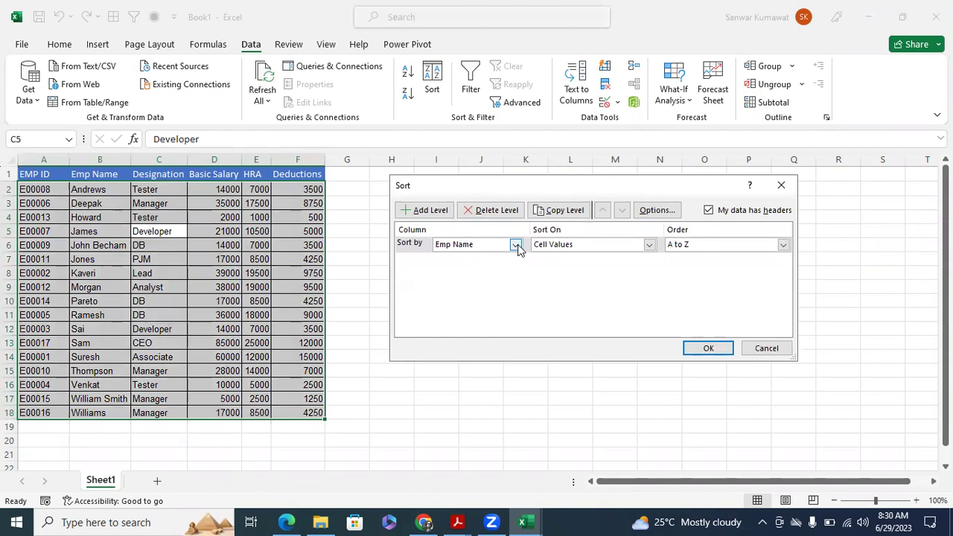
click(519, 249)
click(512, 276)
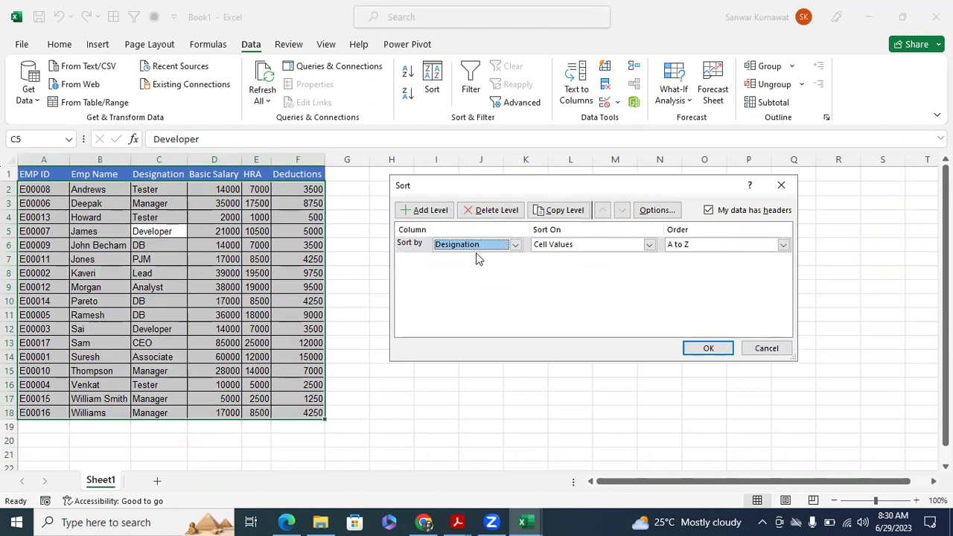
click(431, 214)
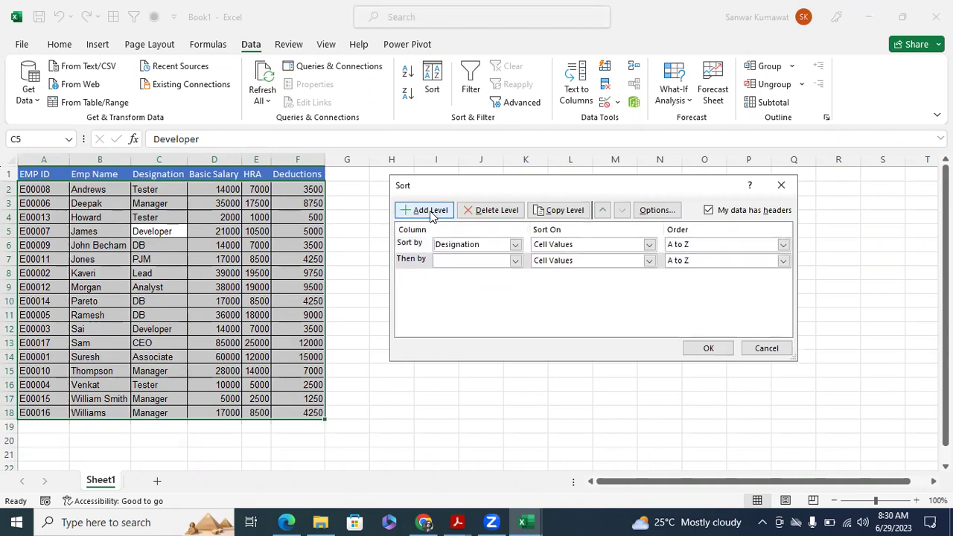
click(515, 262)
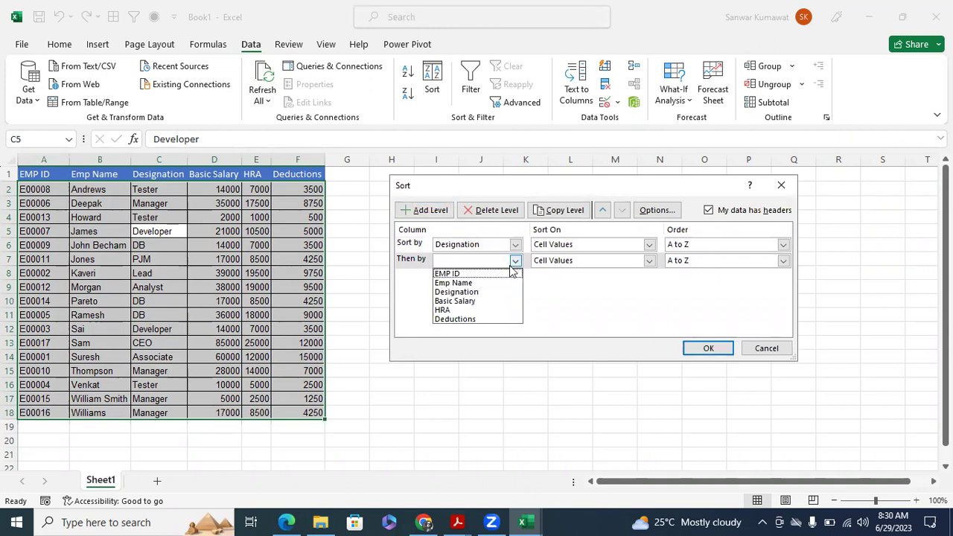
click(479, 301)
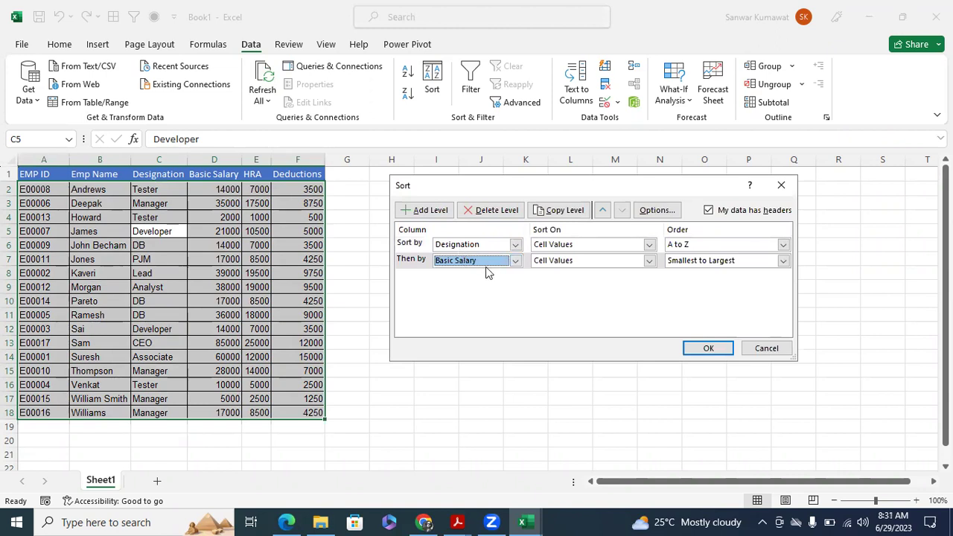
click(782, 260)
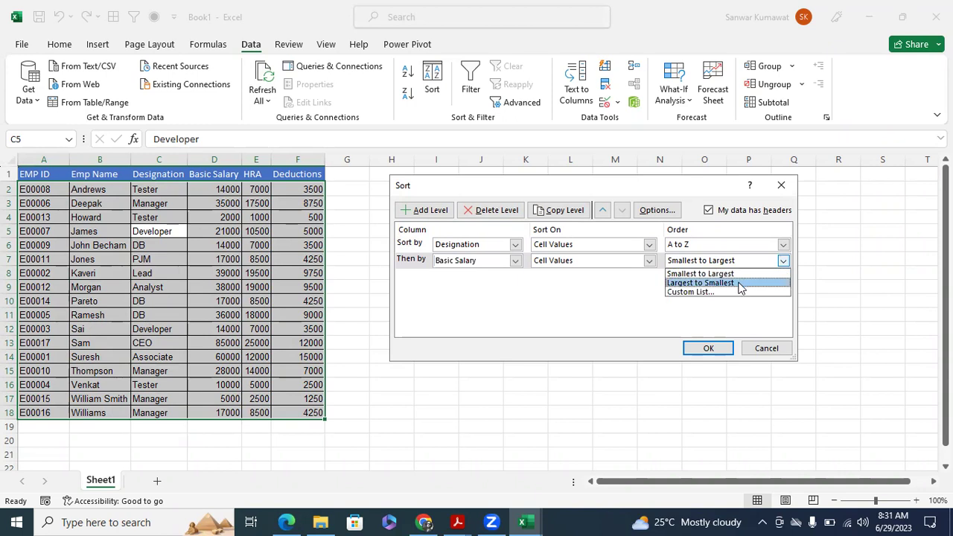
click(741, 284)
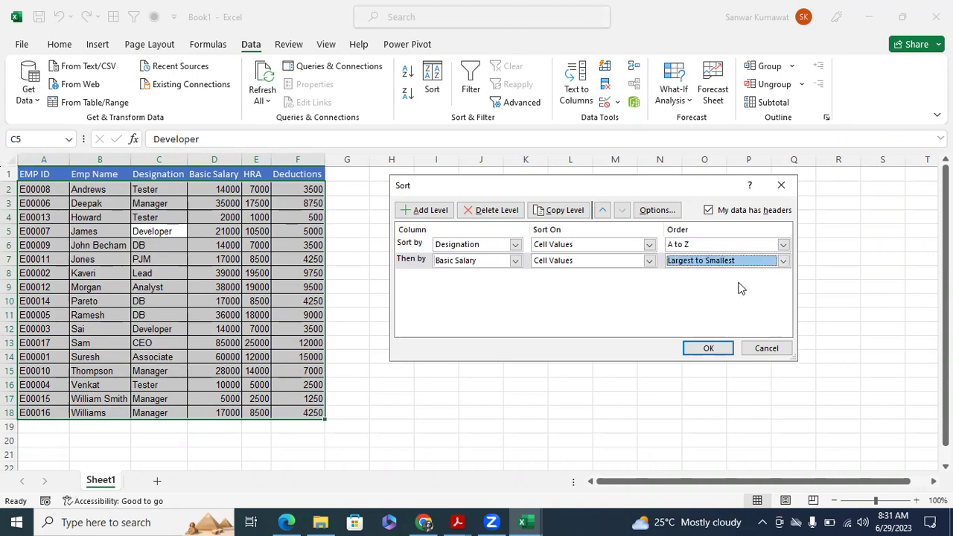
click(702, 347)
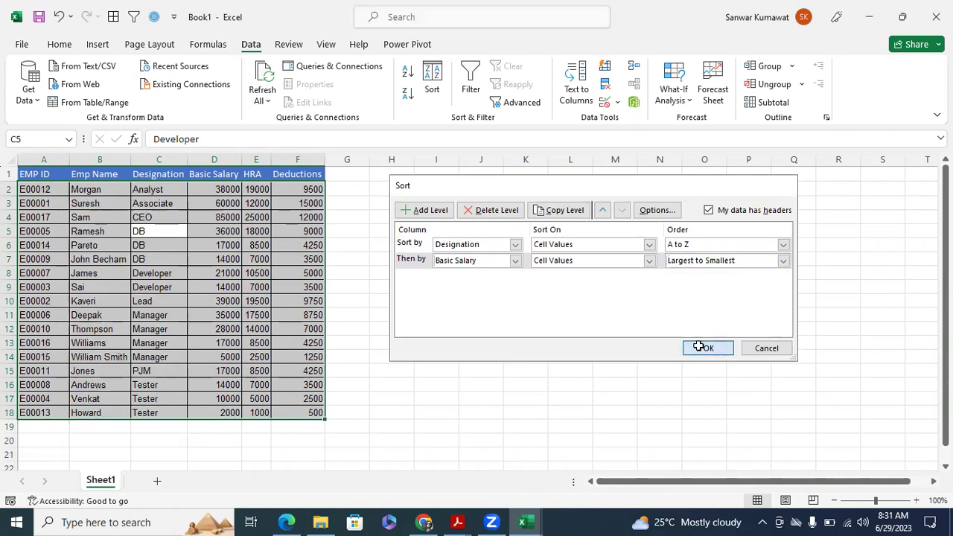
click(698, 346)
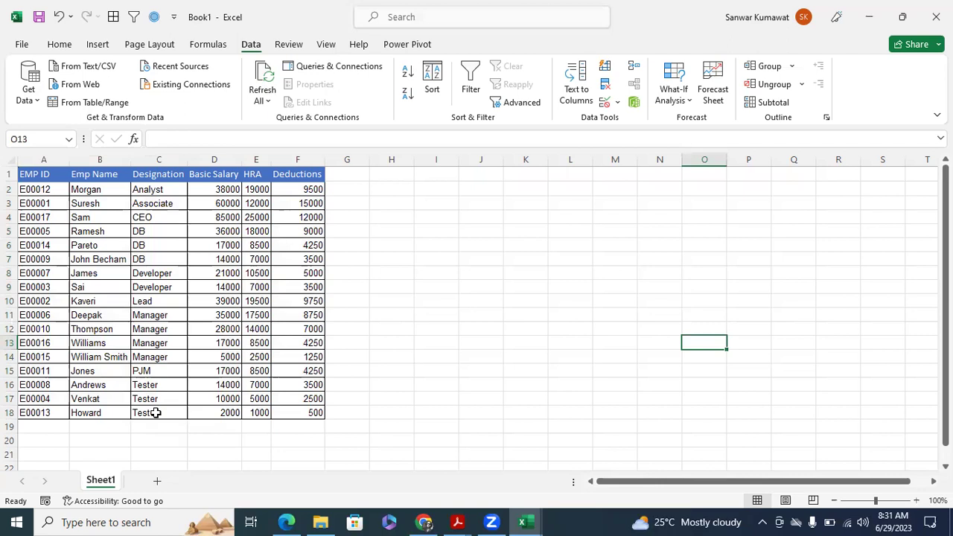
drag(154, 315, 224, 358)
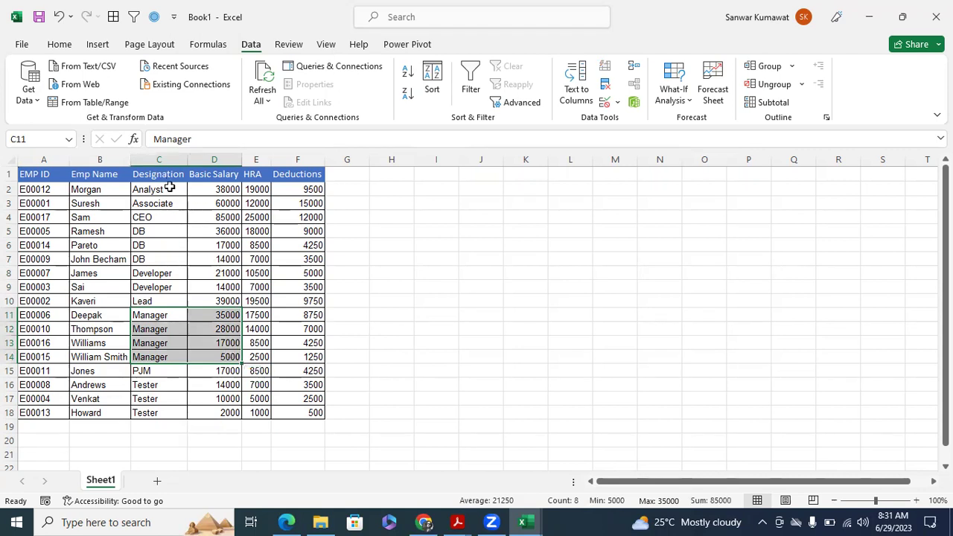
click(159, 159)
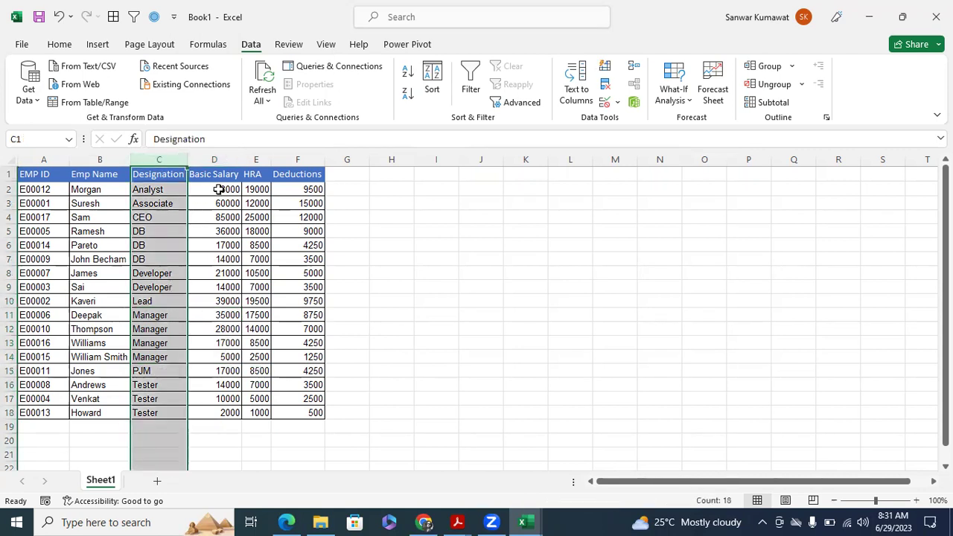
click(219, 189)
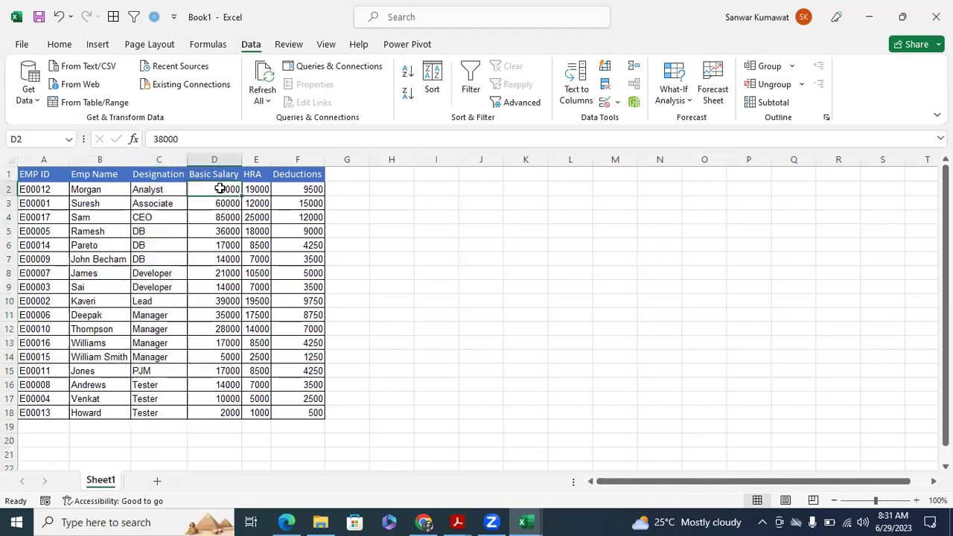
click(426, 245)
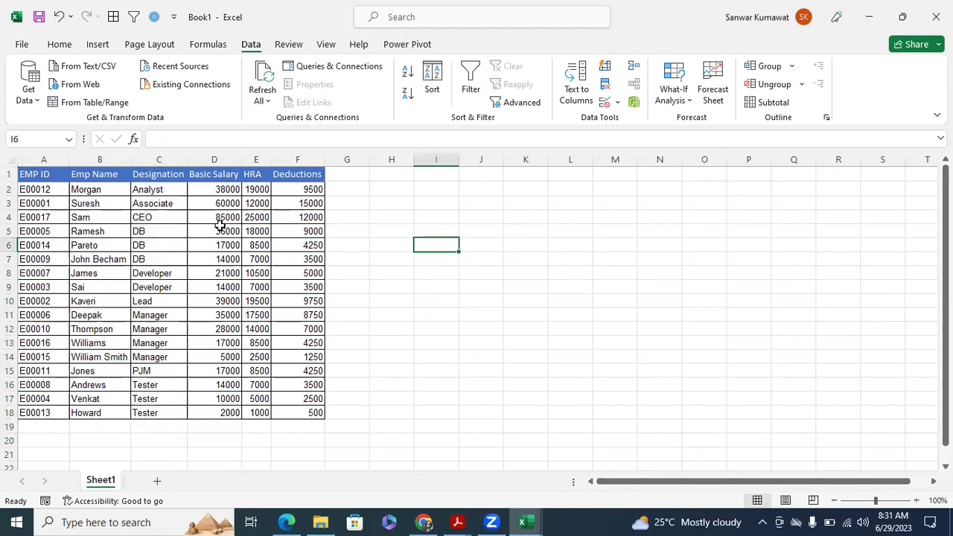
drag(175, 189, 159, 229)
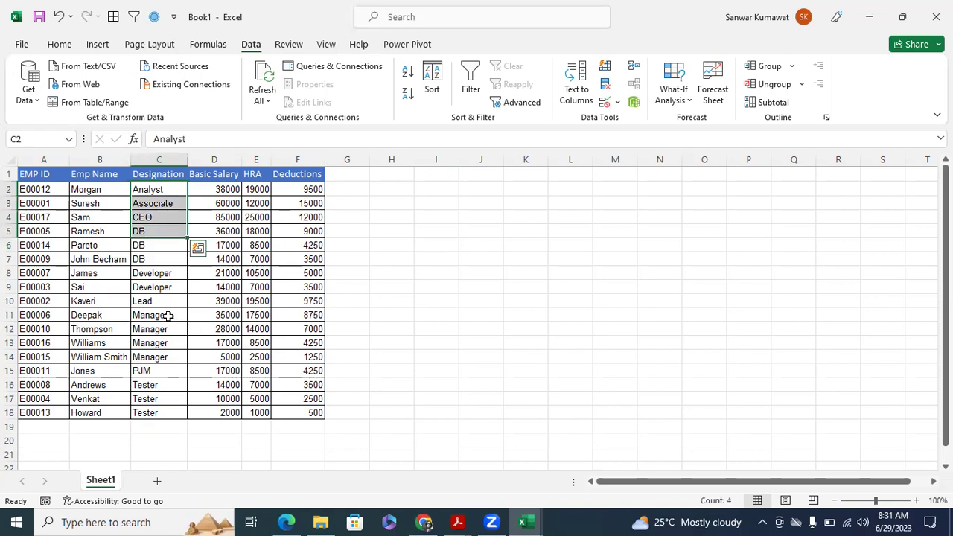
drag(164, 316, 216, 357)
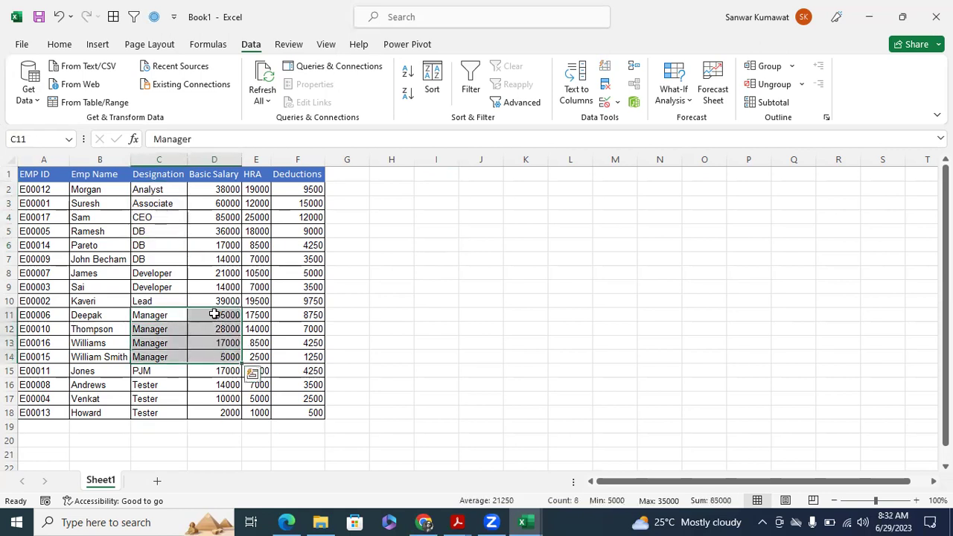
click(355, 361)
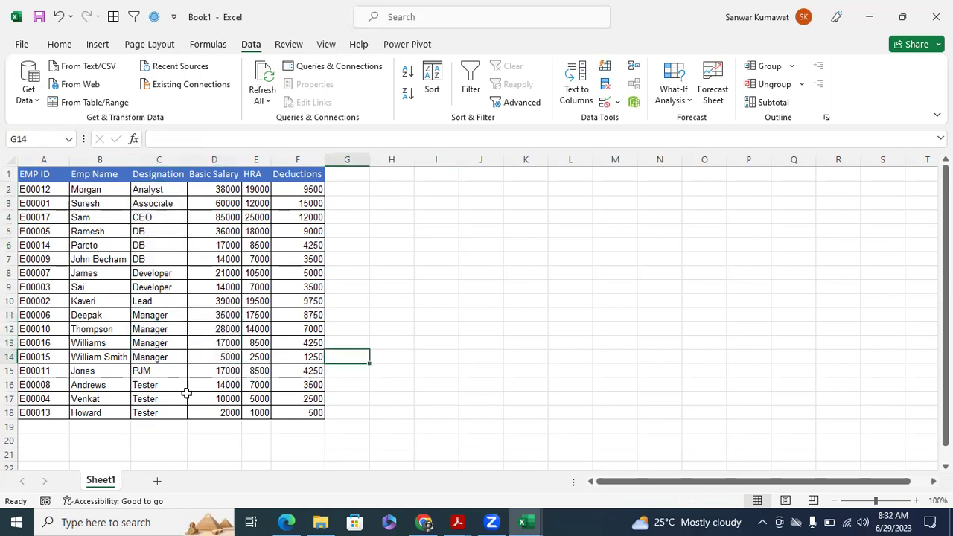
drag(164, 389, 217, 411)
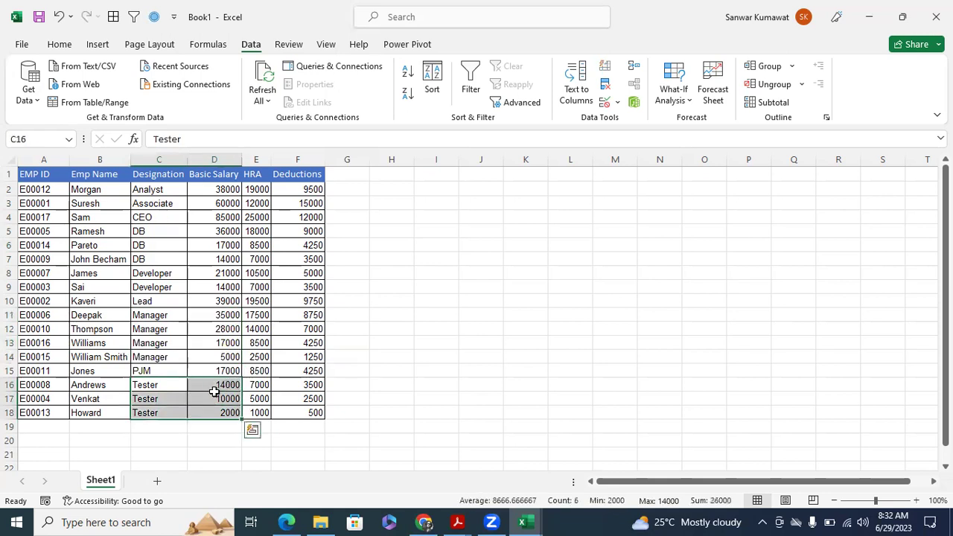
click(436, 315)
drag(155, 233, 217, 256)
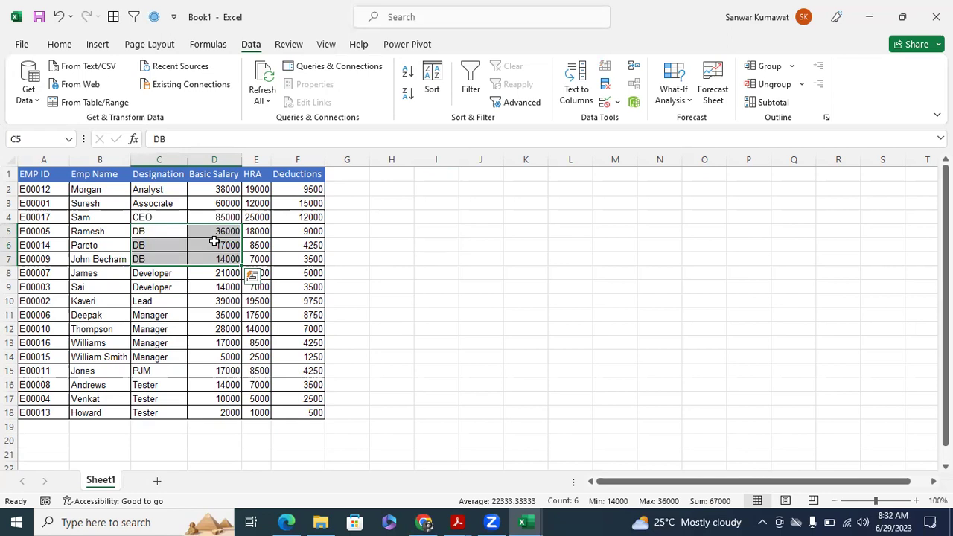
click(383, 255)
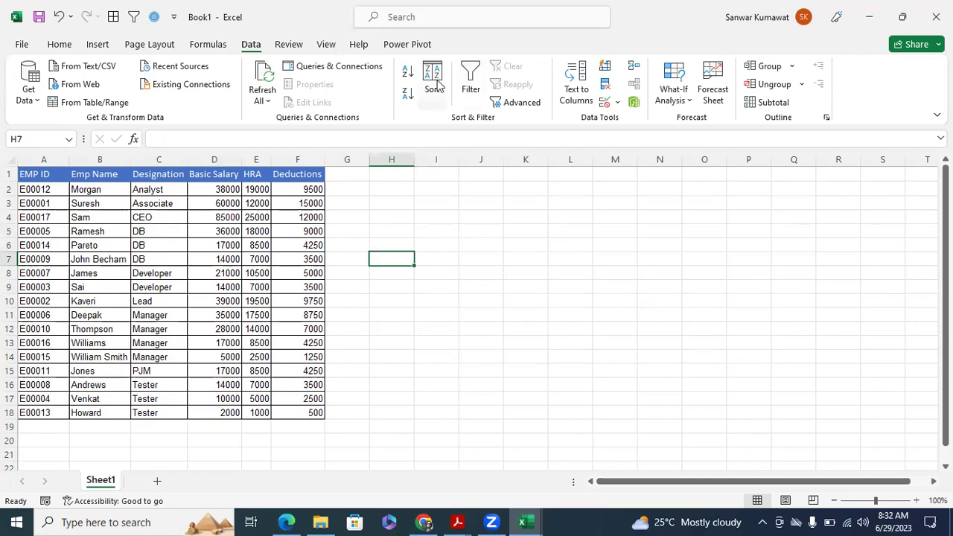
click(419, 99)
click(481, 299)
click(143, 218)
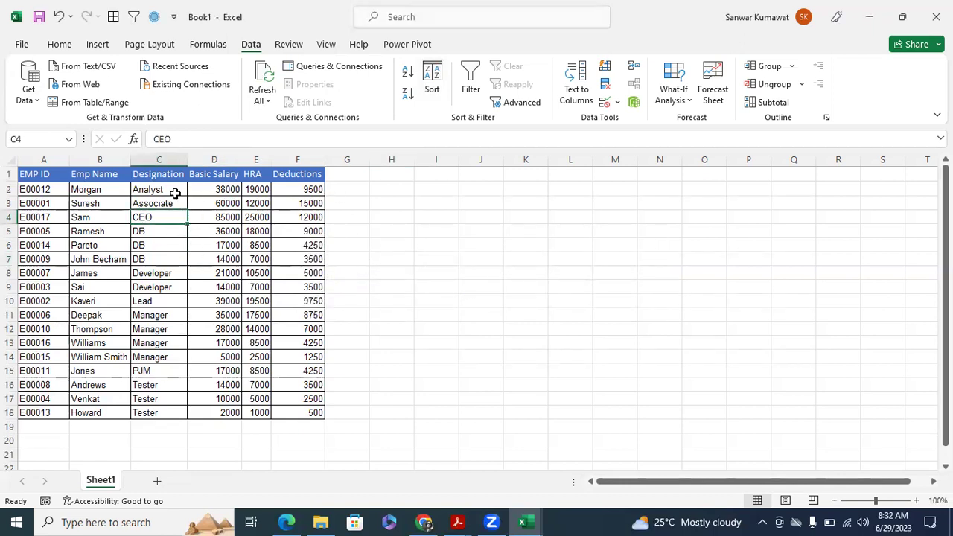
click(431, 91)
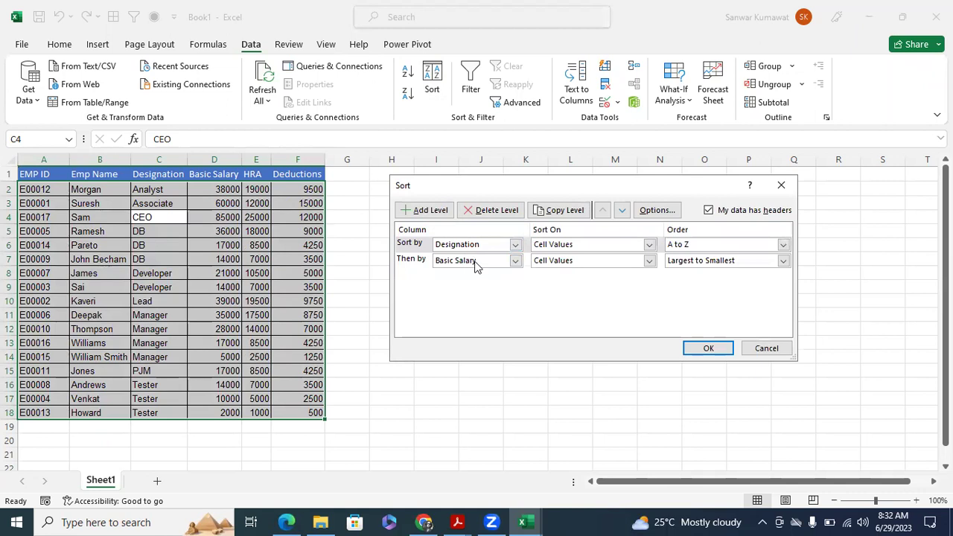
click(770, 353)
mouse_move(524, 522)
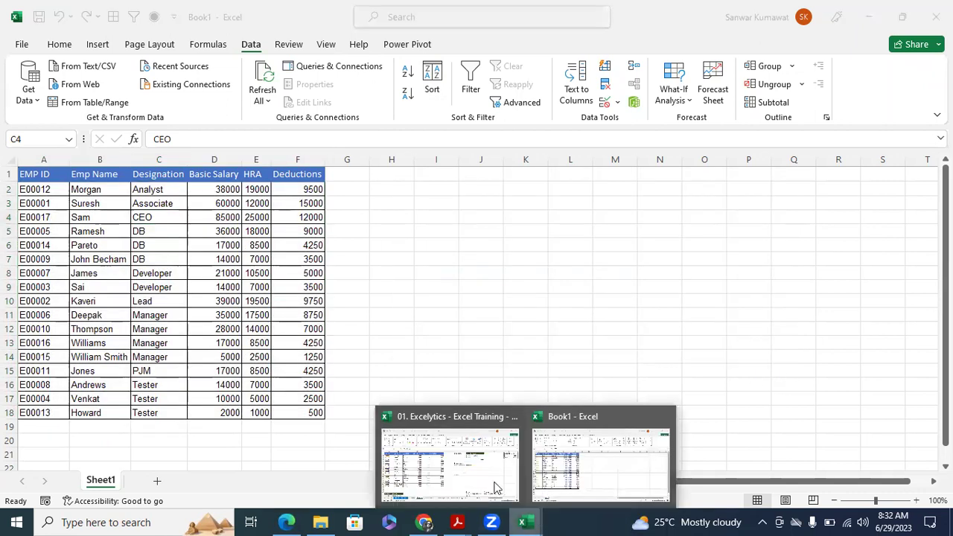
click(467, 469)
click(556, 374)
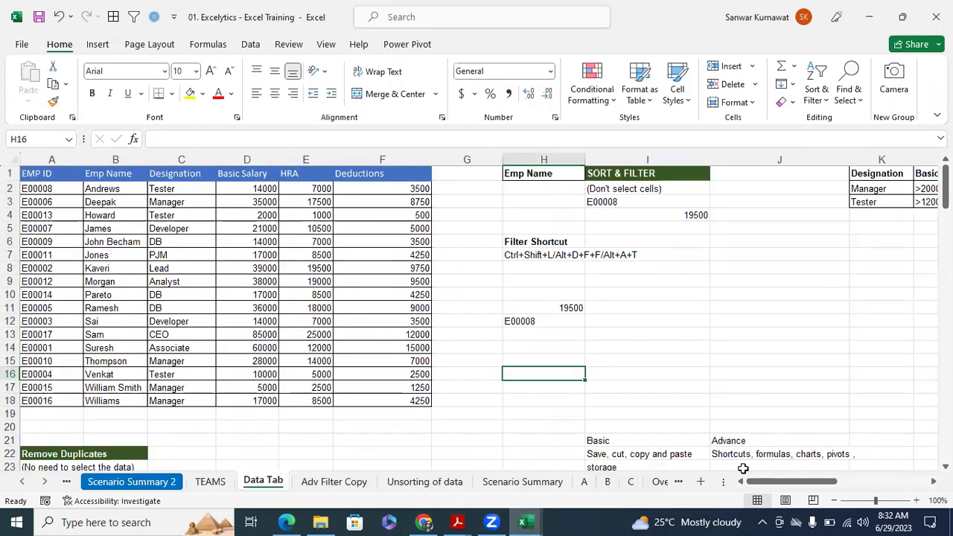
drag(788, 483, 748, 485)
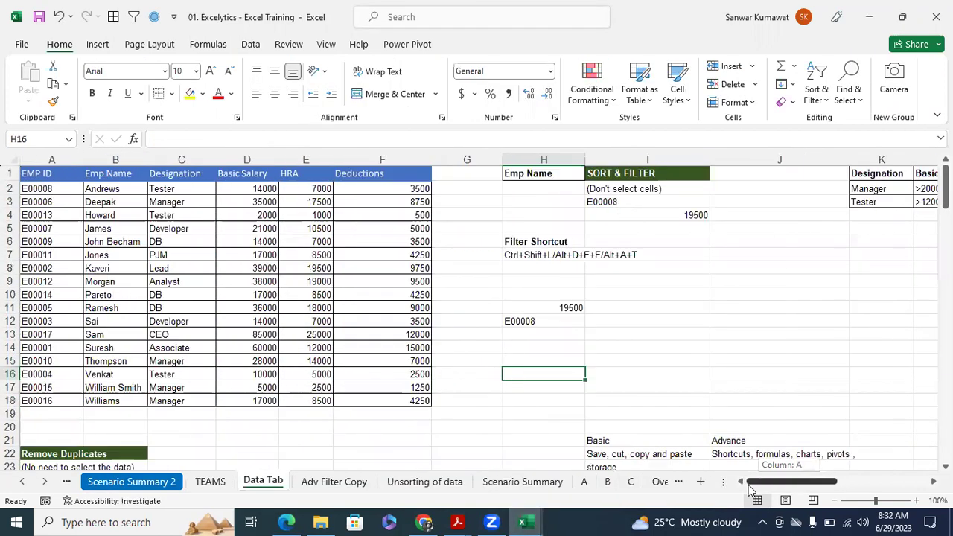
mouse_move(525, 522)
click(603, 461)
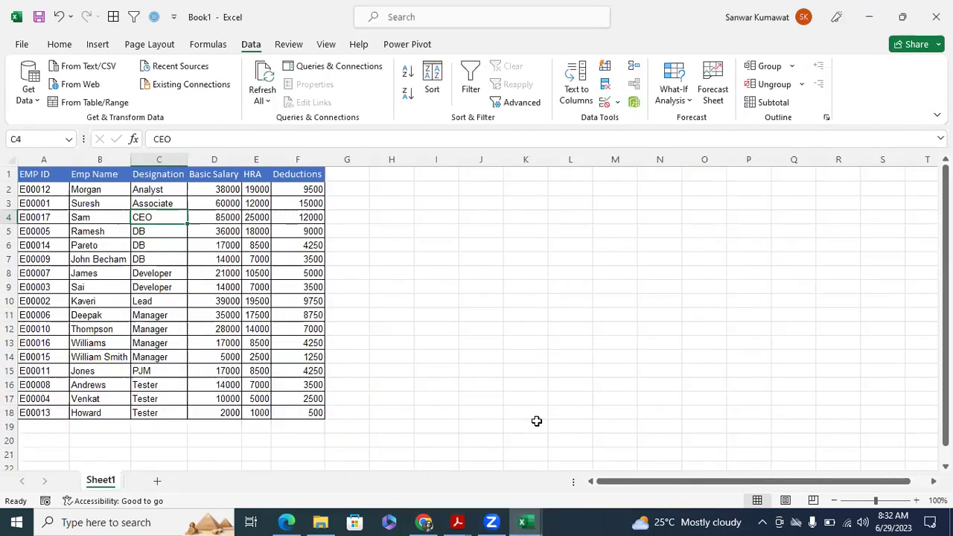
- Sort the employee rows by EMP ID A to Z from the right-click Sort menu
right_click(164, 216)
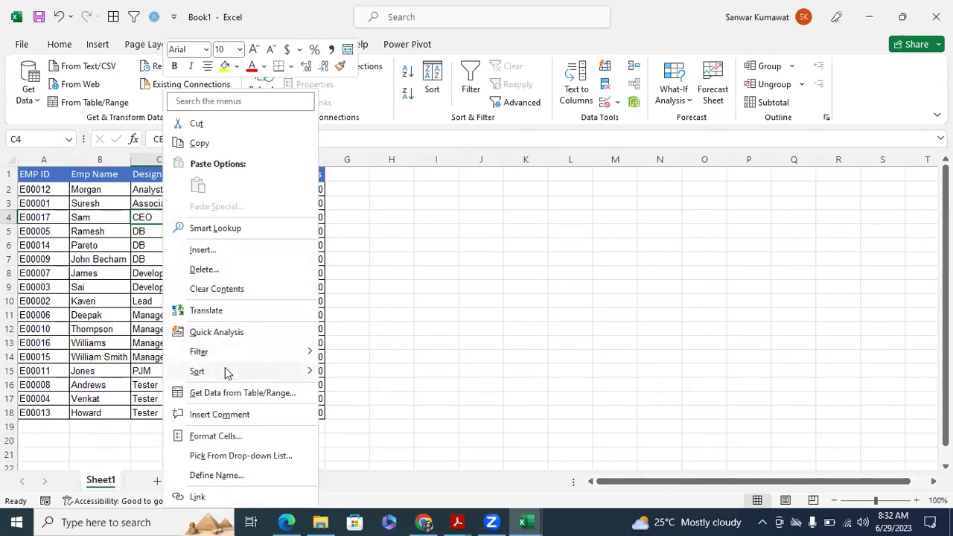
mouse_move(228, 374)
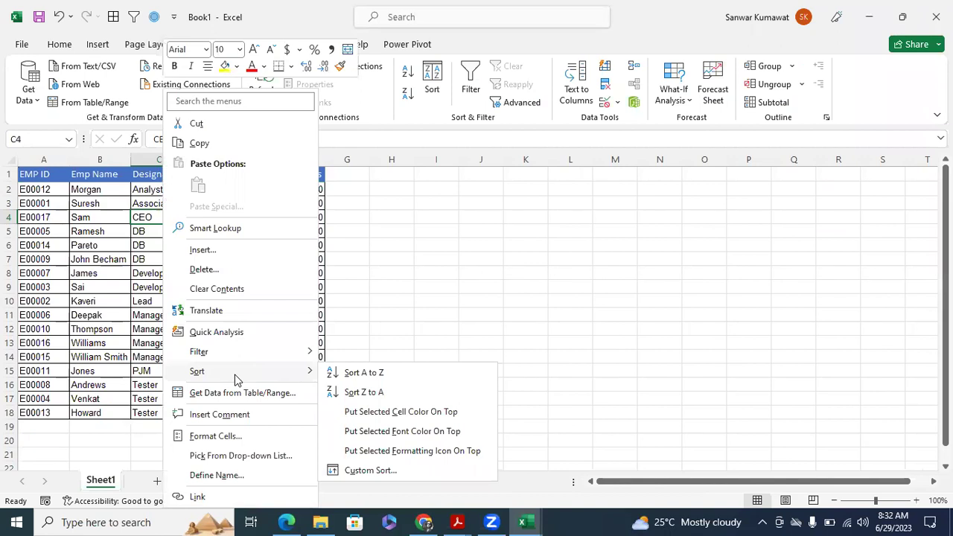
key(Escape)
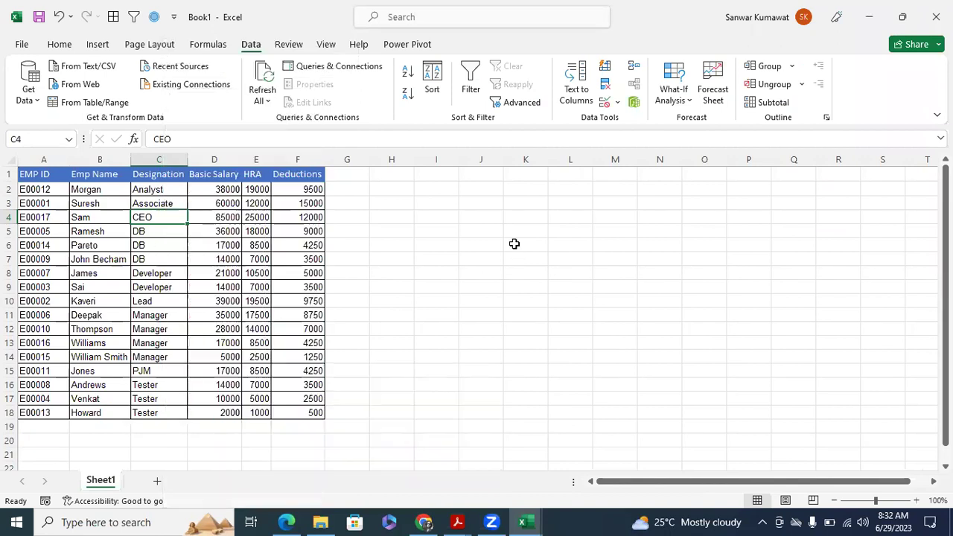
click(47, 191)
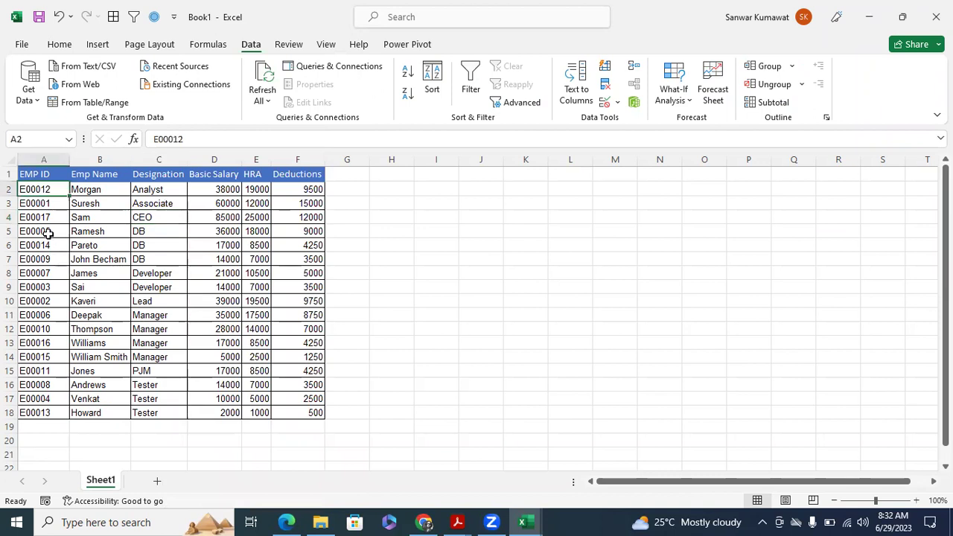
click(52, 246)
right_click(52, 246)
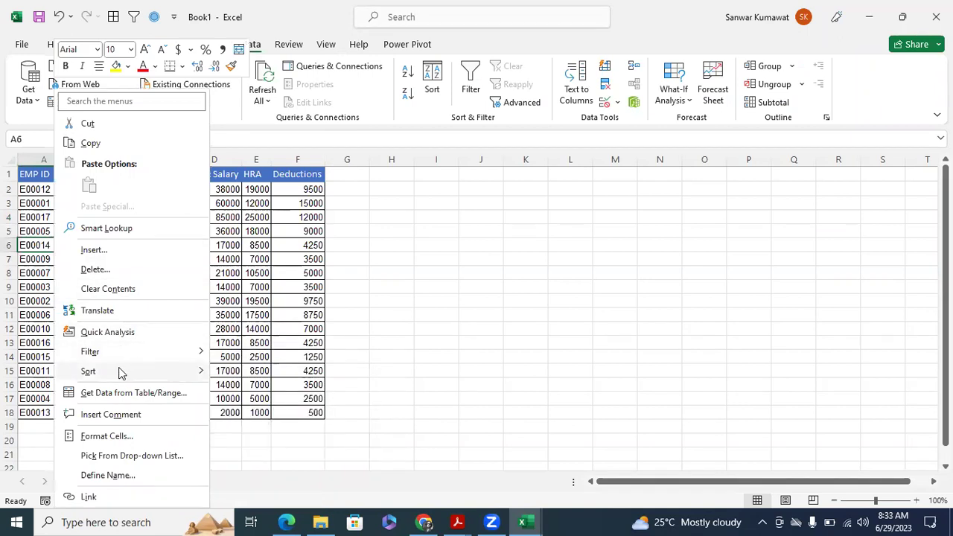
mouse_move(121, 372)
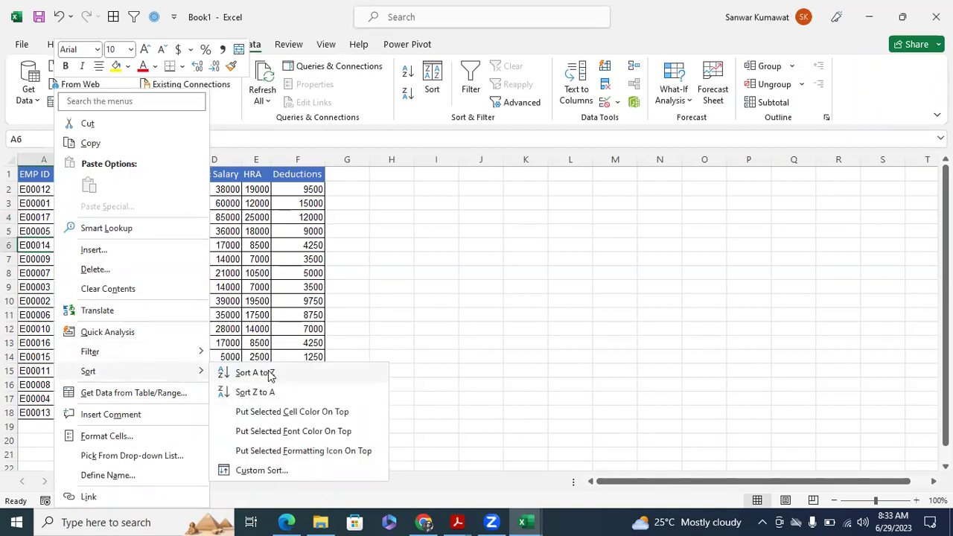
click(255, 373)
click(341, 288)
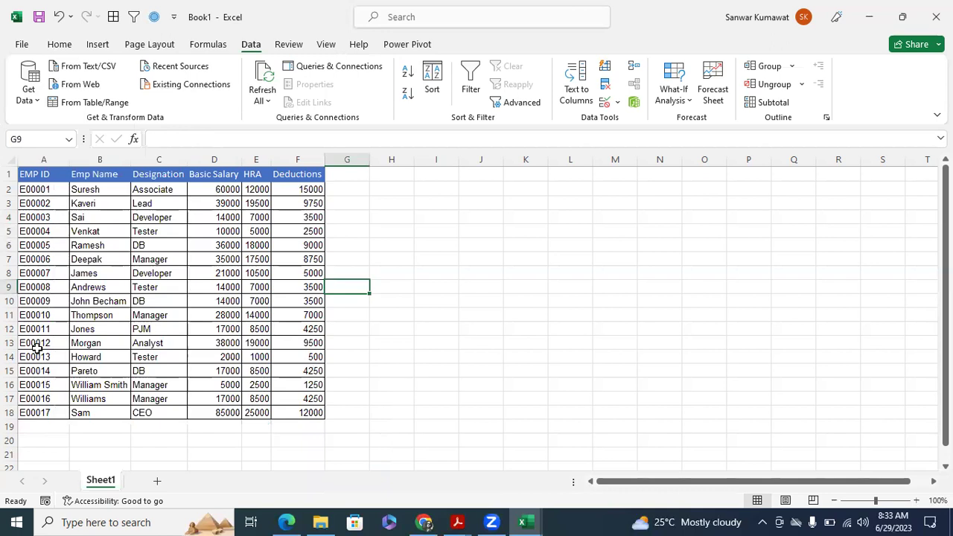
- Sort the rows by EMP ID Z to A, then undo back to ascending order
click(49, 232)
right_click(50, 232)
mouse_move(82, 371)
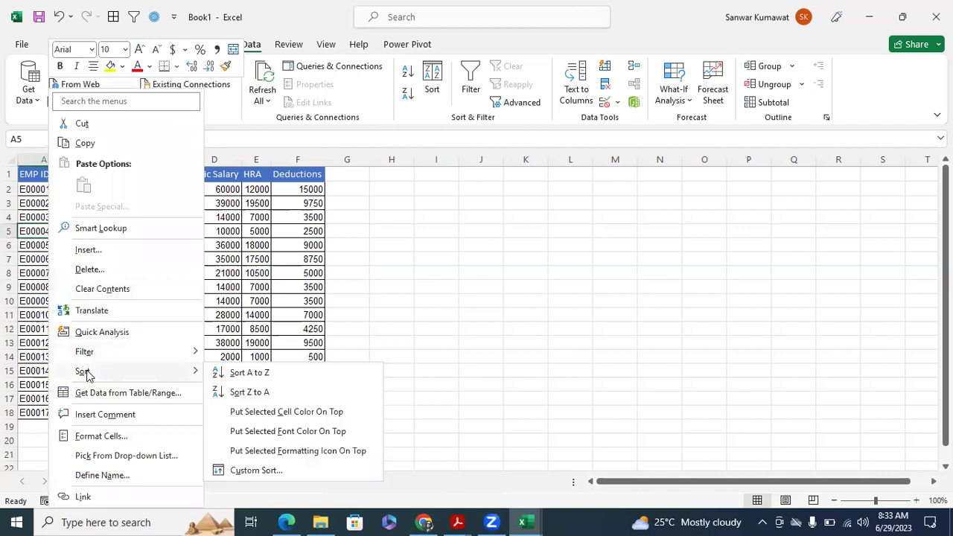
click(246, 391)
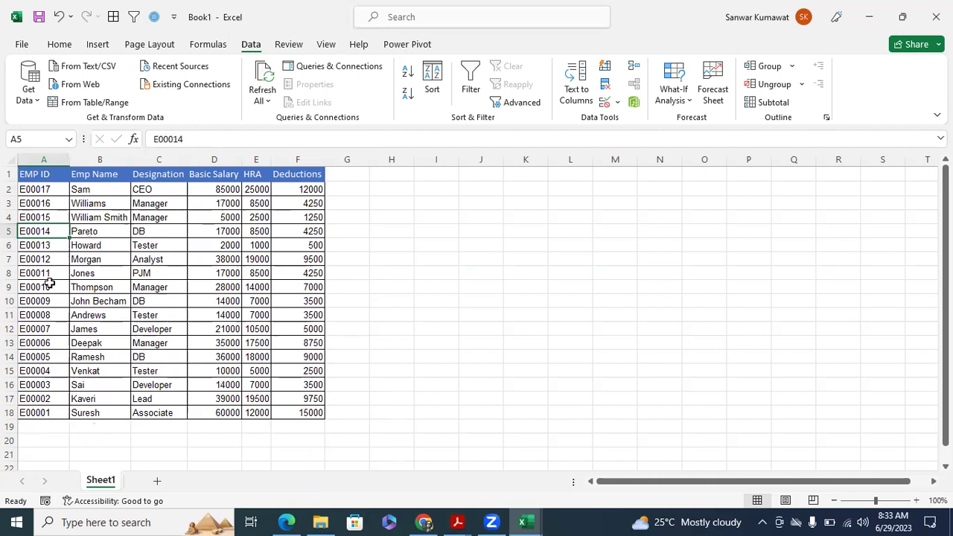
key(ctrl+z)
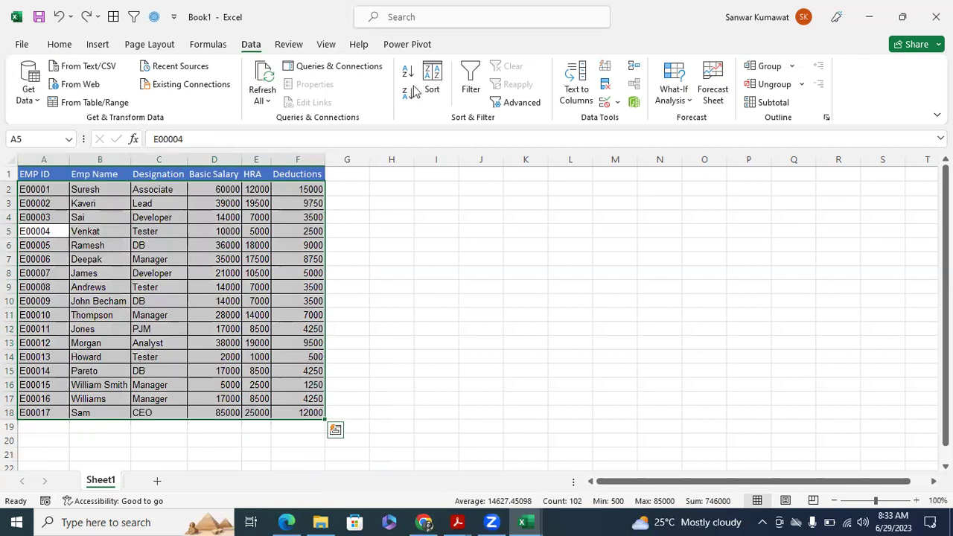
- Try the Sort dialog from an empty cell, dismiss the error, then open and cancel it from the table
click(412, 192)
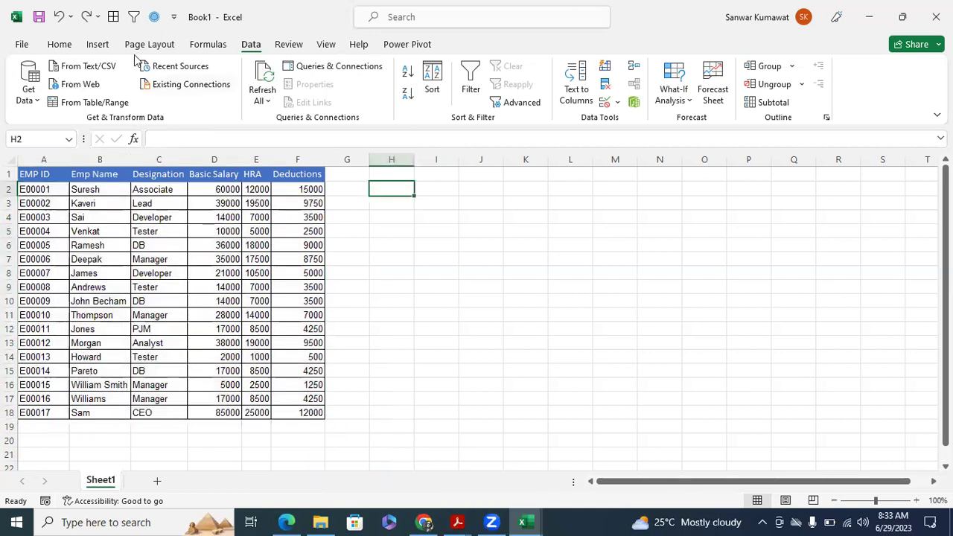
click(432, 82)
click(650, 244)
click(152, 244)
click(432, 82)
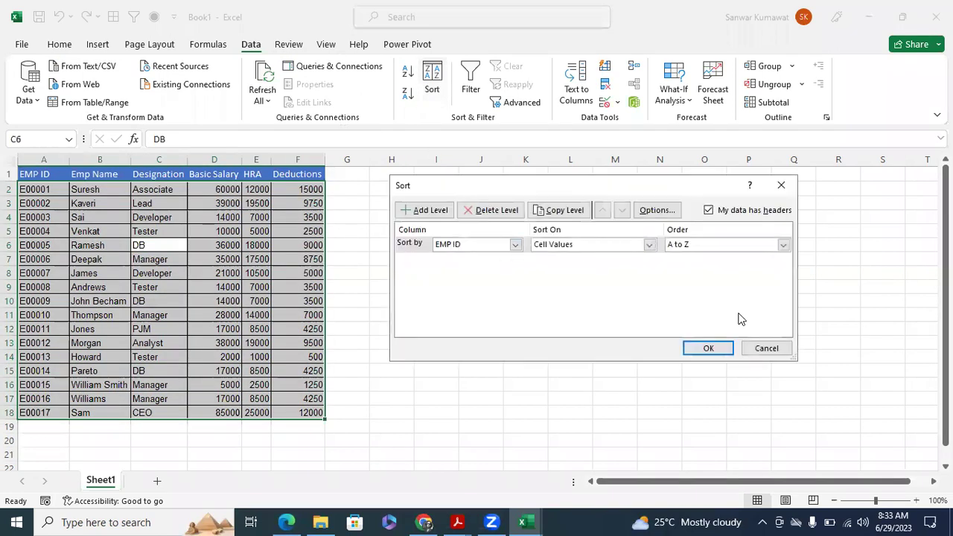
click(767, 356)
click(569, 328)
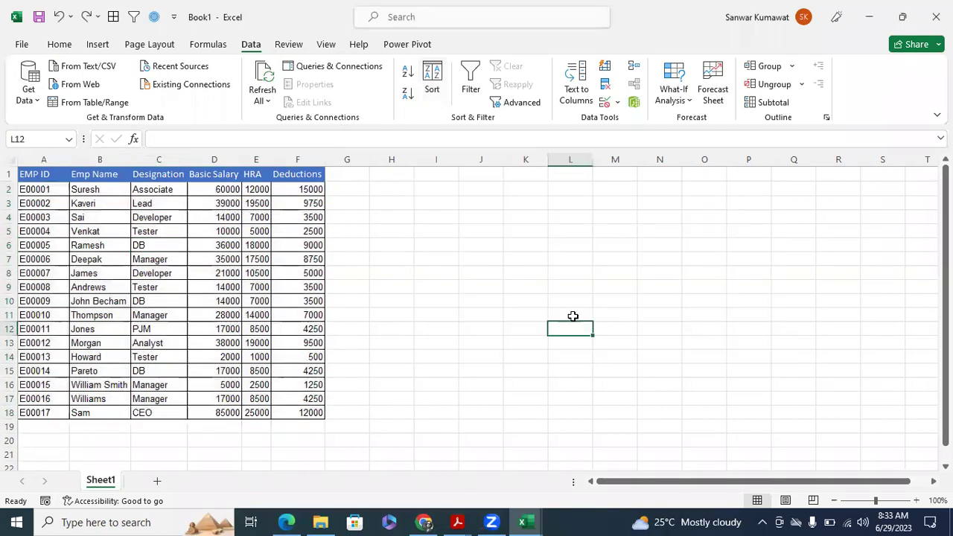
- Switch to Excelytics, scroll to the colour-coded table in N1:S19 and inspect its red, yellow, blue and orange rows
mouse_move(522, 522)
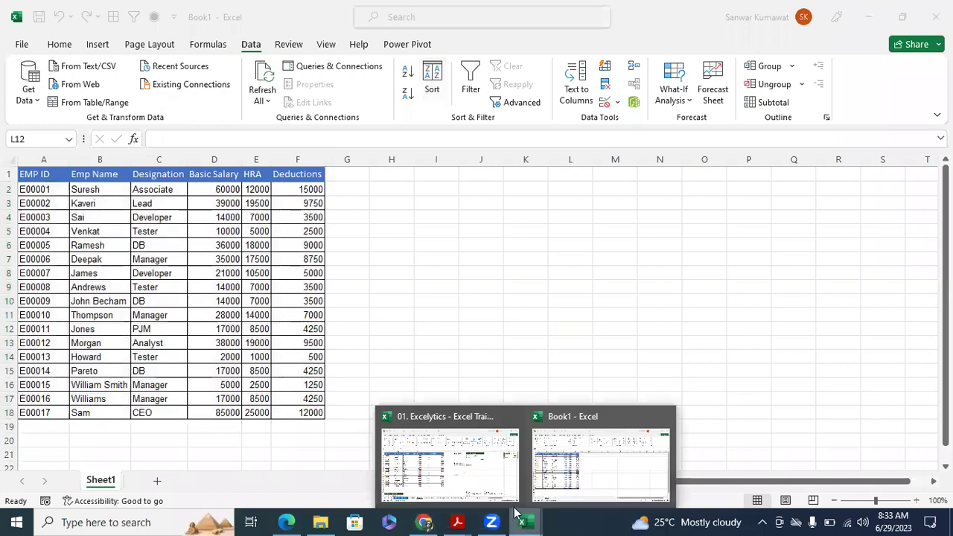
click(490, 458)
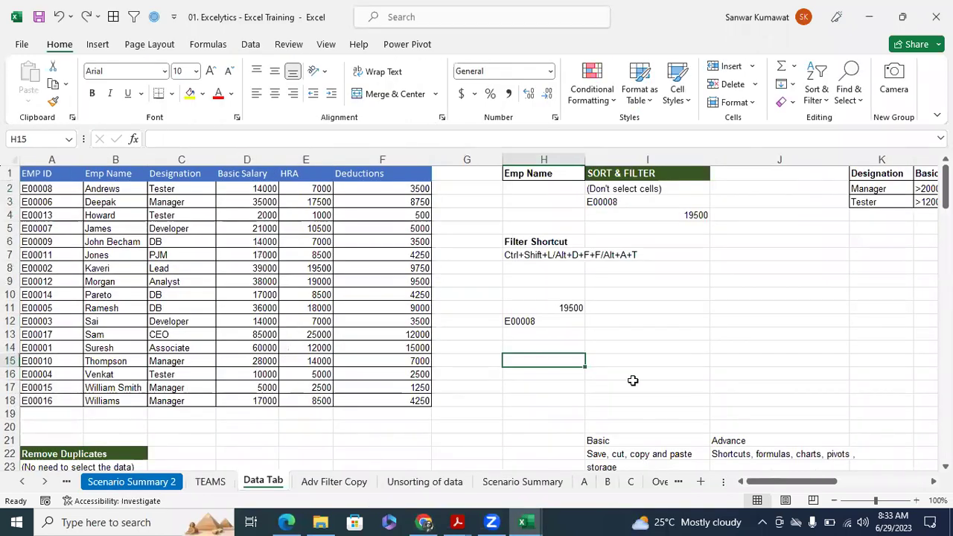
drag(763, 481, 819, 468)
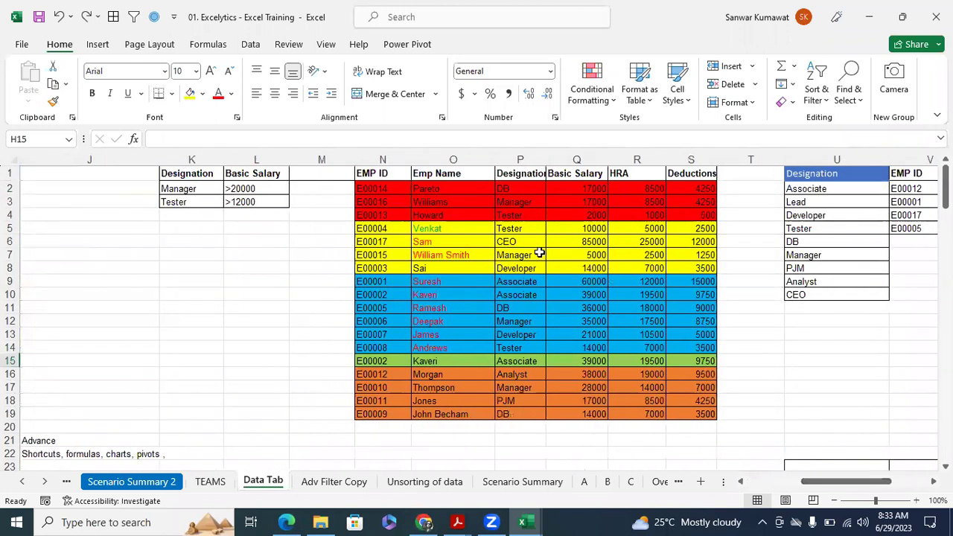
click(520, 230)
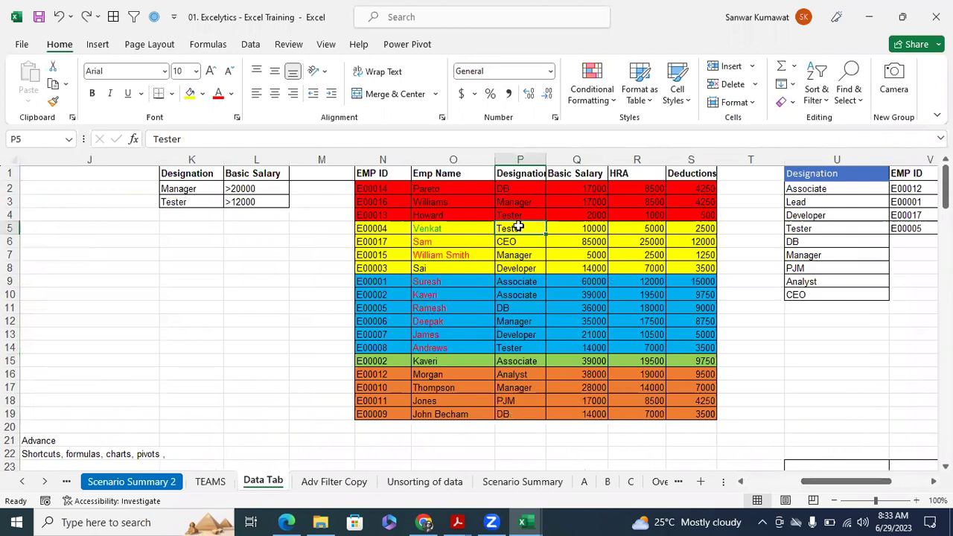
click(617, 264)
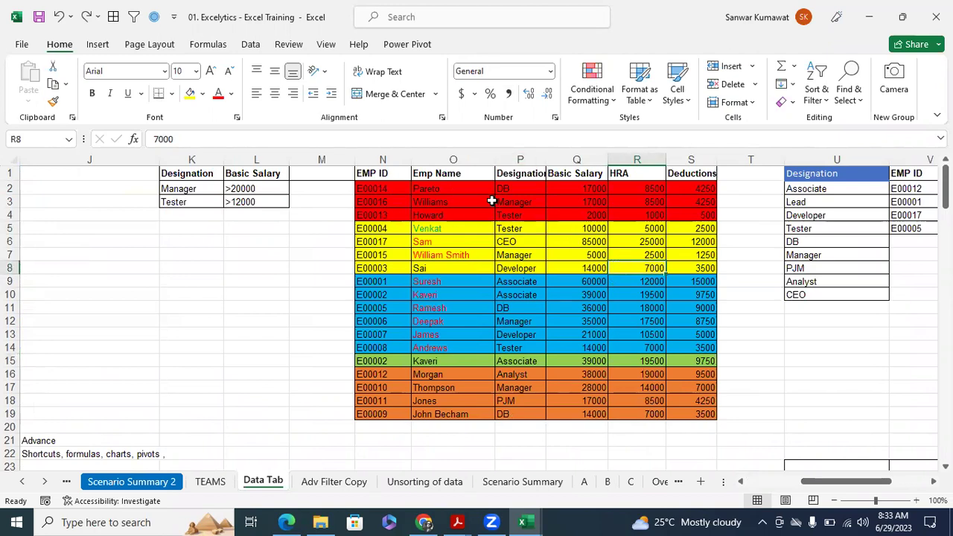
click(404, 189)
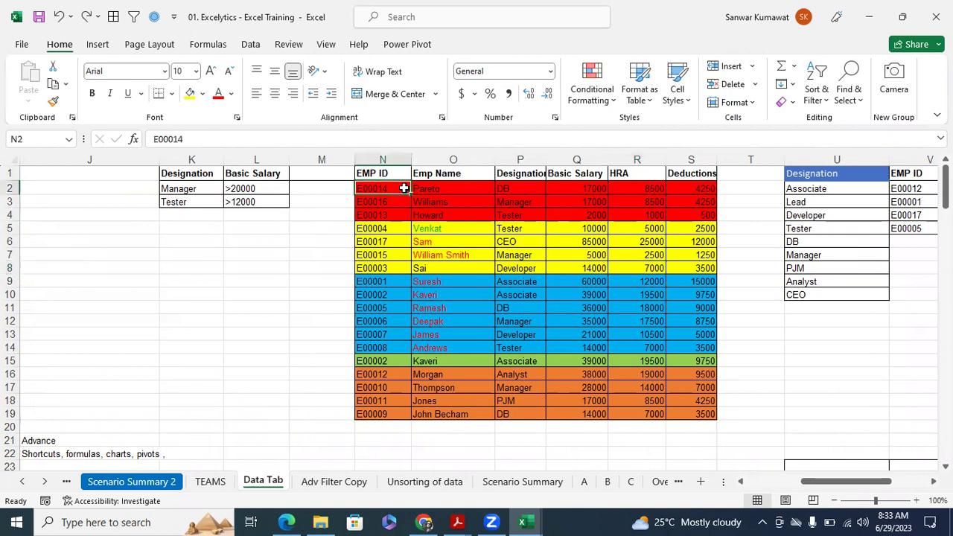
click(456, 240)
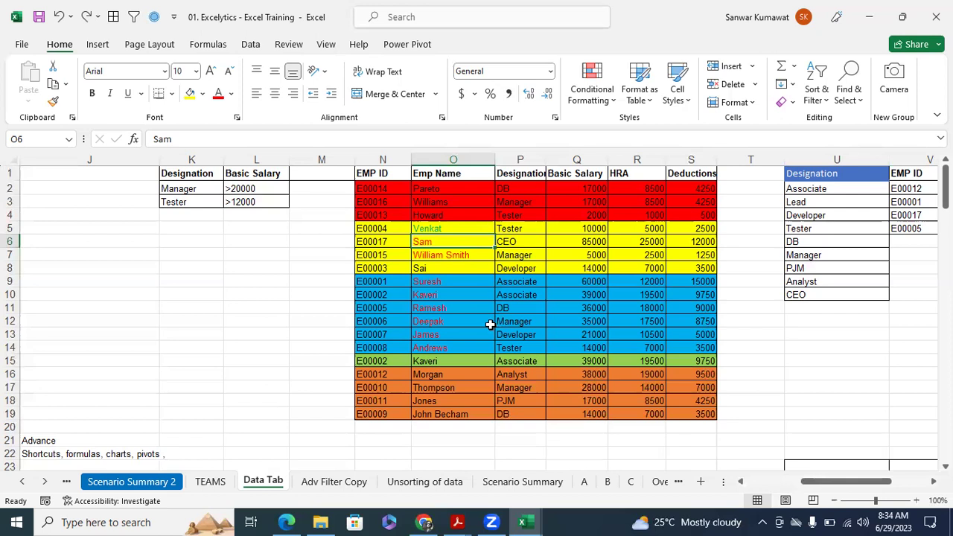
click(389, 282)
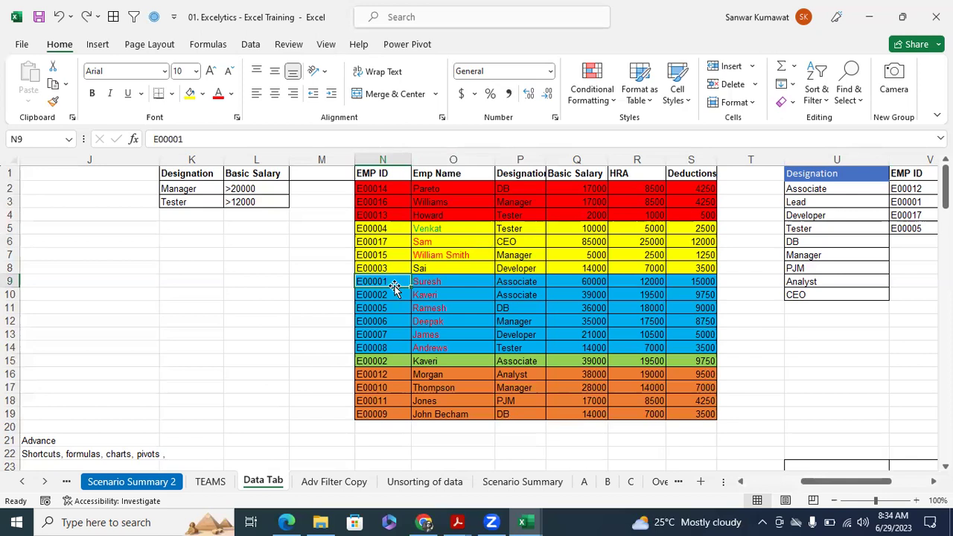
click(394, 377)
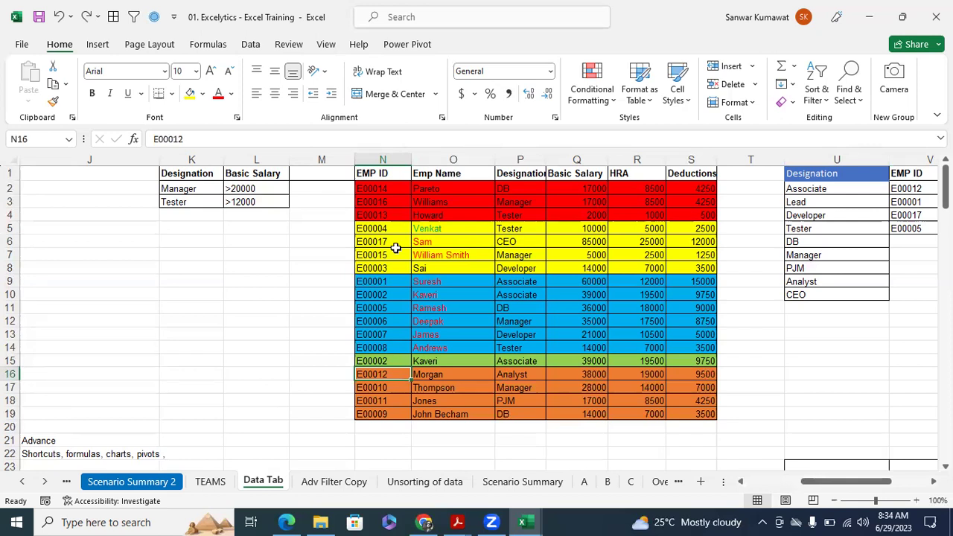
- Capture the colour-coded table N1:S19 with Snipping Tool, then minimize it back to Excel
click(160, 520)
text(sni)
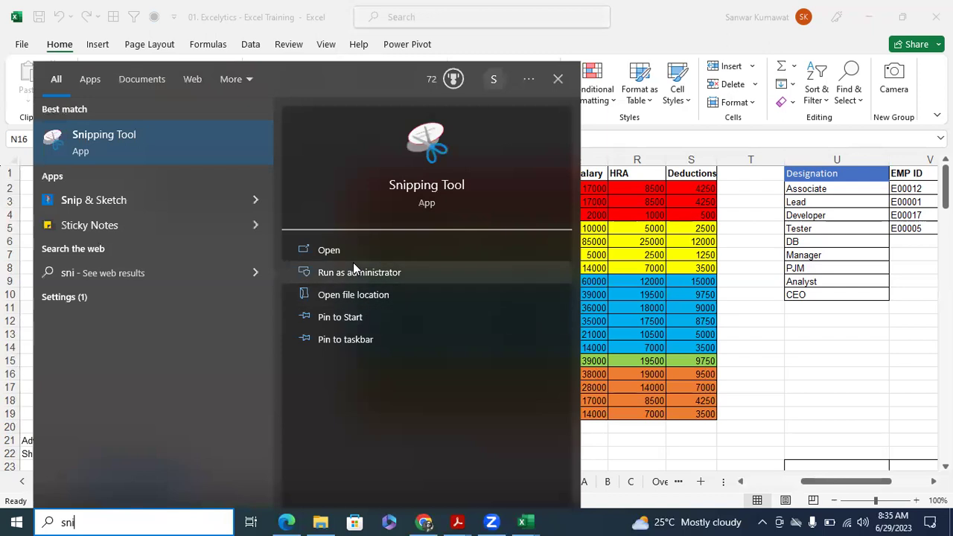
click(339, 250)
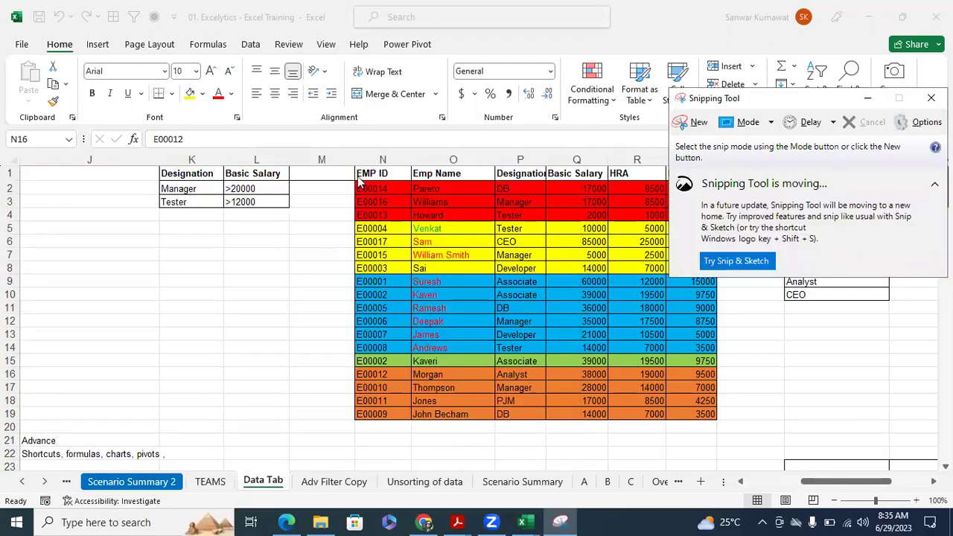
click(695, 123)
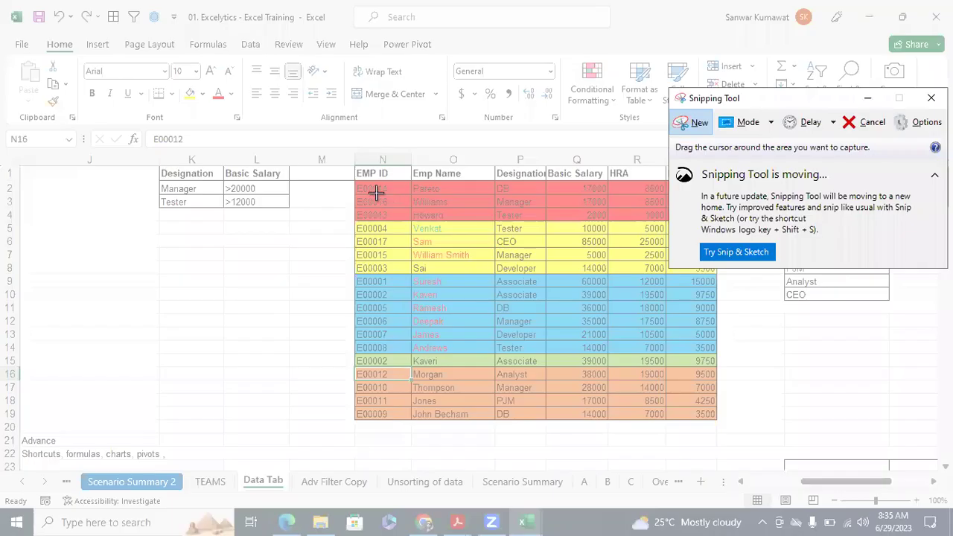
drag(354, 159, 721, 426)
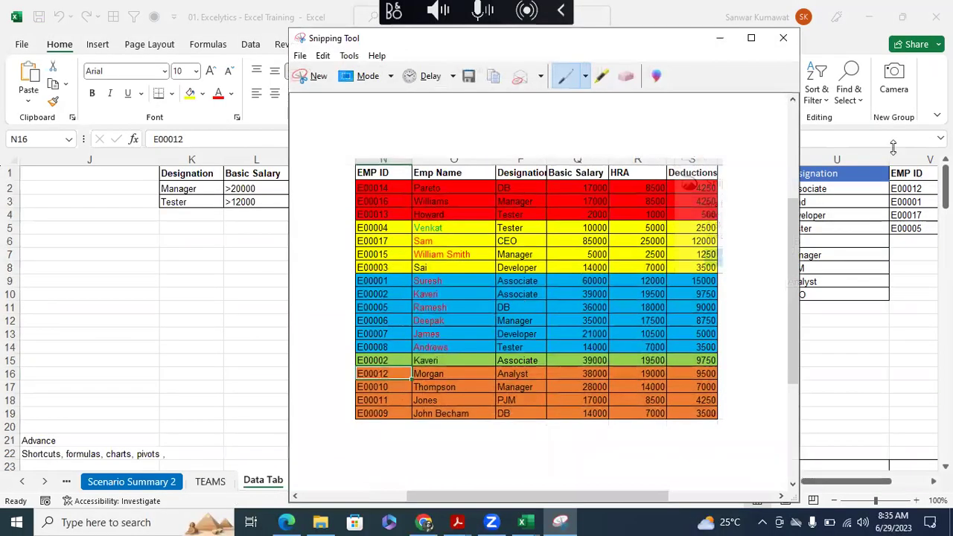
click(721, 39)
click(750, 332)
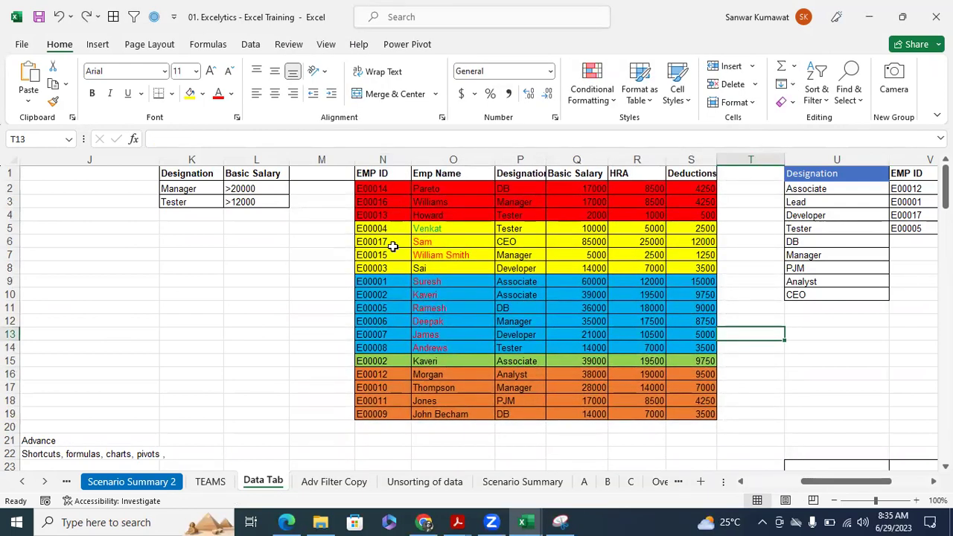
- From cell O4, open the Sort dialog and cancel it without applying the old colour sort
click(430, 214)
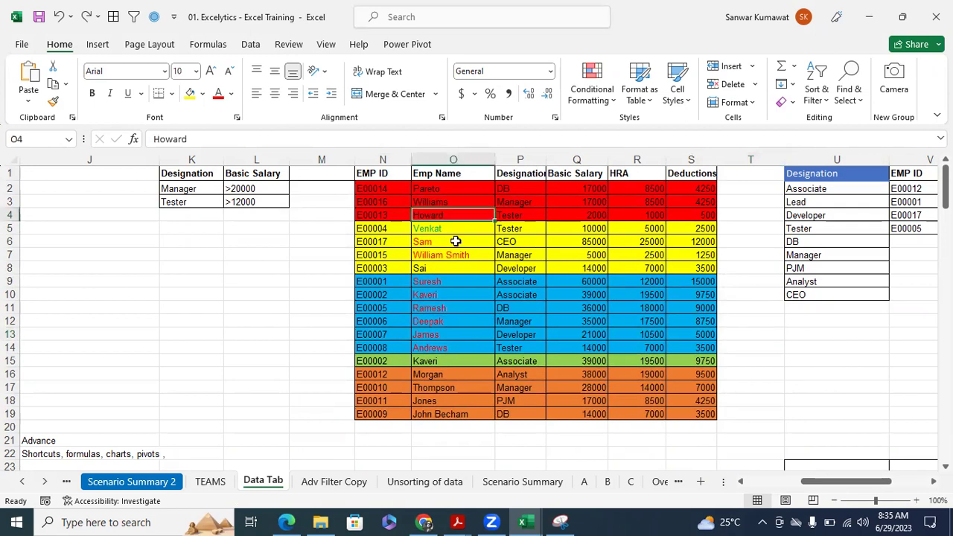
click(250, 45)
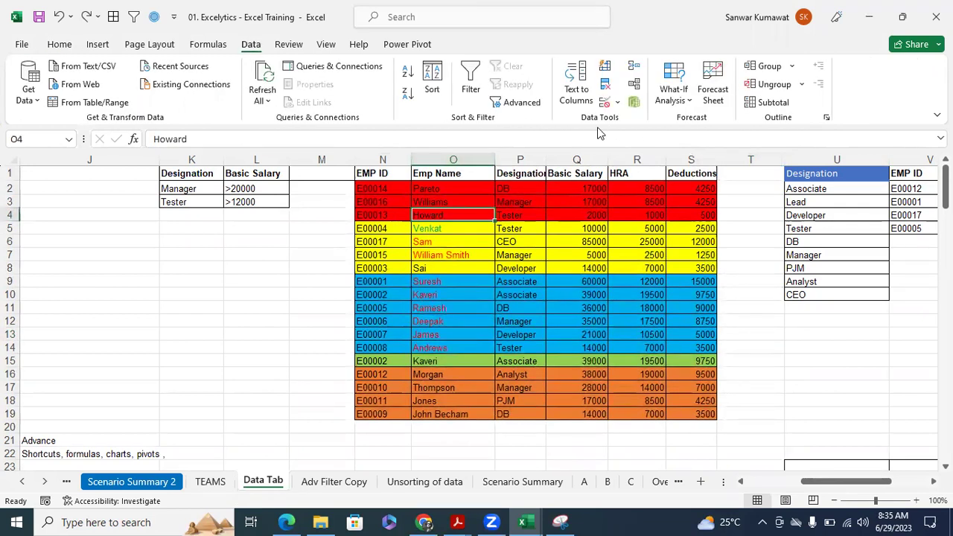
click(439, 85)
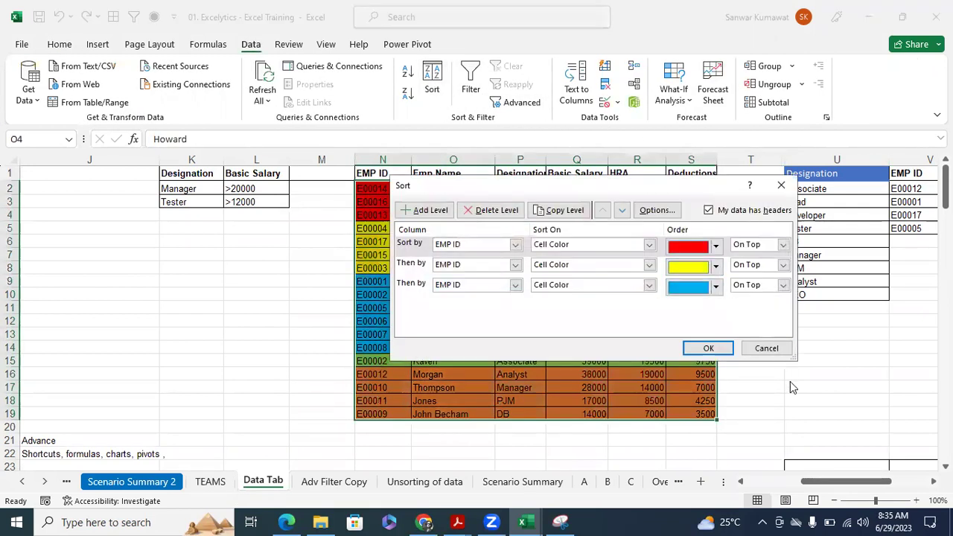
click(775, 348)
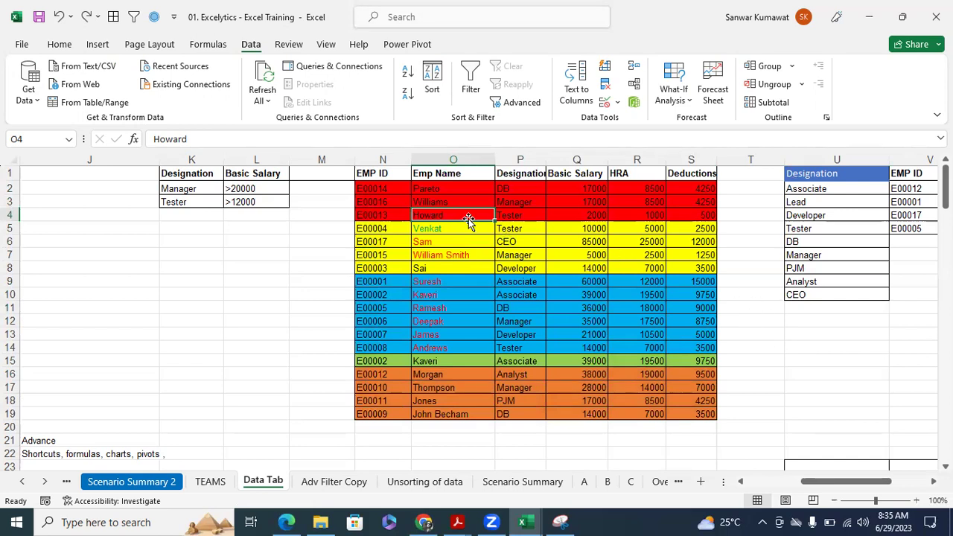
- Reopen Sort, delete the existing levels, and add an EMP ID Cell Color level with blue On Top
click(432, 88)
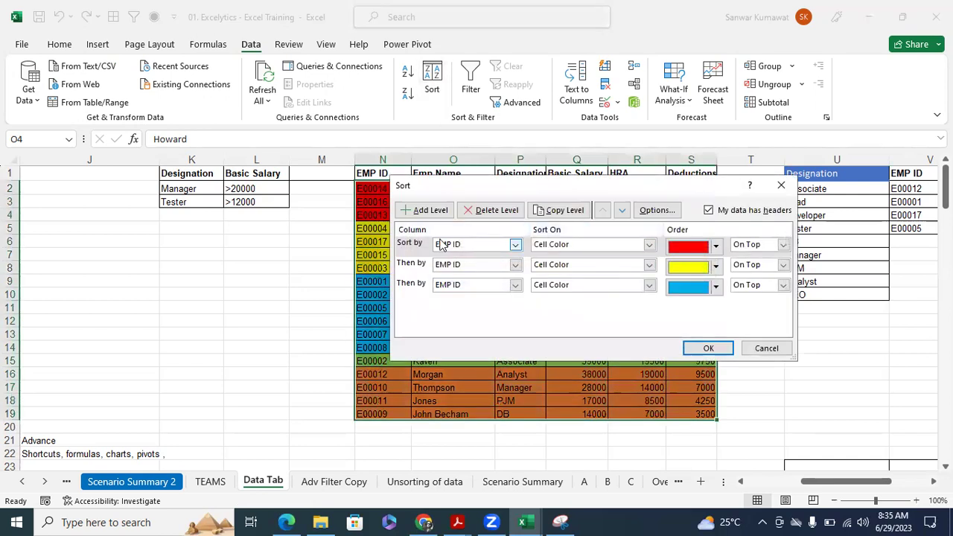
click(480, 211)
click(480, 211)
click(478, 213)
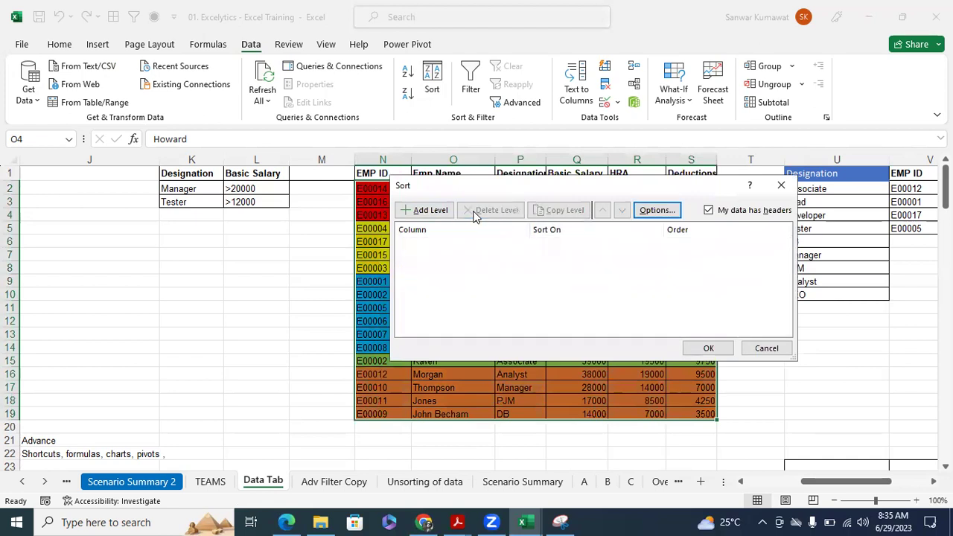
click(430, 210)
drag(469, 191, 464, 285)
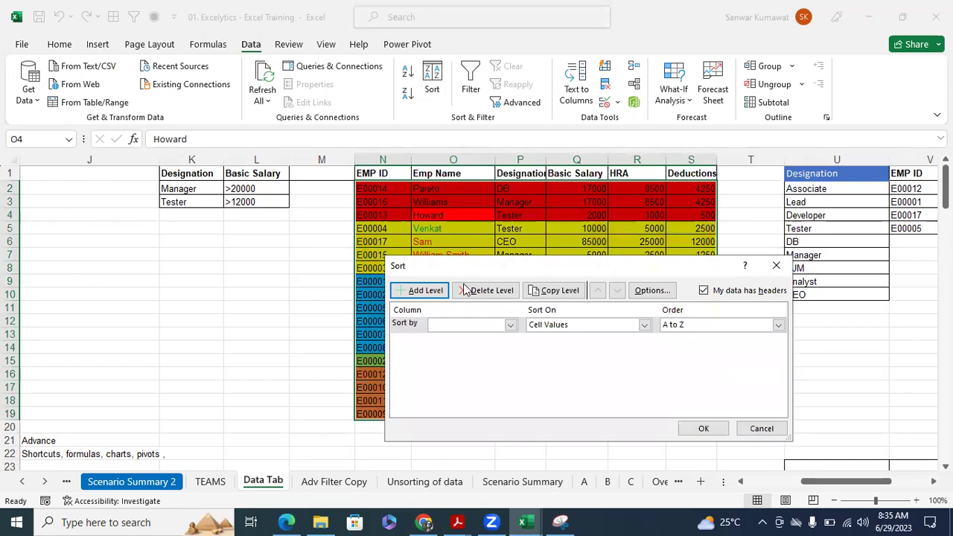
click(510, 326)
click(489, 339)
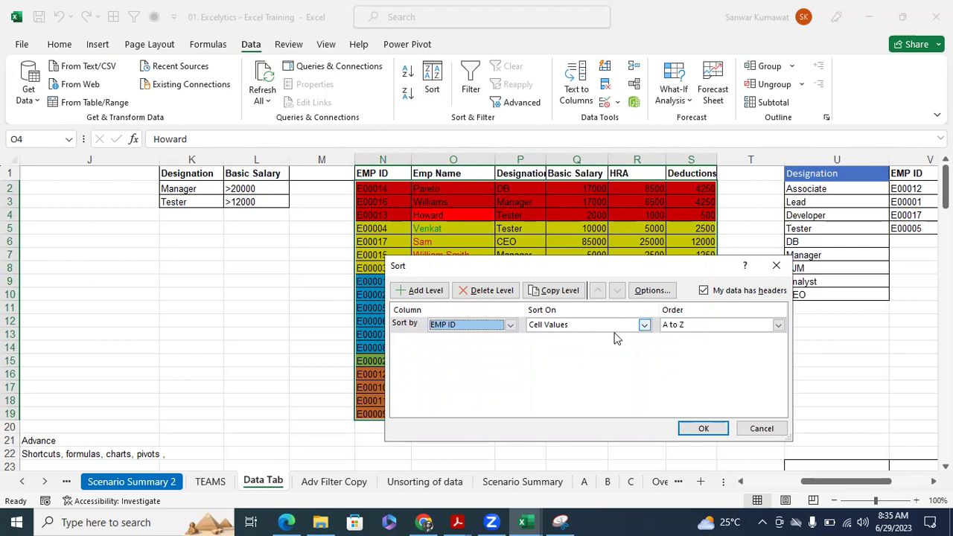
click(644, 324)
click(585, 348)
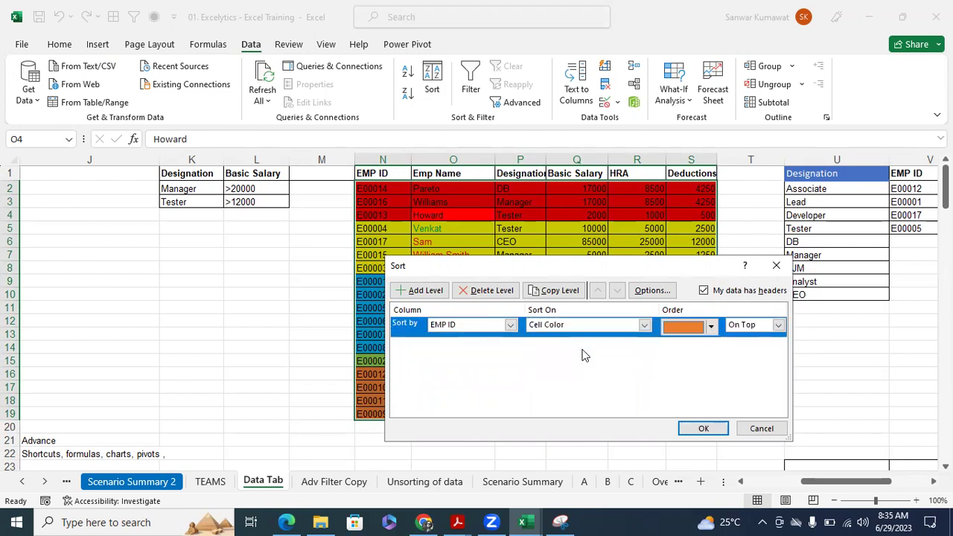
click(711, 327)
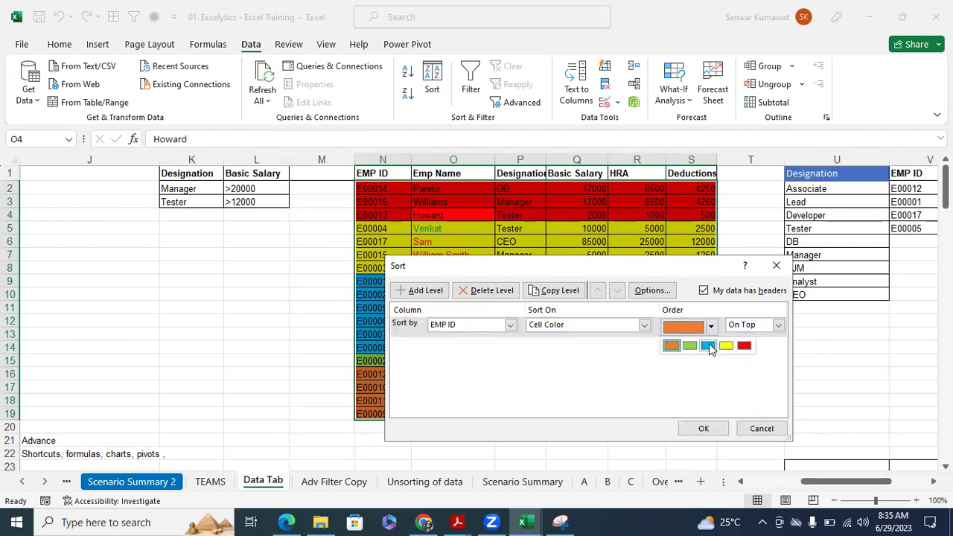
click(709, 346)
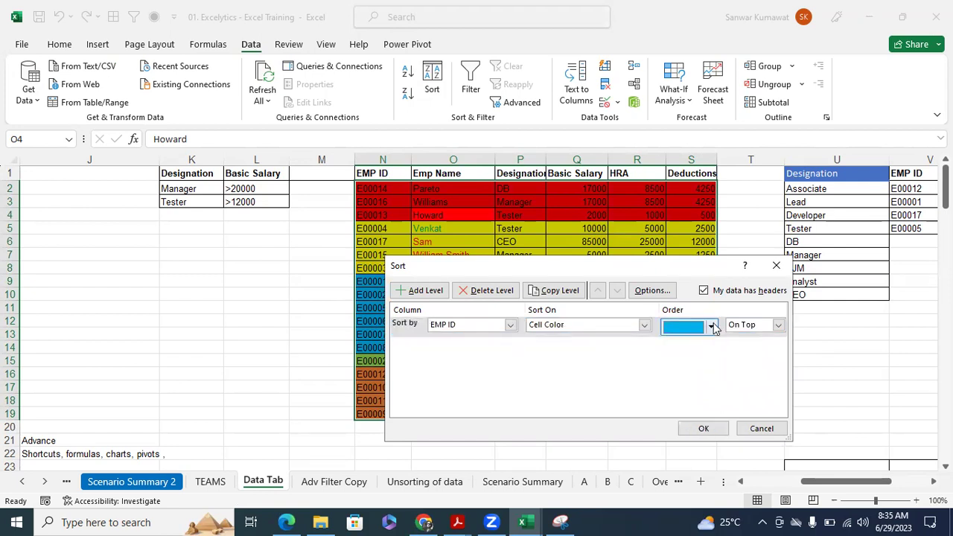
- Add a second EMP ID level sorted on Cell Color for orange
click(438, 292)
click(510, 345)
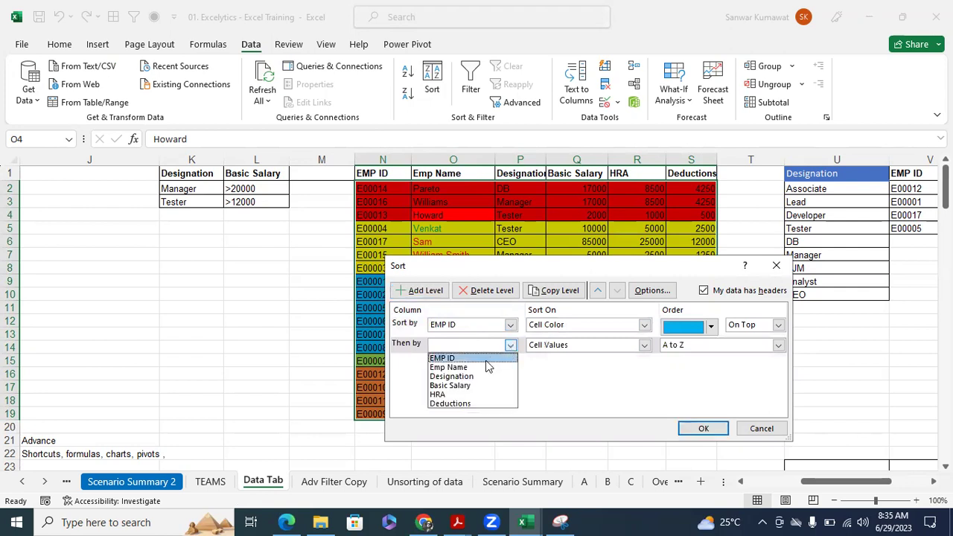
click(447, 357)
click(645, 345)
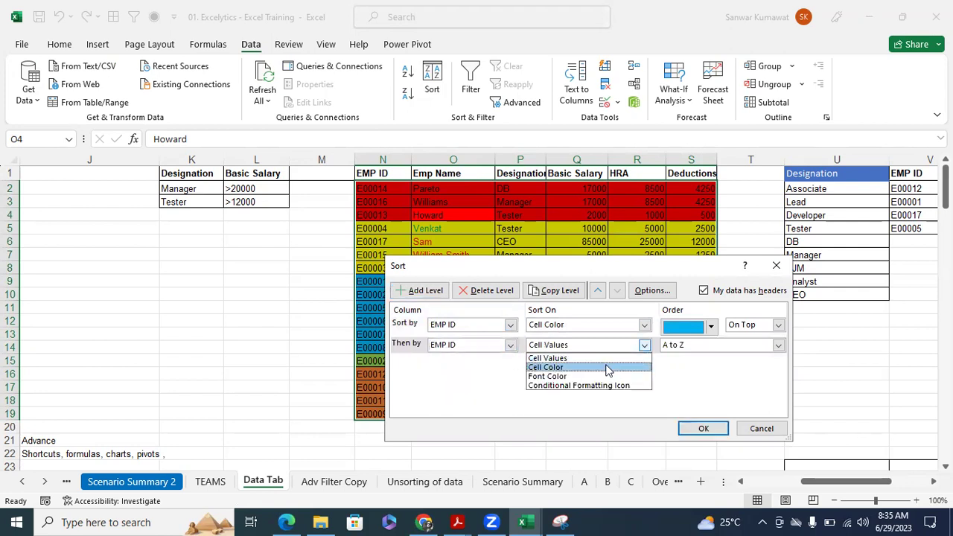
click(626, 364)
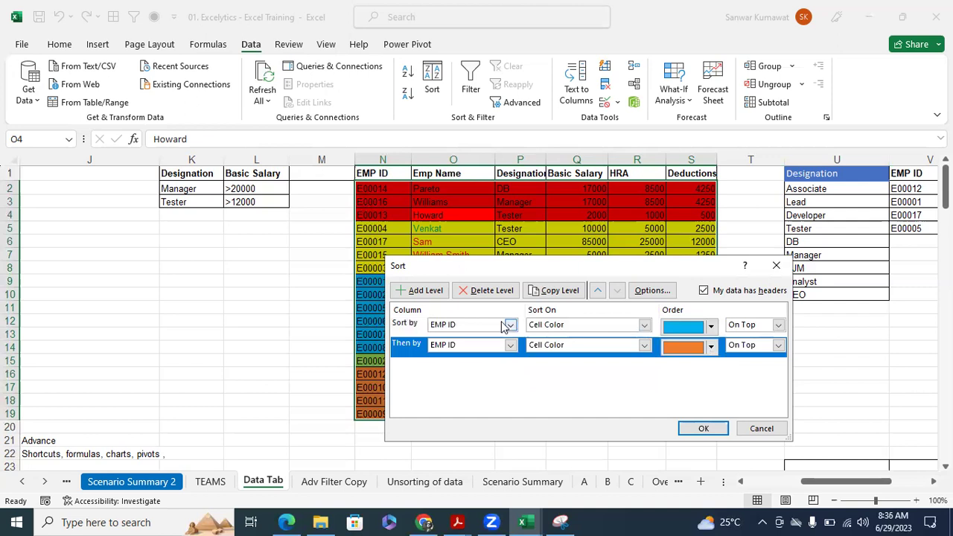
- Add a third EMP ID Cell Color level with yellow On Top and apply the sort
click(421, 290)
click(511, 366)
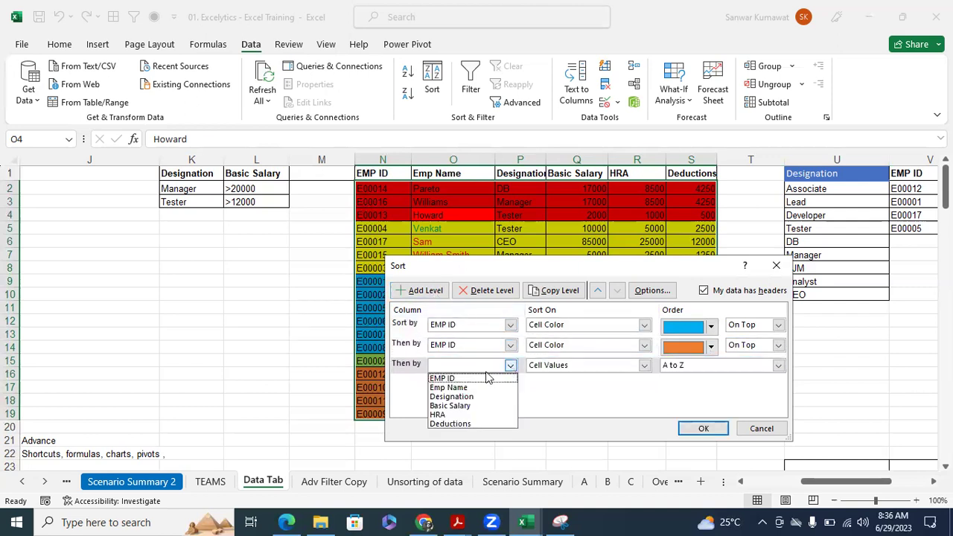
click(488, 379)
click(645, 366)
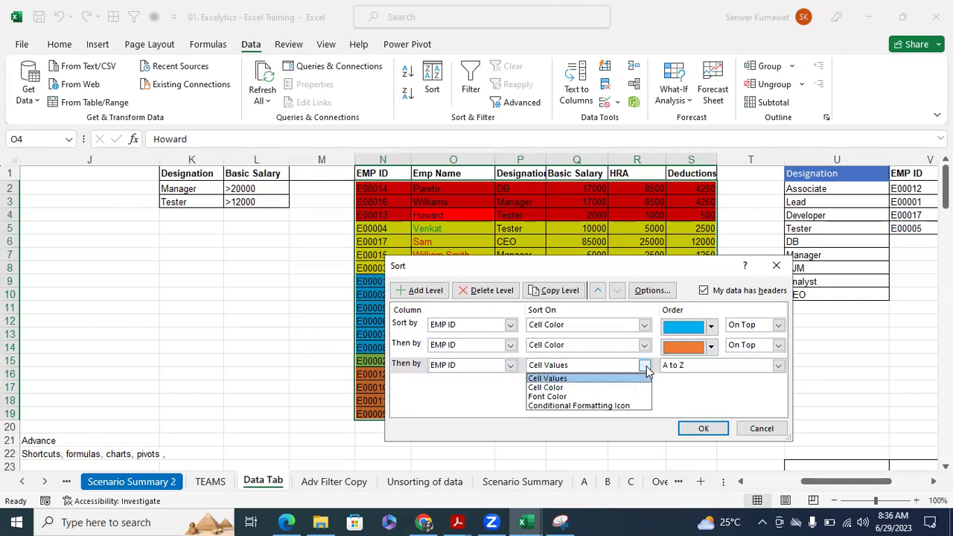
click(612, 387)
click(711, 369)
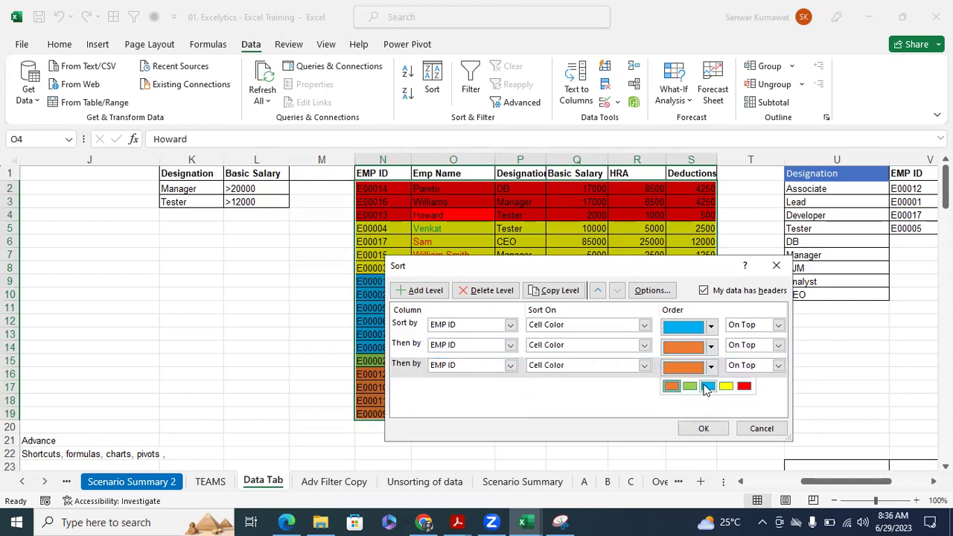
click(724, 384)
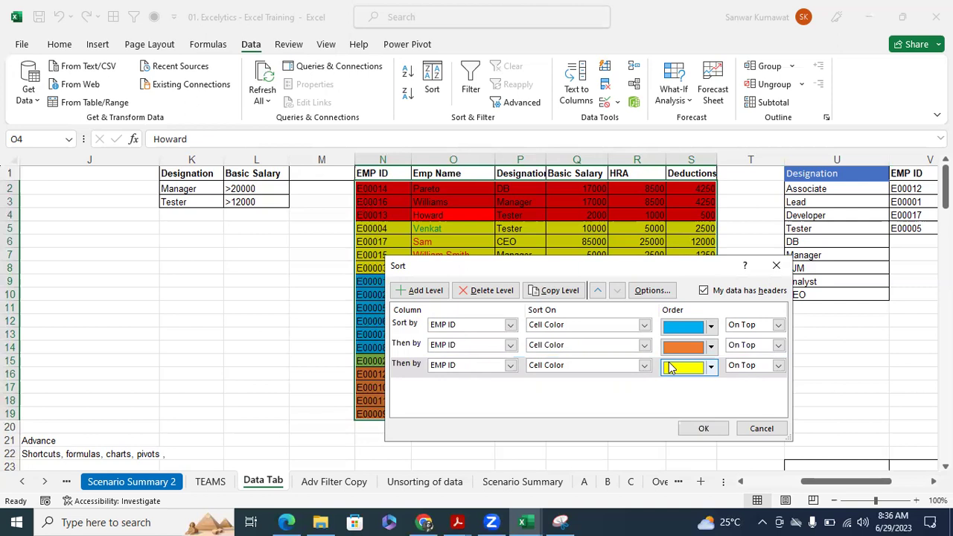
click(703, 428)
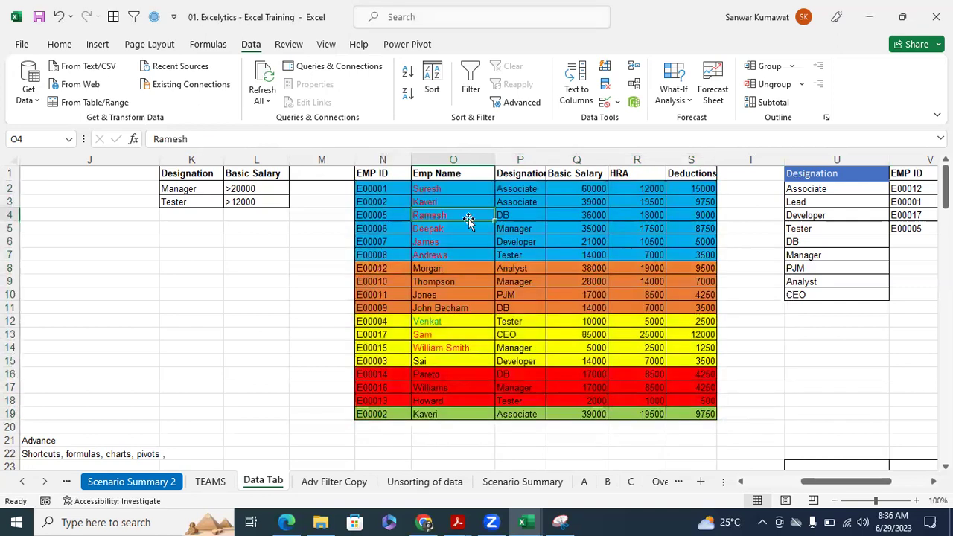
click(394, 204)
click(390, 282)
- Compare the colour-sorted table with the earlier Snipping Tool capture, then select cell N3
click(387, 336)
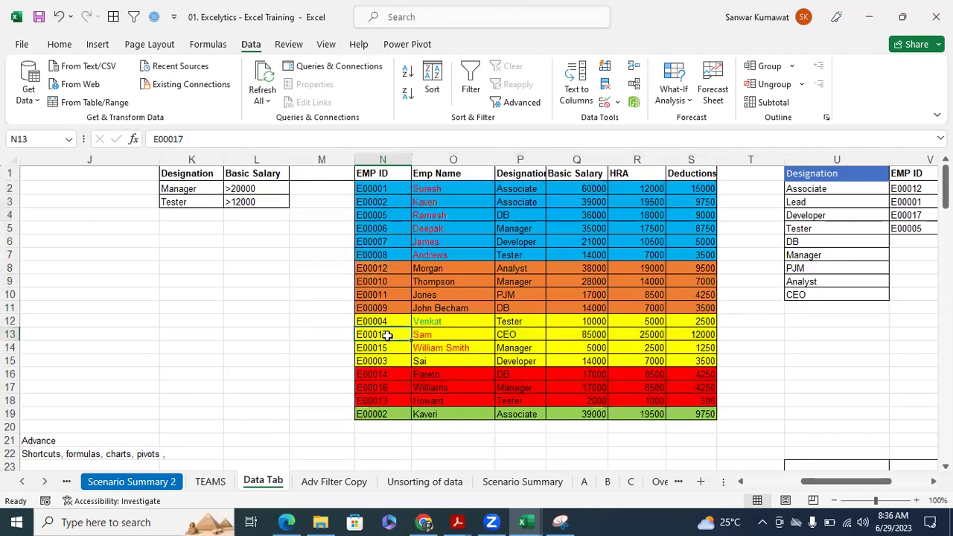
click(560, 522)
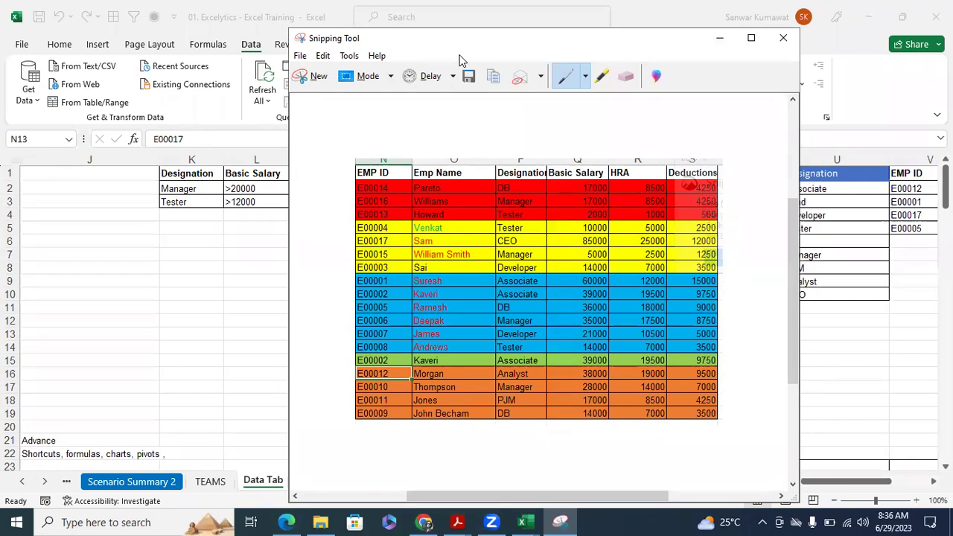
key(super+Left)
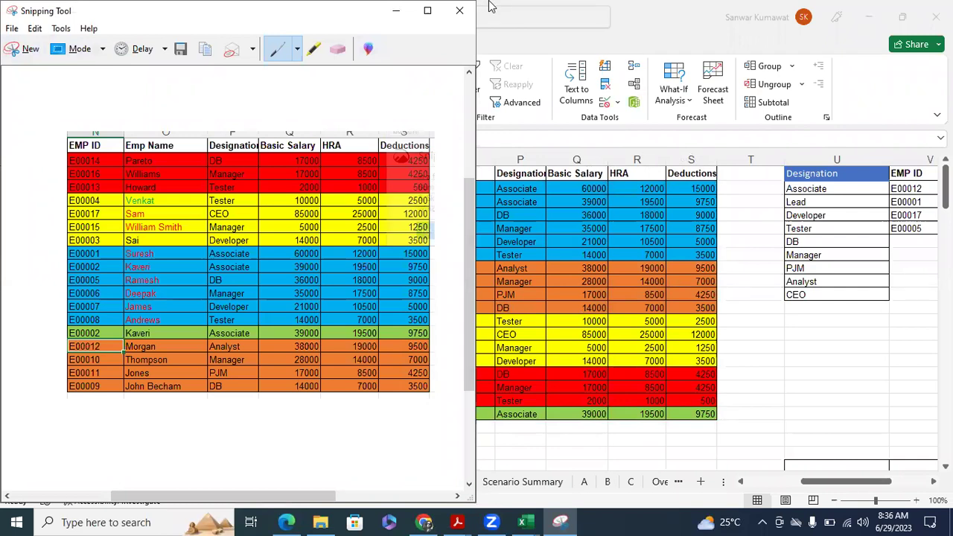
click(396, 10)
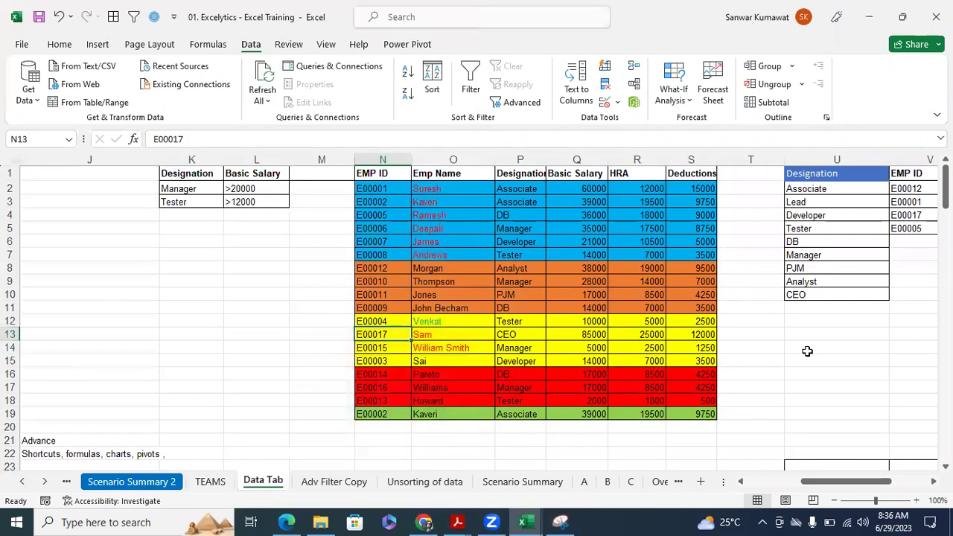
click(851, 323)
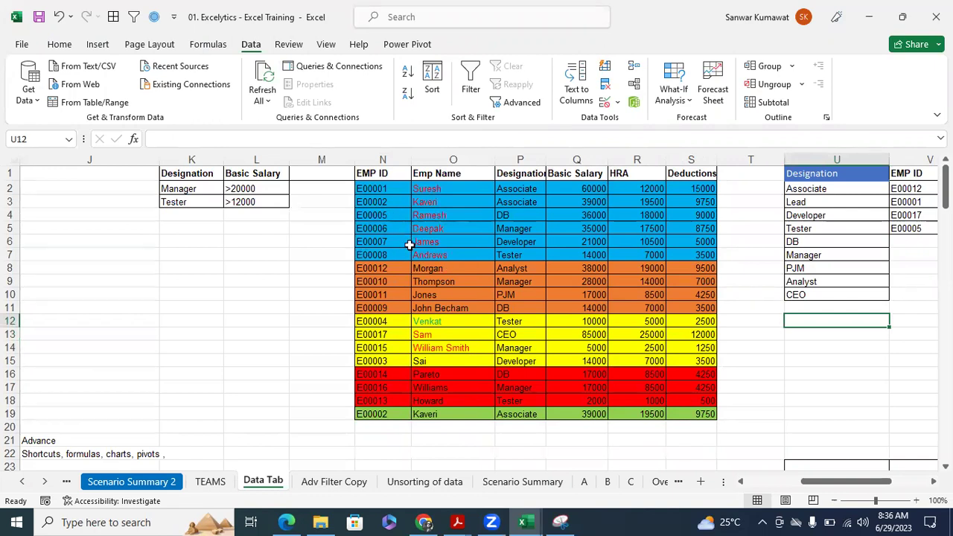
click(563, 521)
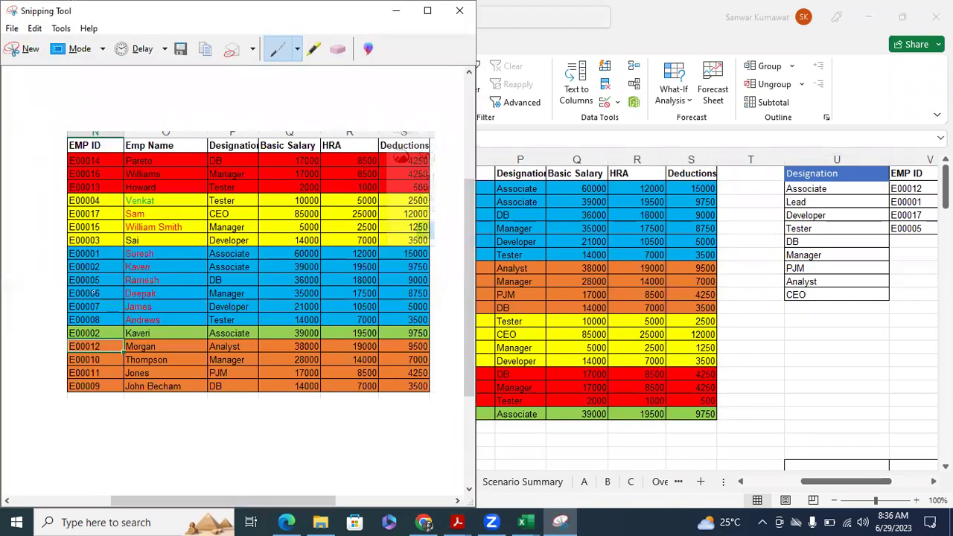
click(798, 310)
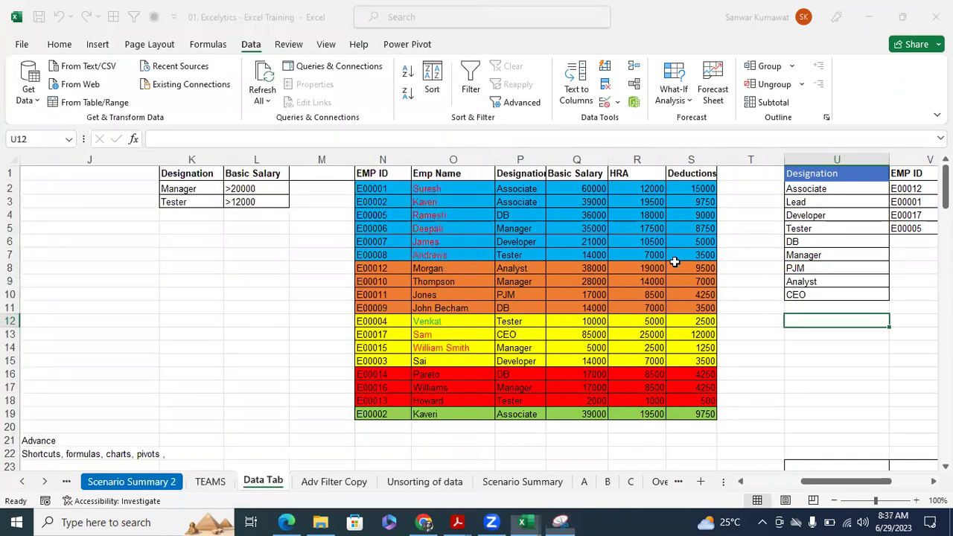
click(384, 207)
- Open Custom Sort from N3, remove the blue and orange levels, and make red the first colour
right_click(387, 202)
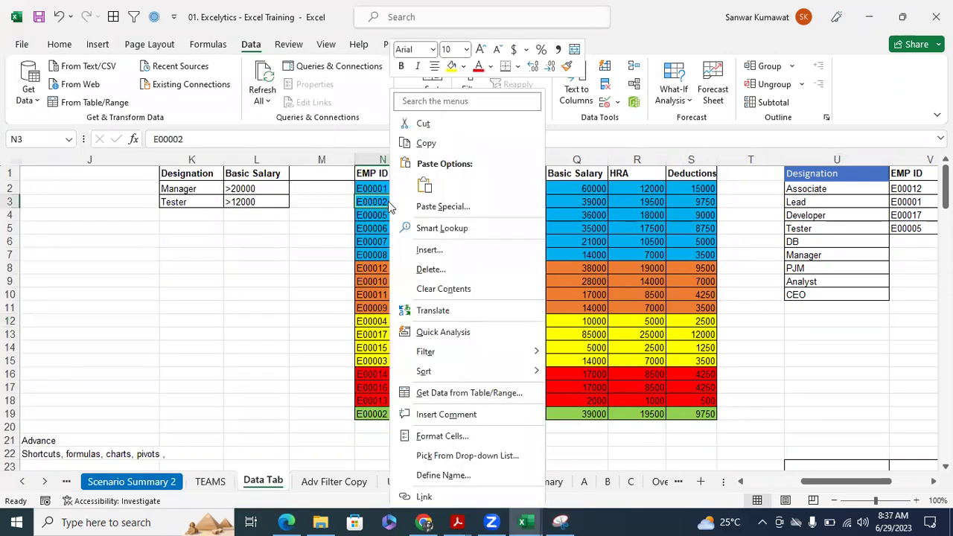
mouse_move(432, 375)
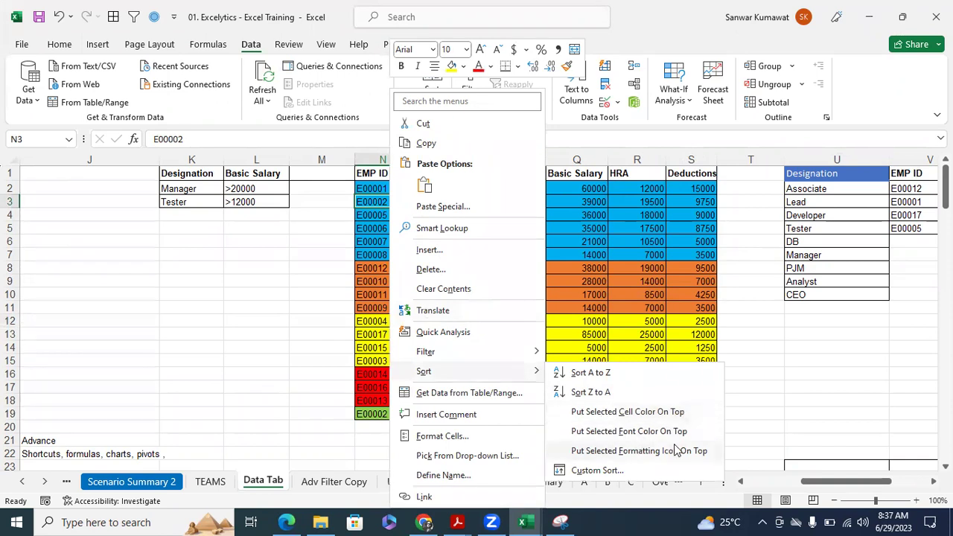
click(591, 476)
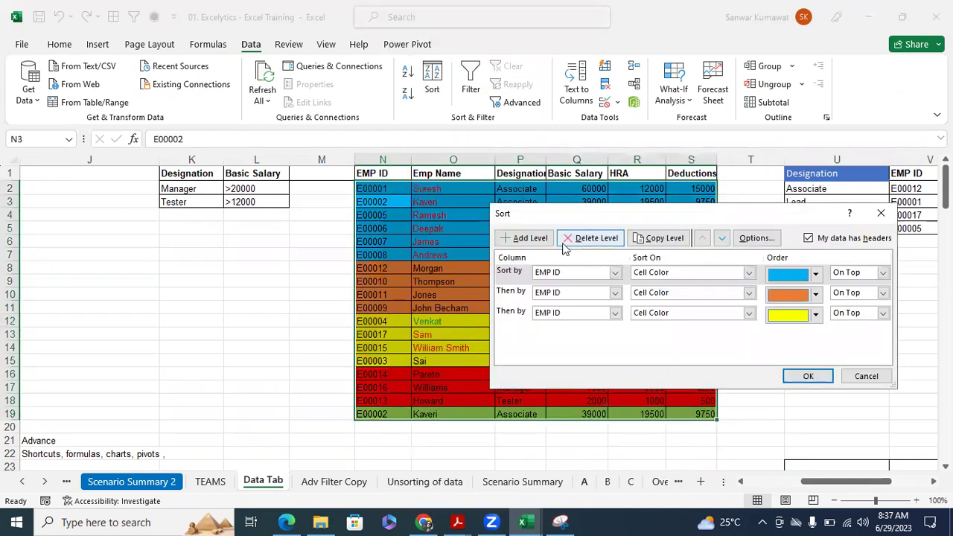
click(580, 245)
click(585, 248)
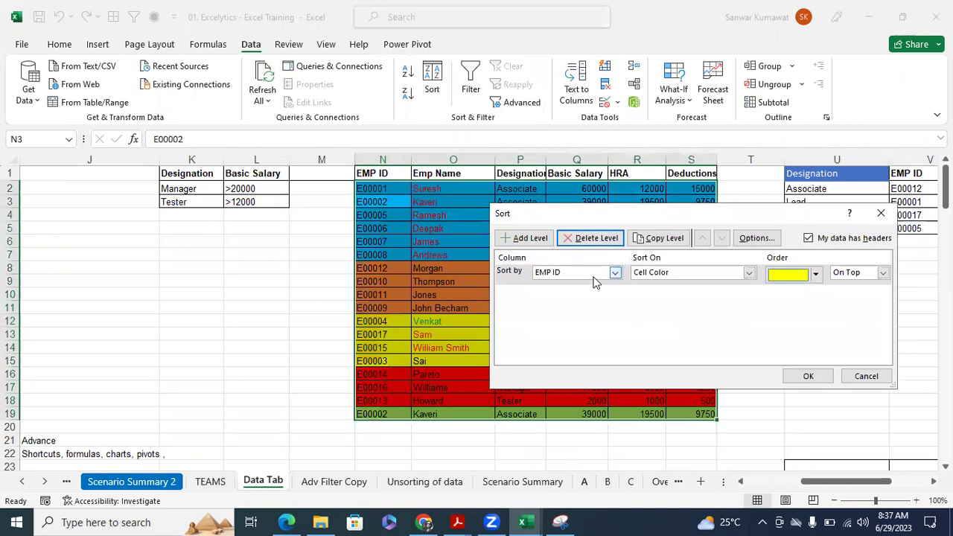
click(560, 522)
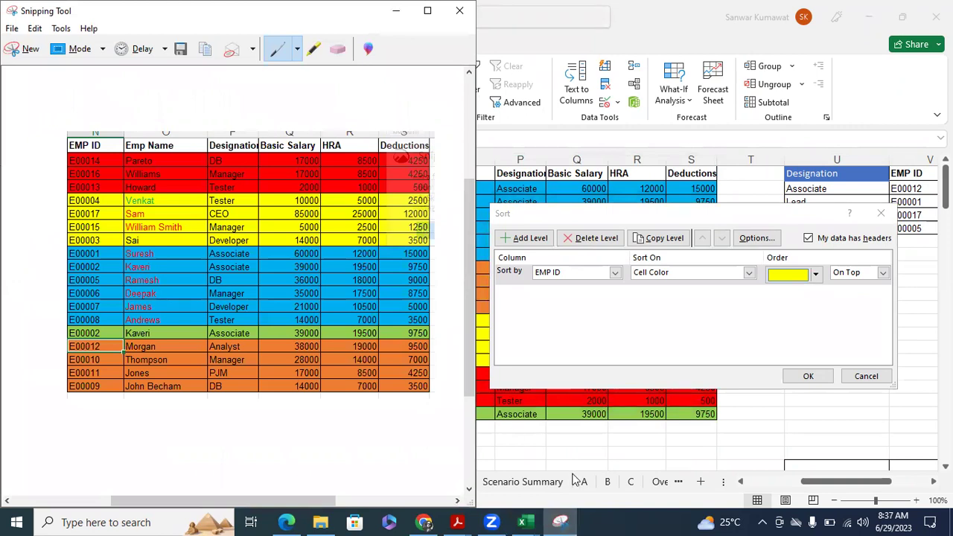
click(610, 444)
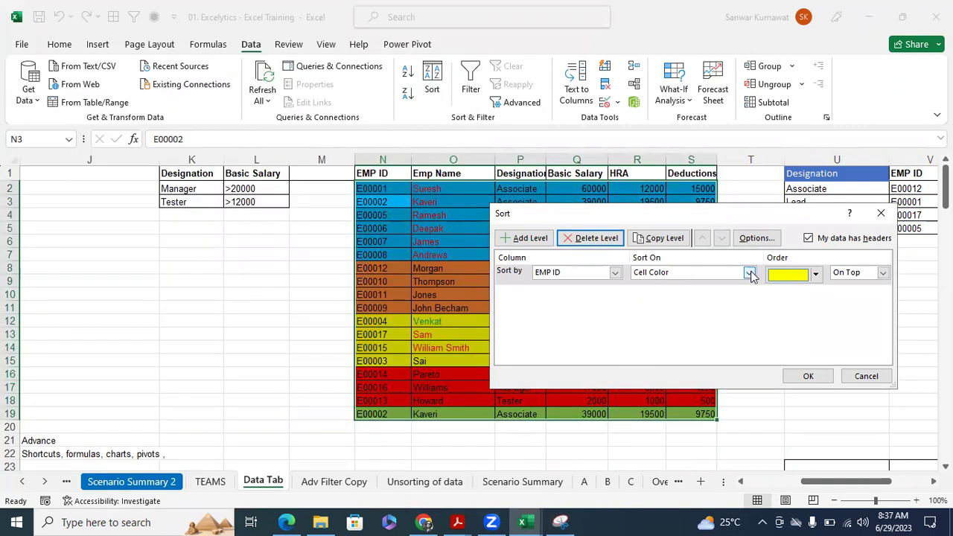
click(815, 274)
click(814, 296)
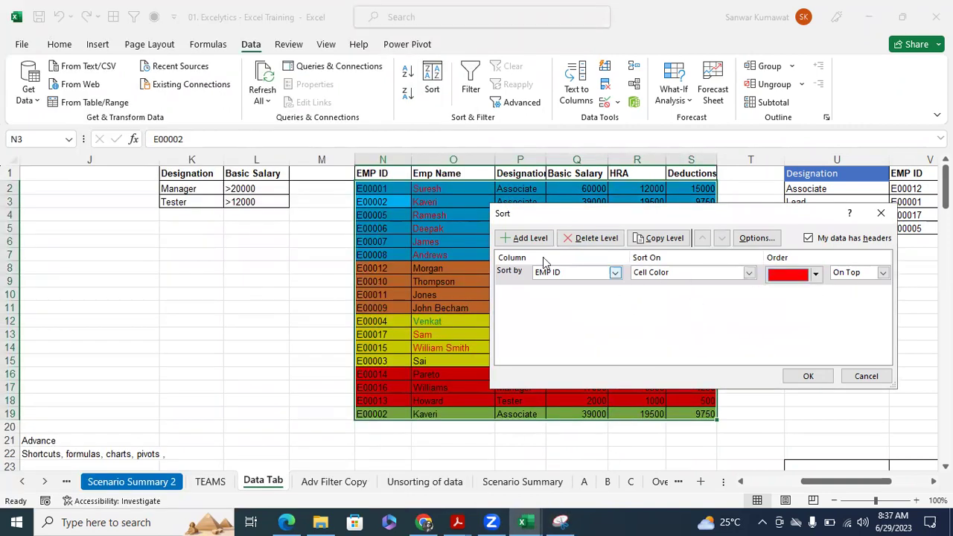
- Add a second EMP ID Cell Color level with yellow On Top
click(525, 239)
click(615, 293)
click(602, 306)
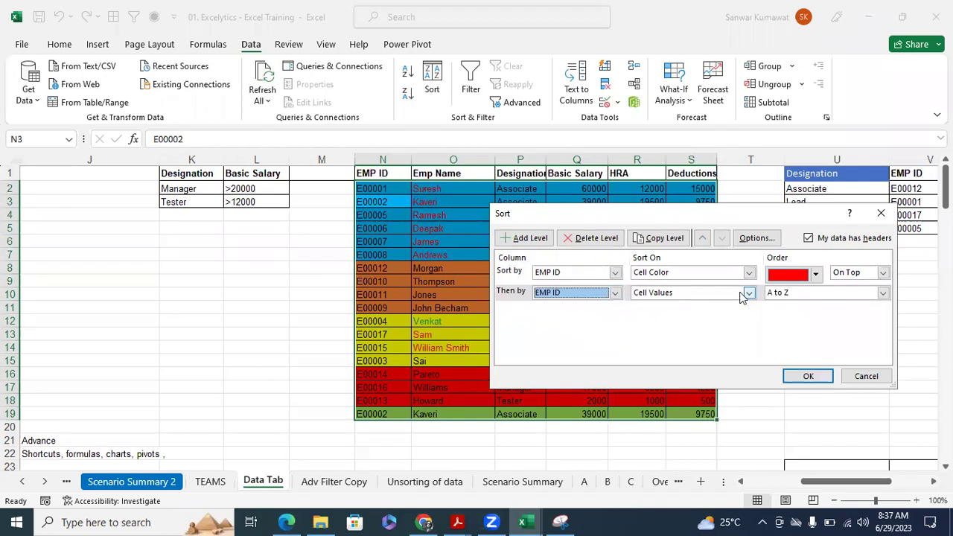
click(748, 294)
click(717, 314)
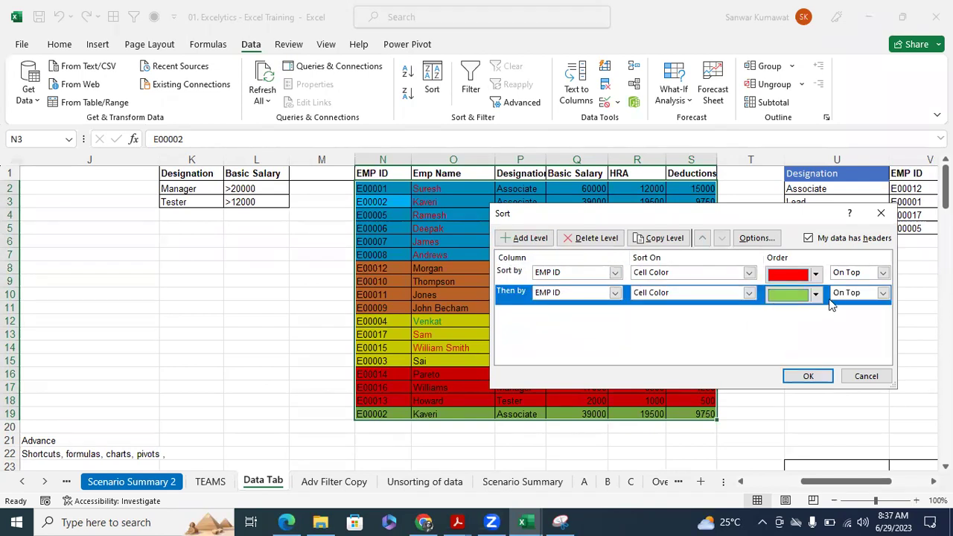
click(816, 294)
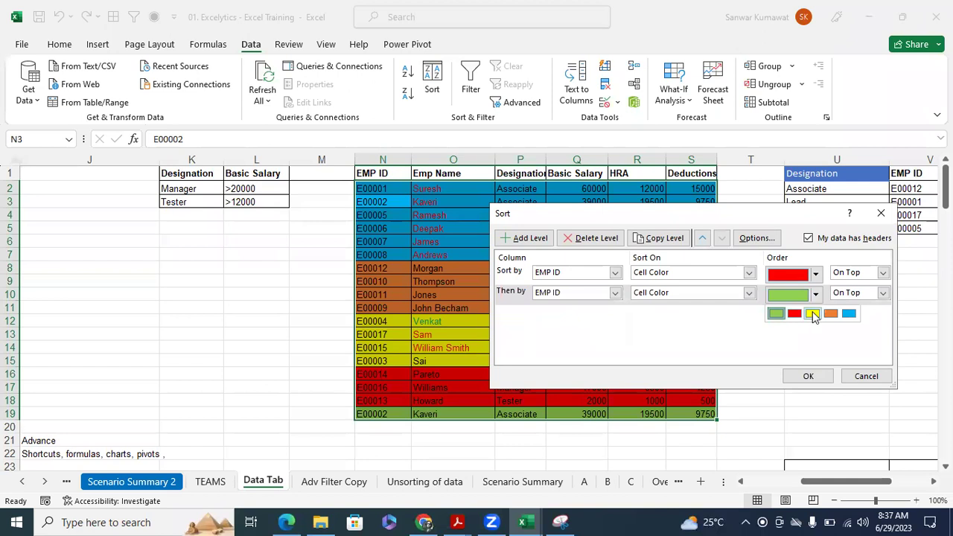
click(813, 313)
- Add a third EMP ID Cell Color level with blue On Top and apply the sort
click(525, 238)
click(615, 313)
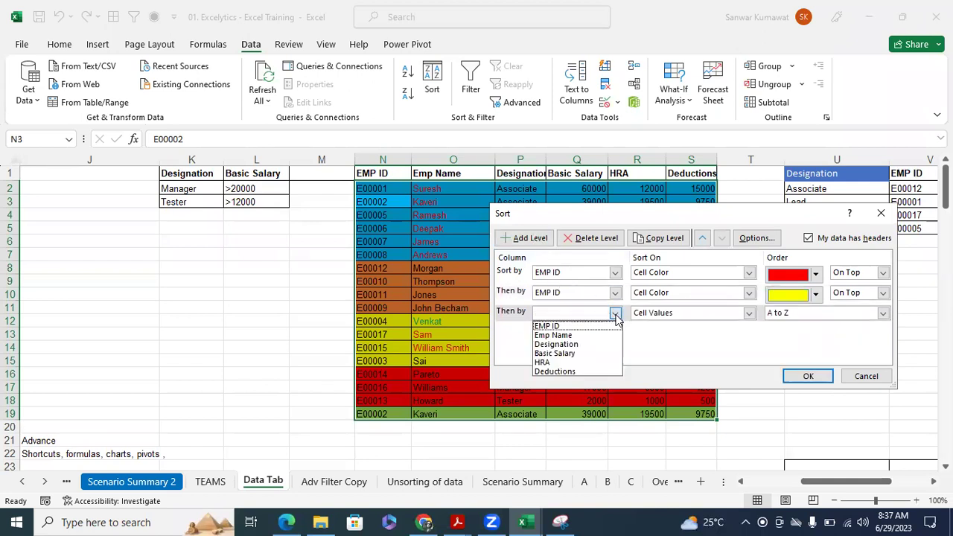
click(600, 324)
click(749, 312)
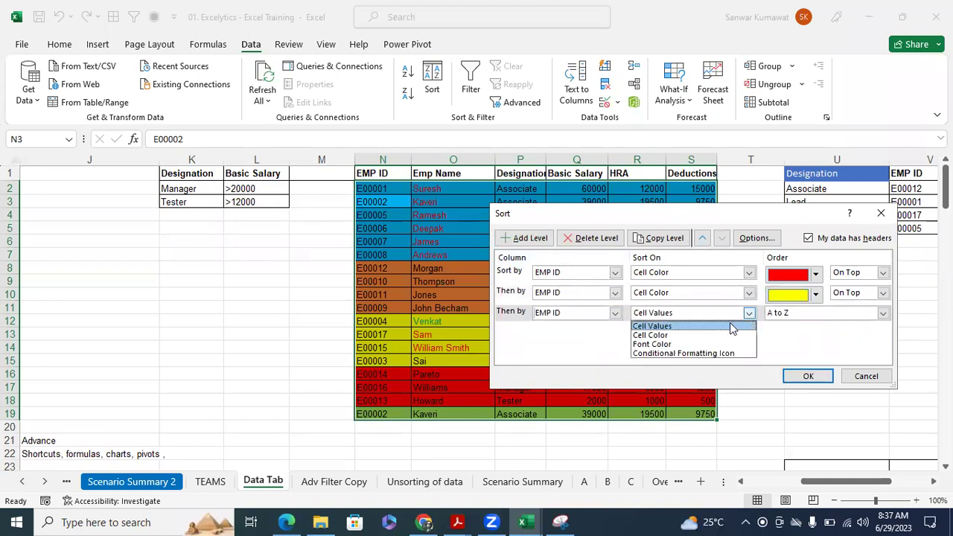
click(719, 334)
click(816, 314)
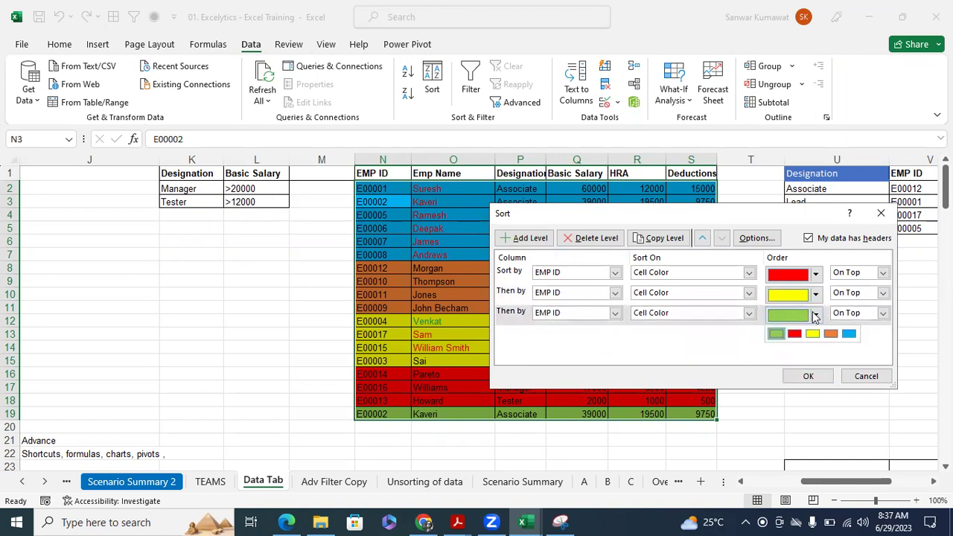
click(851, 336)
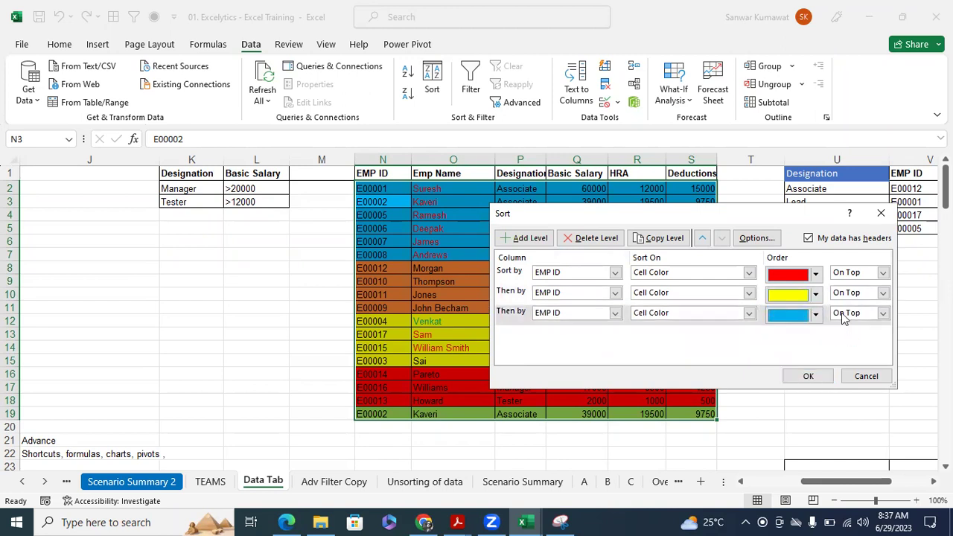
click(809, 378)
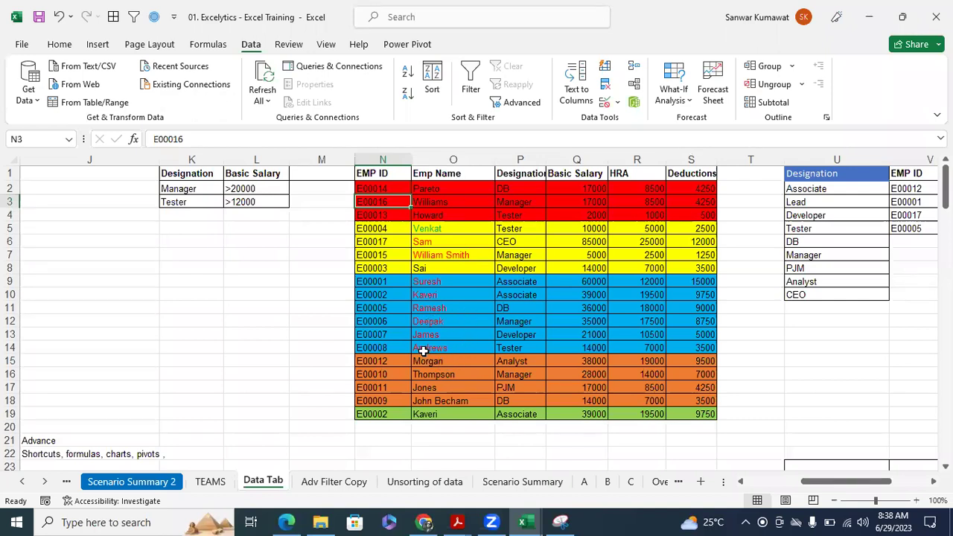
- Sort with Put Selected Font Color On Top using Suresh's red-font name cell
click(442, 254)
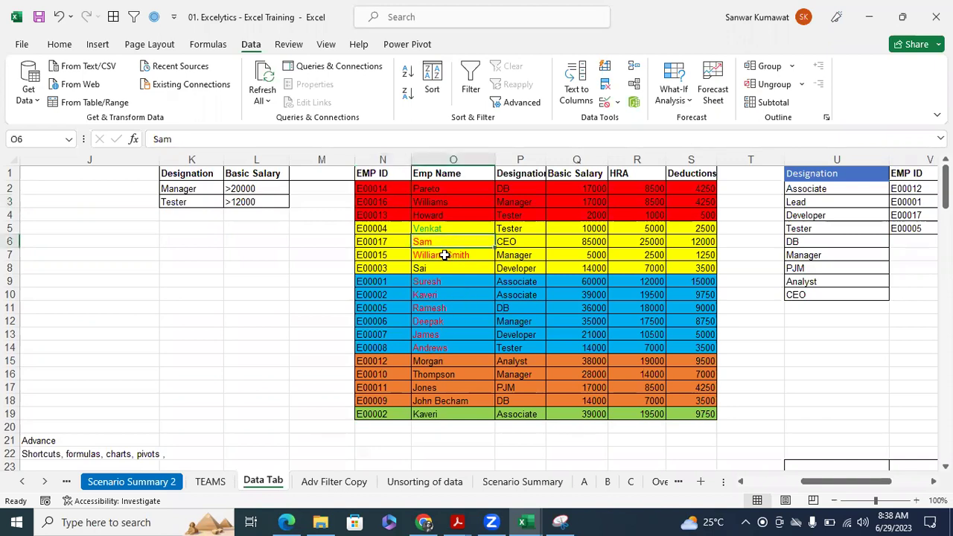
click(430, 280)
click(435, 295)
click(439, 308)
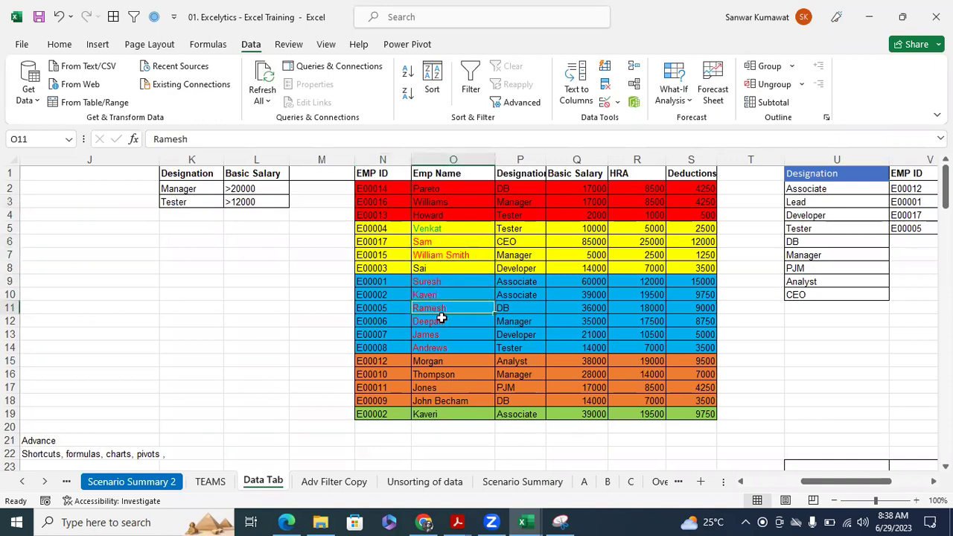
right_click(442, 280)
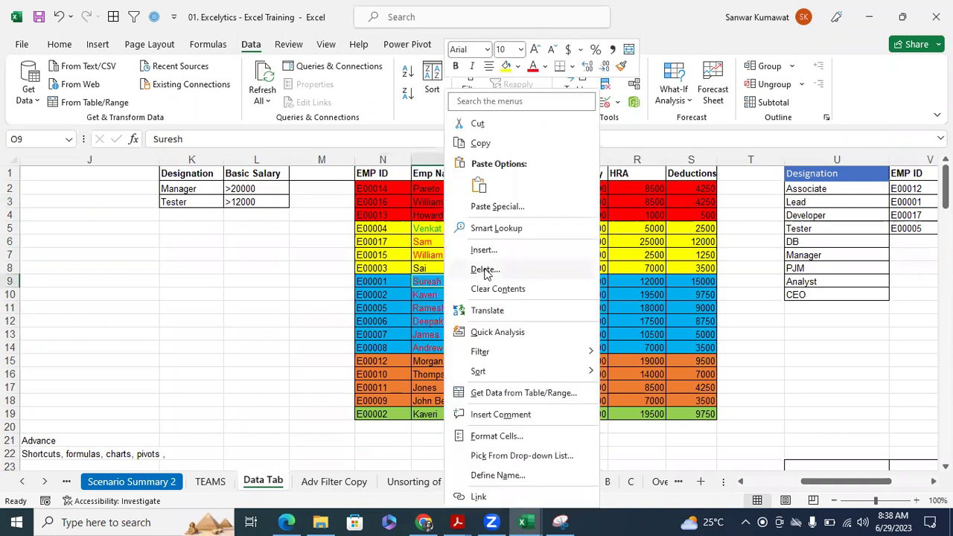
mouse_move(491, 373)
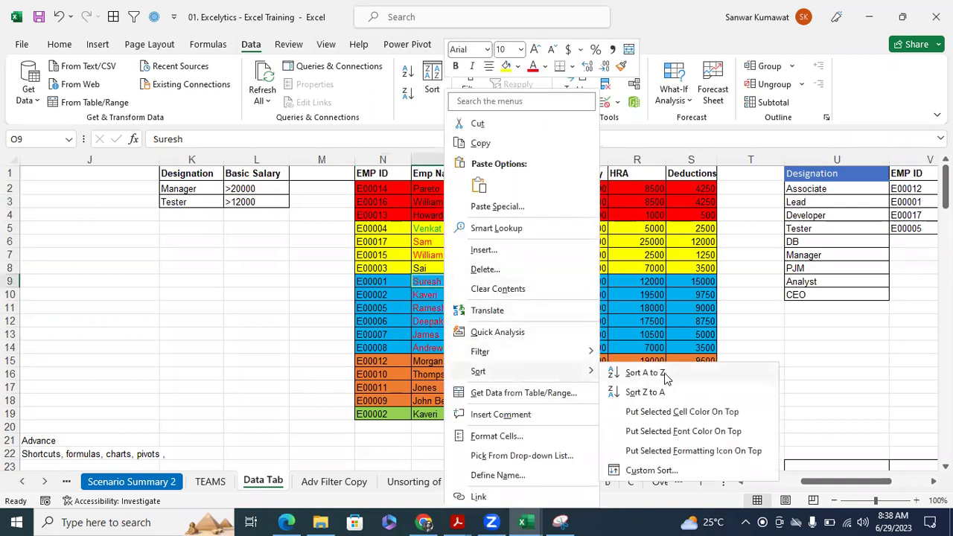
click(660, 439)
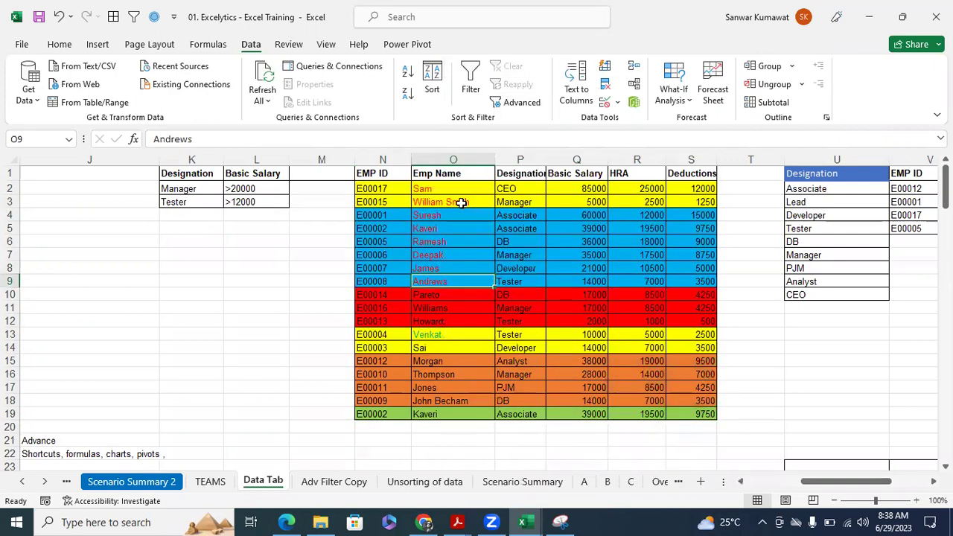
- Check the eight moved names, then return to the original A1:F18 table and select C1
drag(449, 183, 442, 277)
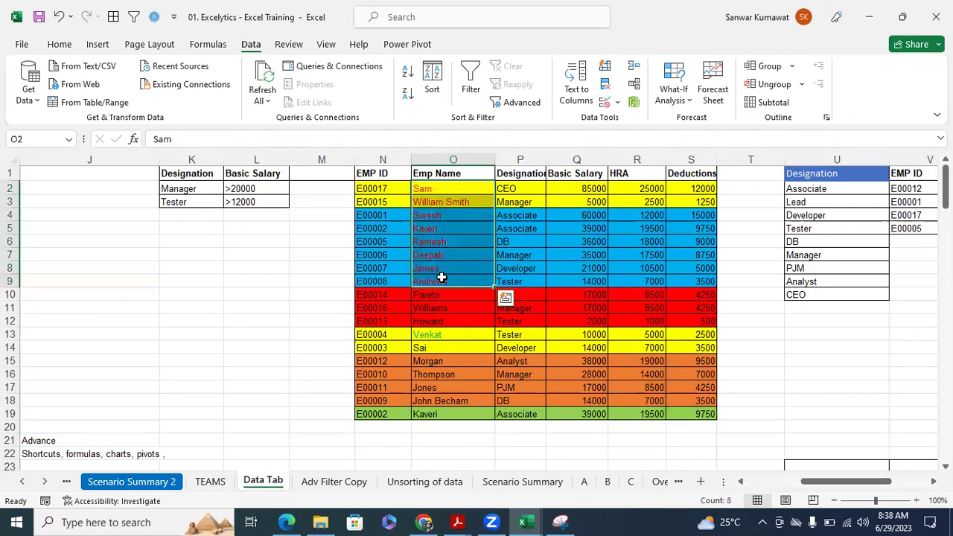
click(567, 255)
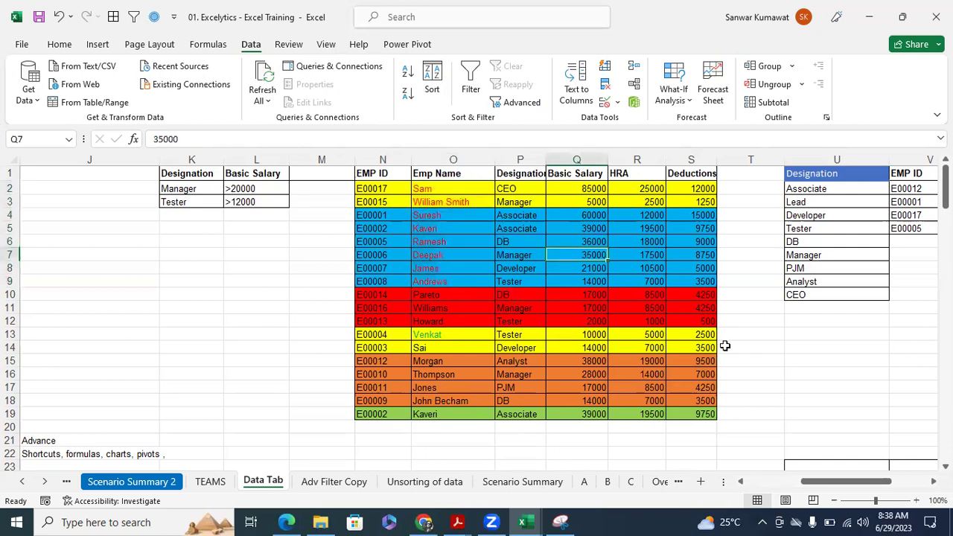
click(752, 485)
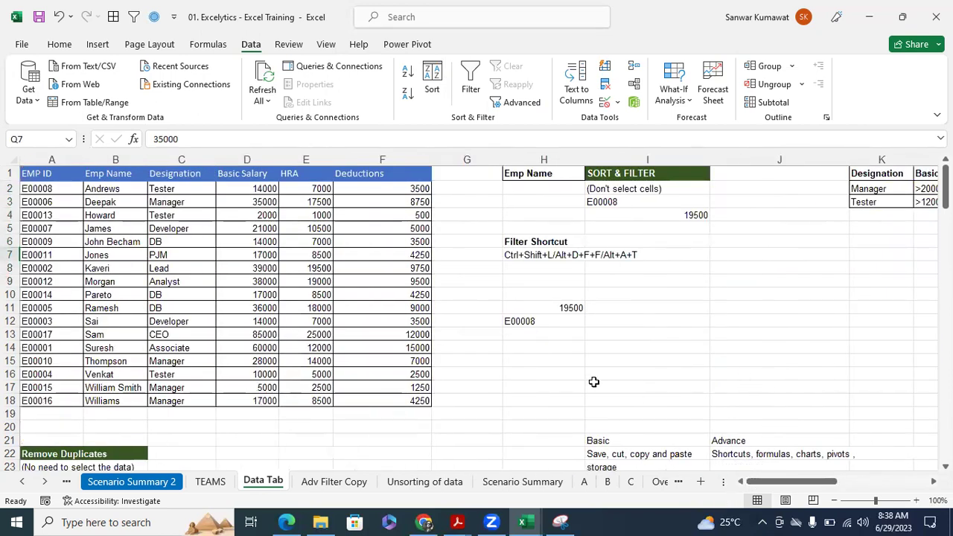
click(548, 326)
scroll(453, 309, down, 4)
scroll(452, 309, up, 4)
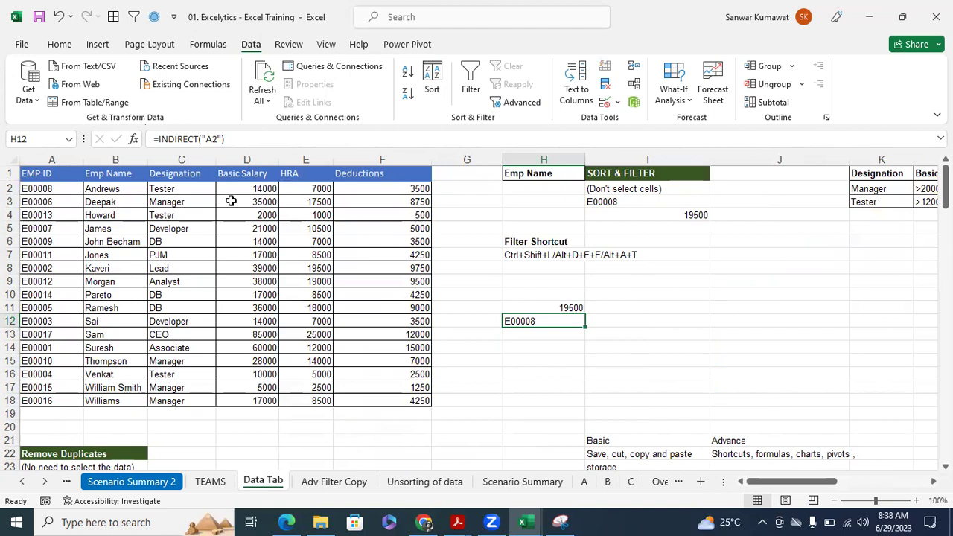
click(182, 173)
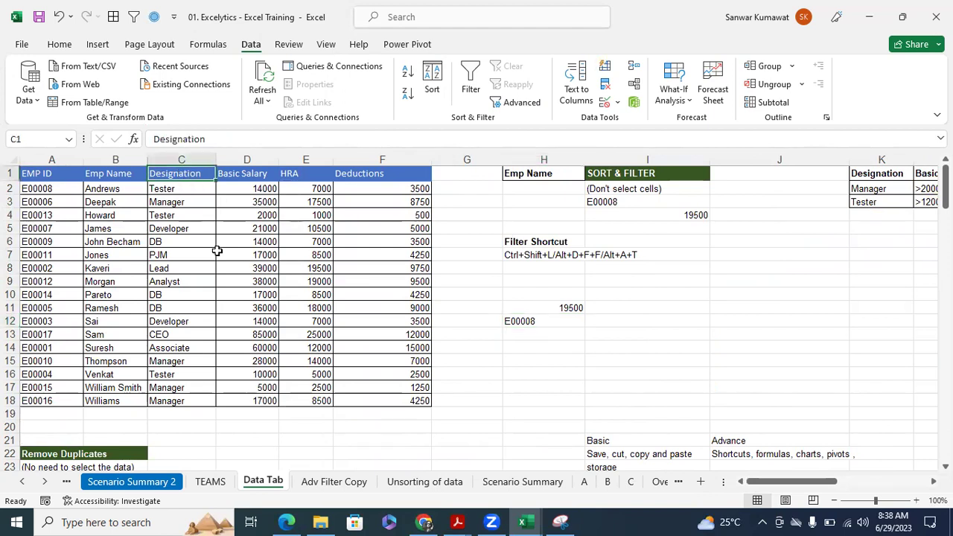
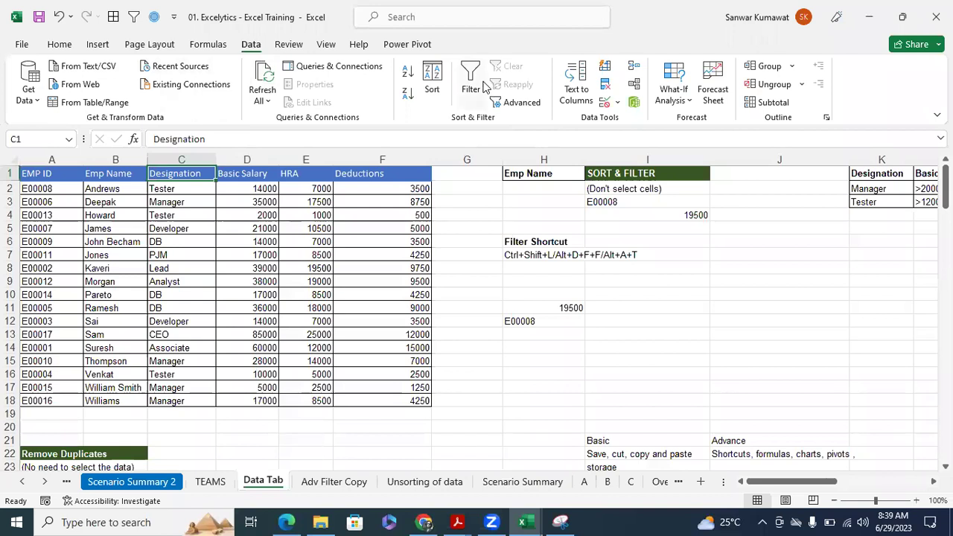
- Turn on filtering for the employee table's header row
click(471, 83)
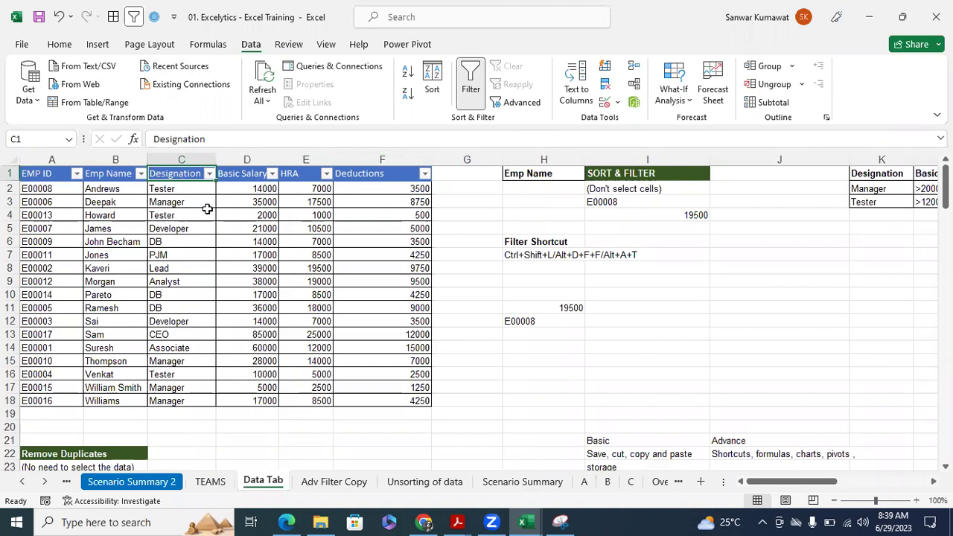
- Filter the Designation column to show only the Manager rows
click(209, 174)
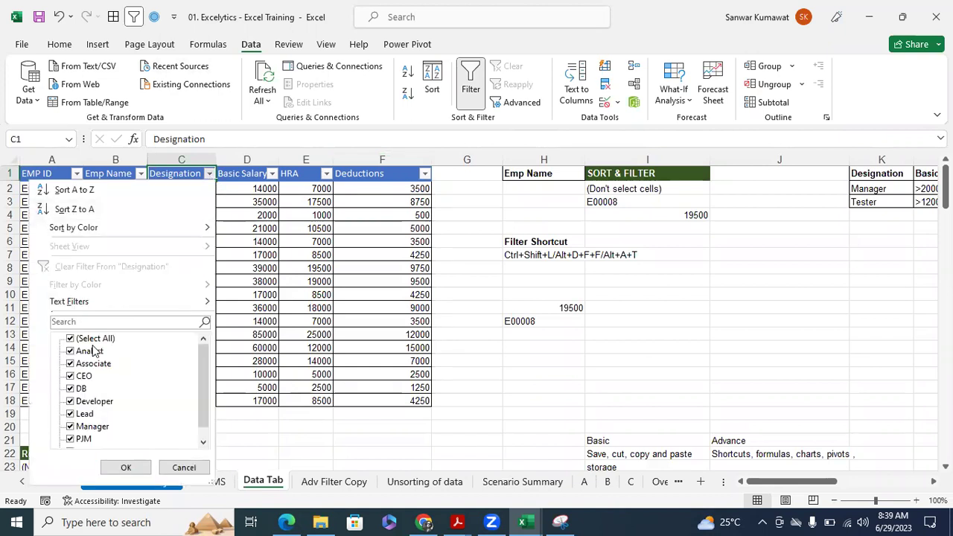
click(94, 339)
click(105, 427)
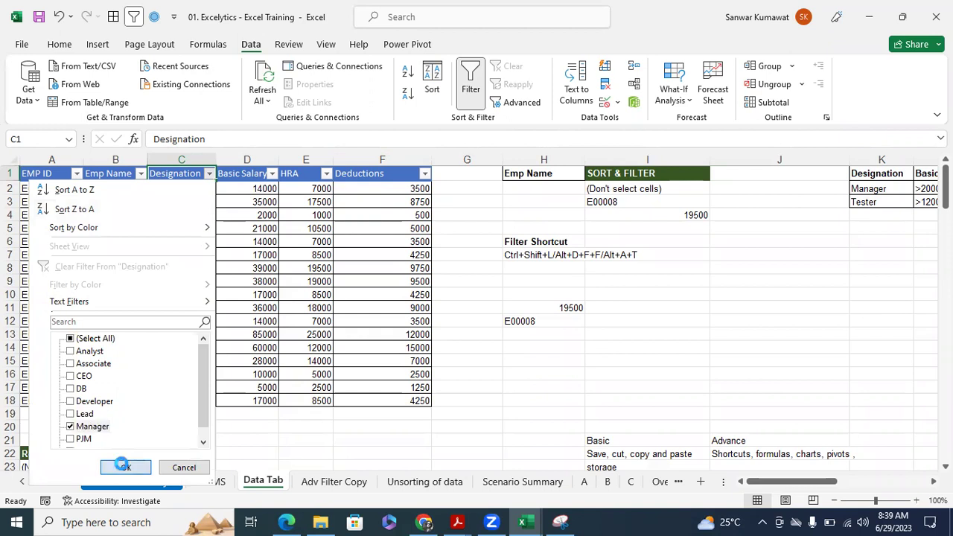
click(126, 466)
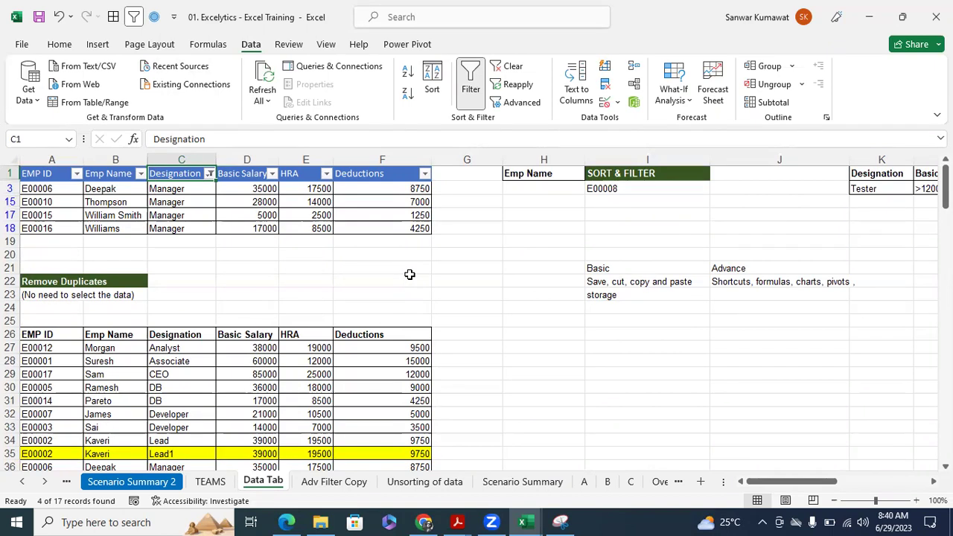
- Add Tester to the Designation filter alongside Manager
click(210, 174)
scroll(141, 387, down, 1)
click(87, 439)
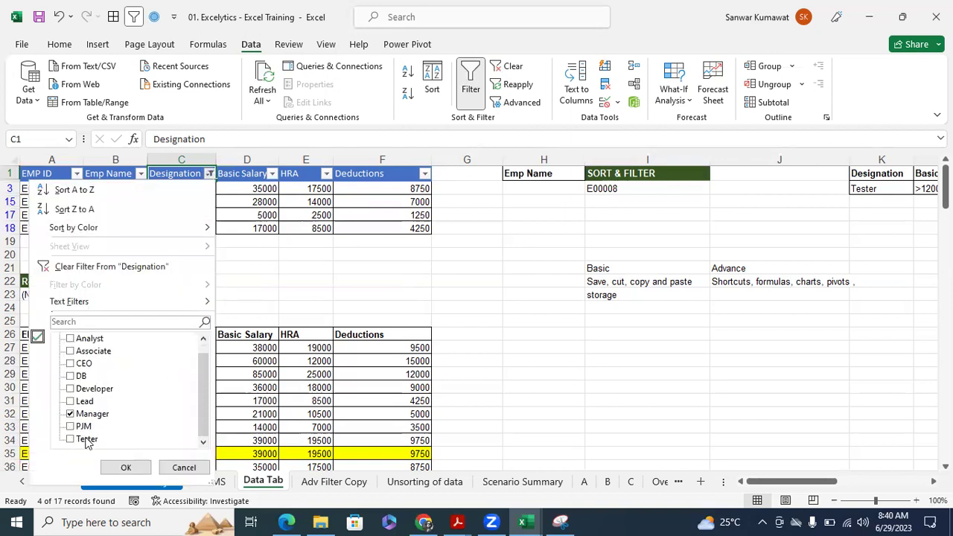
click(126, 466)
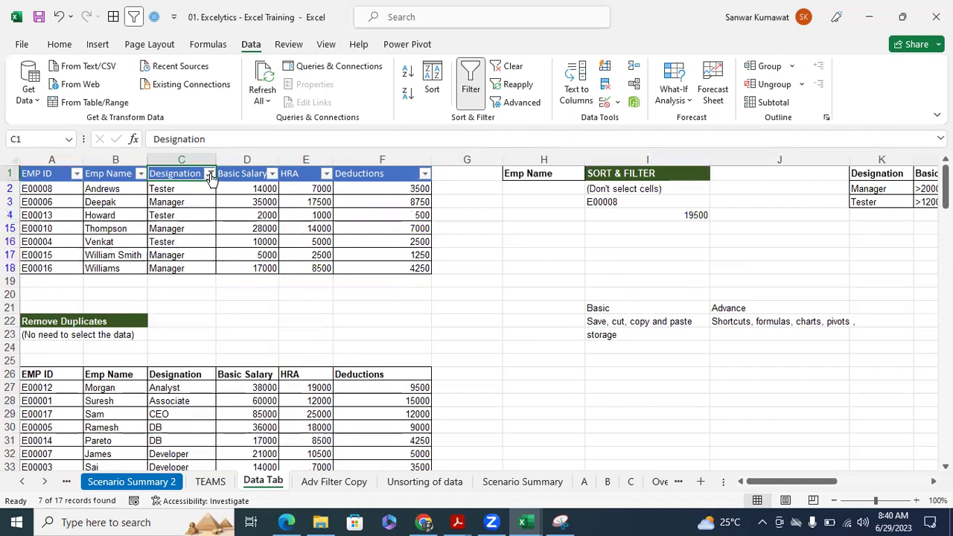
- Clear the Designation filter, then reapply it with Manager only
click(210, 174)
click(138, 268)
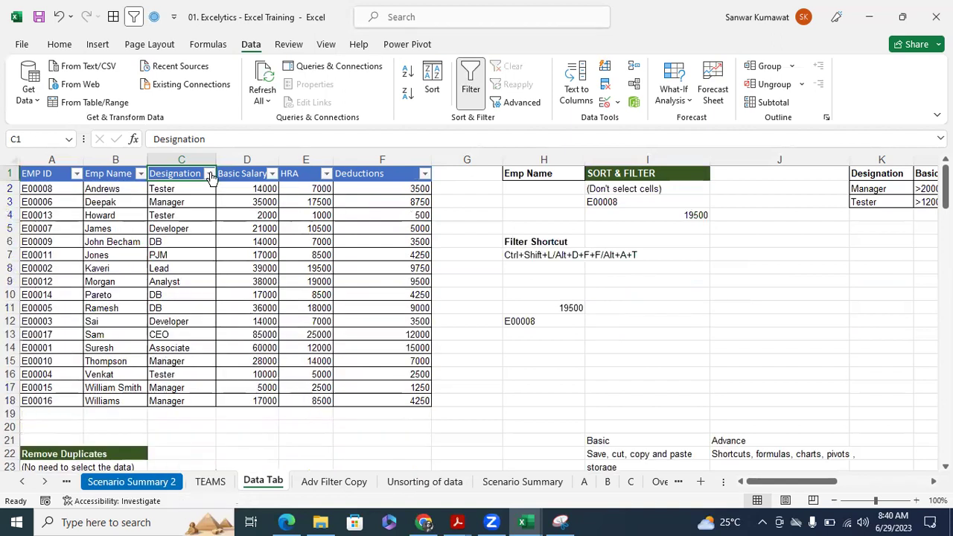
click(210, 173)
click(103, 340)
scroll(121, 393, down, 1)
scroll(106, 408, up, 1)
click(92, 427)
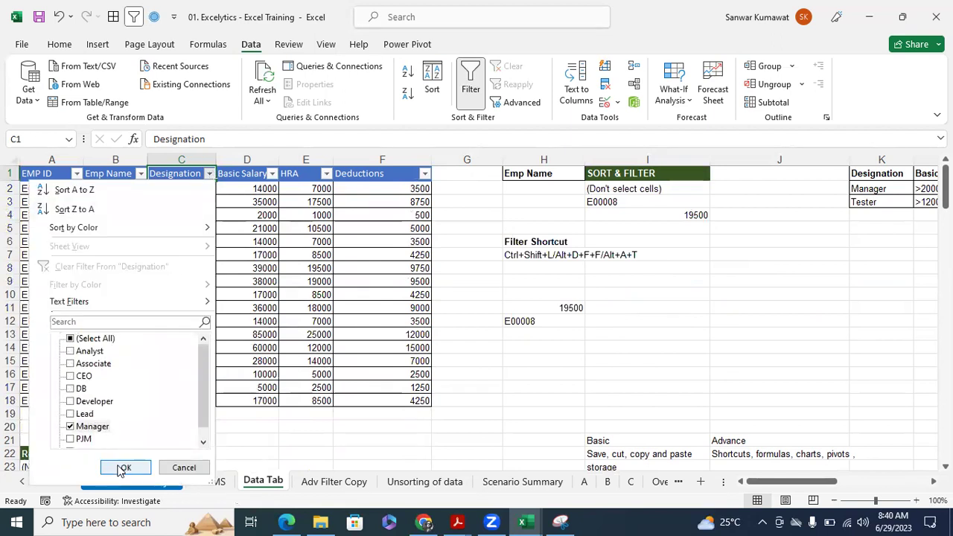
click(123, 467)
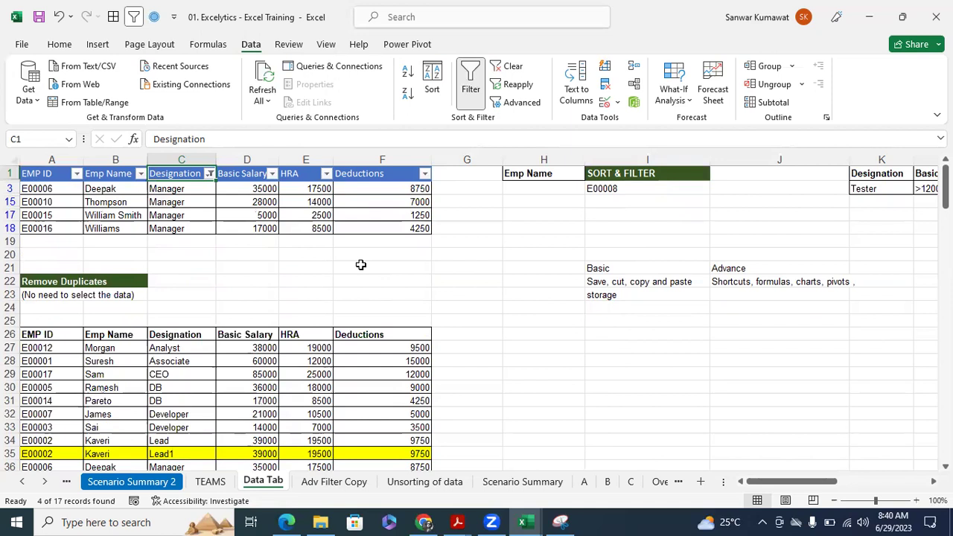
- Try ticking only the 35000 and 28000 Basic Salary values, then re-tick all values
click(272, 173)
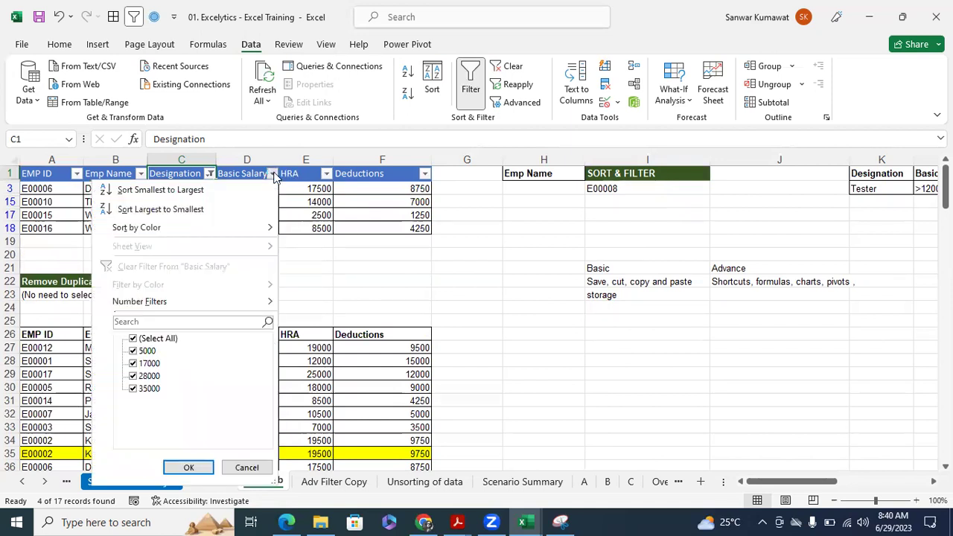
click(148, 340)
click(147, 389)
click(149, 376)
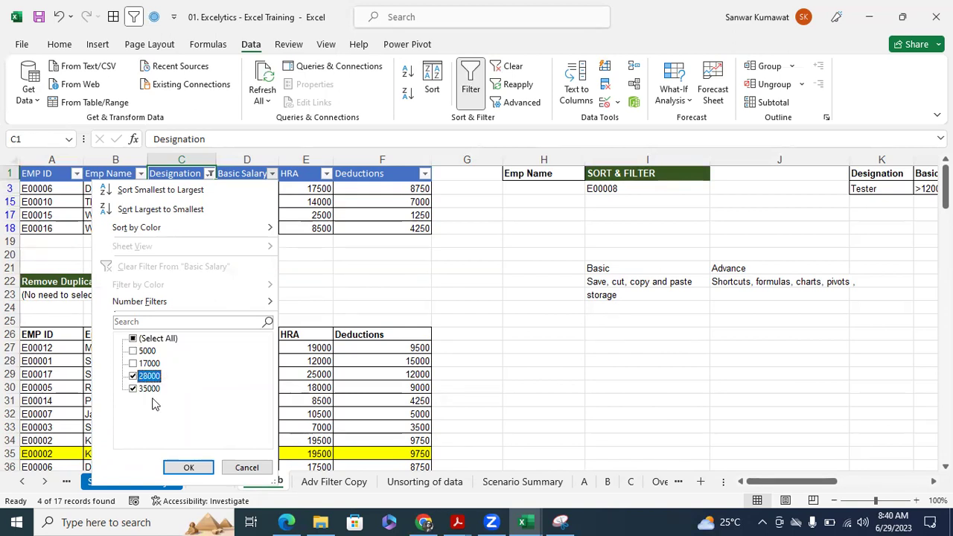
click(156, 340)
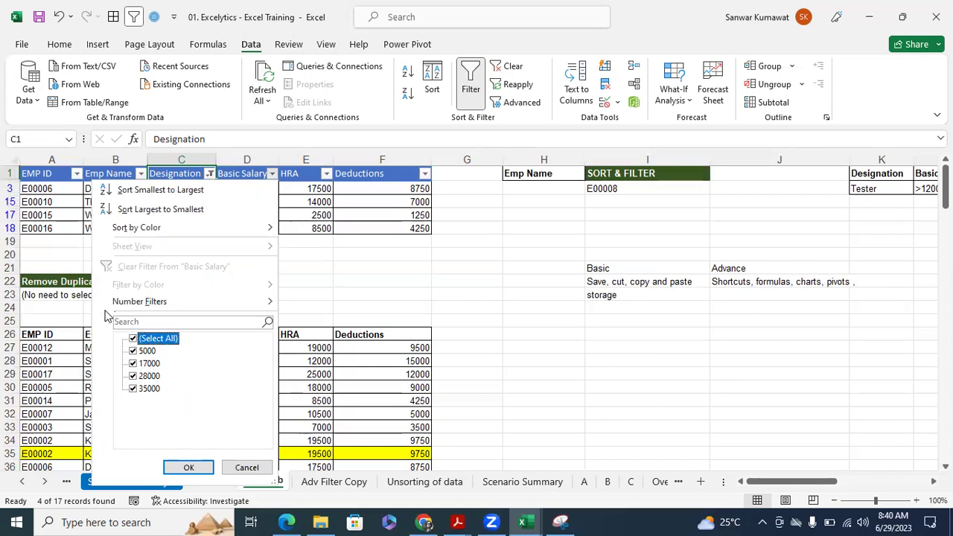
- Filter Basic Salary to values greater than 20000
mouse_move(122, 306)
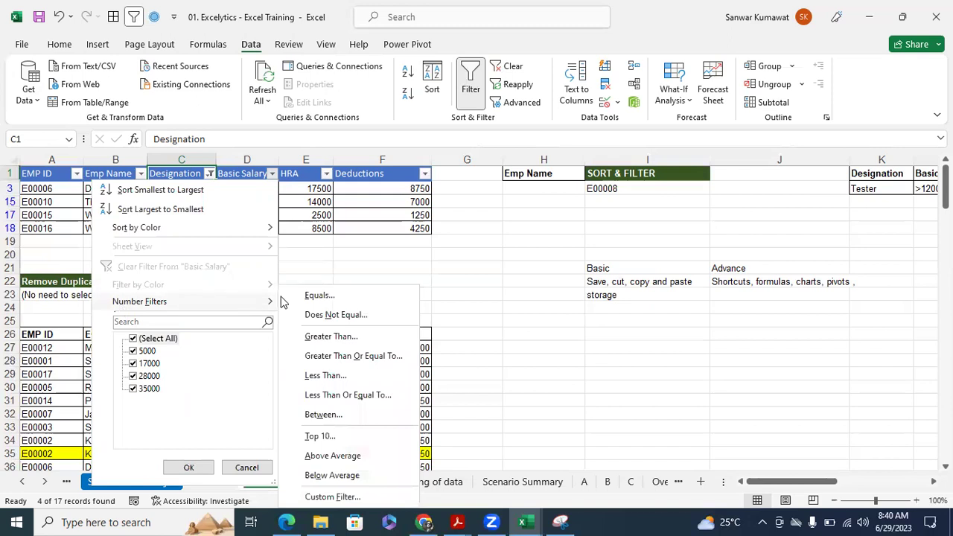
click(331, 337)
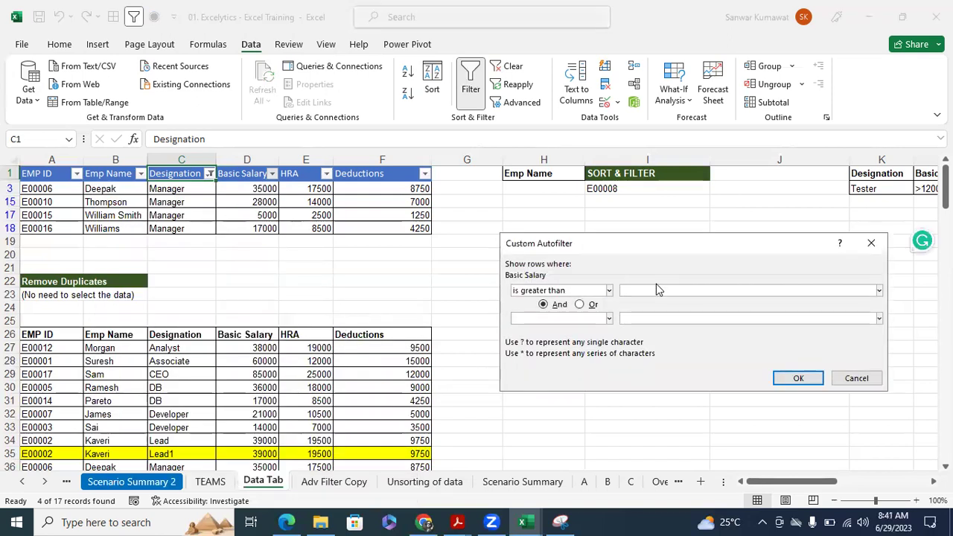
text(20000)
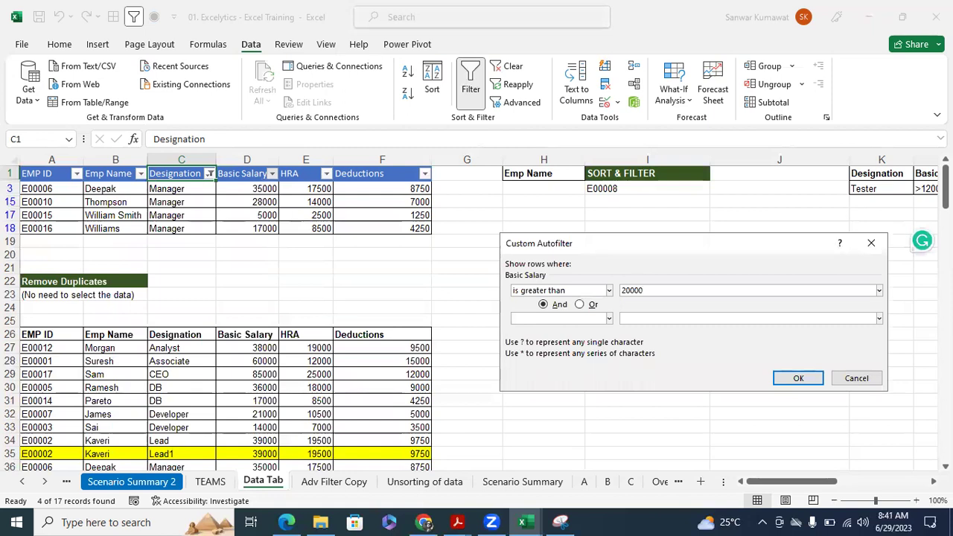
click(799, 378)
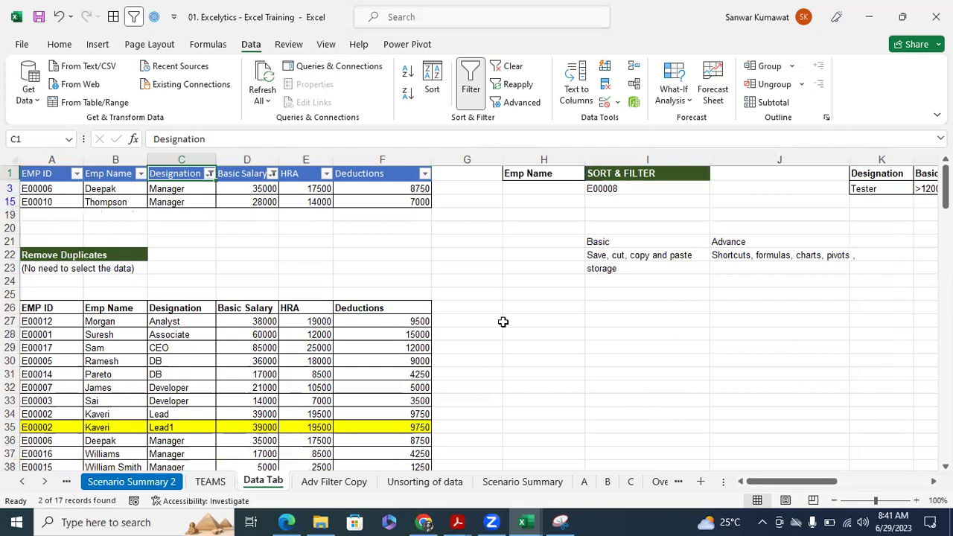
- Clear the Basic Salary filter and switch the Designation filter to Tester only
click(274, 177)
click(212, 262)
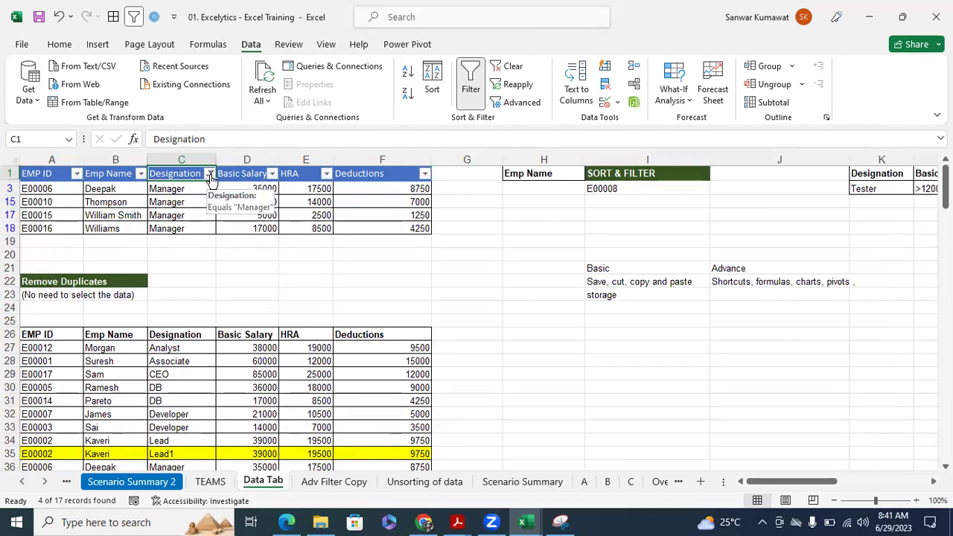
click(211, 176)
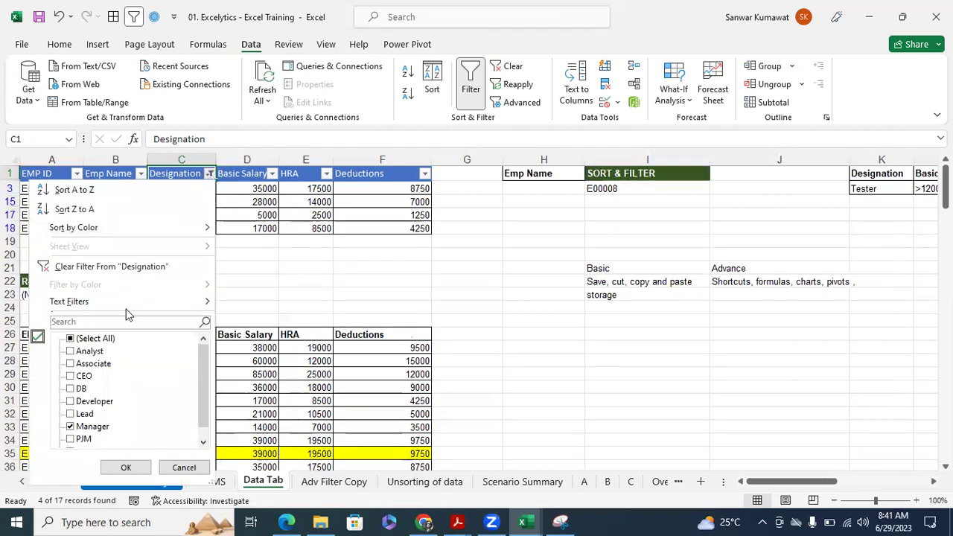
click(90, 426)
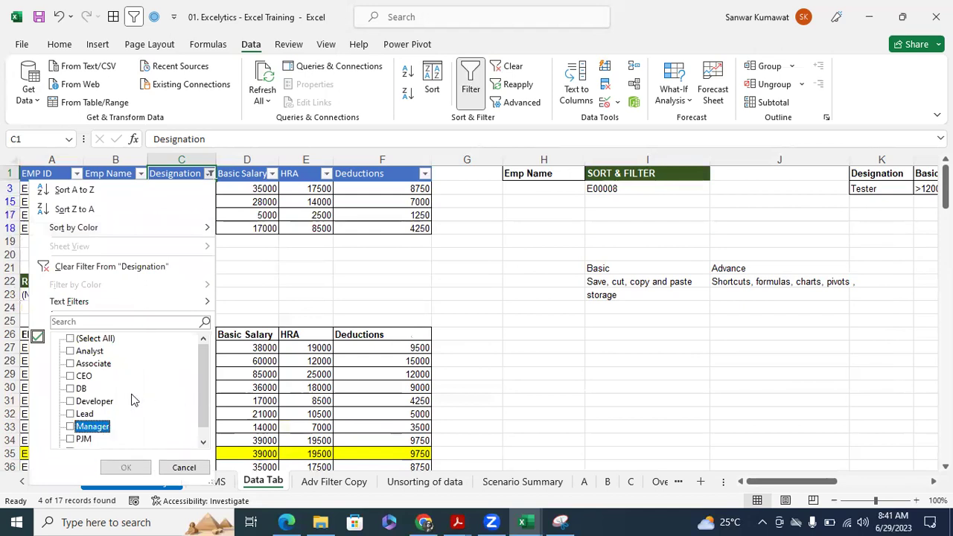
scroll(129, 397, down, 1)
click(86, 439)
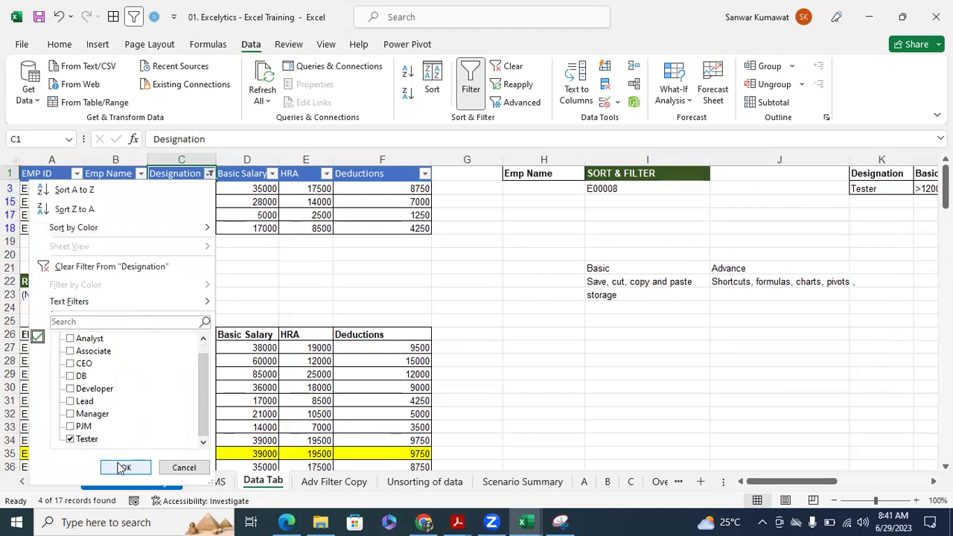
click(126, 467)
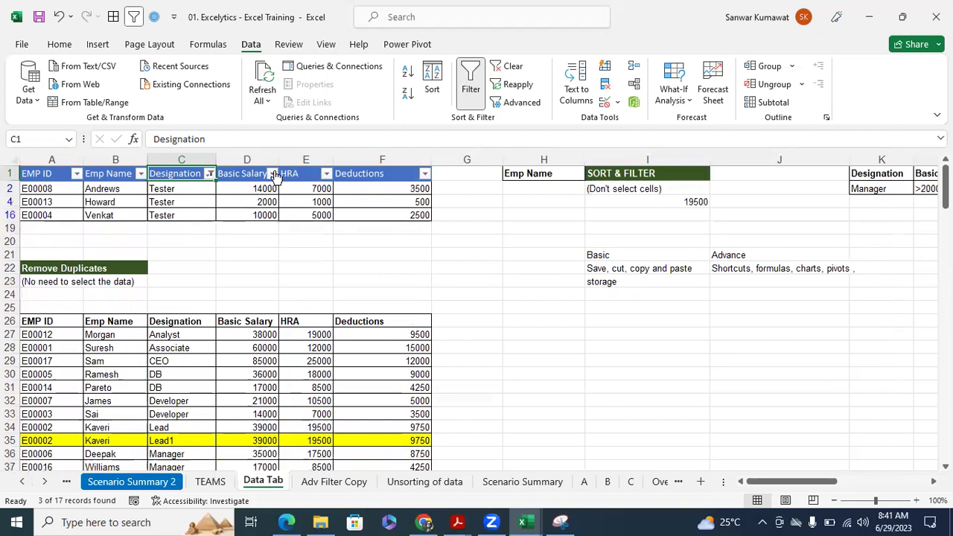
- Filter Basic Salary to greater than 12000, leaving a single Tester row
click(273, 174)
mouse_move(164, 300)
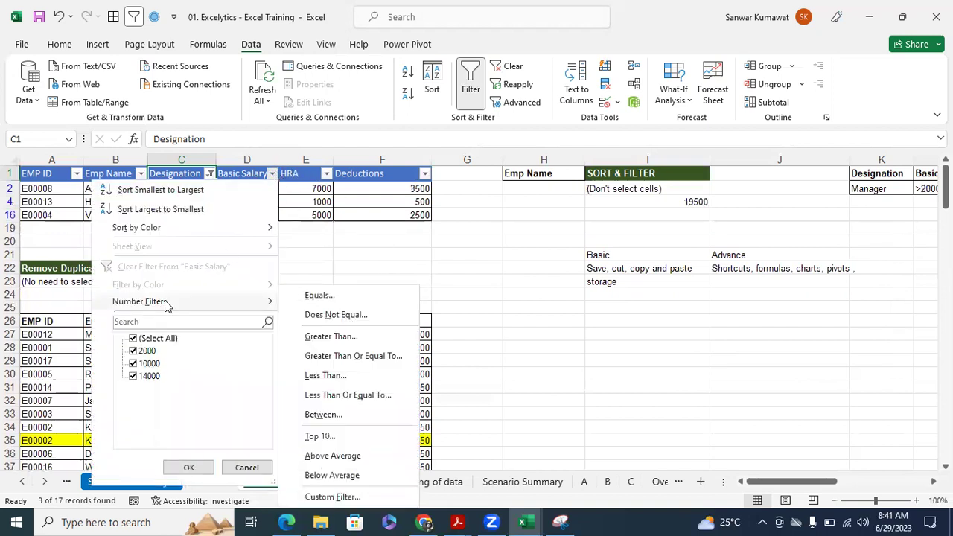
click(350, 336)
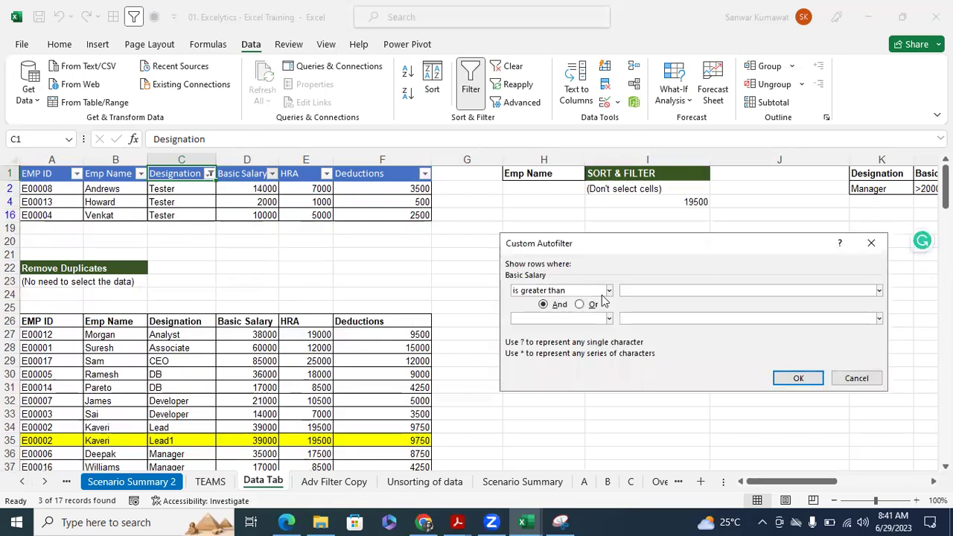
text(12000)
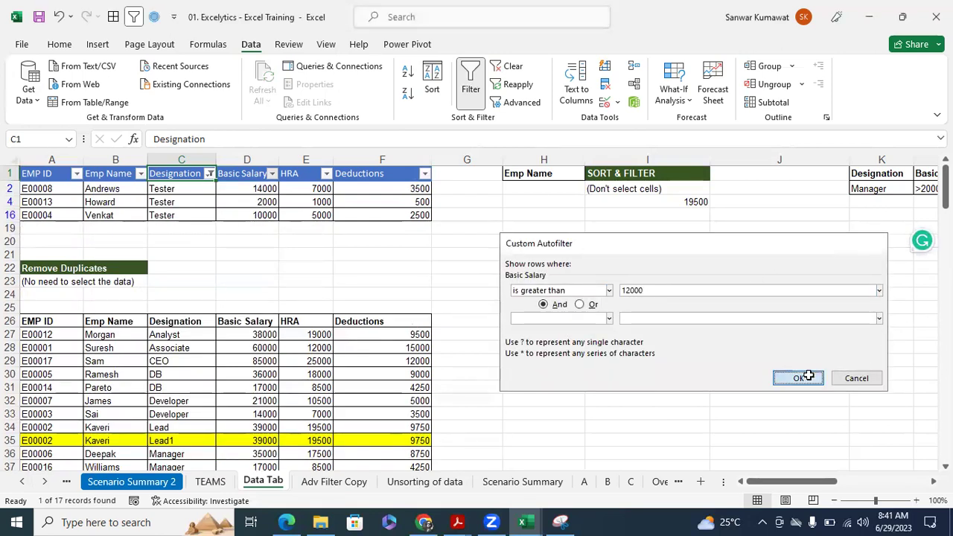
click(798, 377)
click(699, 372)
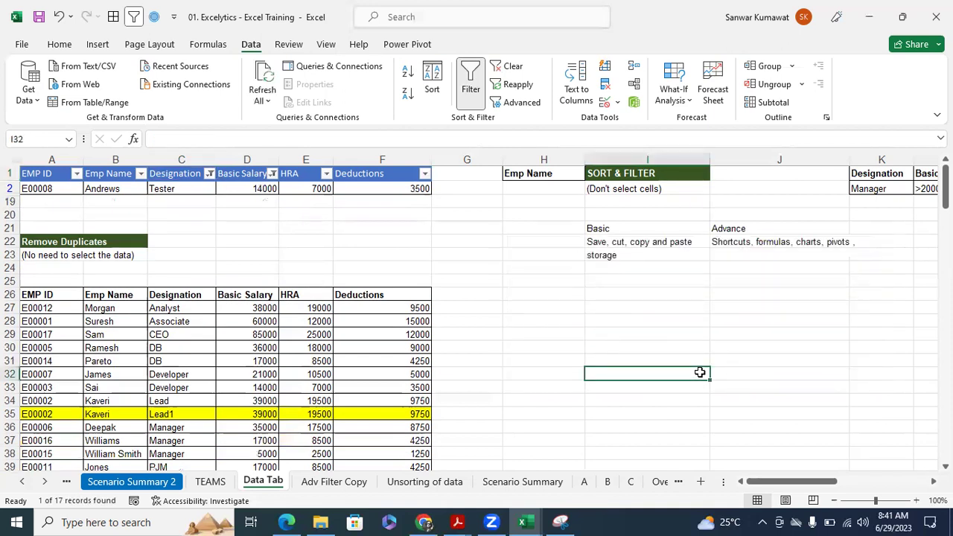
click(272, 174)
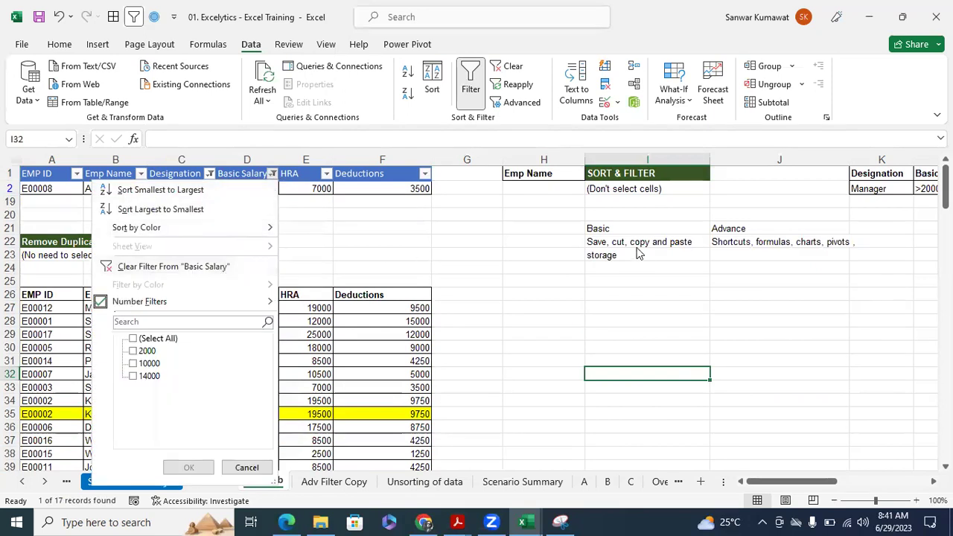
- Clear both the Basic Salary and Designation filters so all 17 rows show
click(697, 307)
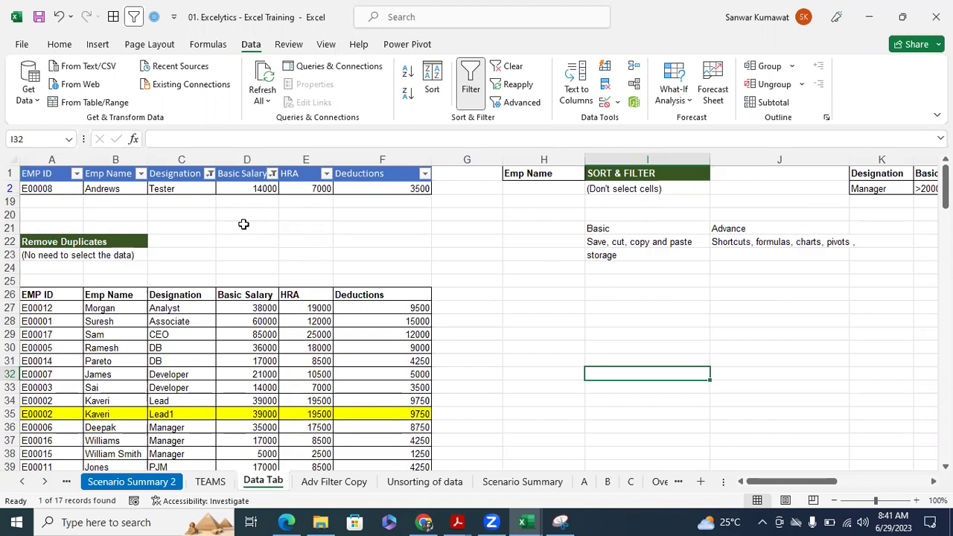
click(272, 173)
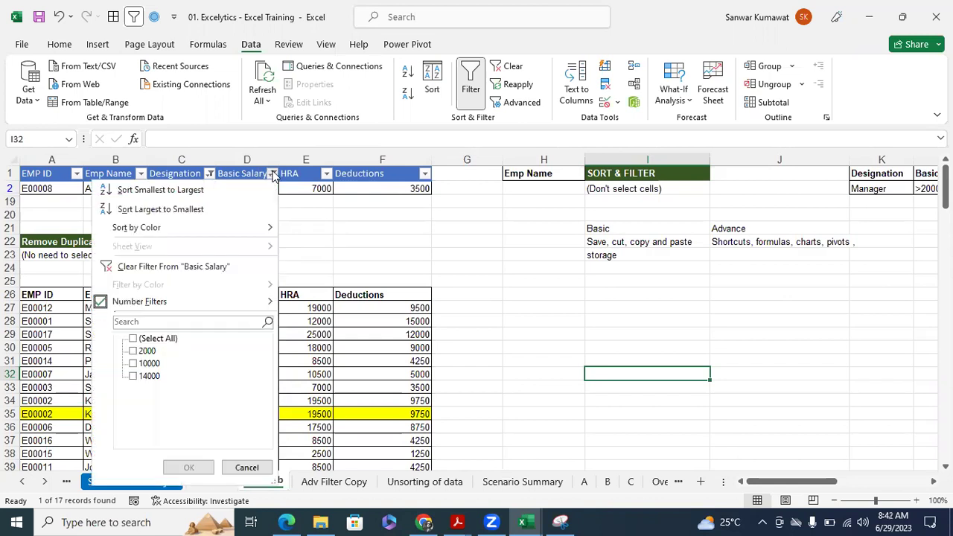
click(209, 266)
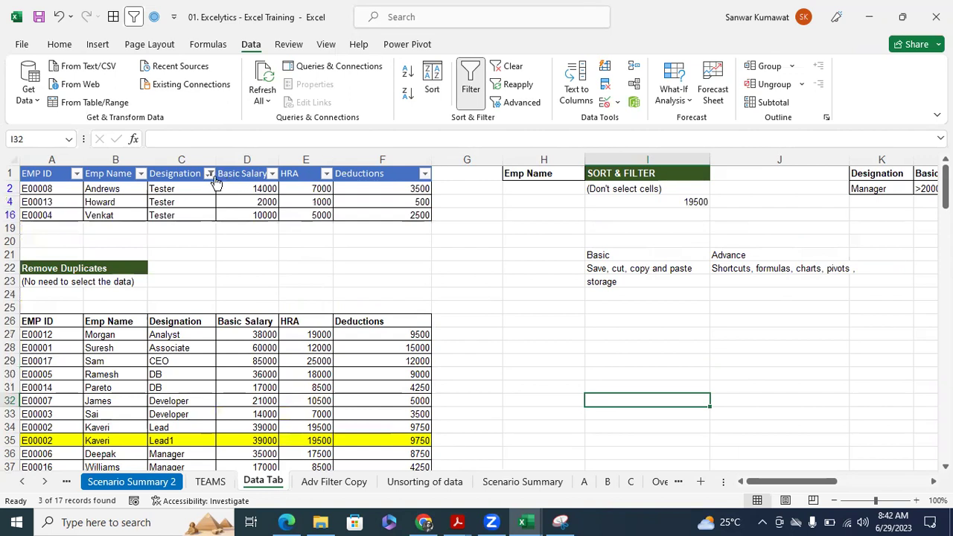
click(209, 174)
click(112, 266)
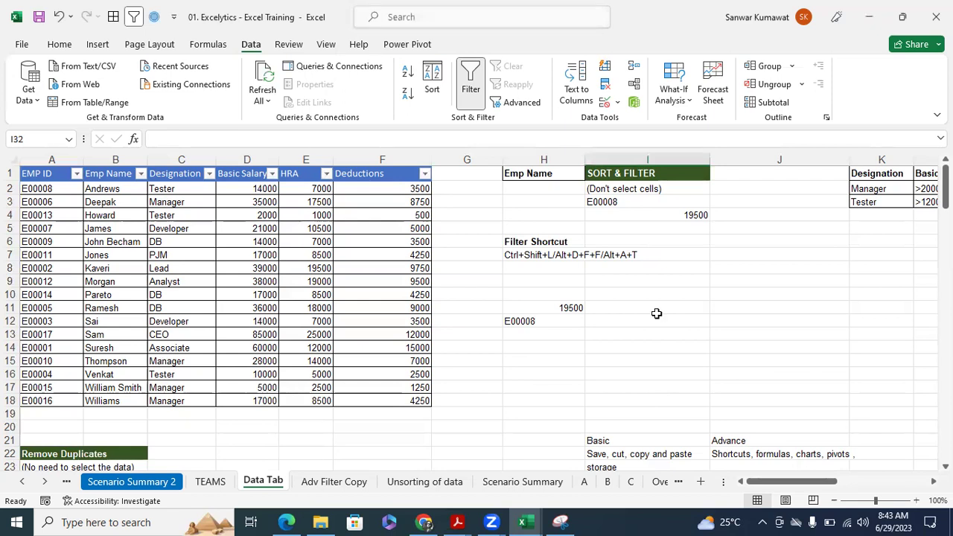
- Filter the Designation column to show only Manager and Tester rows
click(210, 175)
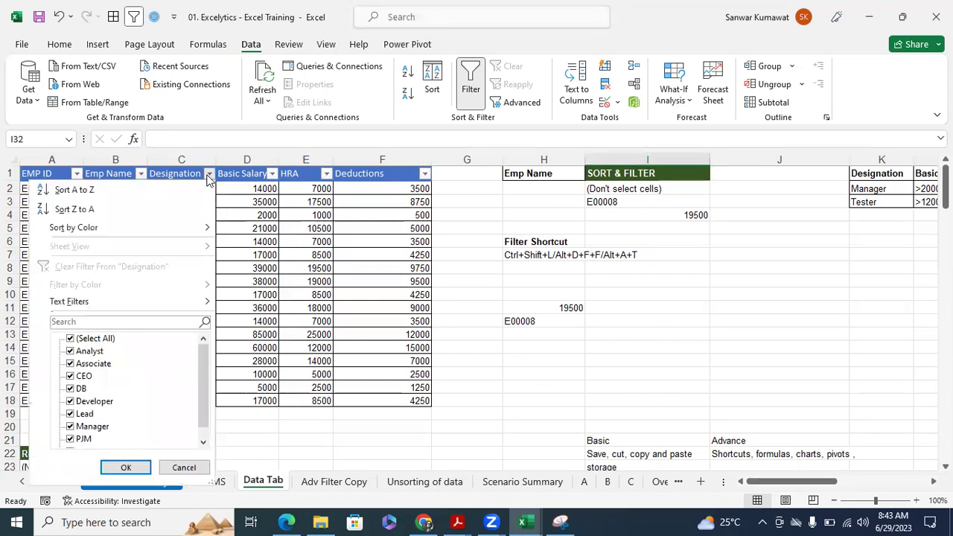
click(101, 340)
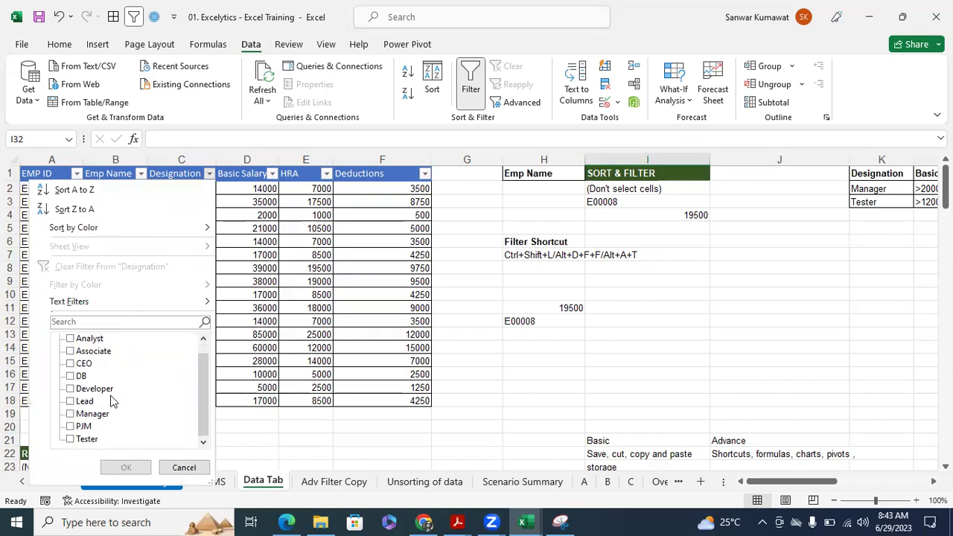
click(92, 426)
scroll(91, 439, down, 1)
click(88, 440)
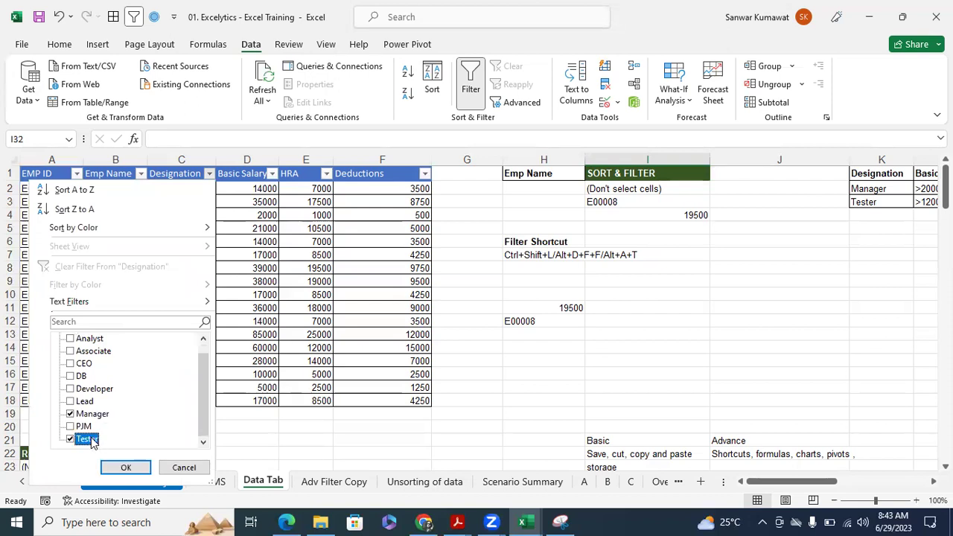
click(126, 466)
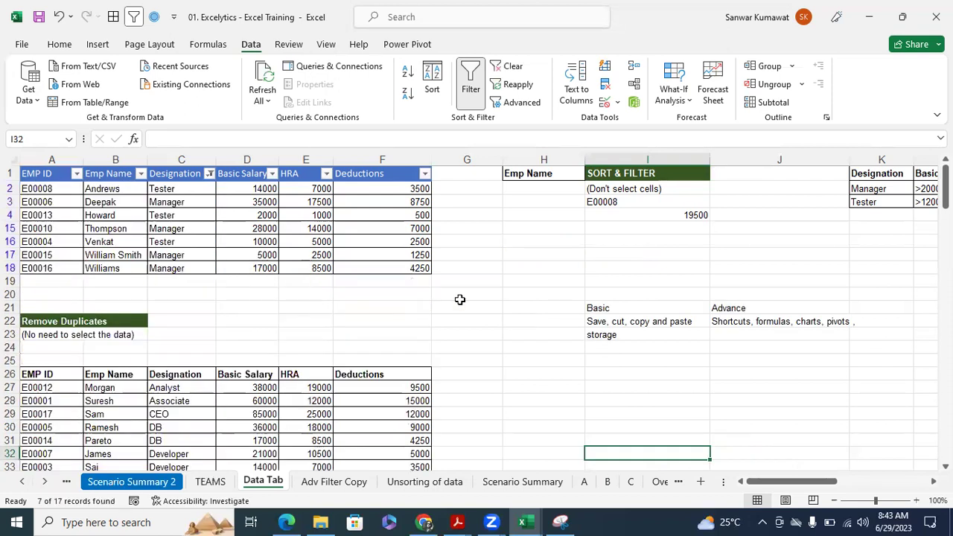
- Add a Basic Salary greater-than-20000 condition
click(272, 175)
mouse_move(187, 301)
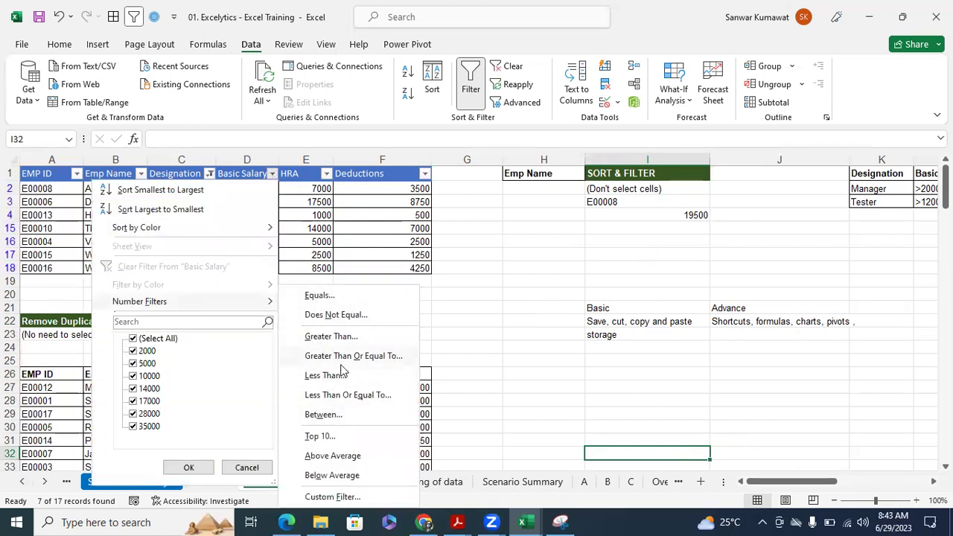
click(331, 336)
text(20000)
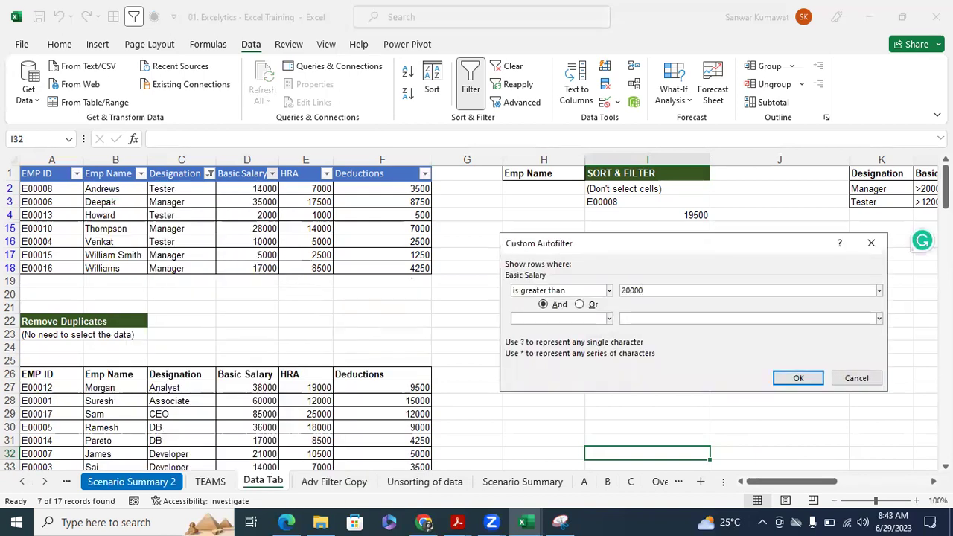
click(810, 379)
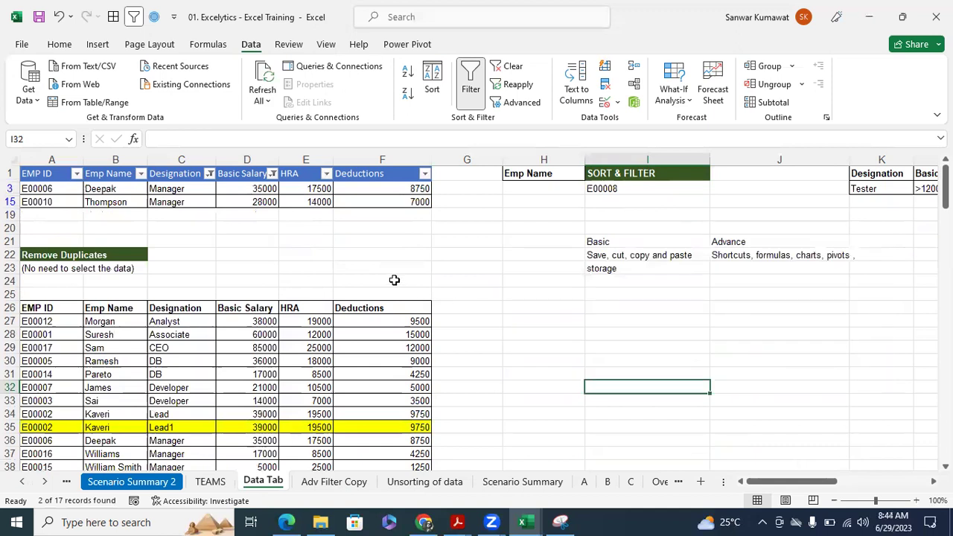
click(394, 278)
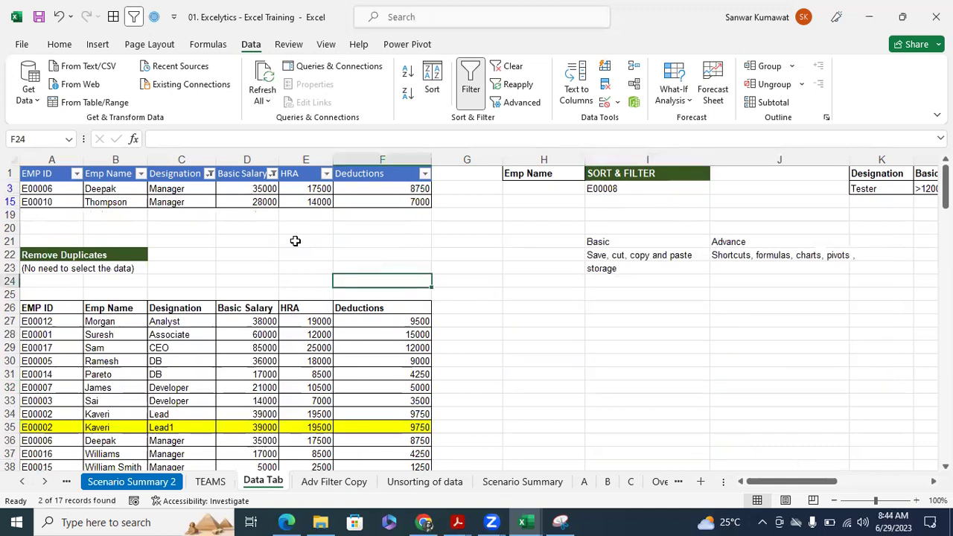
- Remove the Basic Salary condition, keeping the Manager and Tester filter
click(274, 174)
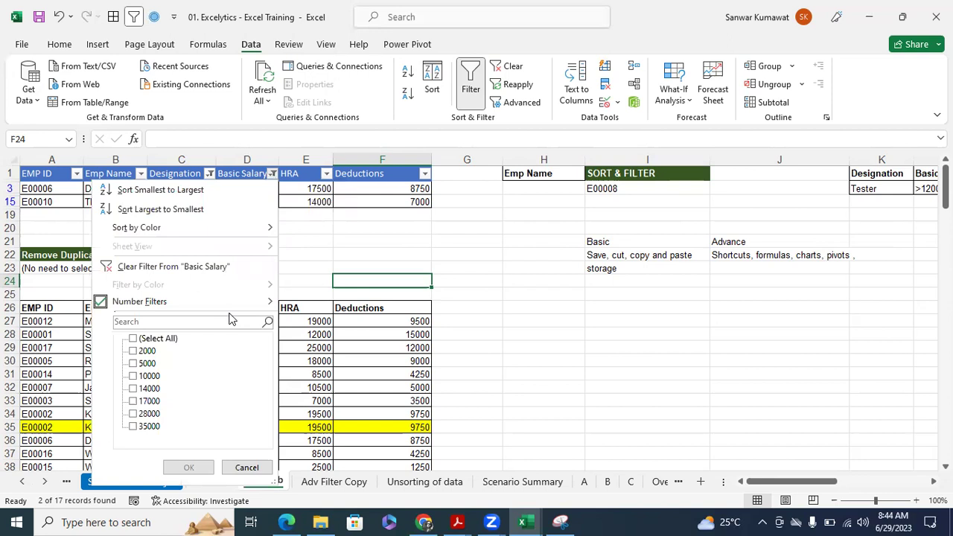
click(246, 467)
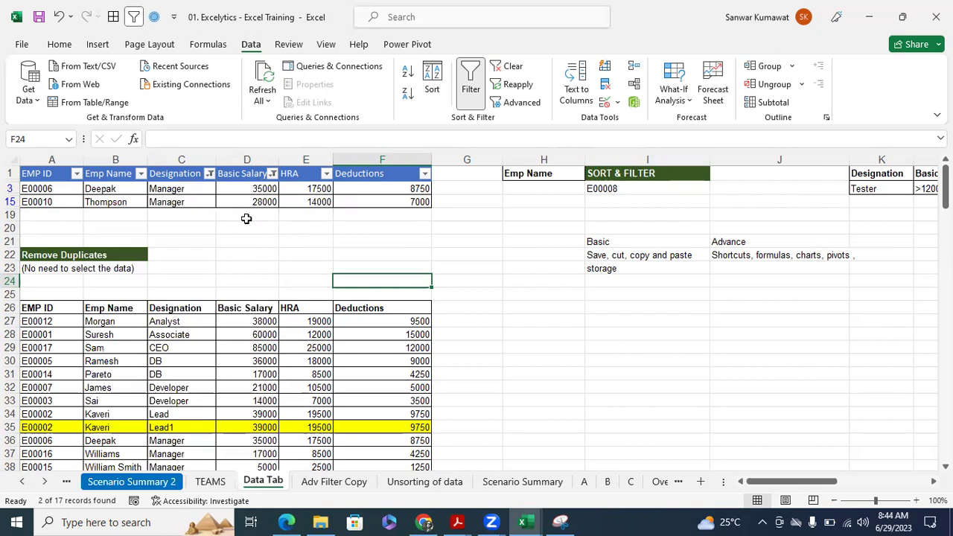
click(273, 174)
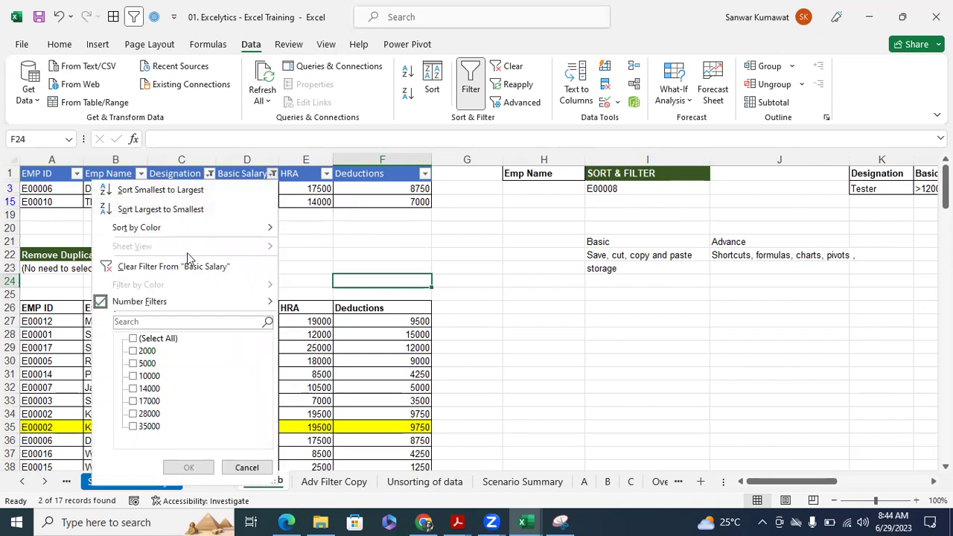
click(201, 266)
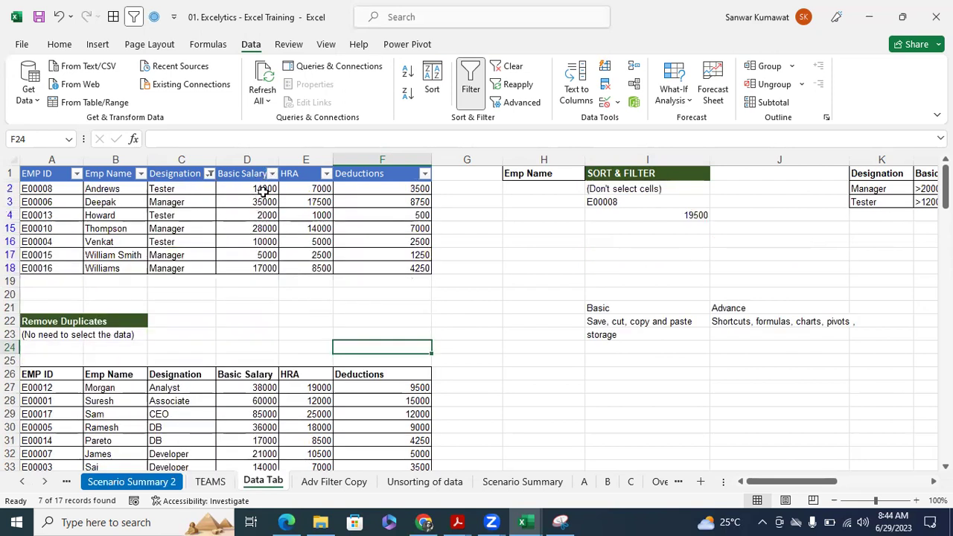
- Start a Custom AutoFilter on Basic Salary and quit Grammarly
click(274, 174)
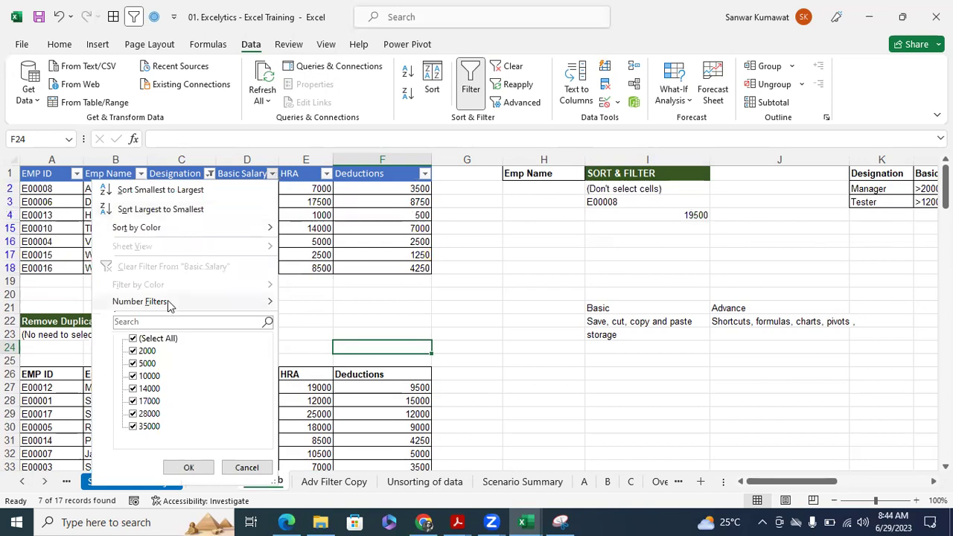
mouse_move(176, 305)
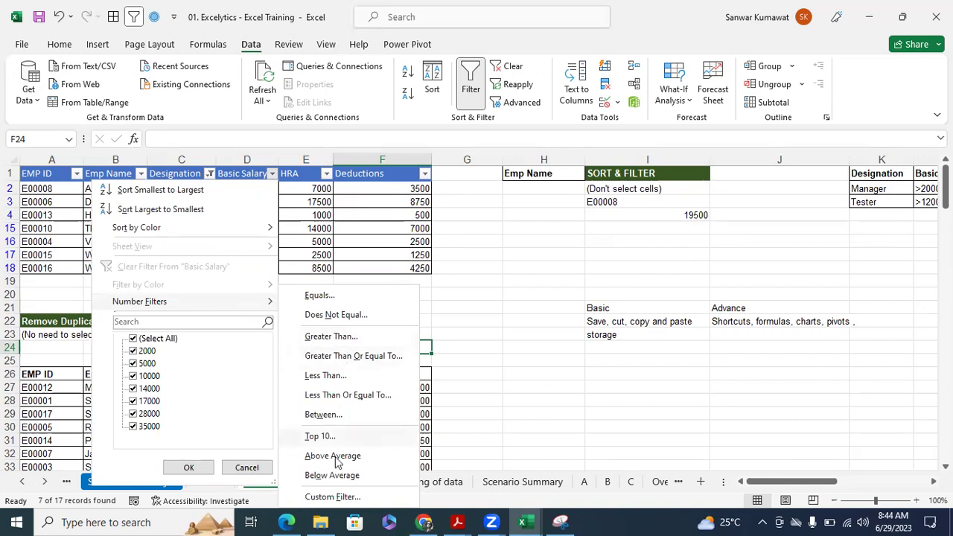
click(332, 496)
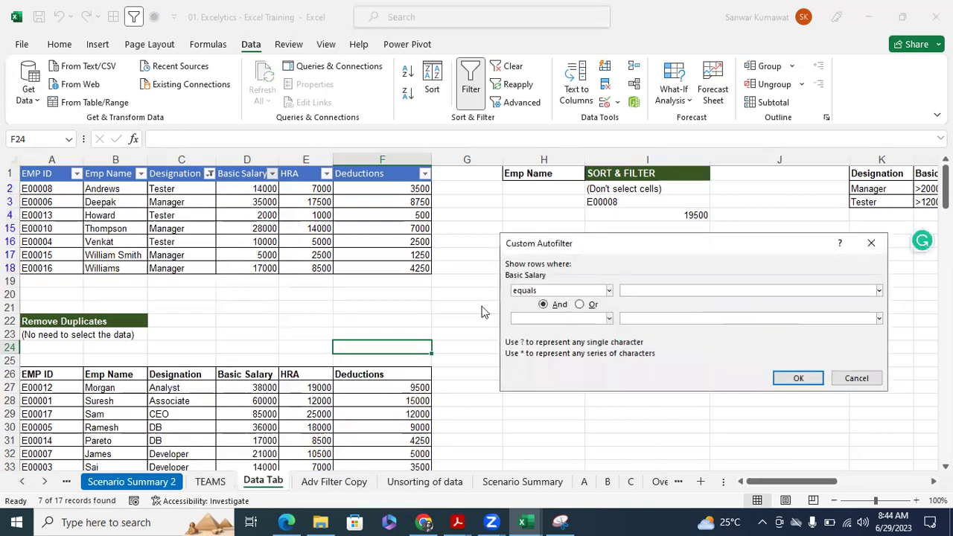
click(924, 242)
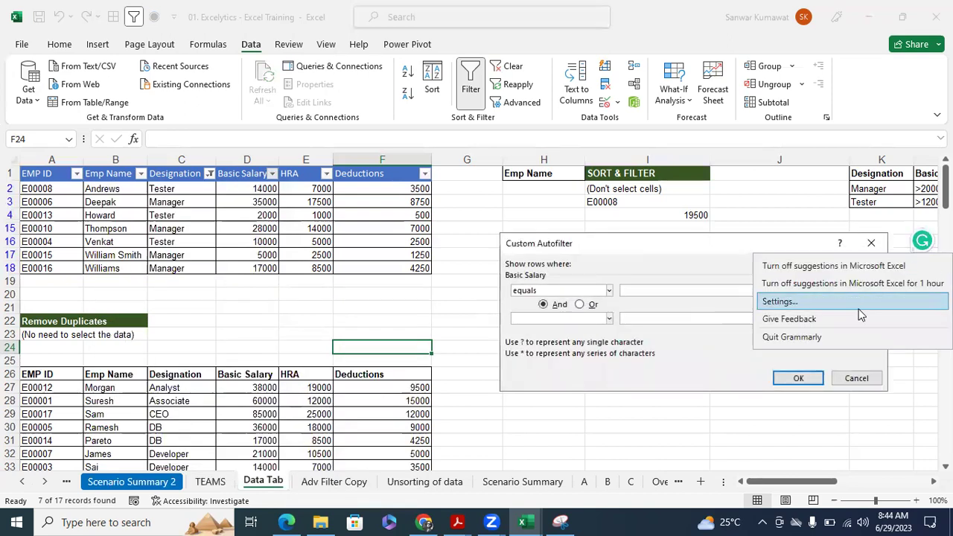
click(811, 341)
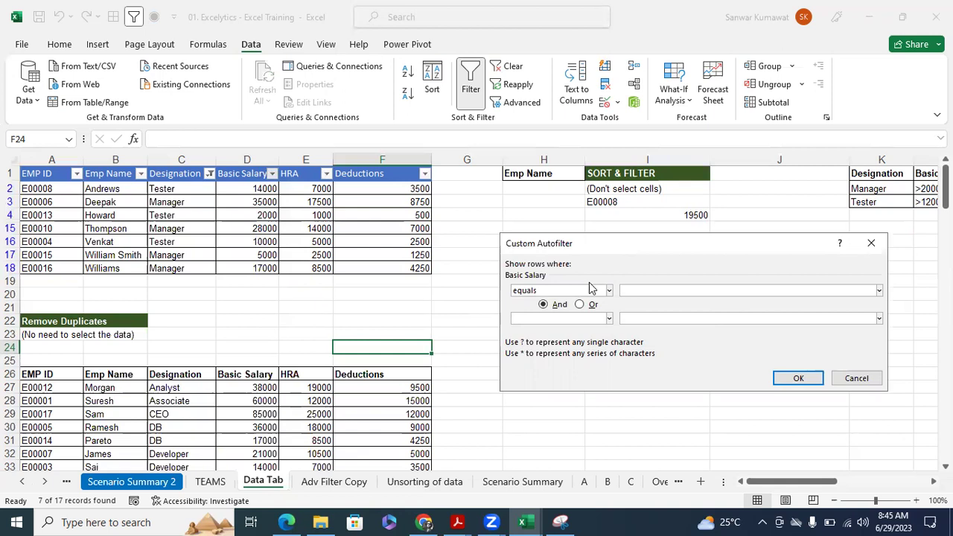
- Review the comparison options, leave equals selected, and cancel the custom filter
click(609, 291)
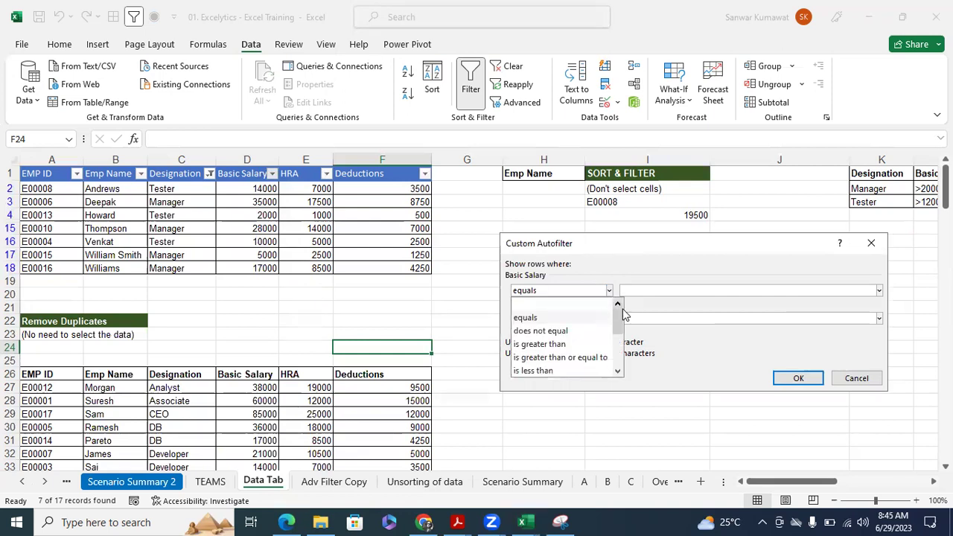
click(633, 304)
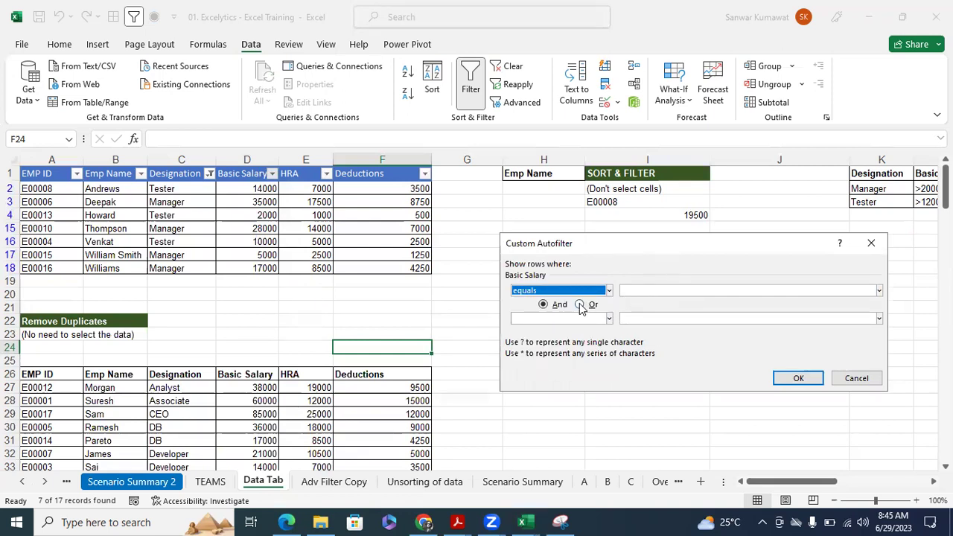
click(857, 379)
- Clear the Designation filter to show all 17 rows, then select cell E6
click(210, 176)
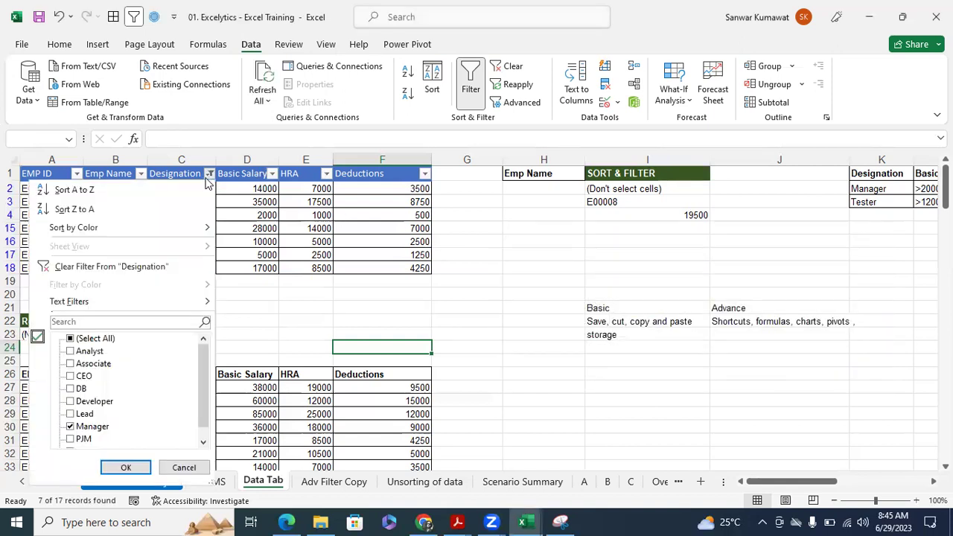
click(149, 267)
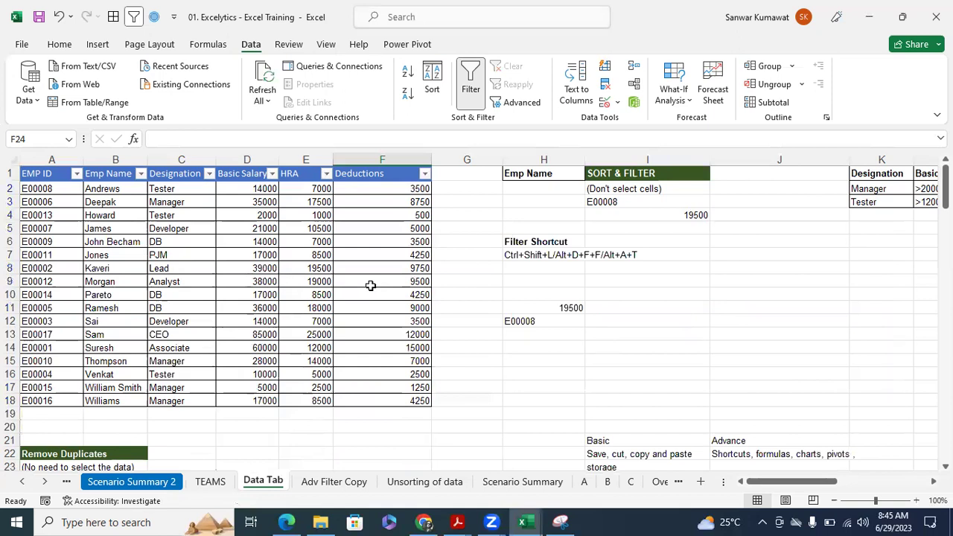
click(311, 243)
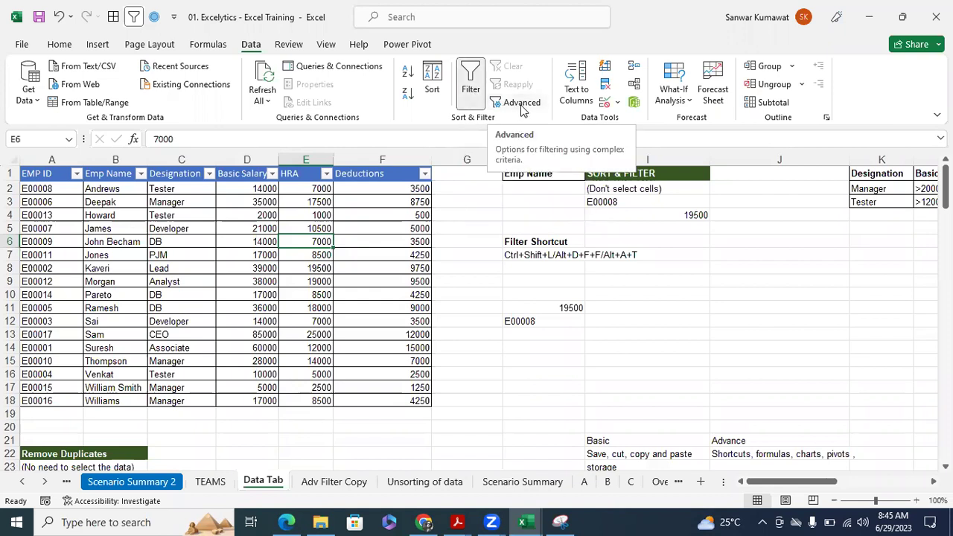
click(322, 302)
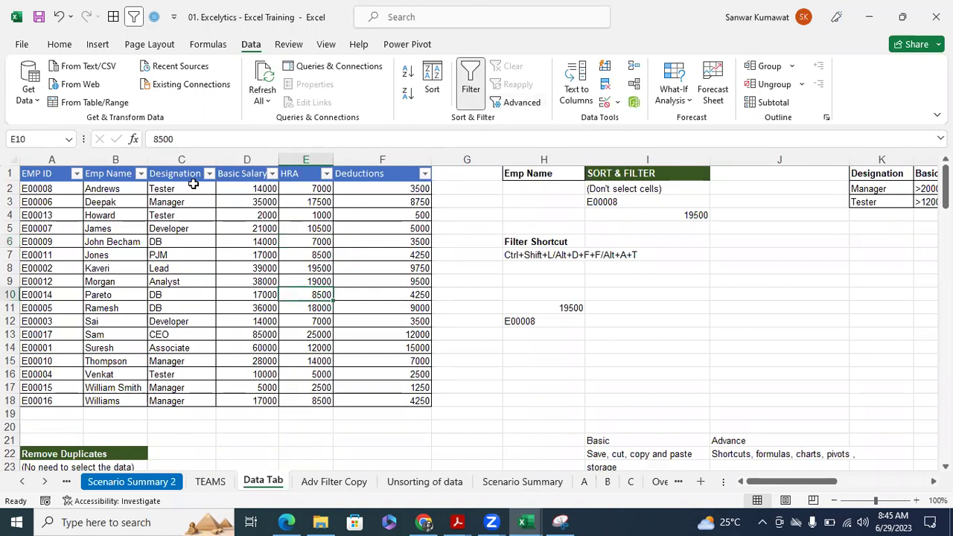
click(192, 186)
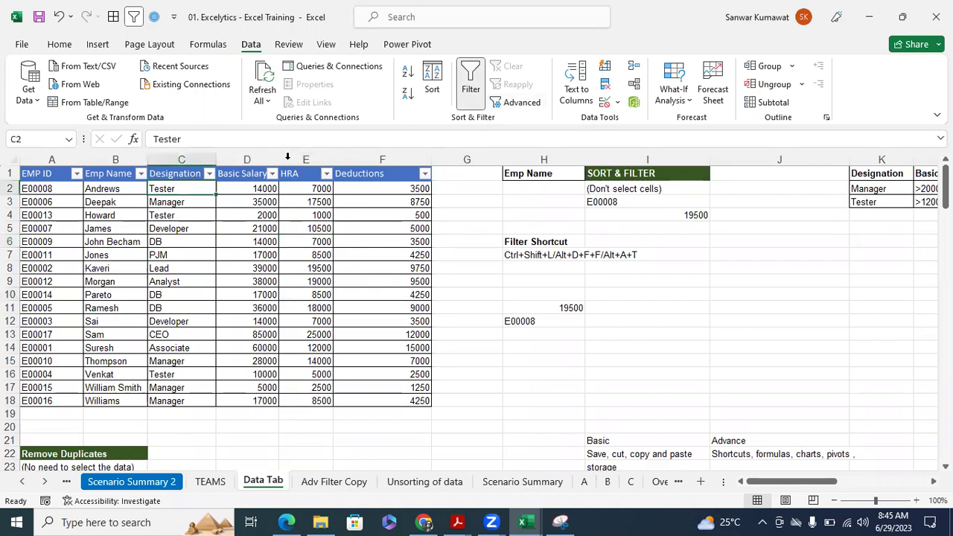
click(518, 105)
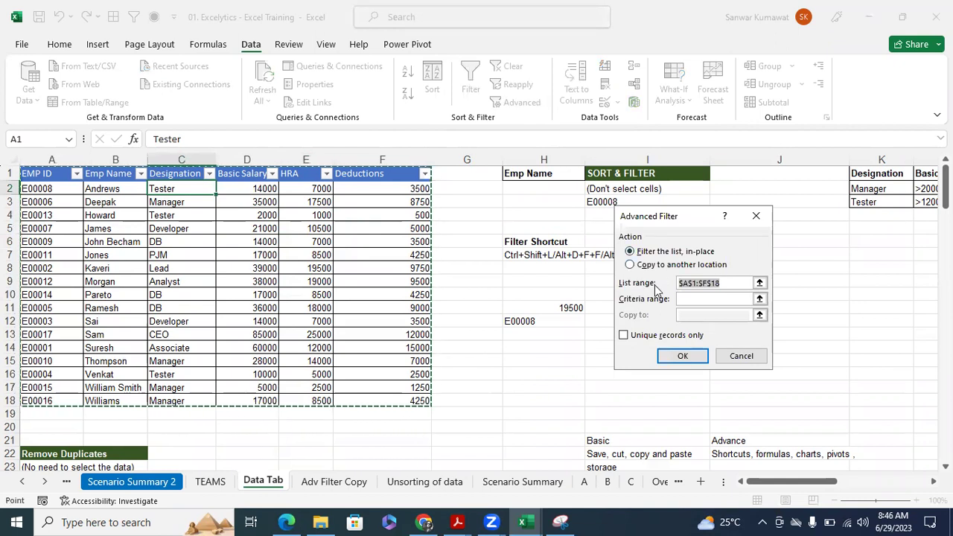
drag(45, 174, 382, 401)
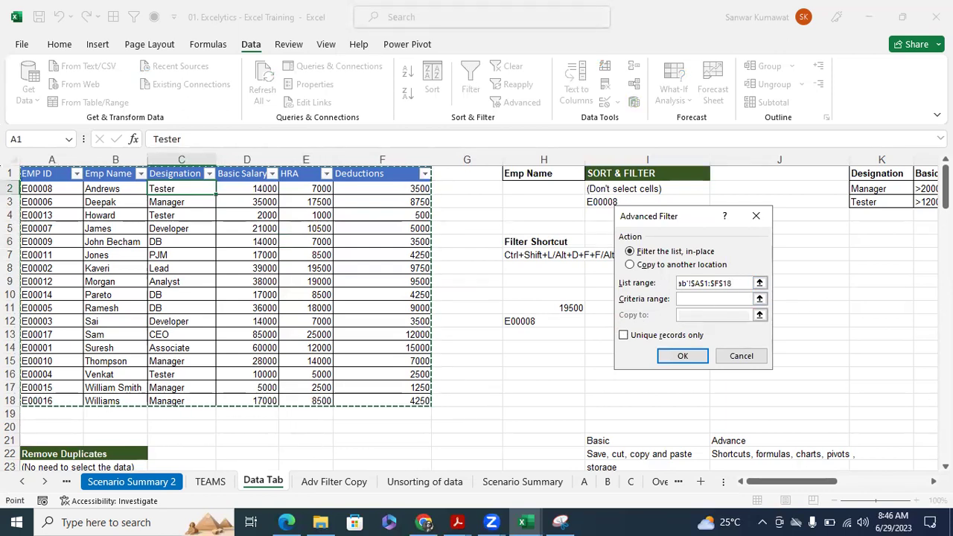
scroll(788, 189, right, 2)
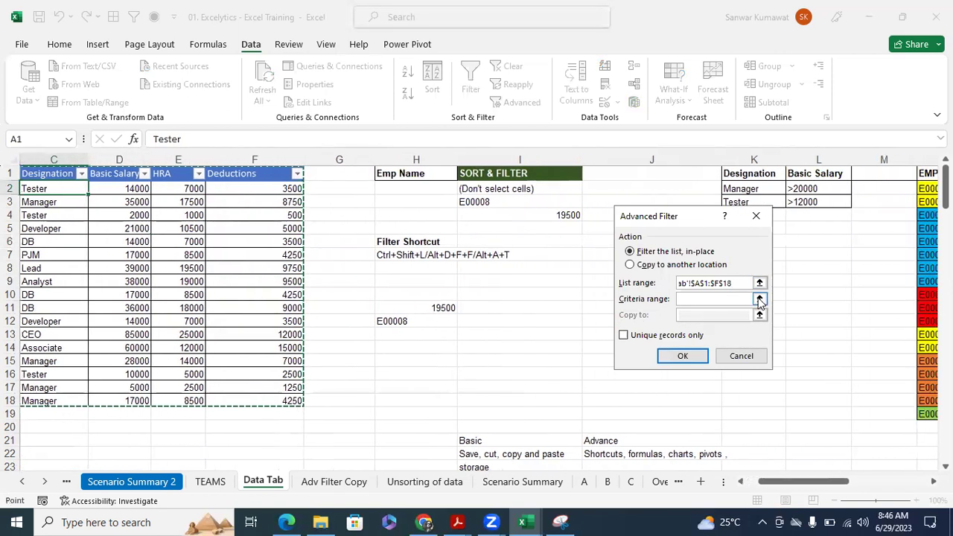
click(759, 298)
drag(754, 174, 823, 206)
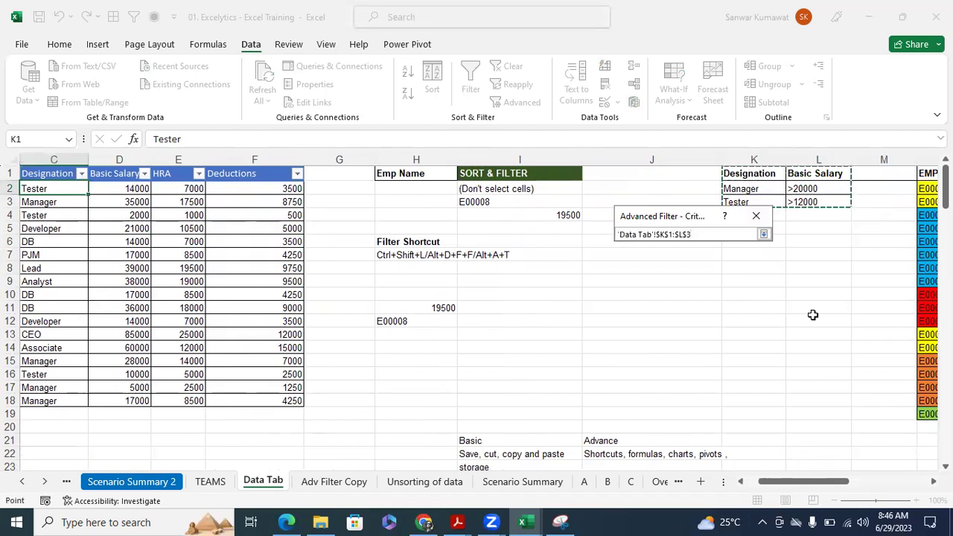
click(764, 235)
click(685, 356)
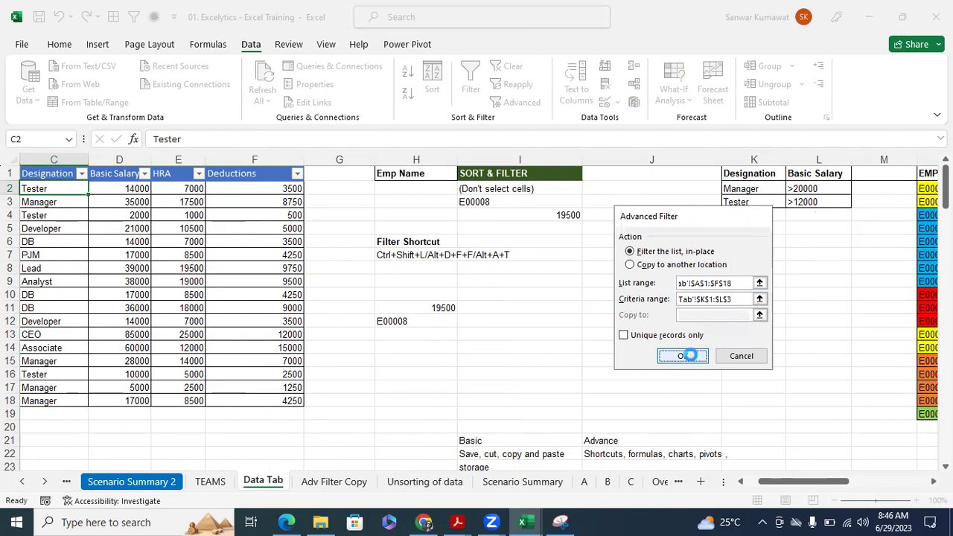
drag(767, 481, 755, 481)
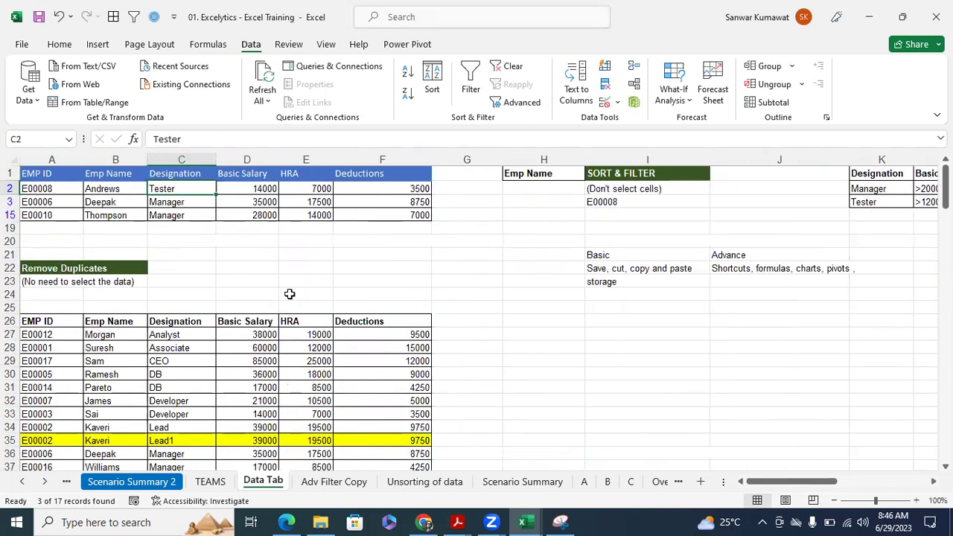
- Check the salary and HRA sum, then restore AutoFilter with Ctrl+Shift+L
click(284, 242)
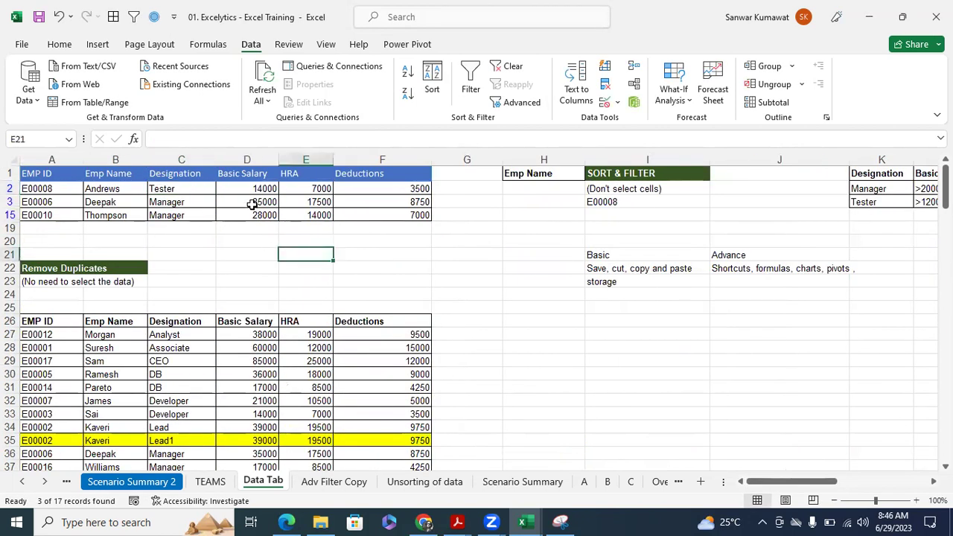
drag(253, 203, 294, 214)
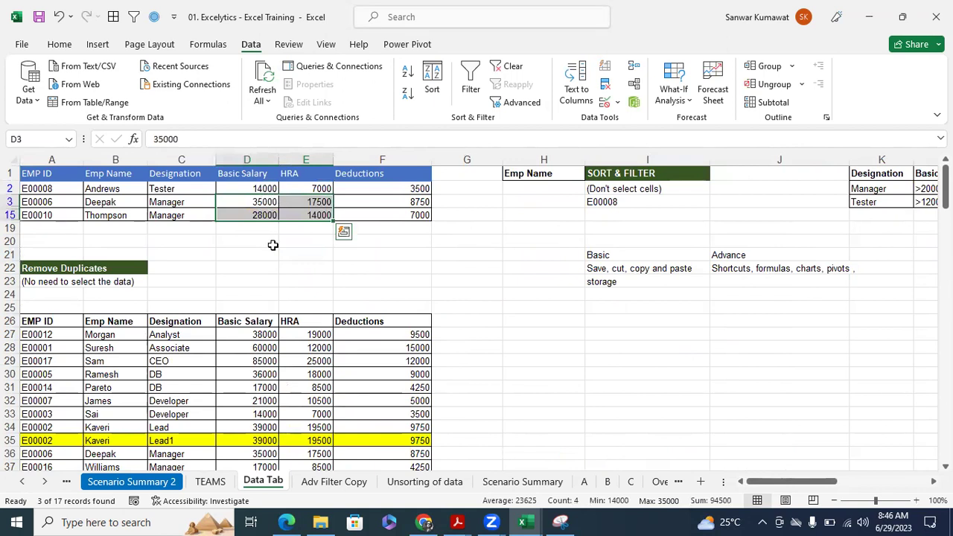
click(250, 241)
click(266, 189)
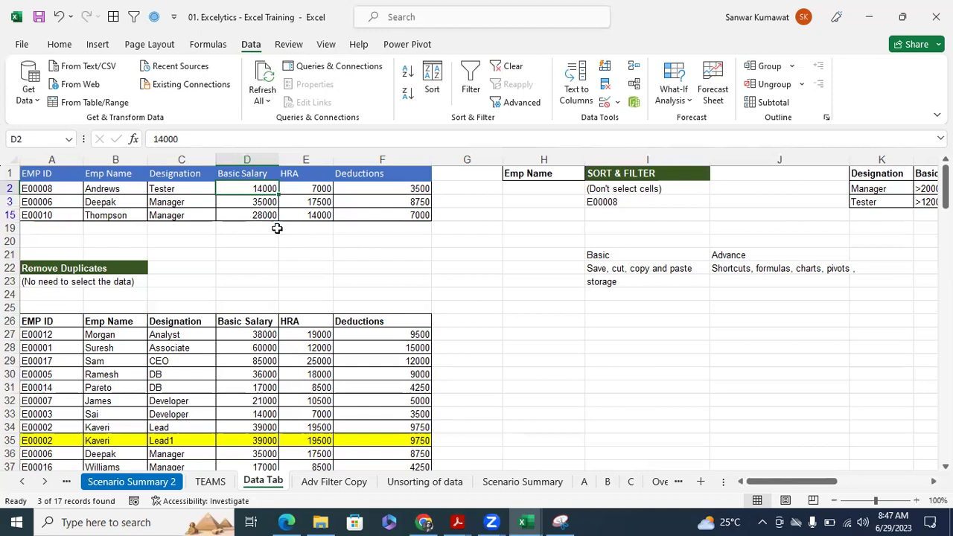
key(ctrl+shift+l)
click(188, 175)
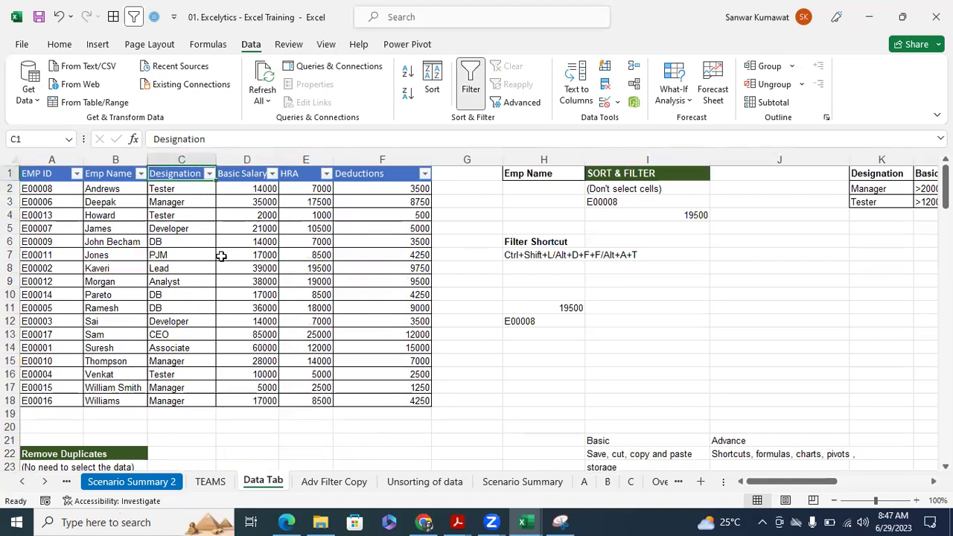
click(188, 202)
click(193, 228)
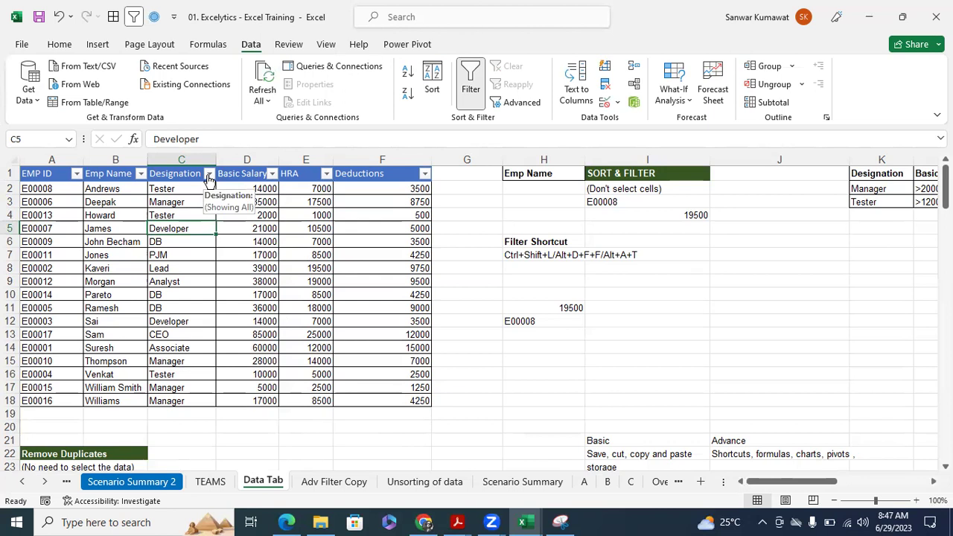
click(209, 173)
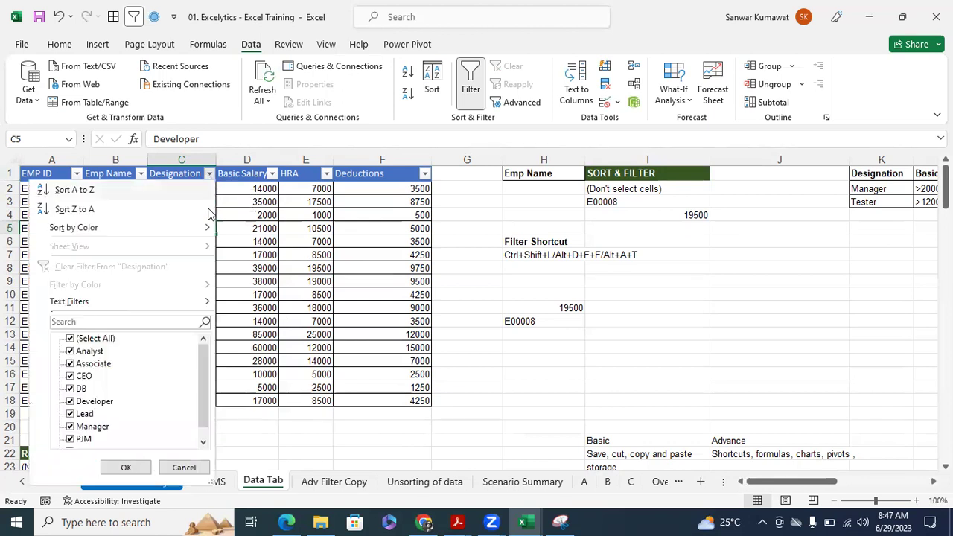
click(204, 442)
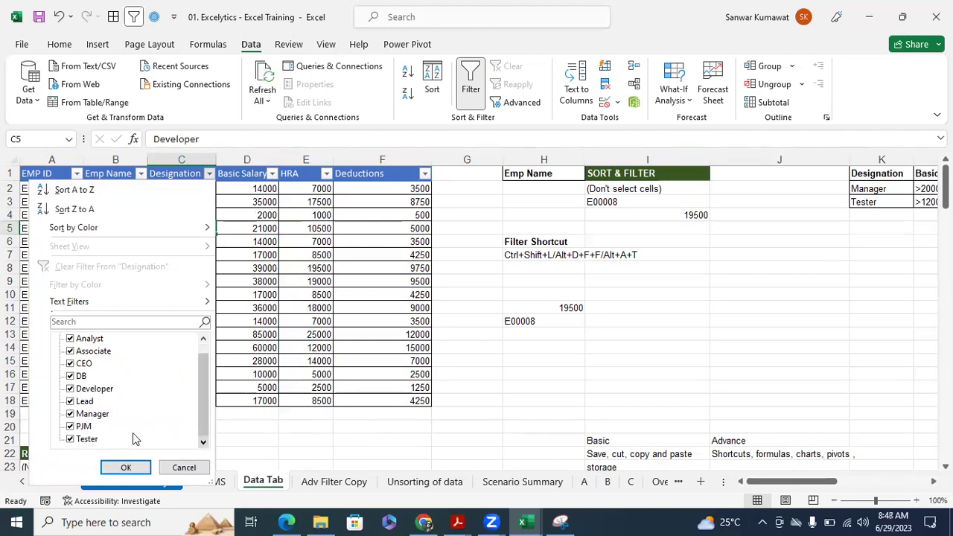
click(184, 468)
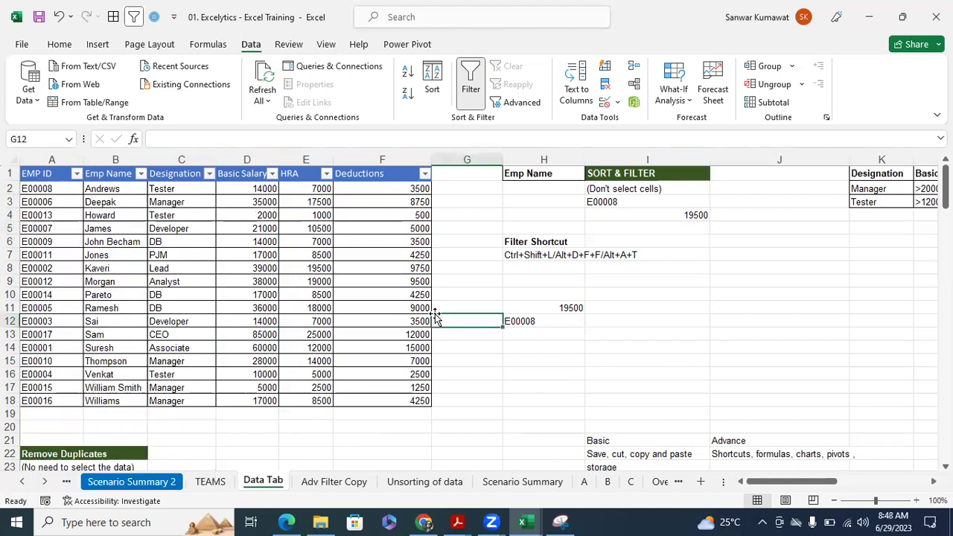
drag(181, 188, 181, 400)
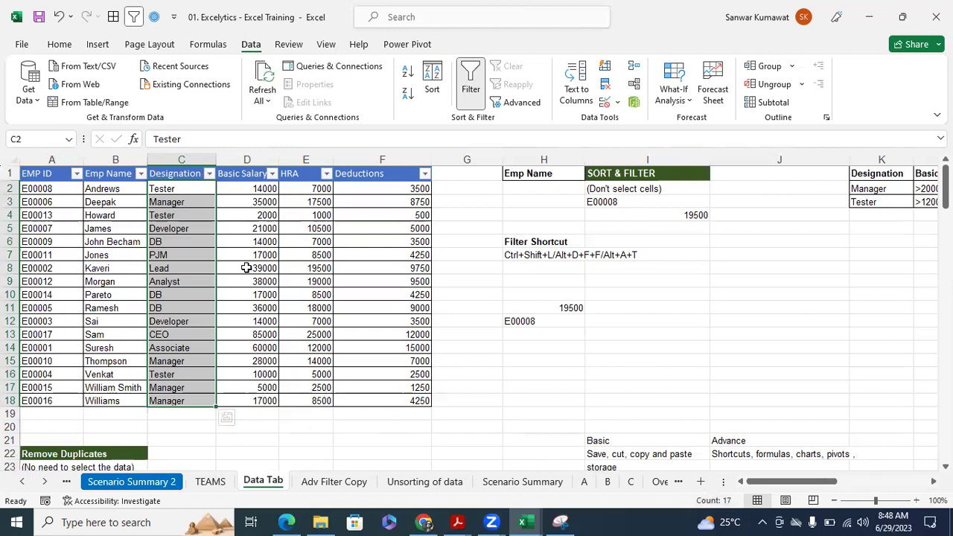
click(292, 246)
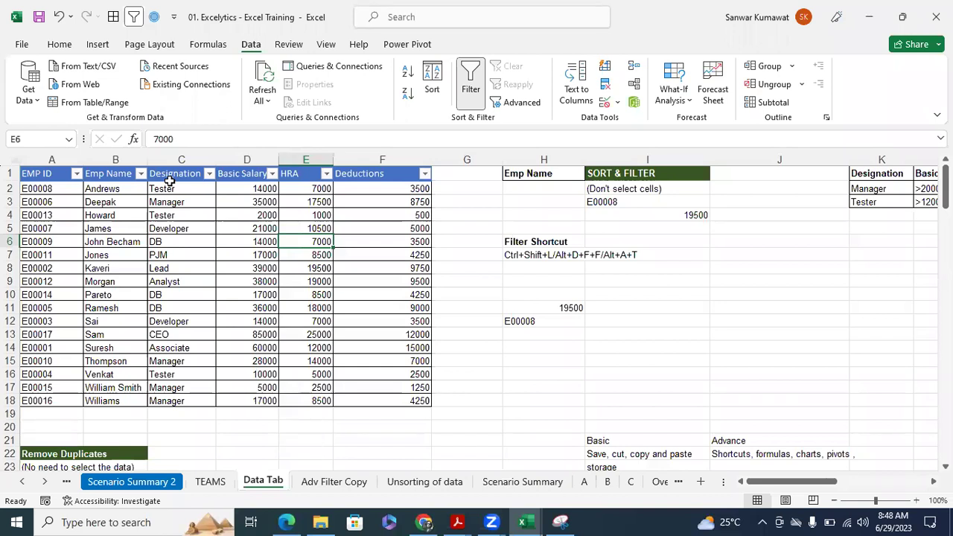
click(480, 215)
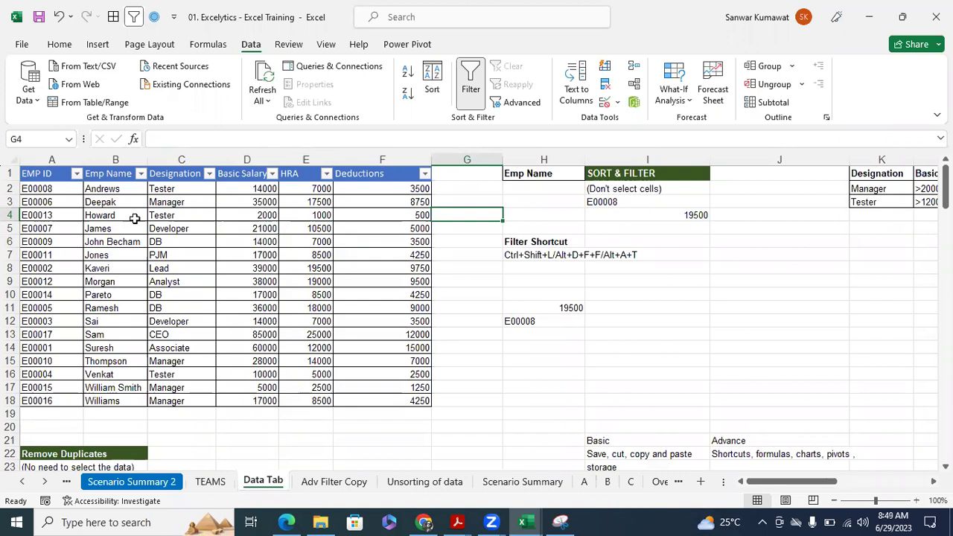
drag(196, 187, 180, 399)
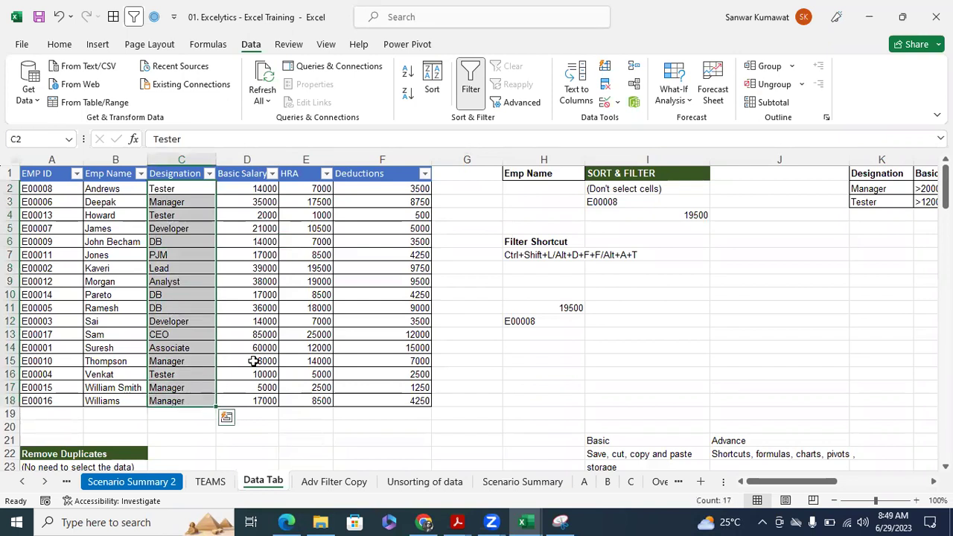
click(179, 187)
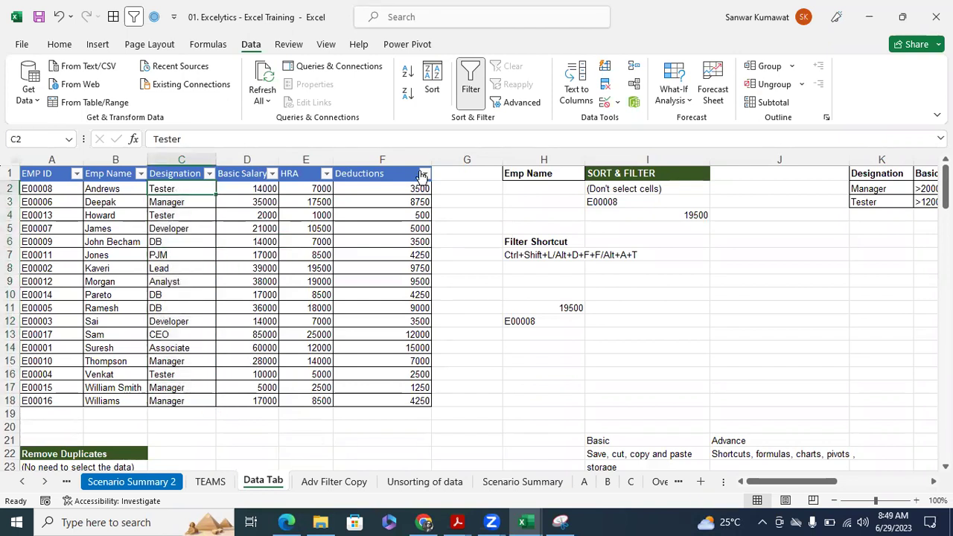
click(517, 102)
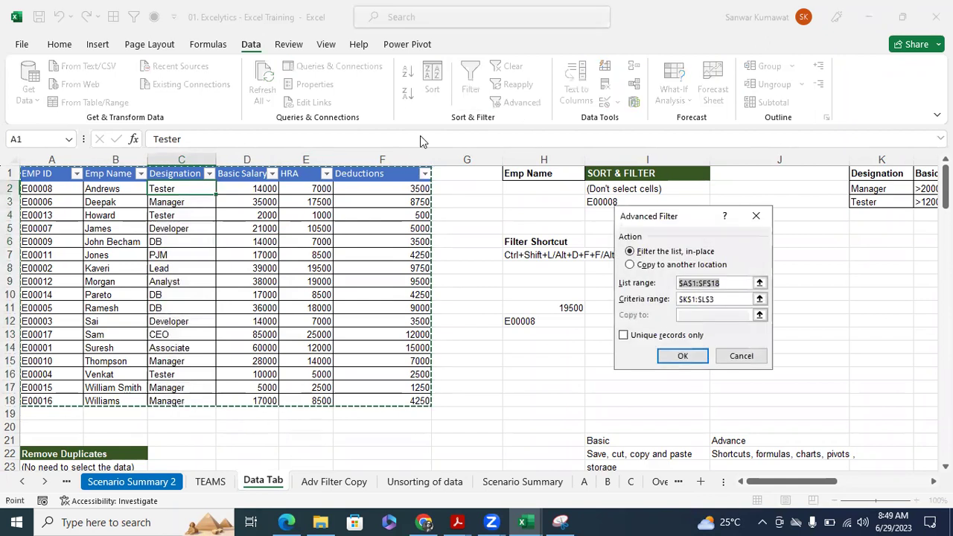
click(759, 283)
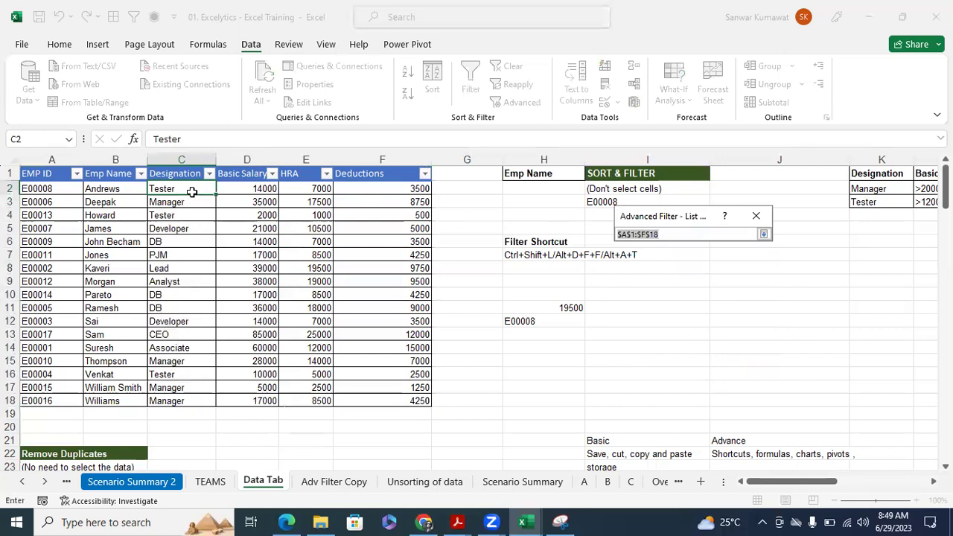
drag(190, 174, 163, 396)
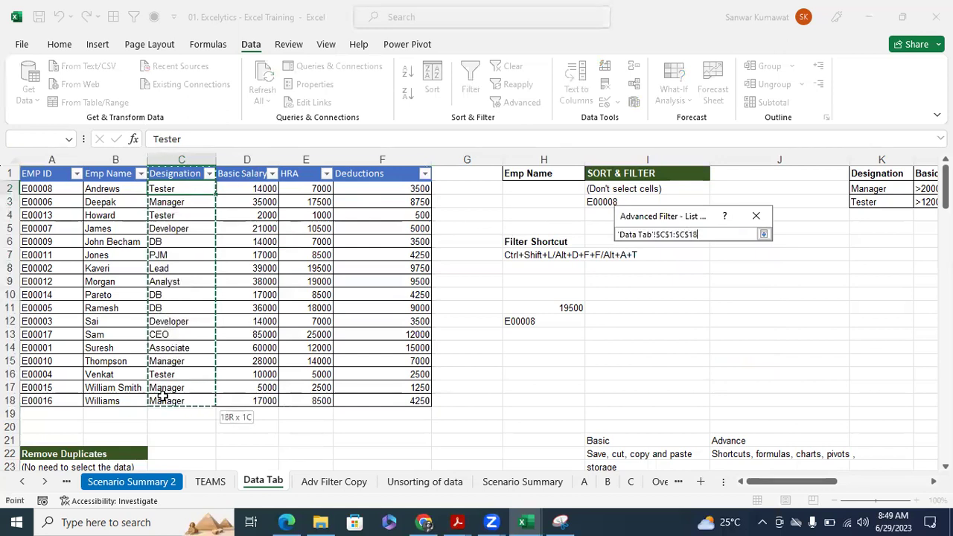
click(763, 233)
click(725, 299)
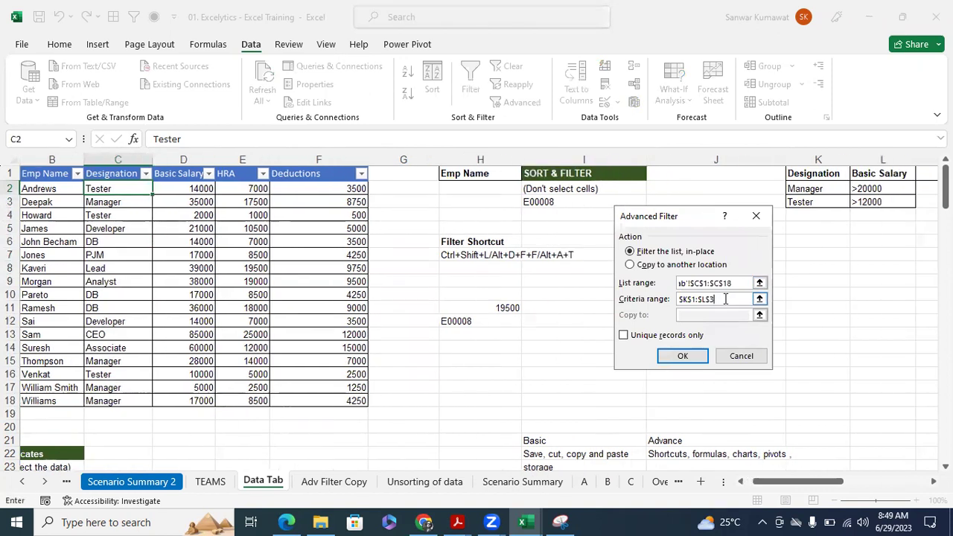
key(BackSpace)
key(BackSpace)
key(BackSpace)
key(BackSpace)
key(BackSpace)
key(BackSpace)
key(BackSpace)
key(BackSpace)
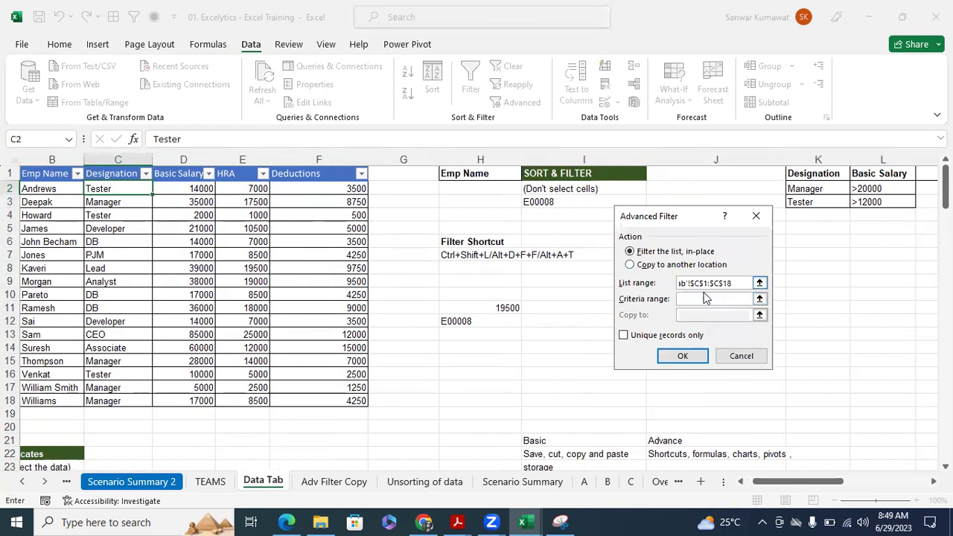
click(651, 337)
click(677, 355)
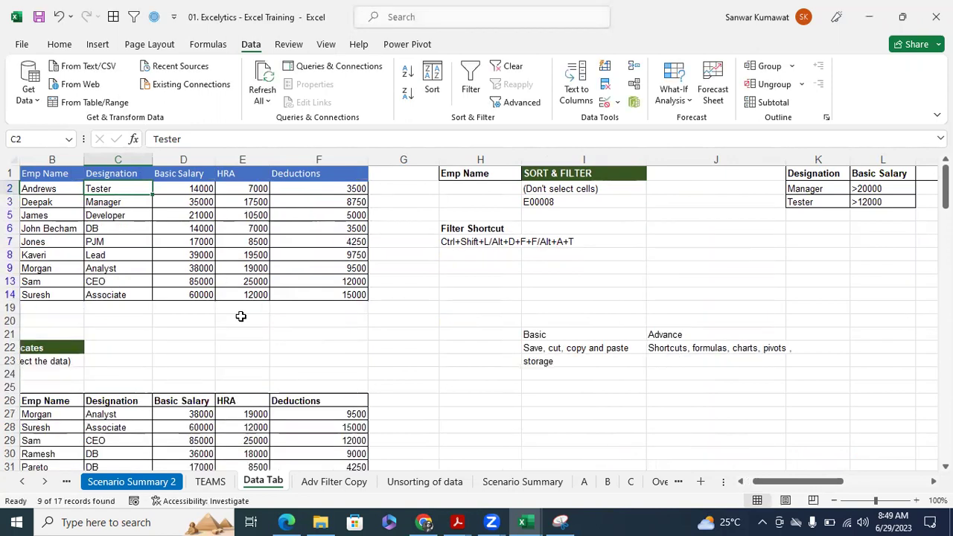
drag(119, 189, 115, 296)
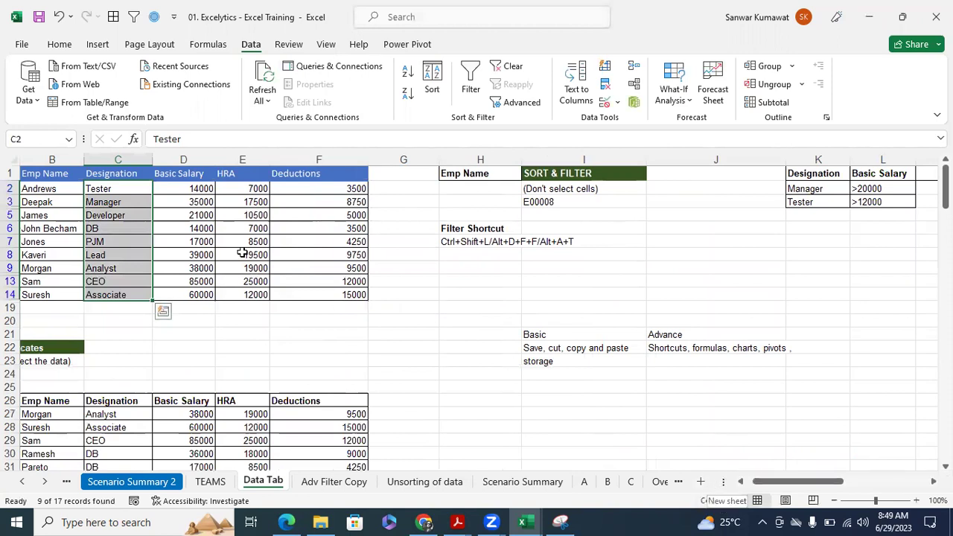
click(207, 176)
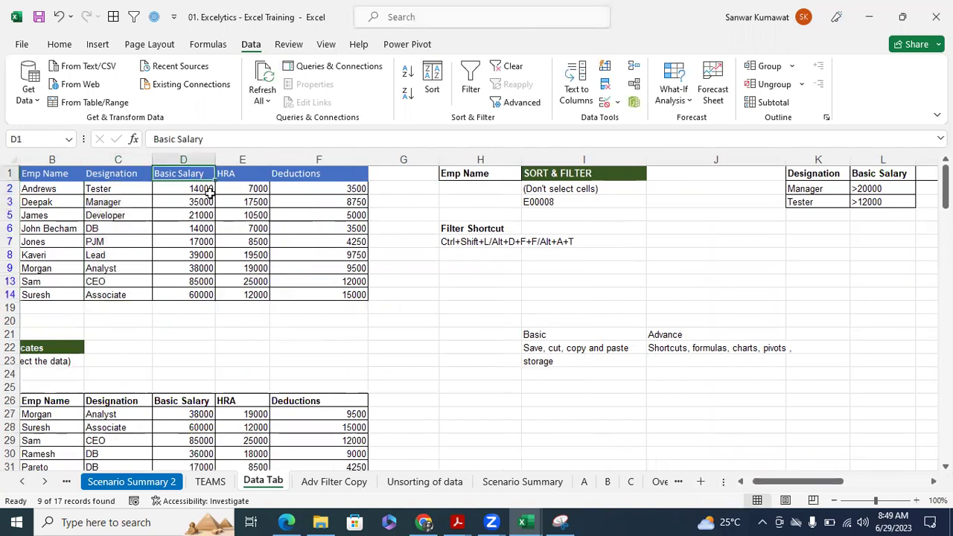
key(ctrl+a)
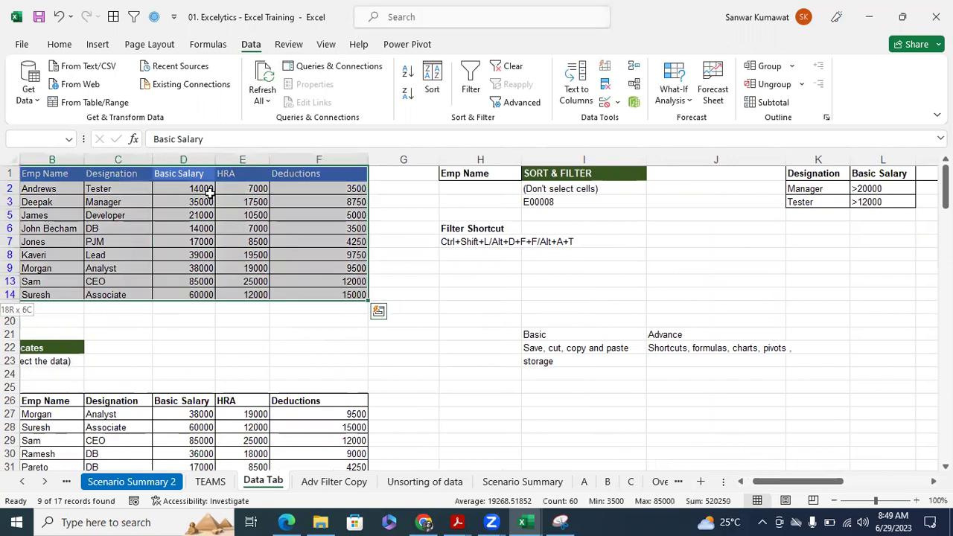
key(ctrl+shift+l)
key(ctrl+shift+l)
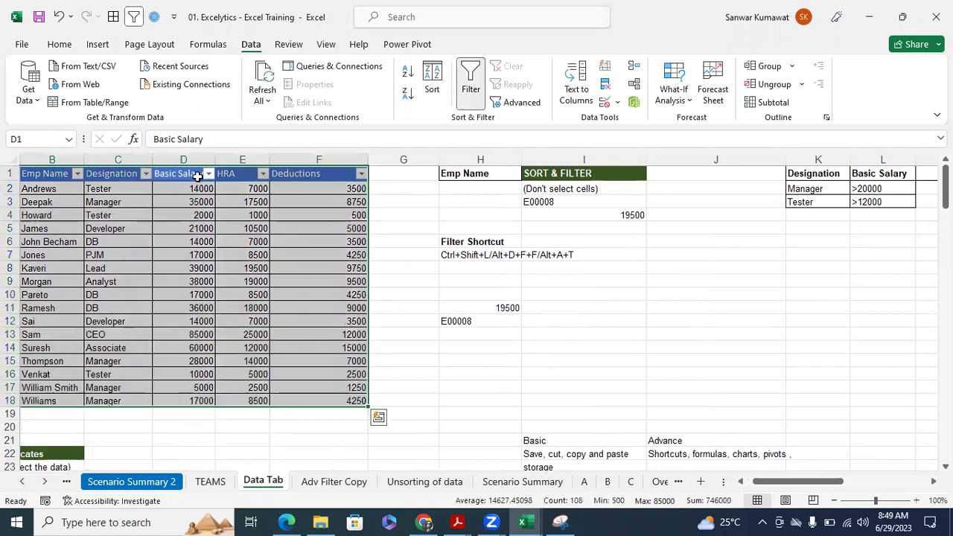
click(197, 175)
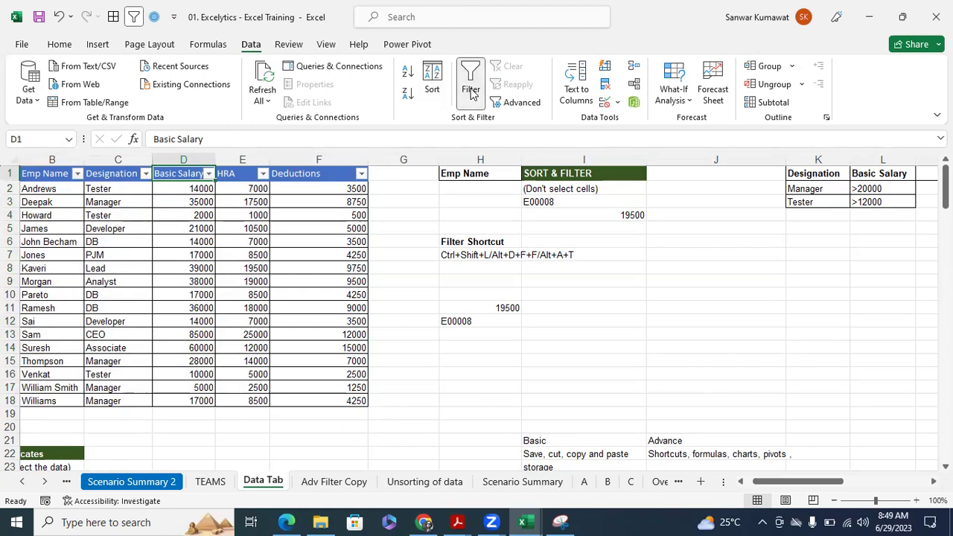
- Set the Advanced Filter list to the Designation column, copying to 'Data Tab'!$W$1
click(519, 107)
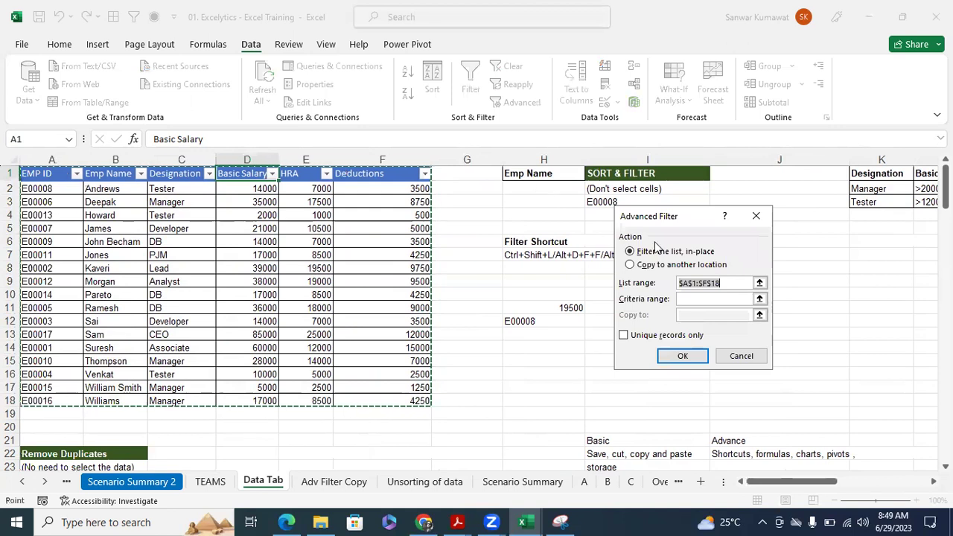
drag(244, 175, 234, 245)
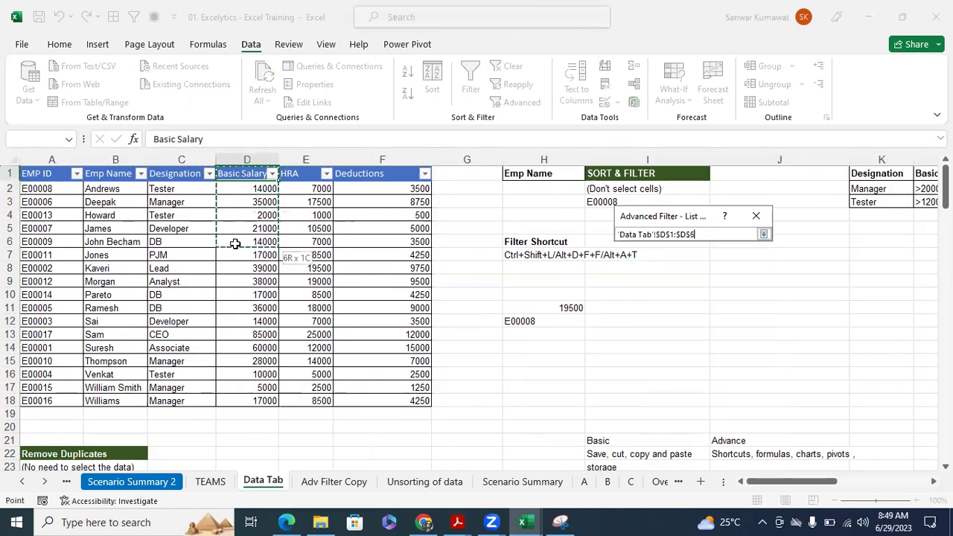
drag(183, 170, 185, 402)
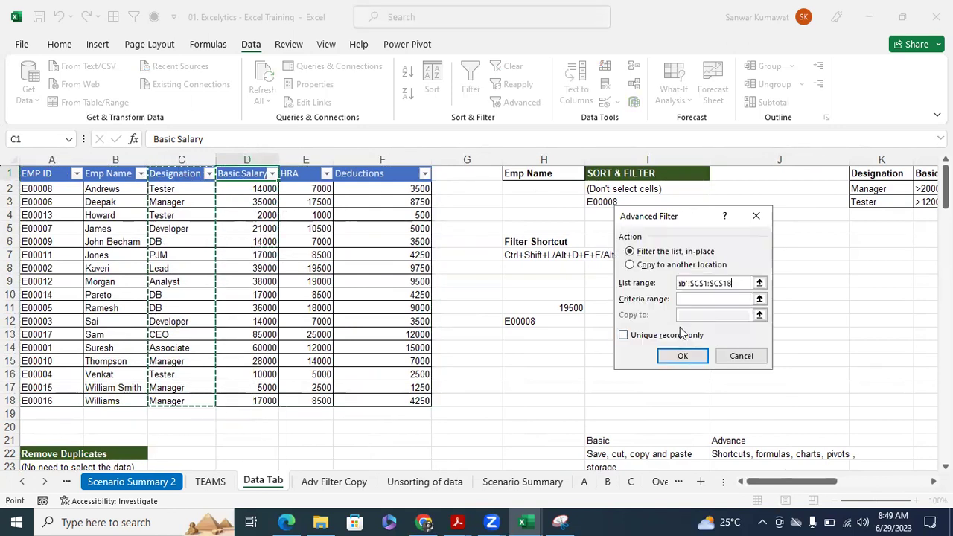
click(631, 265)
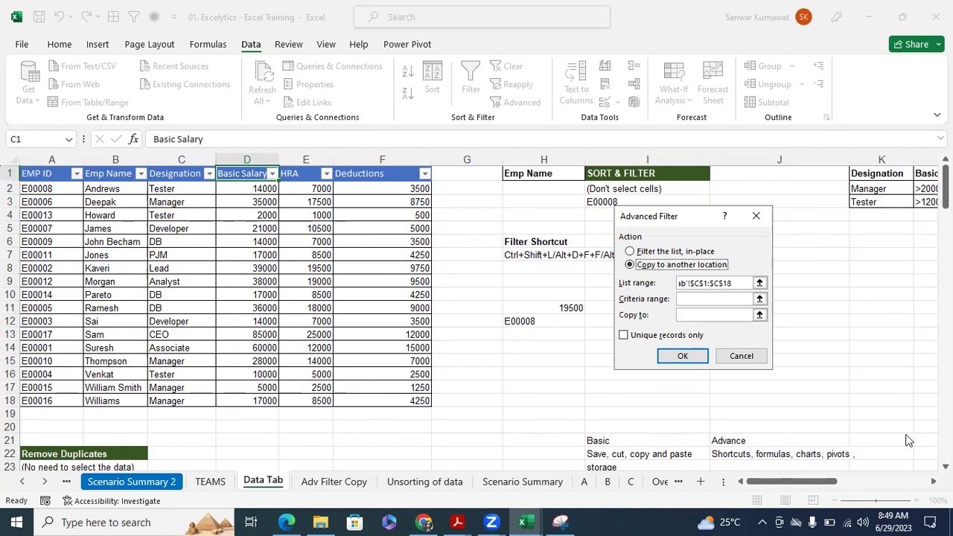
drag(707, 216, 674, 226)
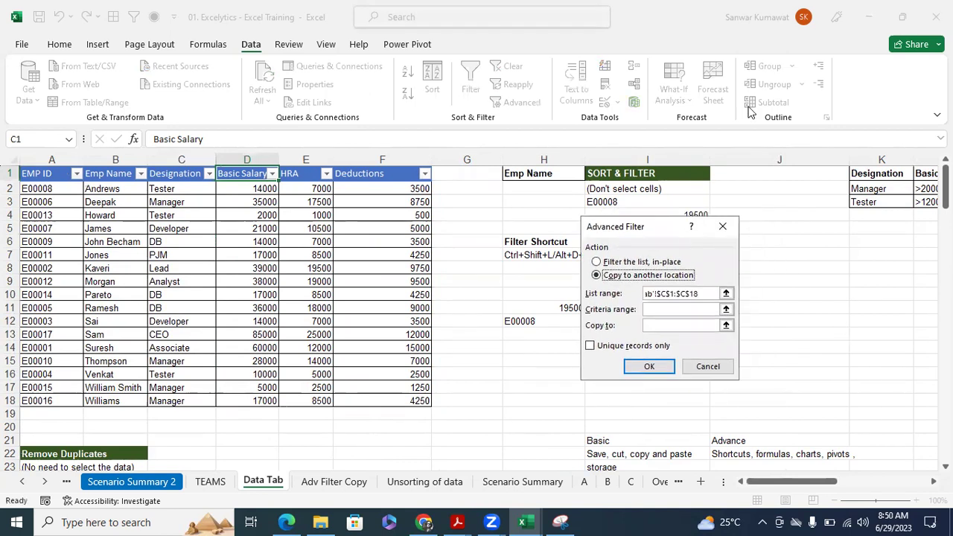
click(726, 325)
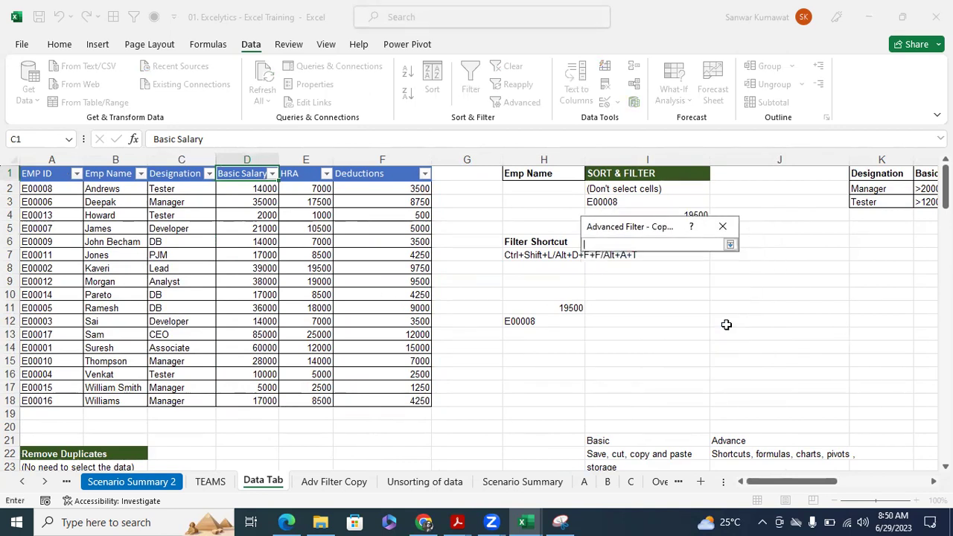
drag(832, 482, 924, 484)
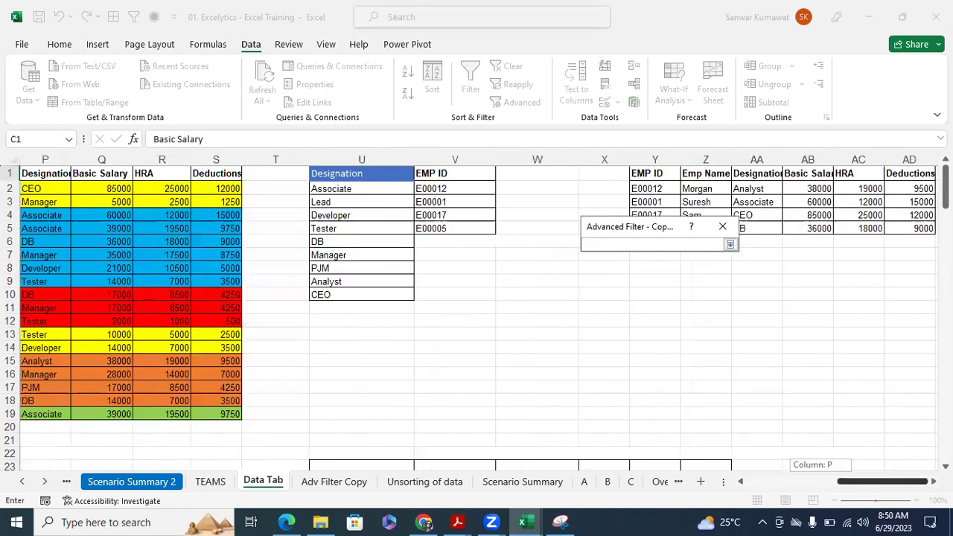
click(550, 172)
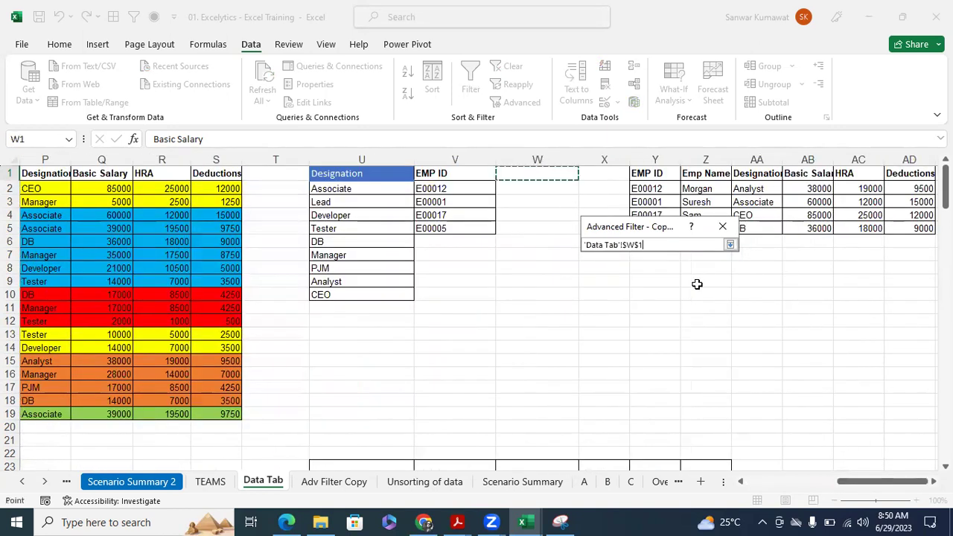
- Run the filter with Unique records only, then select the copied list W1:W10
click(734, 246)
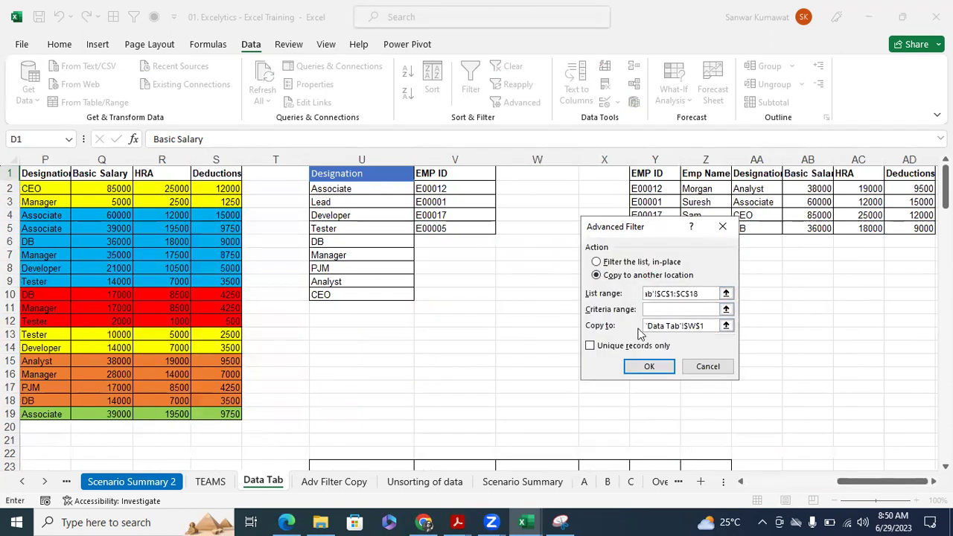
click(590, 347)
click(650, 366)
drag(792, 481, 873, 480)
drag(530, 174, 555, 295)
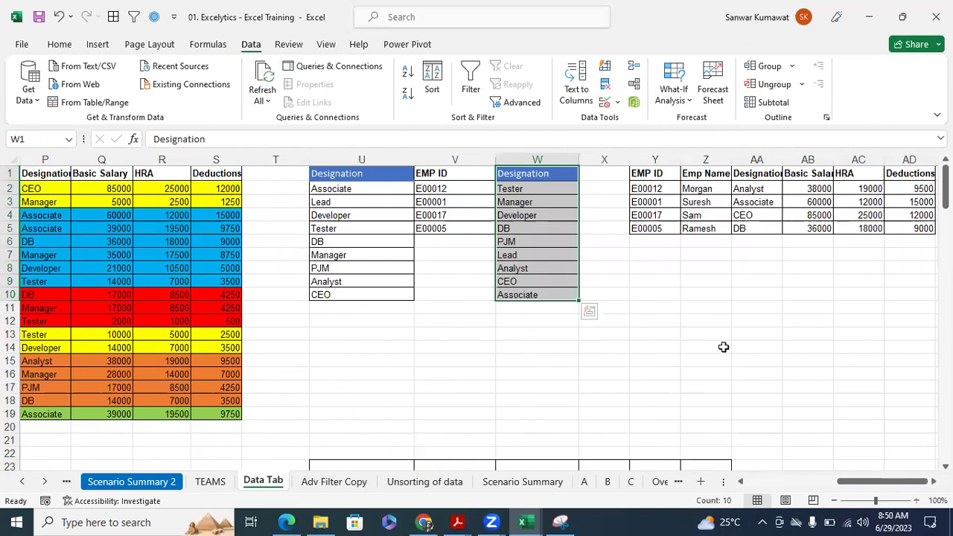
drag(856, 483, 755, 497)
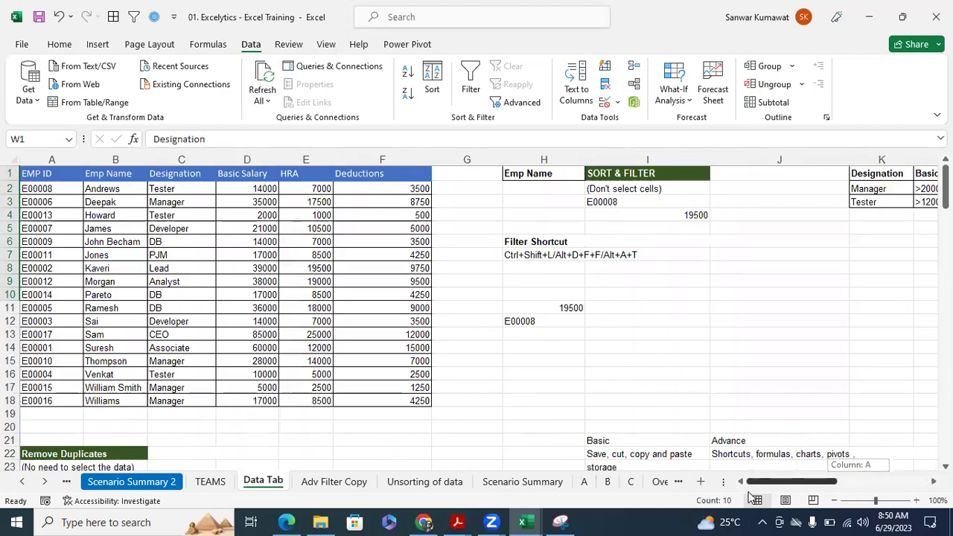
click(270, 304)
click(347, 270)
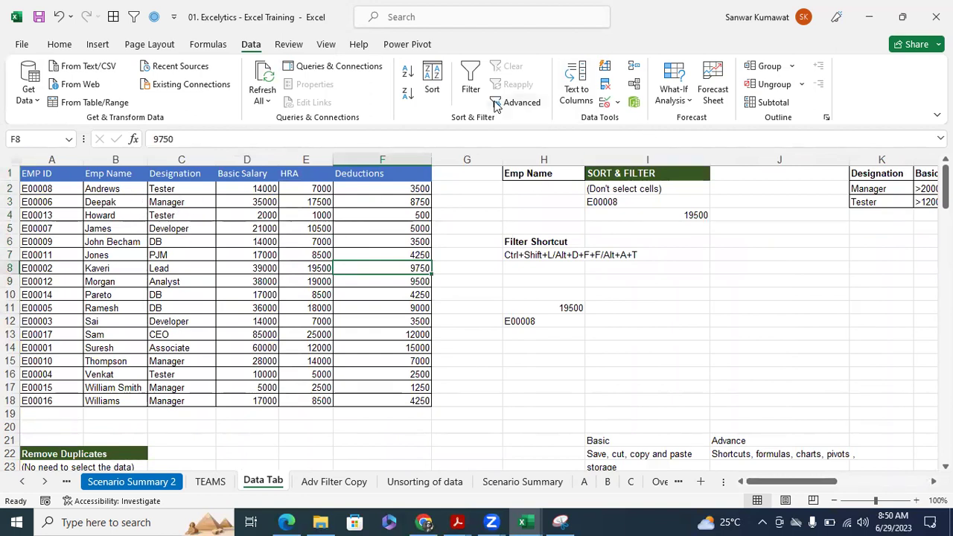
click(276, 283)
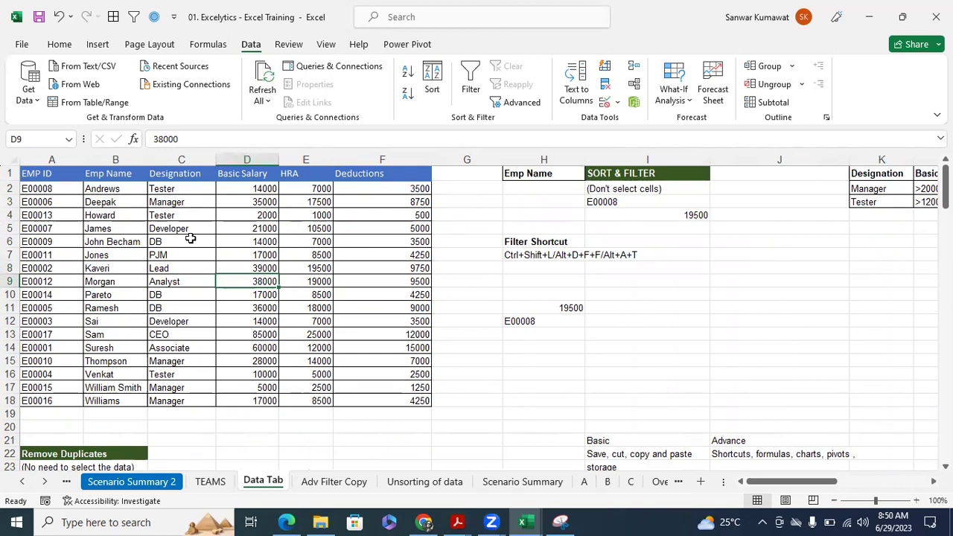
click(184, 203)
right_click(184, 202)
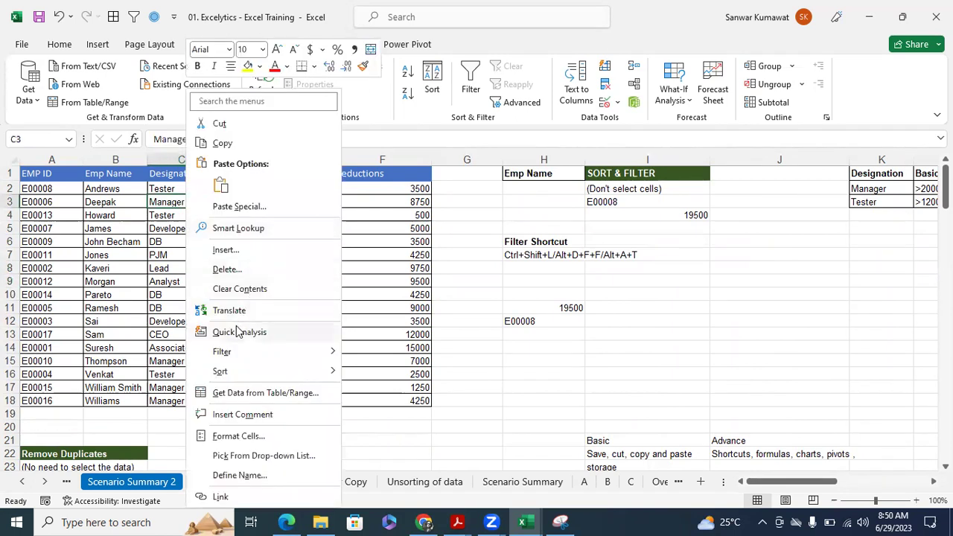
mouse_move(237, 352)
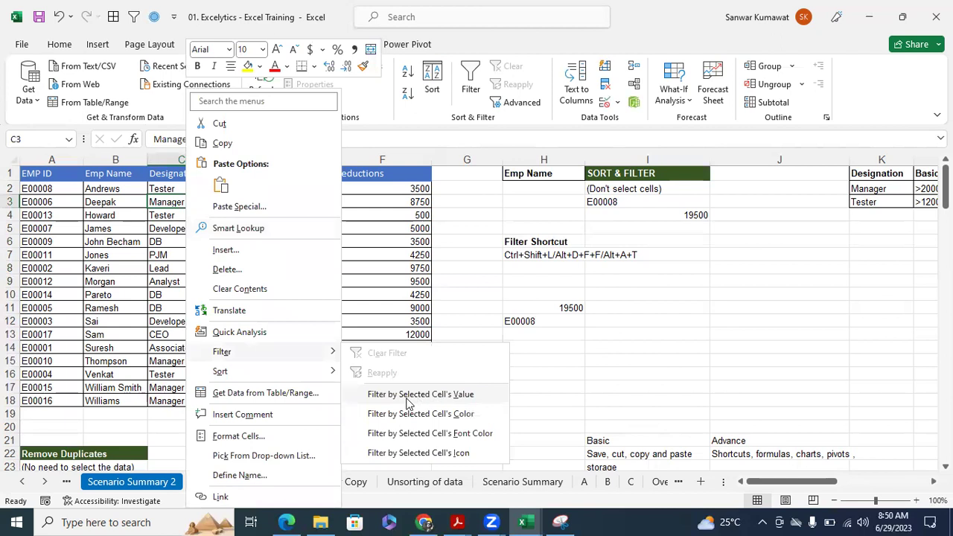
click(411, 396)
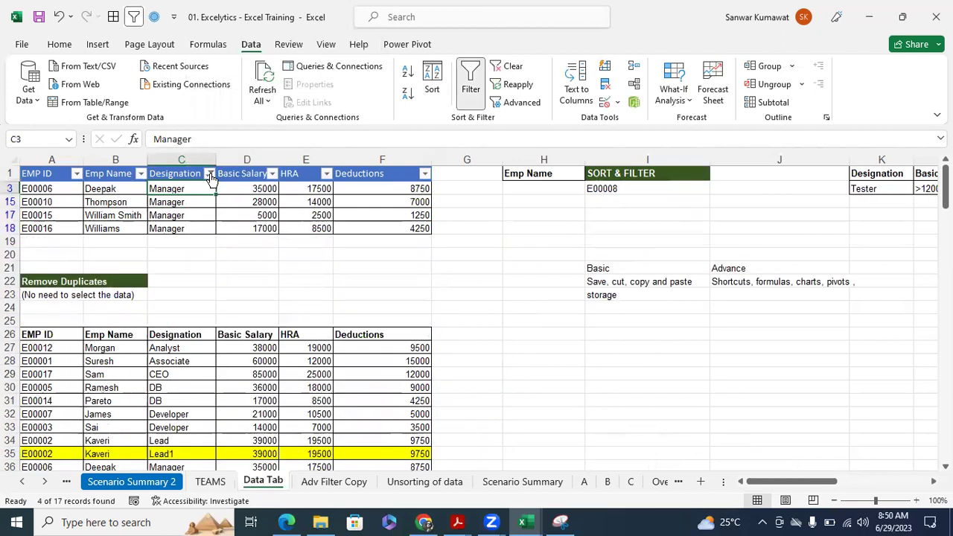
click(209, 173)
click(156, 267)
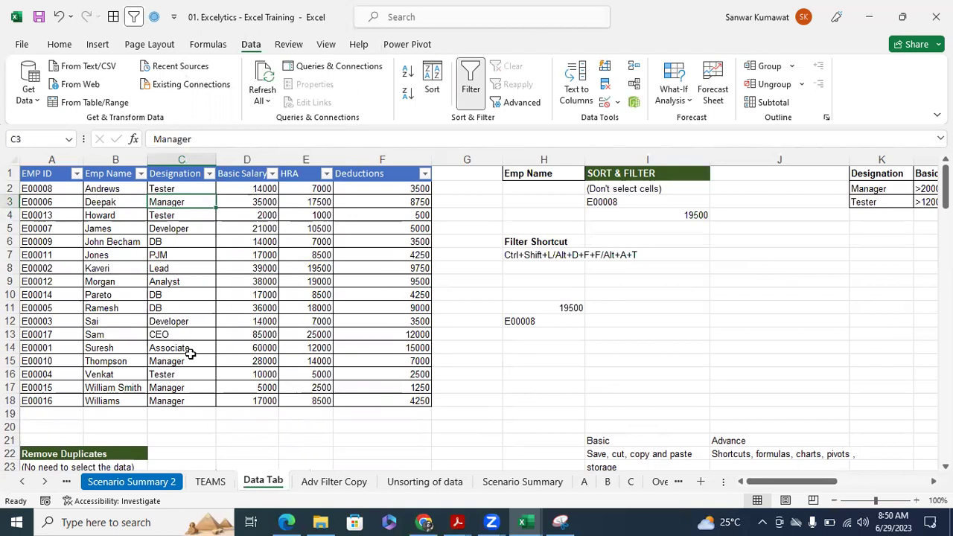
click(209, 173)
click(96, 338)
scroll(100, 436, down, 1)
click(86, 439)
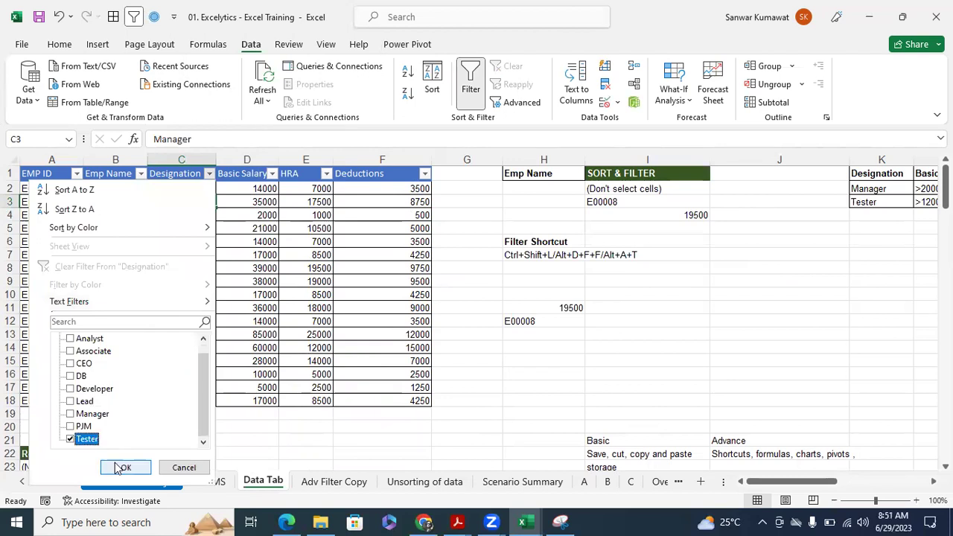
click(123, 468)
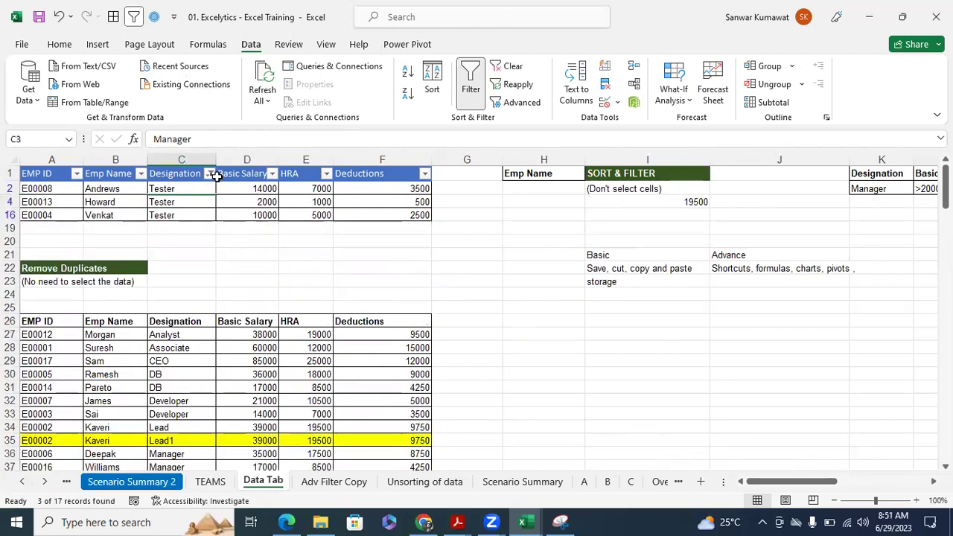
click(210, 173)
click(155, 265)
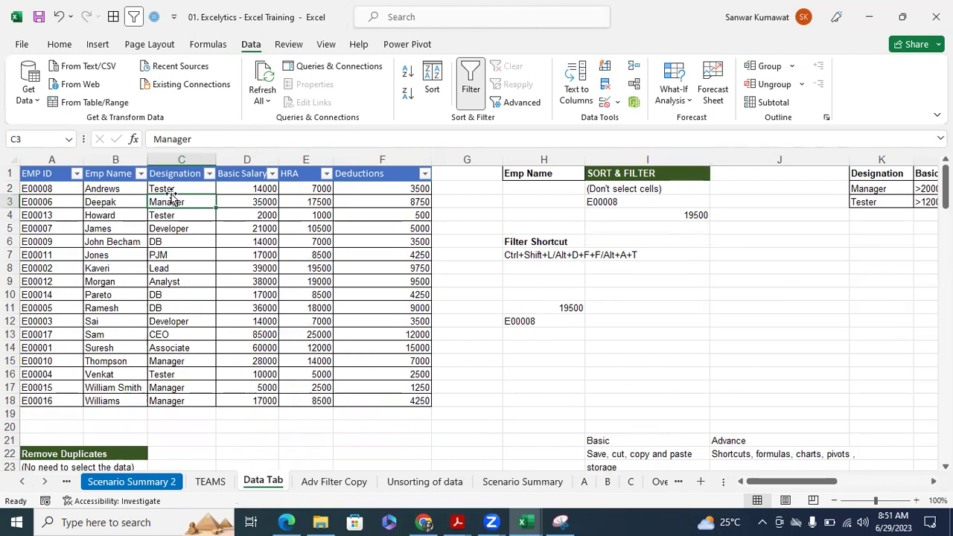
click(178, 189)
right_click(179, 188)
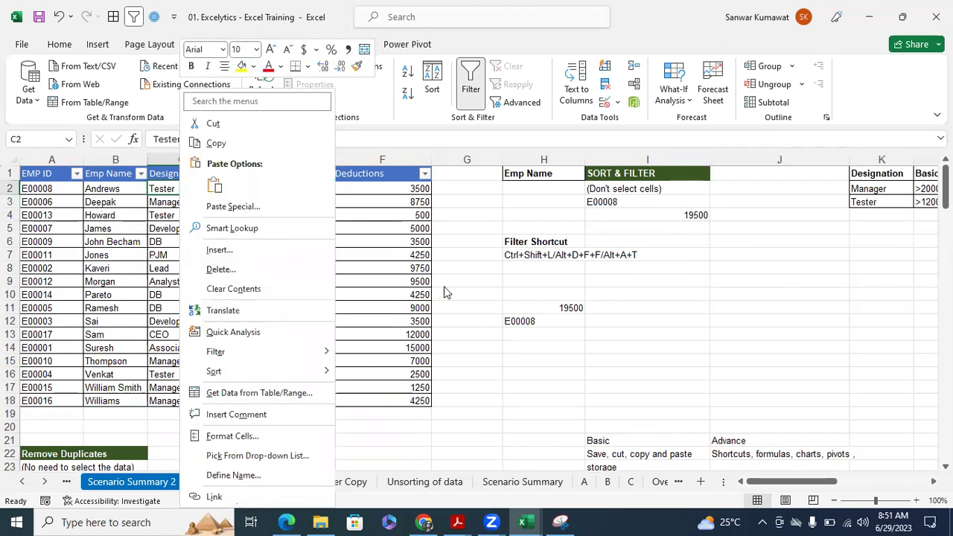
key(Escape)
click(164, 215)
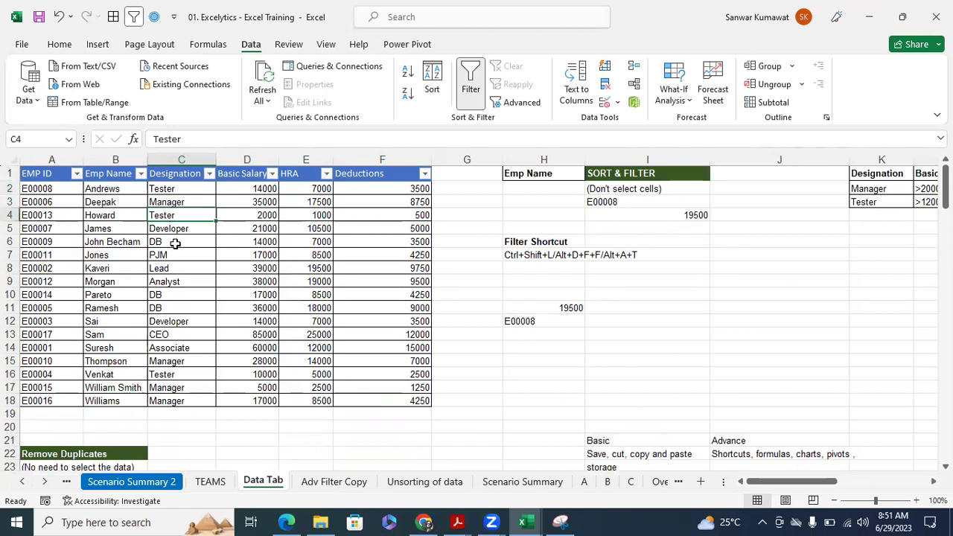
click(178, 372)
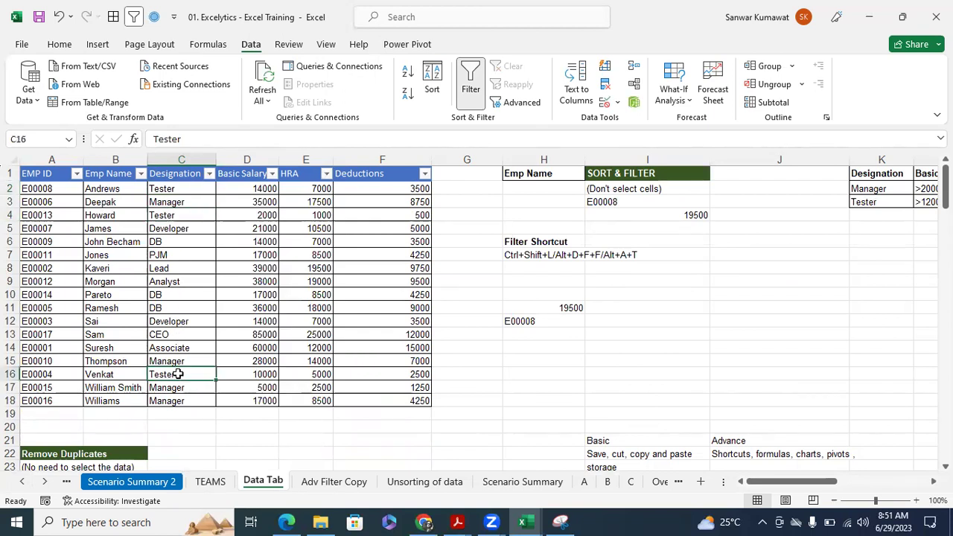
right_click(179, 374)
mouse_move(218, 353)
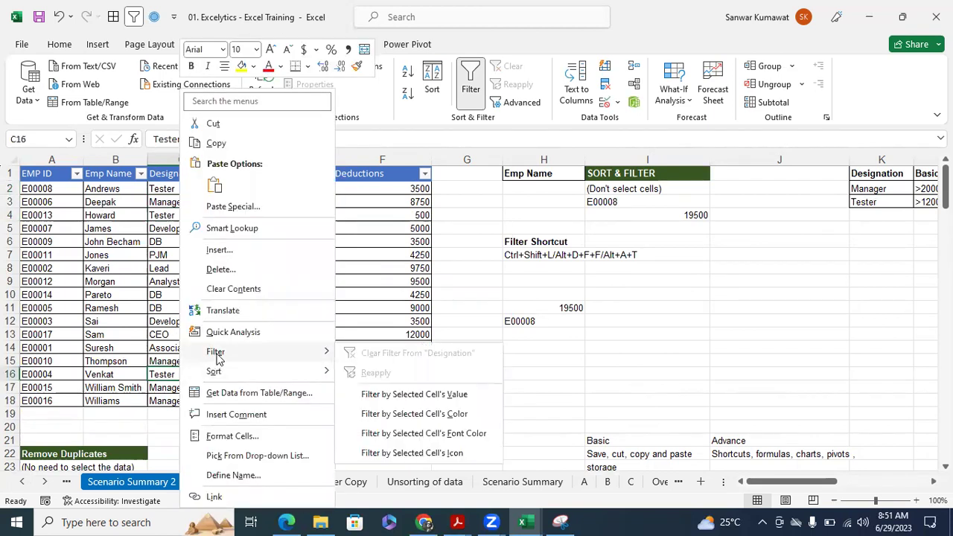
click(431, 396)
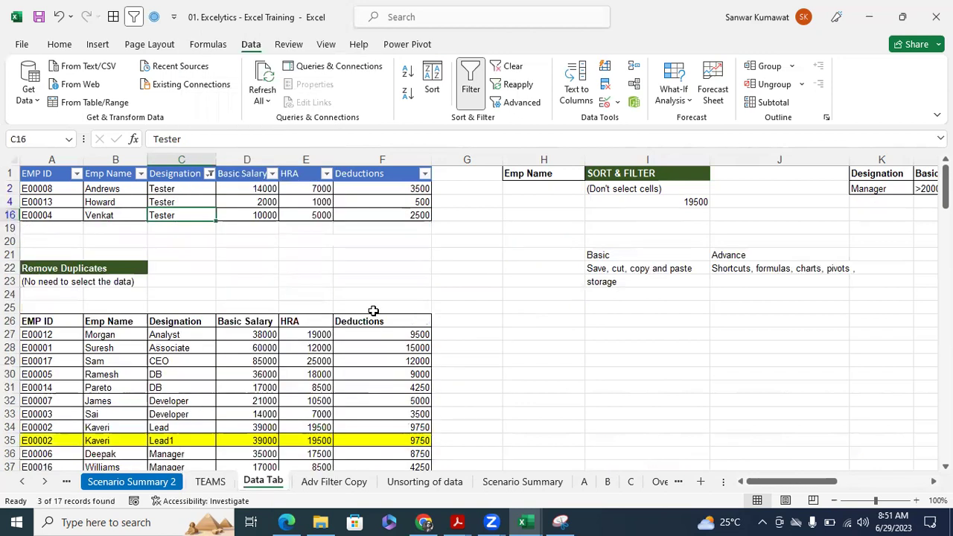
key(ctrl+shift+l)
- Filter the employee table by P4's blue fill colour, then clear the Designation filter
click(733, 321)
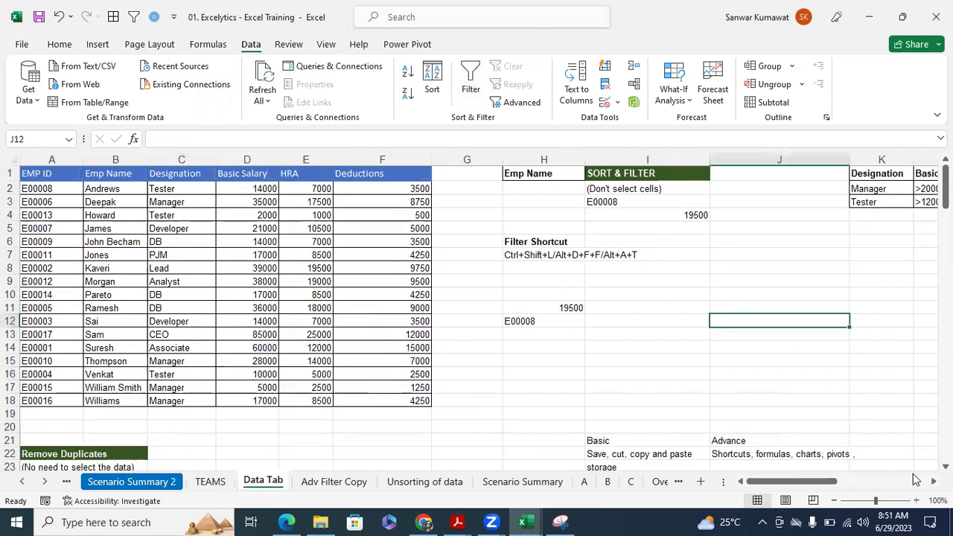
scroll(915, 480, right, 3)
scroll(514, 276, right, 6)
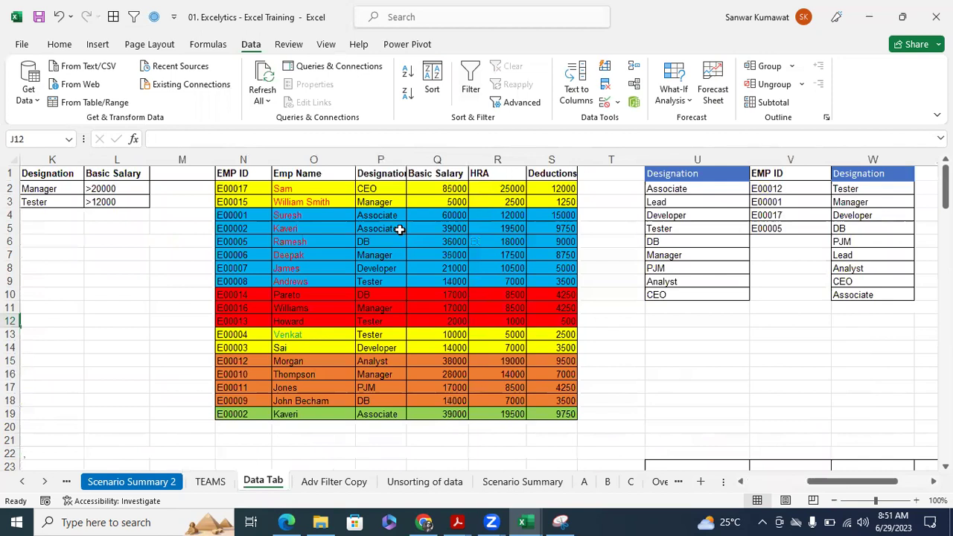
click(378, 219)
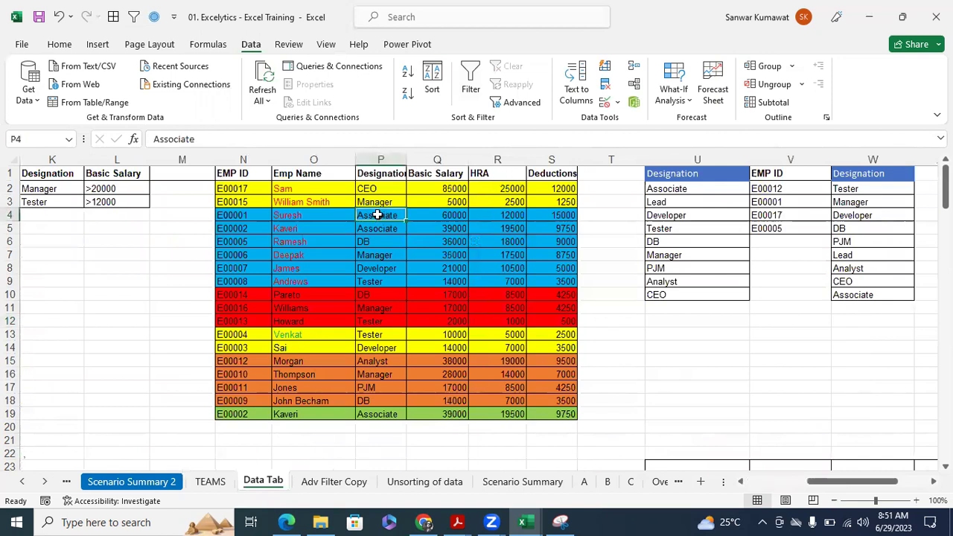
right_click(377, 215)
mouse_move(472, 351)
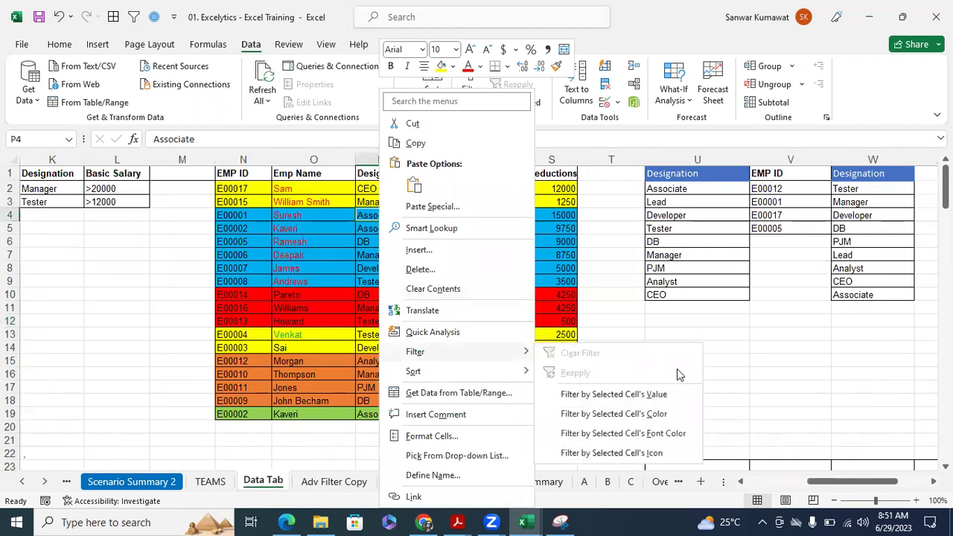
click(628, 414)
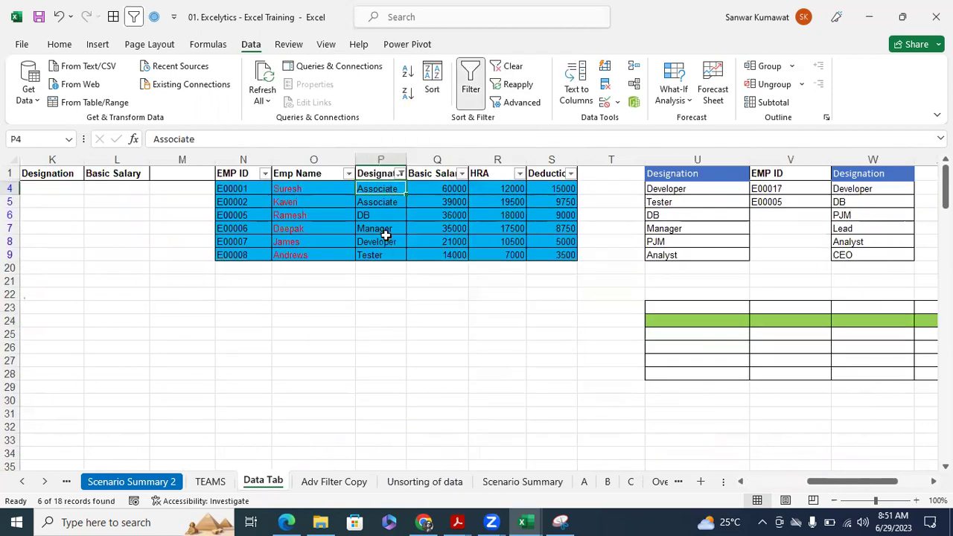
click(401, 173)
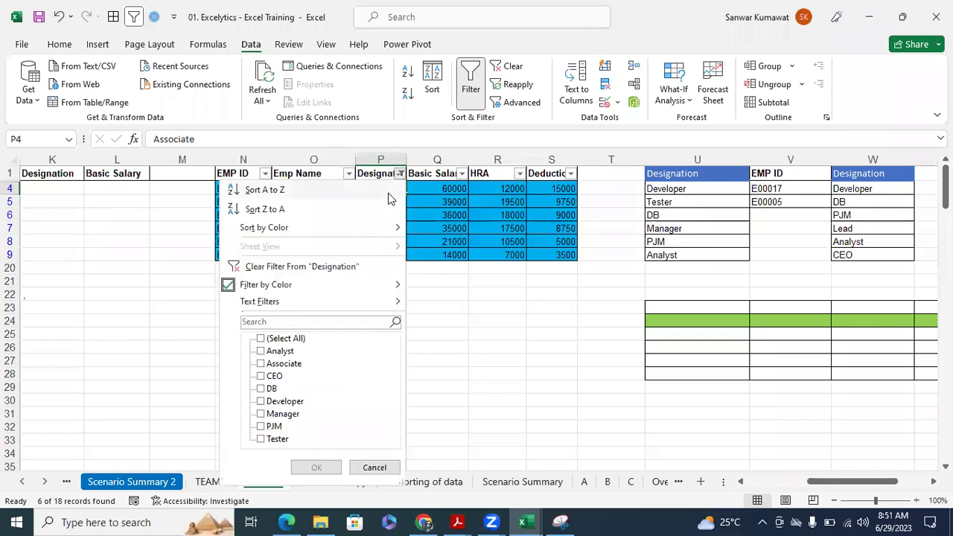
click(350, 267)
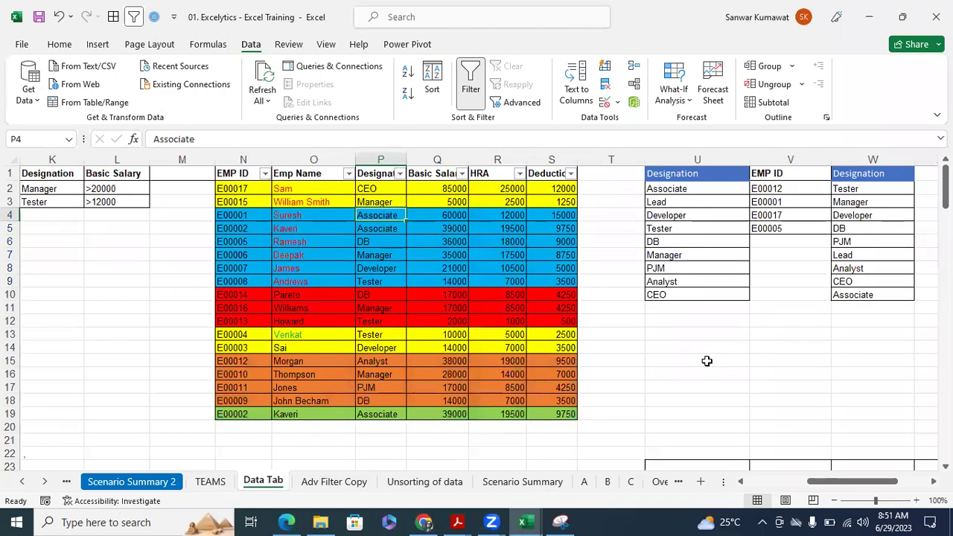
- Filter the table by O5's red font colour, then clear the Emp Name filter
click(289, 229)
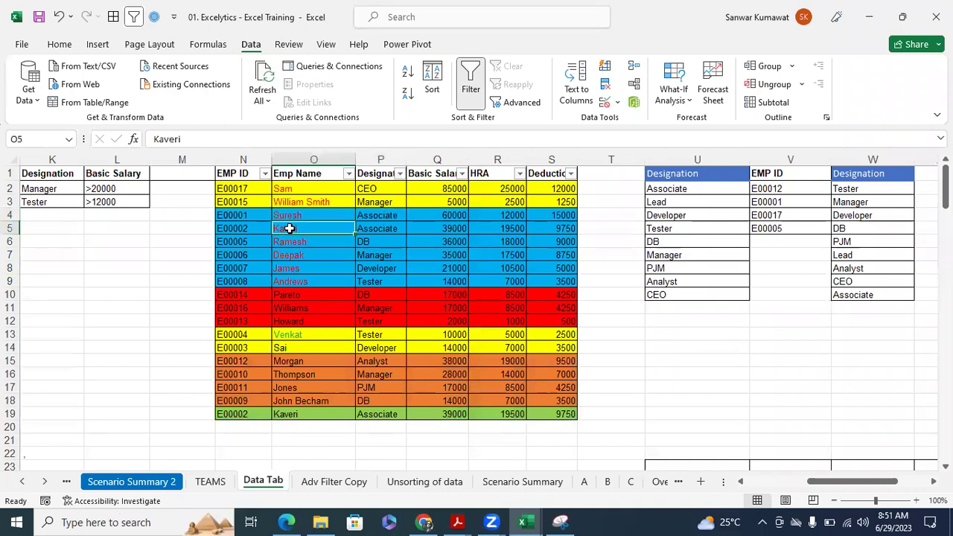
right_click(289, 229)
mouse_move(356, 350)
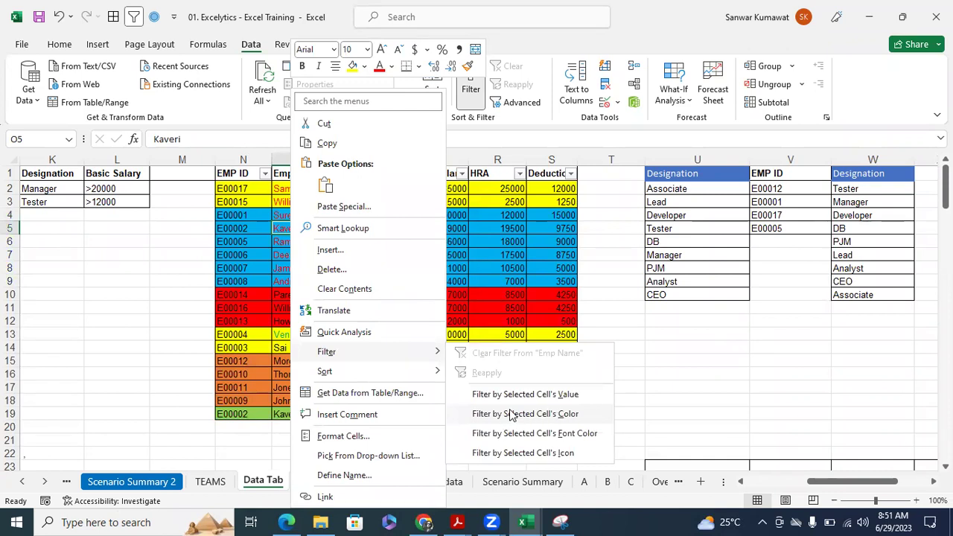
click(551, 435)
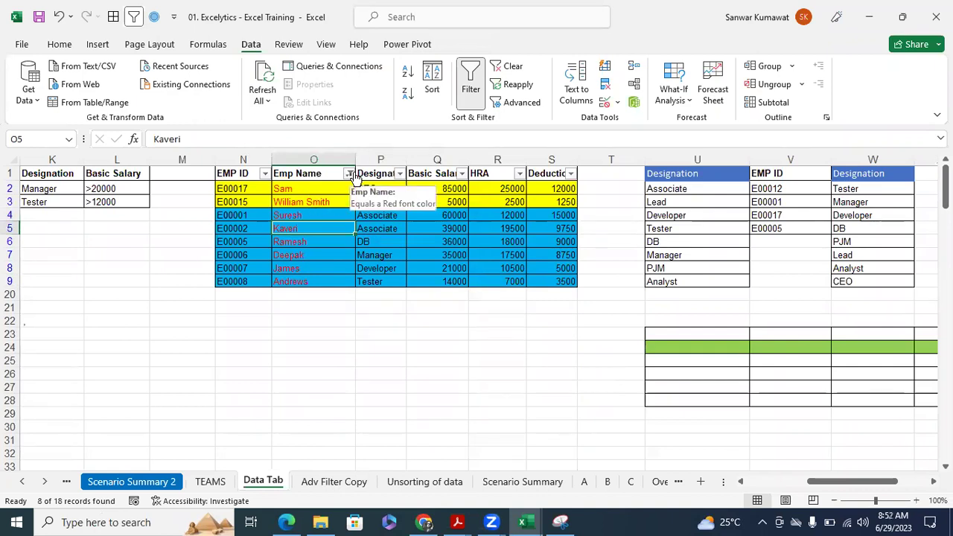
click(324, 191)
click(325, 215)
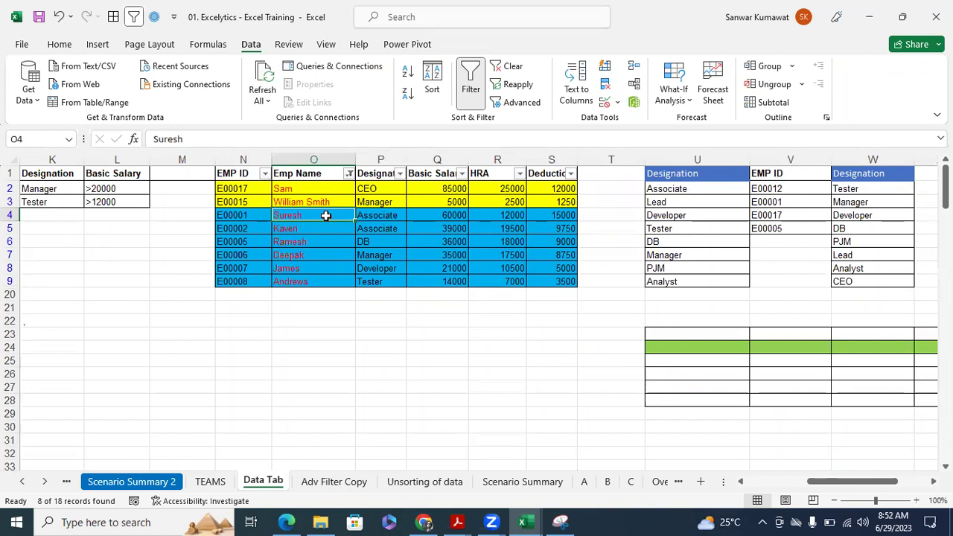
click(348, 173)
click(272, 270)
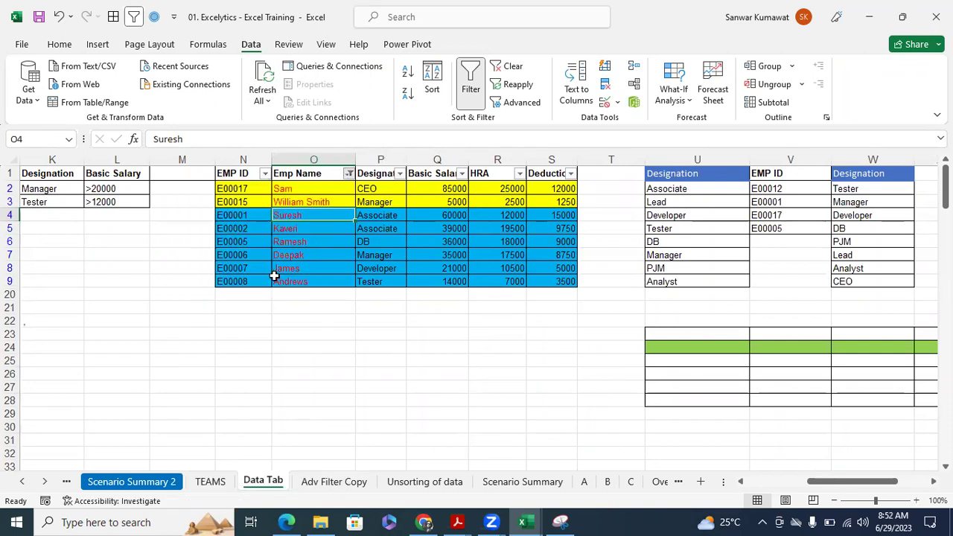
click(646, 308)
- Filter by Venkat's font colour, then clear the Emp Name filter again to show all rows
click(320, 336)
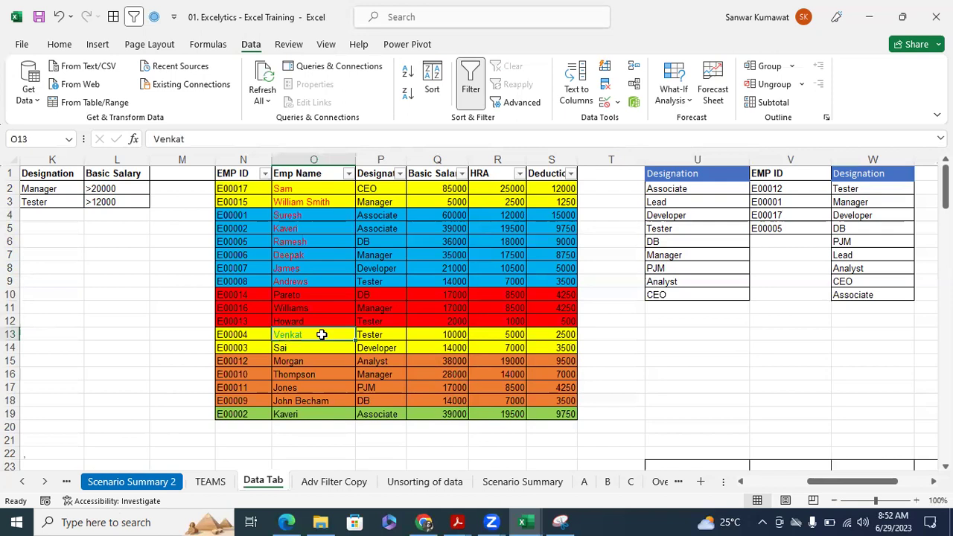
right_click(322, 335)
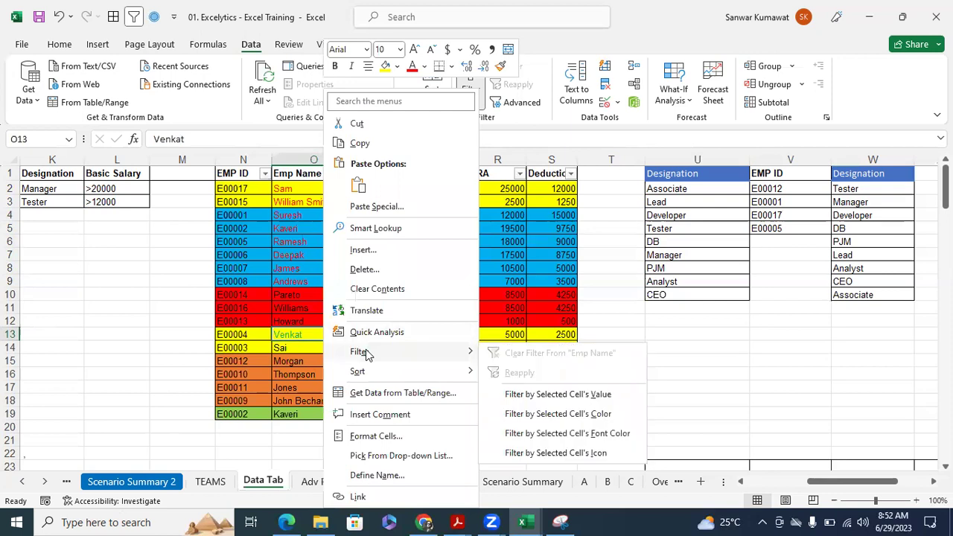
click(567, 432)
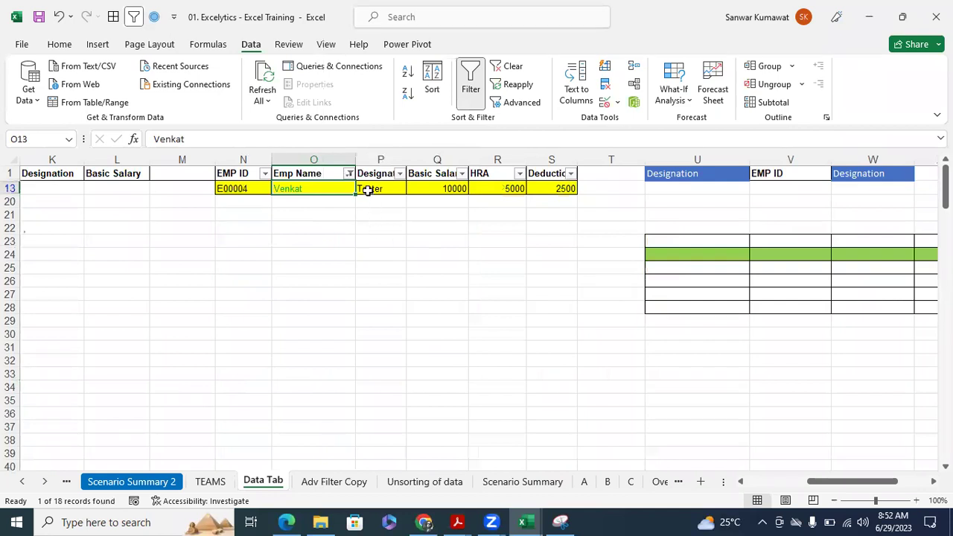
click(349, 173)
click(281, 267)
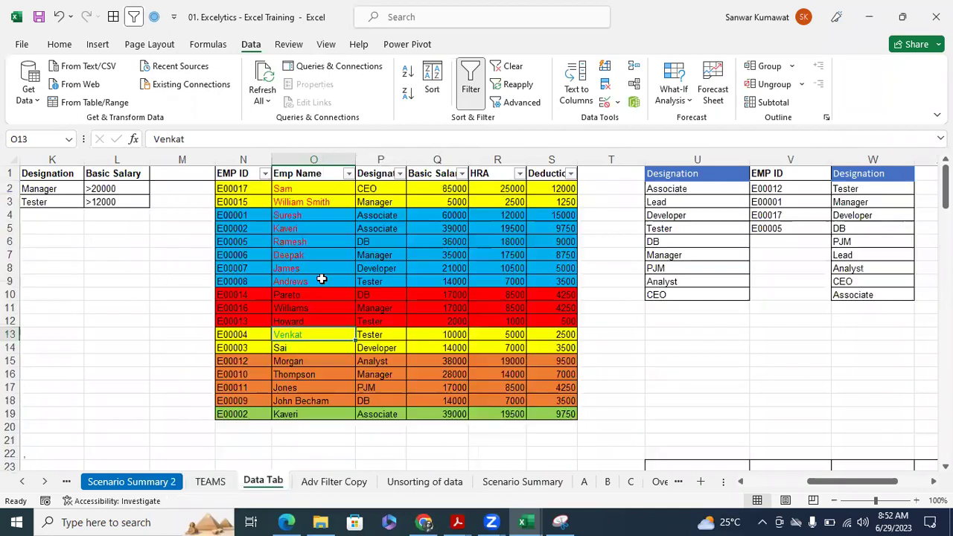
click(653, 311)
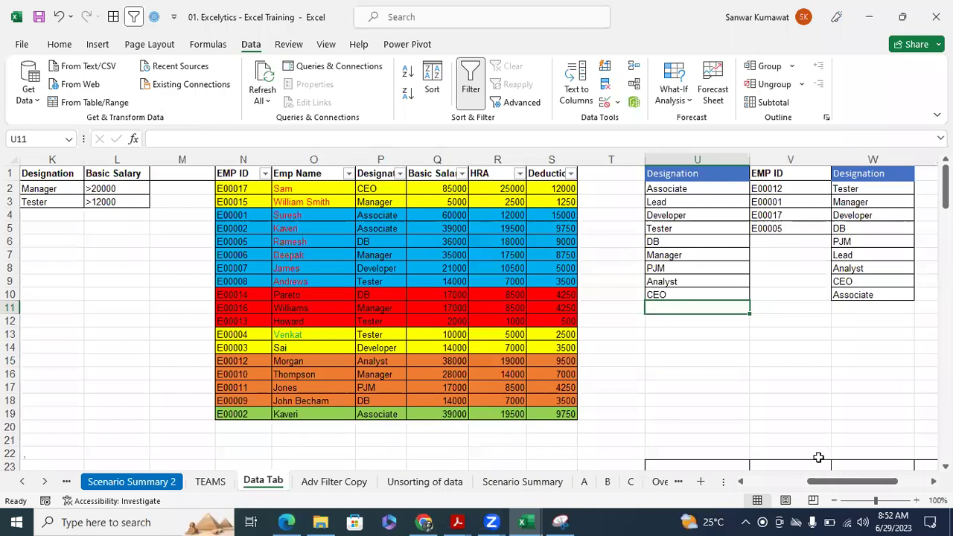
- From Basic Salary cell D7, open the Advanced Filter dialog and cancel it
click(753, 480)
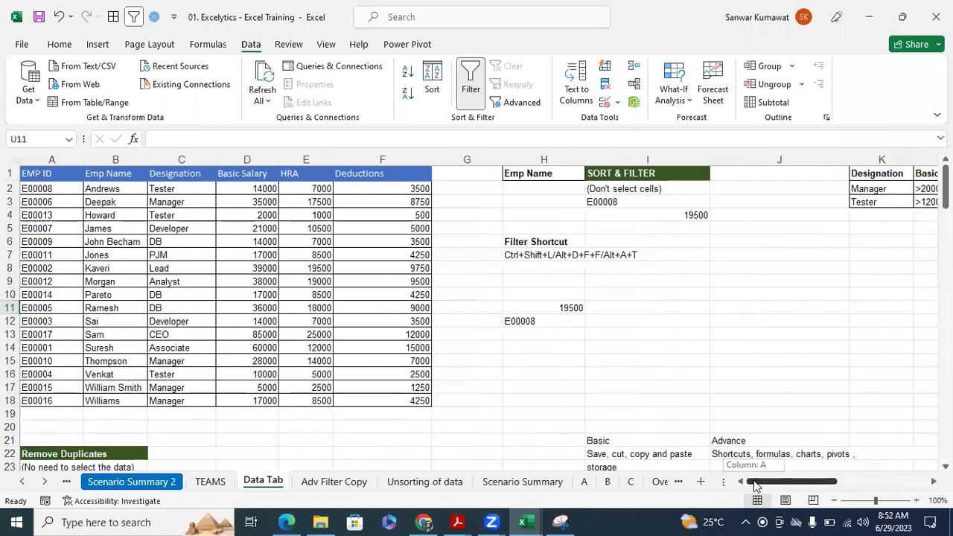
click(246, 254)
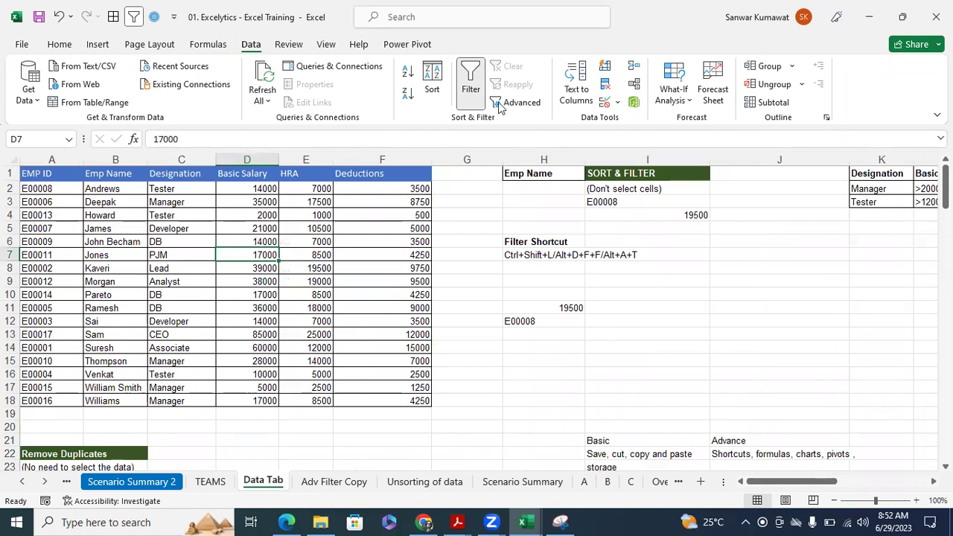
click(501, 102)
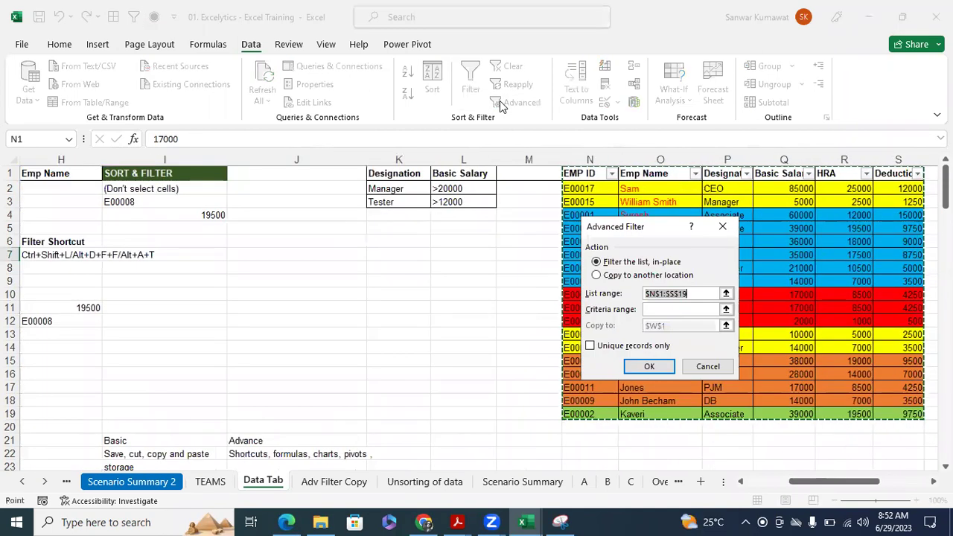
click(706, 367)
- Select D10 in the original table, then create a new blank workbook with Ctrl+N
click(763, 484)
click(647, 387)
click(268, 292)
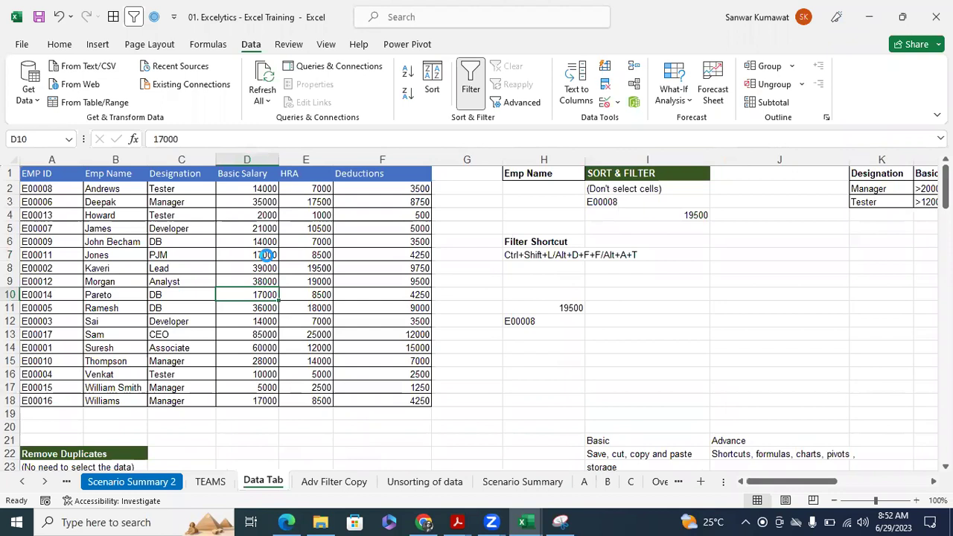
key(ctrl+n)
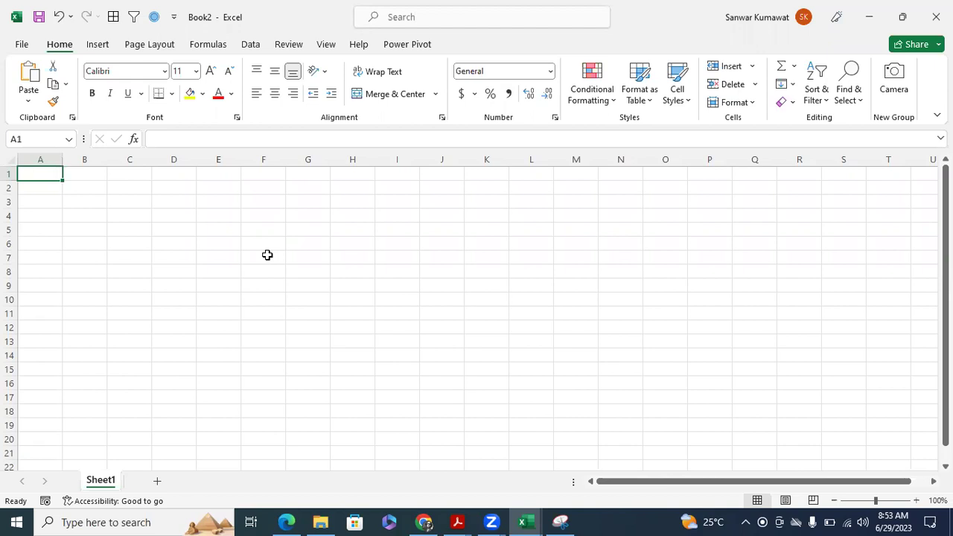
- Enter 1 in A1 and 2 in A2, removing an extra 3 typed in A3
text(1)
key(Return)
text(2)
key(Return)
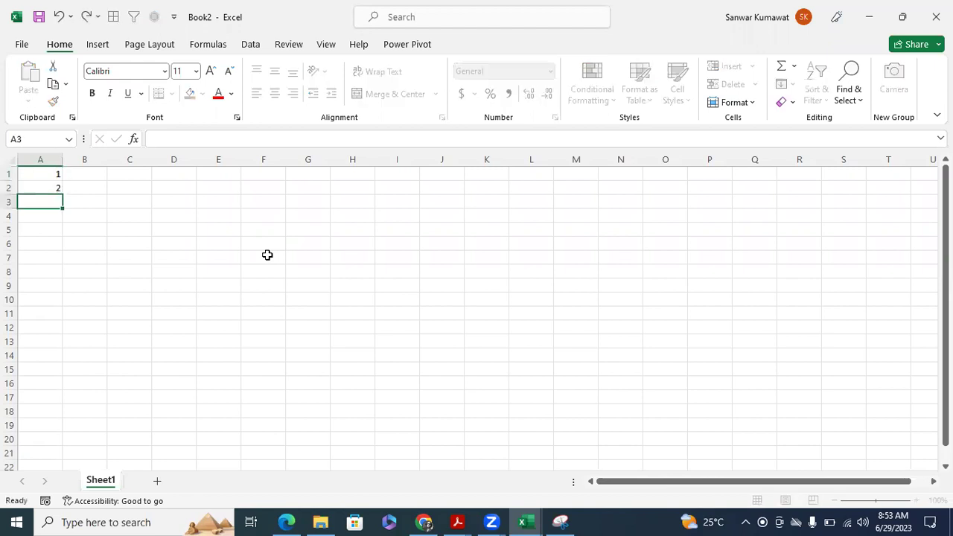
text(3)
key(Return)
key(Up)
key(Delete)
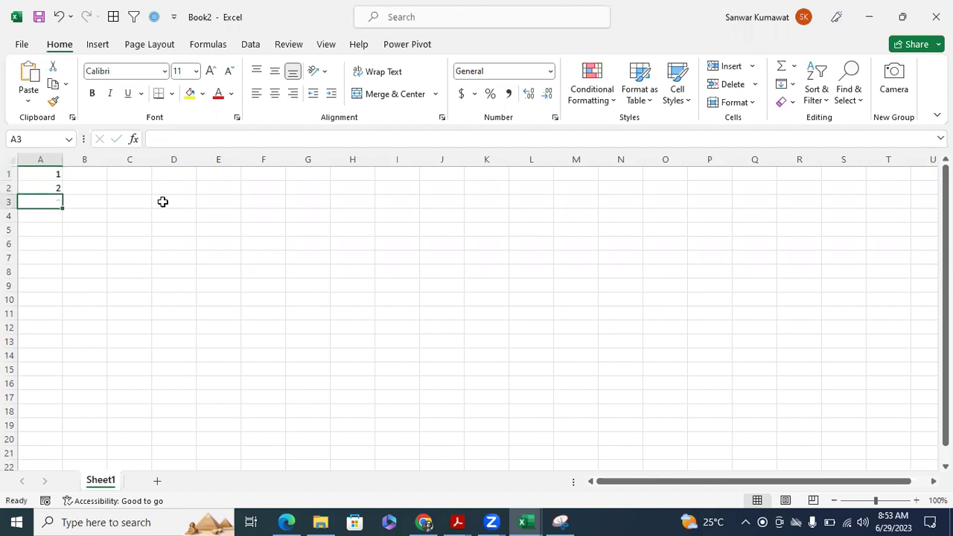
- Drag the A1:A2 fill handle to continue the series down to 294
drag(53, 175, 70, 374)
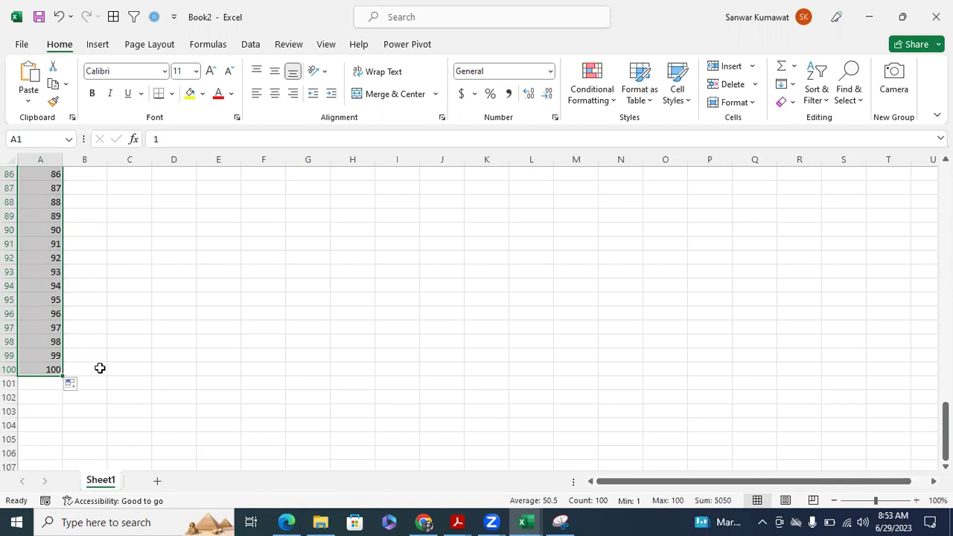
scroll(101, 367, down, 1)
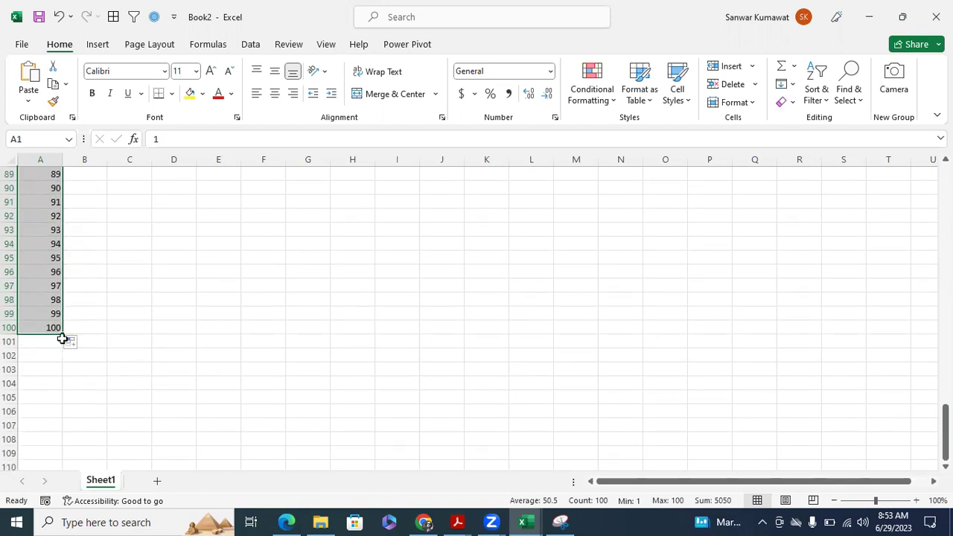
drag(62, 333, 75, 485)
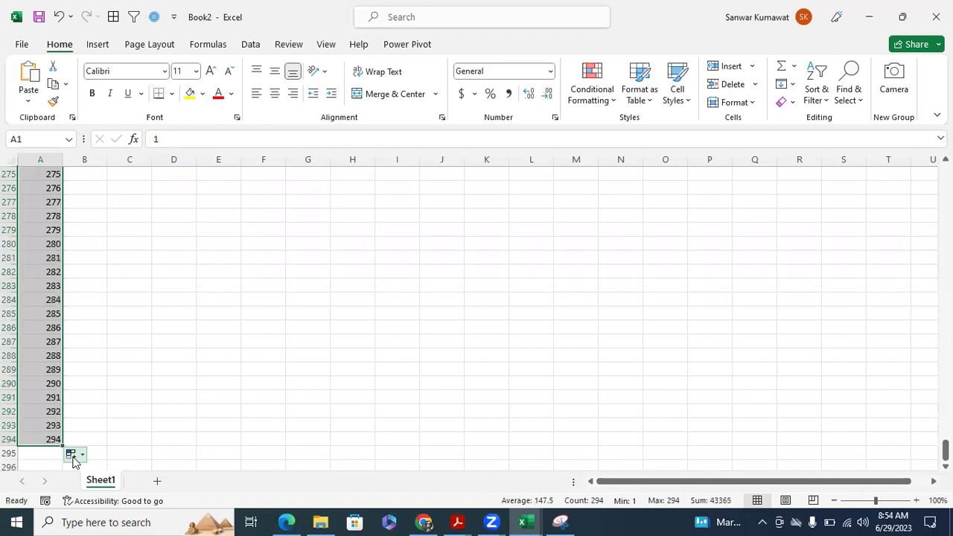
click(319, 328)
click(51, 271)
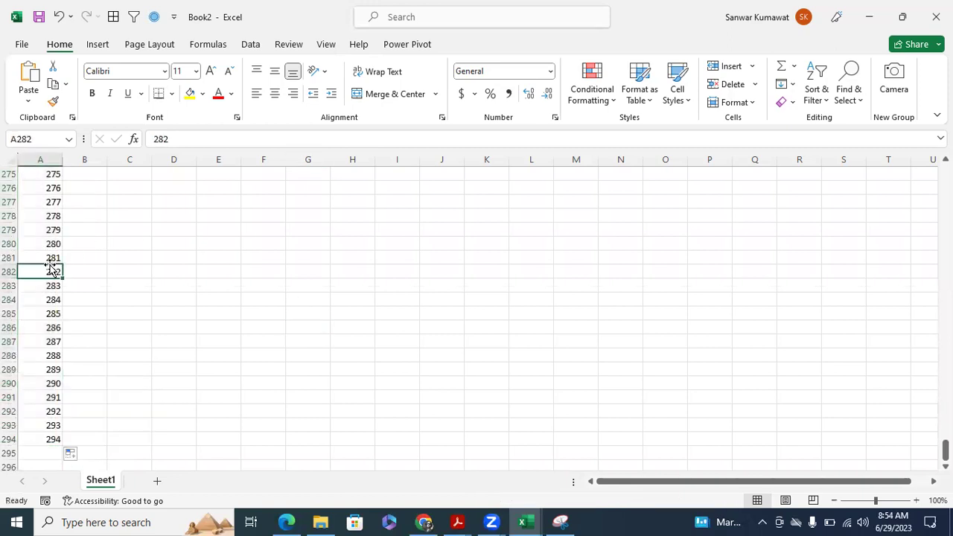
key(ctrl+Up)
key(Right)
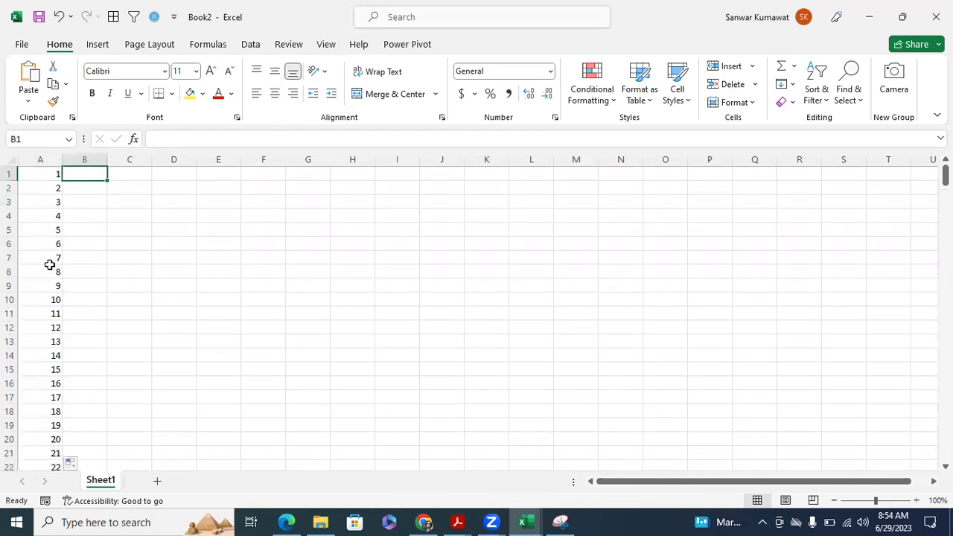
- Put 1 in B1 and =B1+1 in B2, then fill the formula down to row 192
text(1)
key(Return)
text(=)
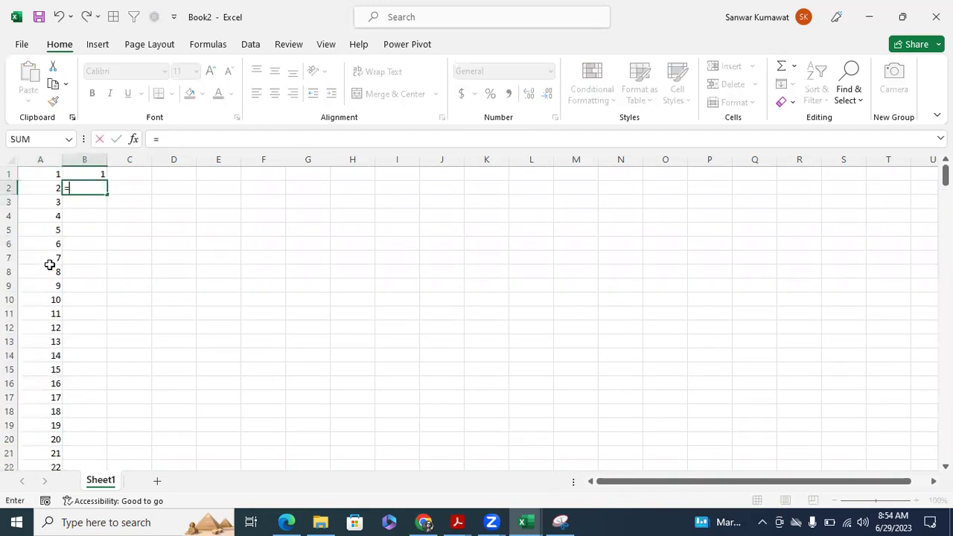
key(Up)
text(+1)
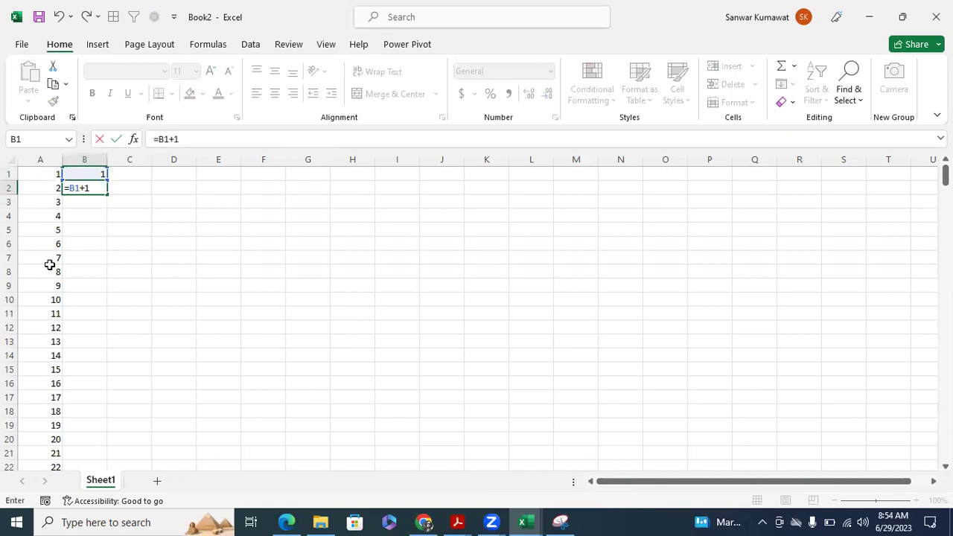
key(Return)
drag(52, 175, 112, 456)
click(103, 190)
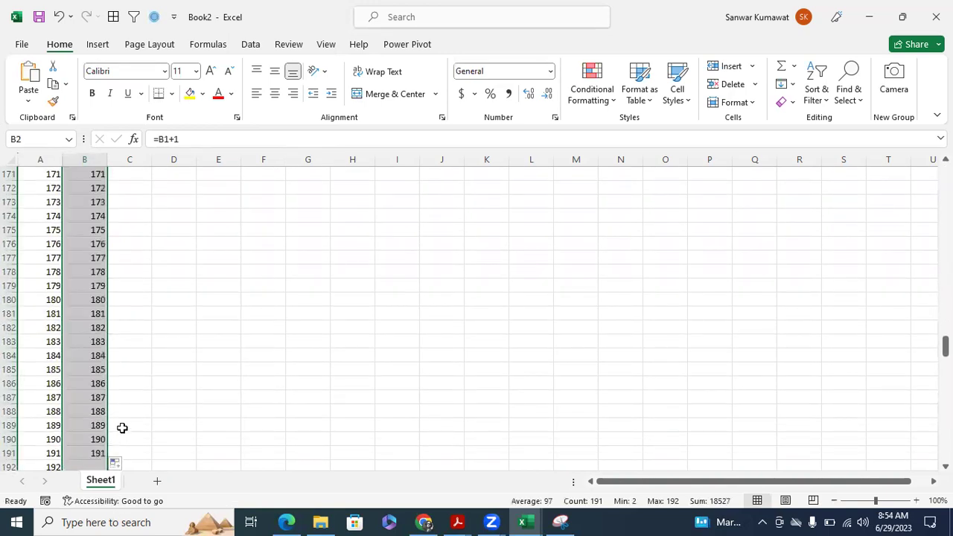
scroll(137, 413, down, 6)
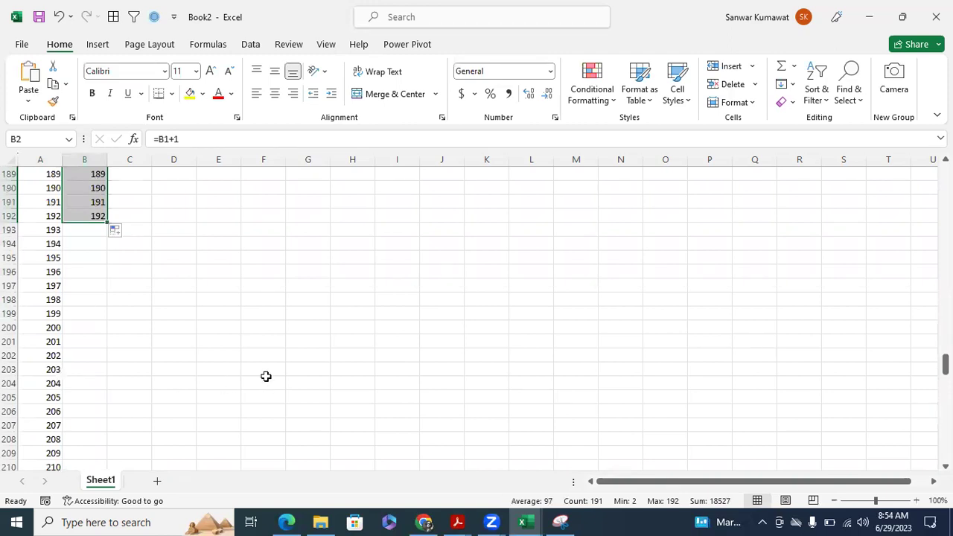
scroll(266, 378, up, 20)
scroll(266, 377, up, 20)
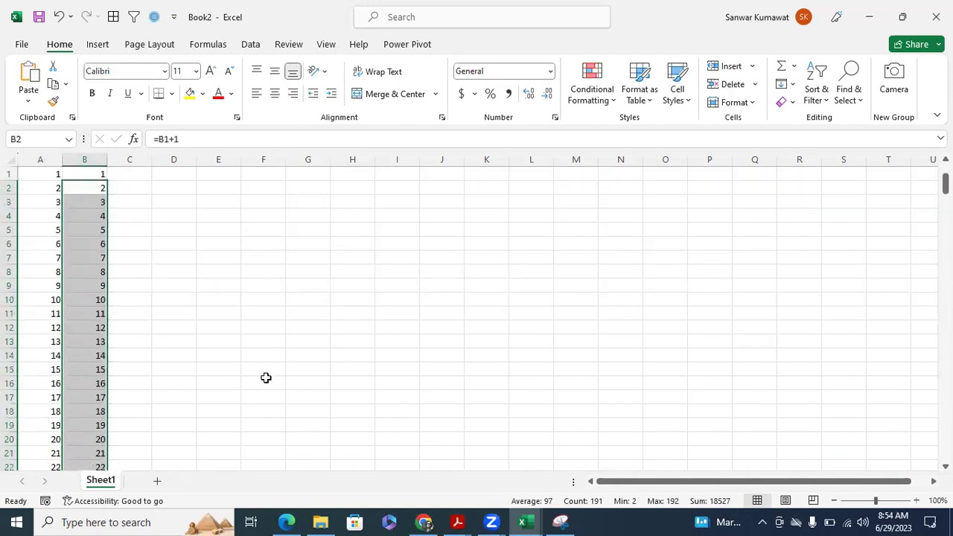
- Enter 1 in D1 and fill a column series from it via the Series dialog (Alt+E, I, S)
click(185, 173)
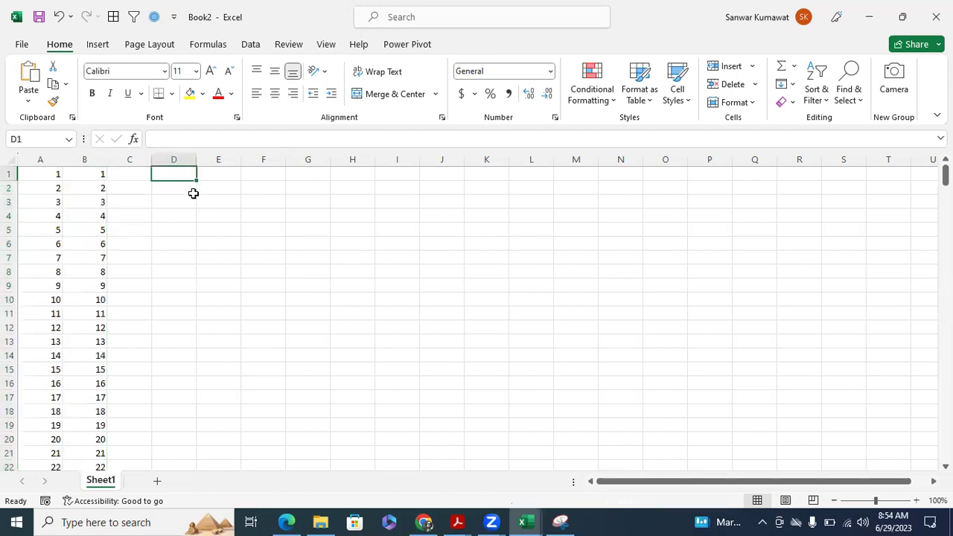
text(`)
text(1)
click(224, 204)
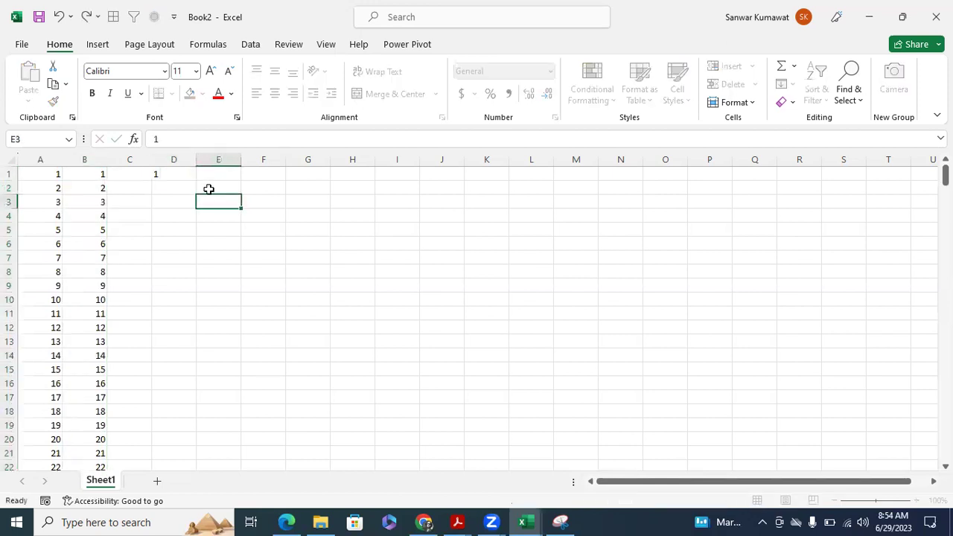
click(182, 179)
key(alt+e)
key(i)
key(s)
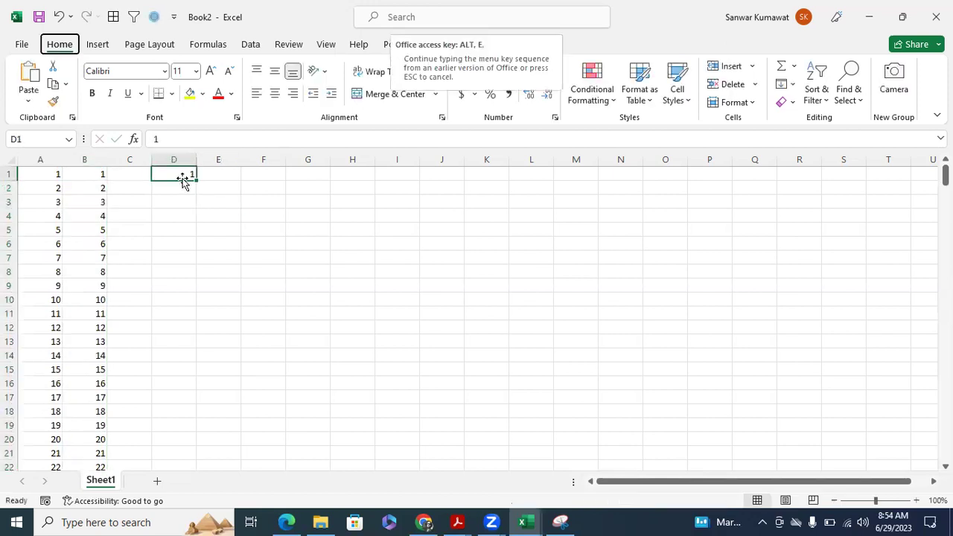
click(581, 278)
click(722, 344)
text(10000)
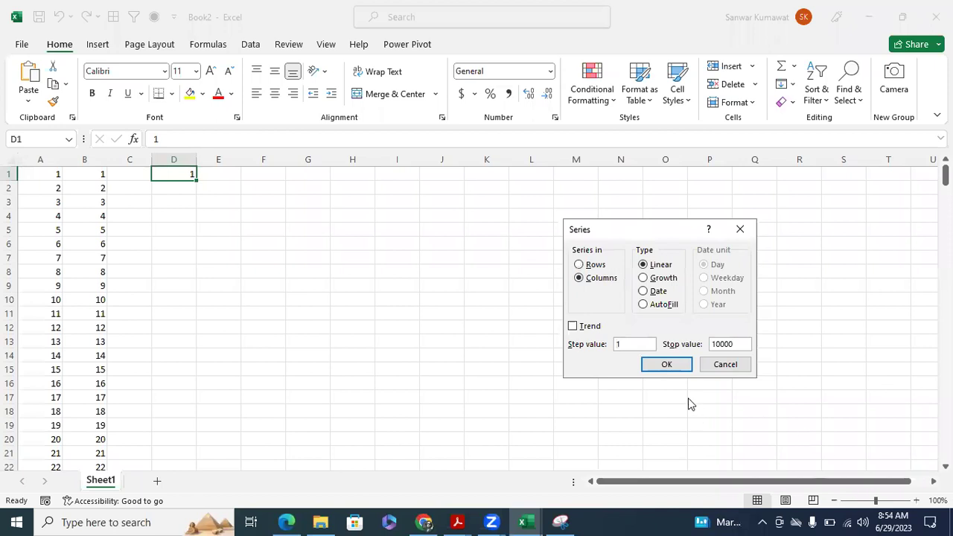
click(676, 365)
- Jump to the end of the column D series to check it, then return to the top
click(183, 241)
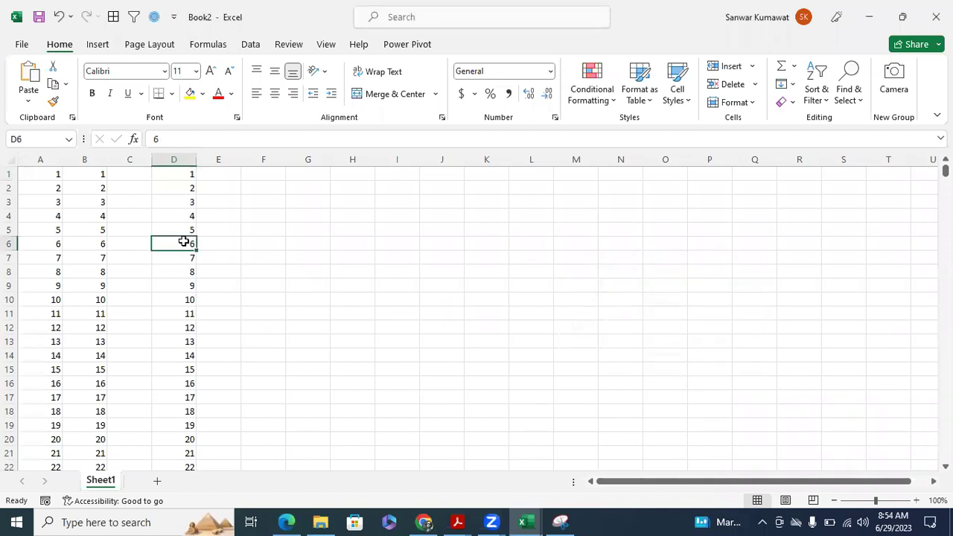
key(ctrl+Down)
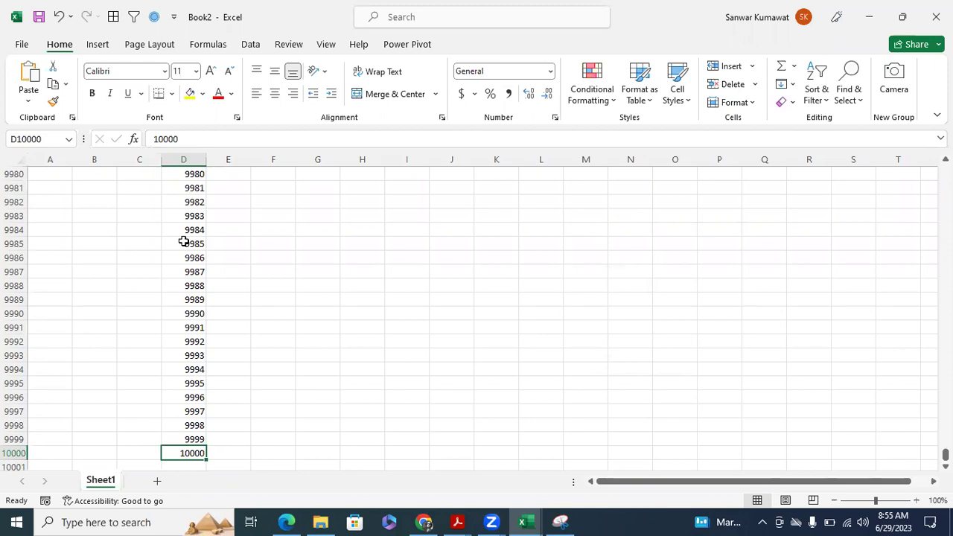
key(Left)
key(Left)
key(Left)
key(ctrl+Home)
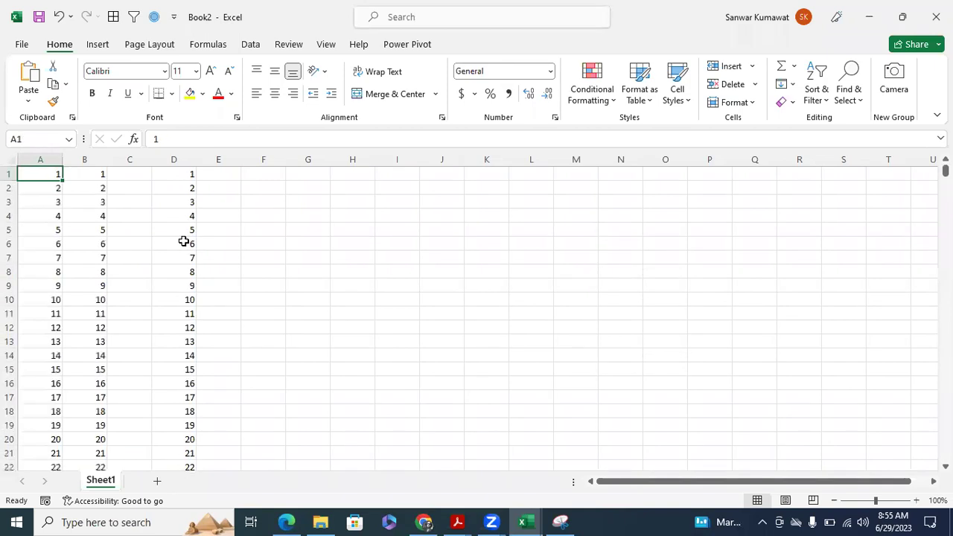
key(Right)
key(Right)
key(Right)
key(Right)
key(Left)
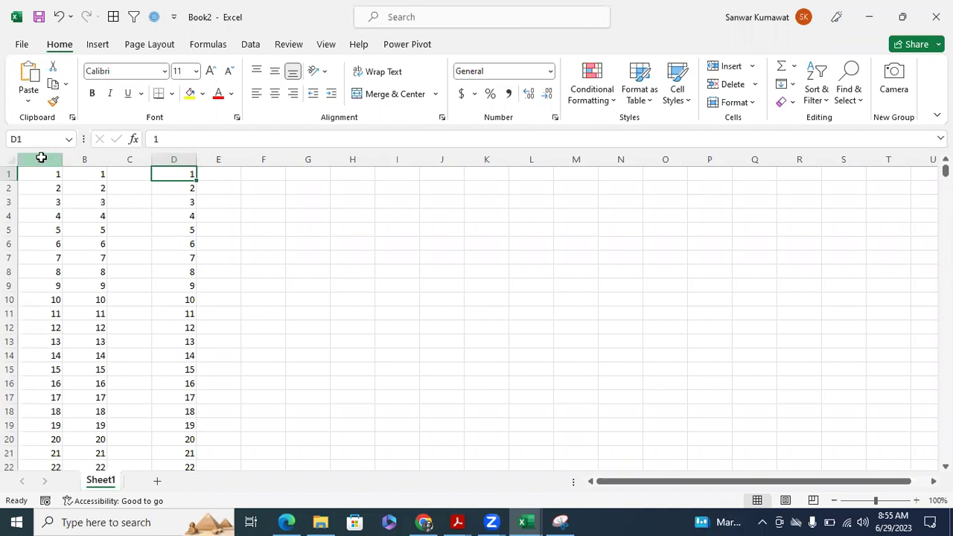
- Enter the starting value 1 in cell F1
drag(41, 155, 90, 159)
click(174, 159)
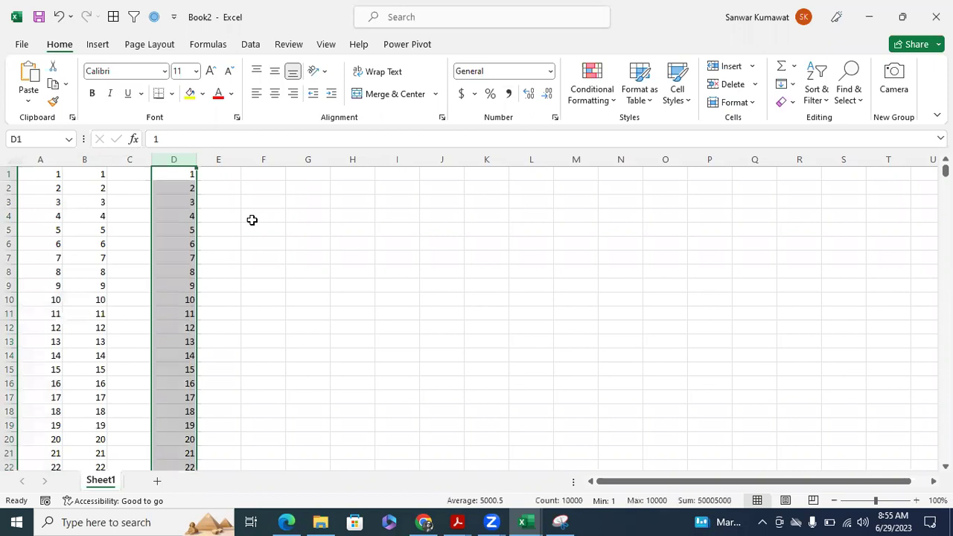
click(344, 228)
click(269, 175)
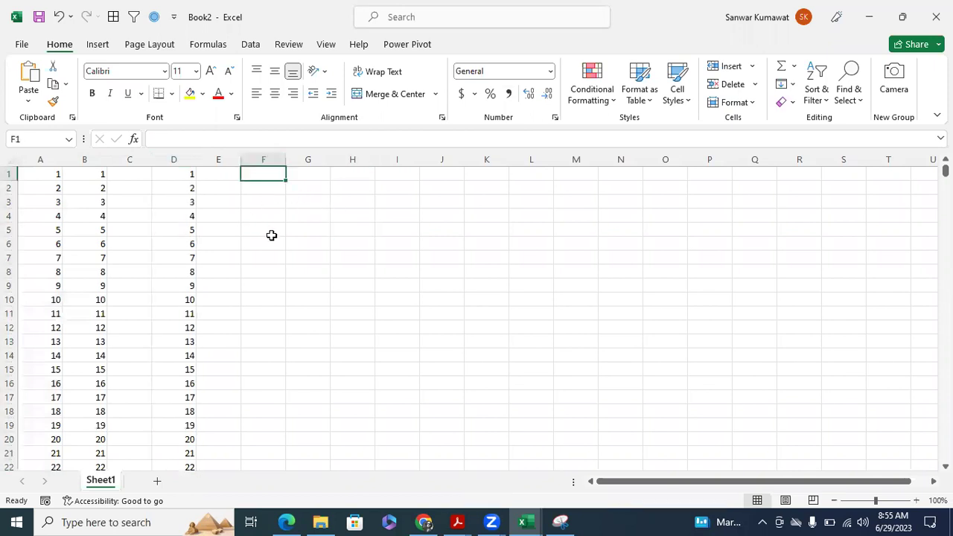
text(1)
click(313, 266)
click(271, 174)
- Fill a column series from F1 with Stop value 20000 via Home > Fill > Series
click(794, 85)
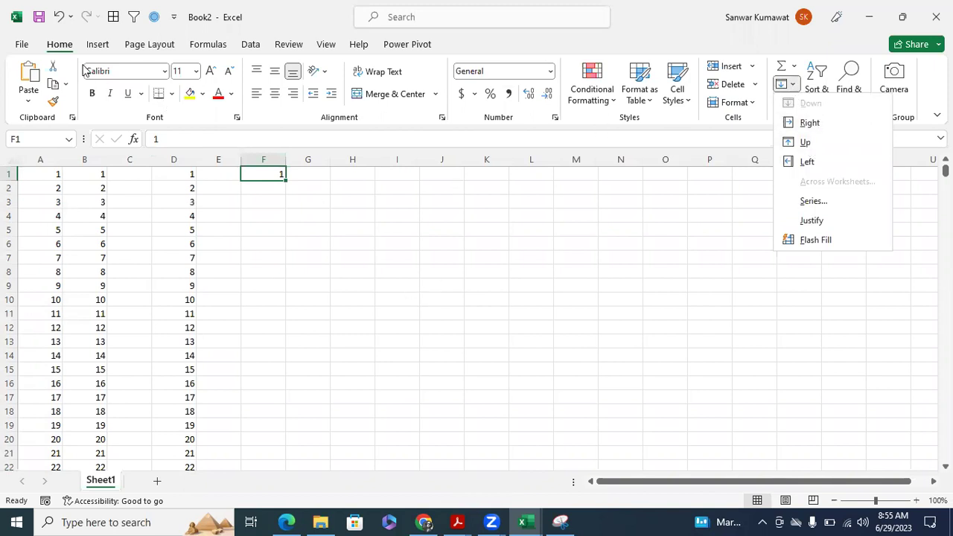
click(819, 201)
click(600, 283)
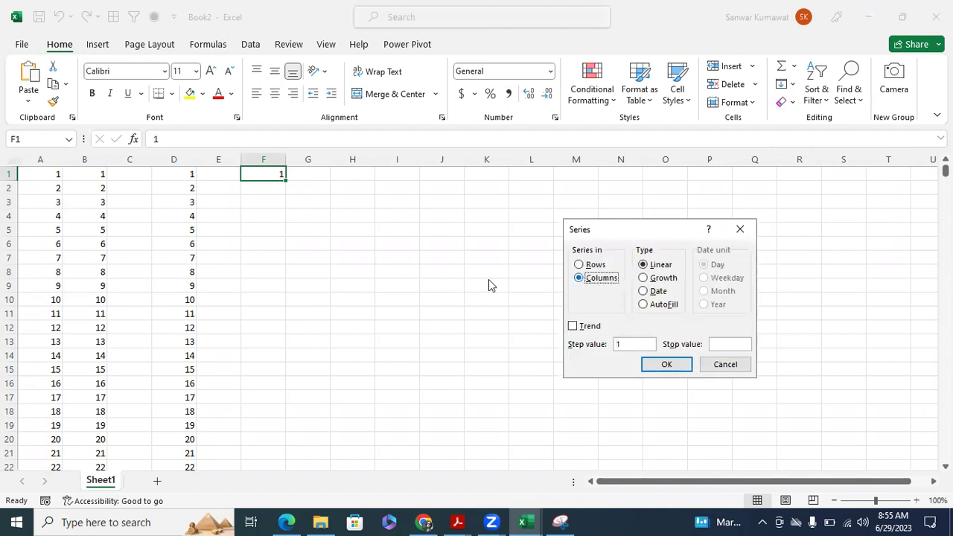
click(715, 347)
text(1000)
key(BackSpace)
key(BackSpace)
key(BackSpace)
key(BackSpace)
text(20000)
click(658, 366)
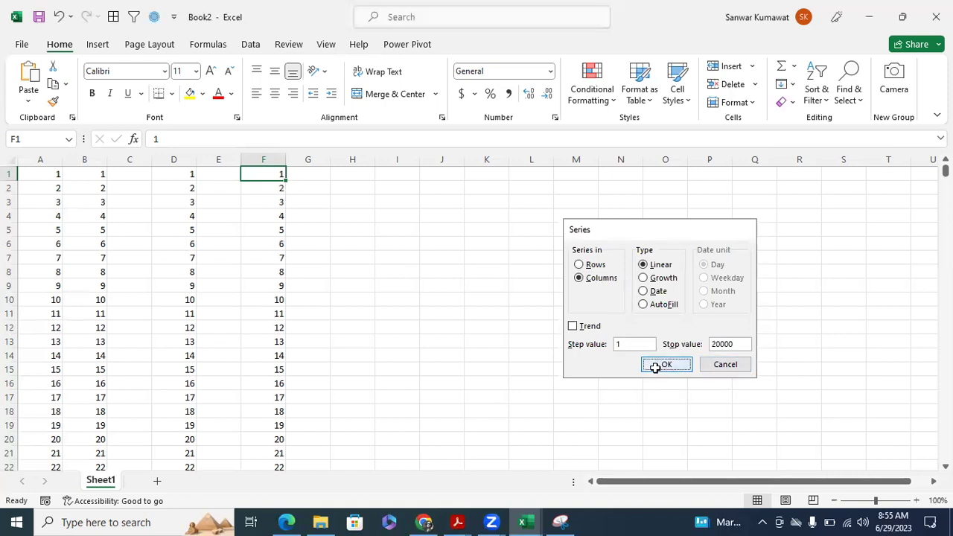
- Check the series ends at 20000, then return to the top and move to G1
click(275, 233)
double_click(275, 236)
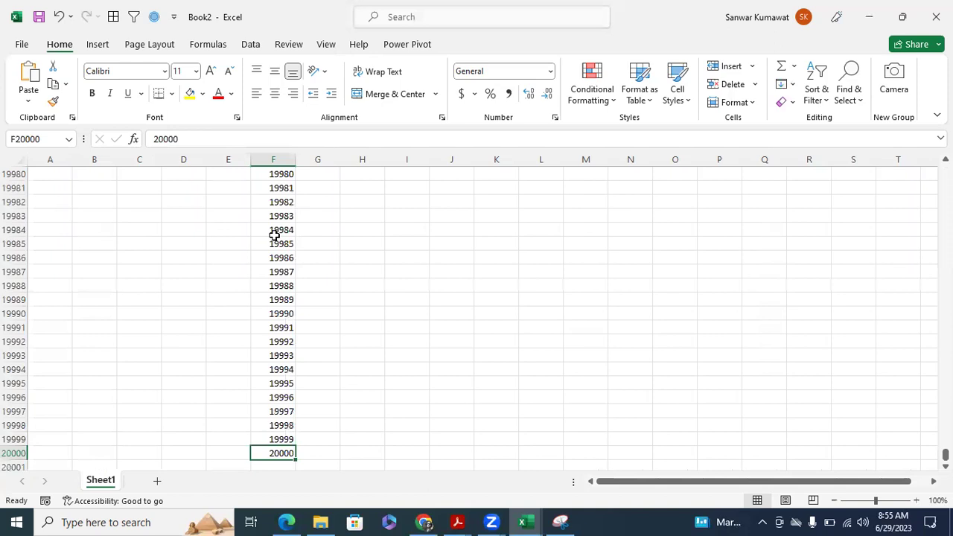
key(ctrl+Up)
key(Right)
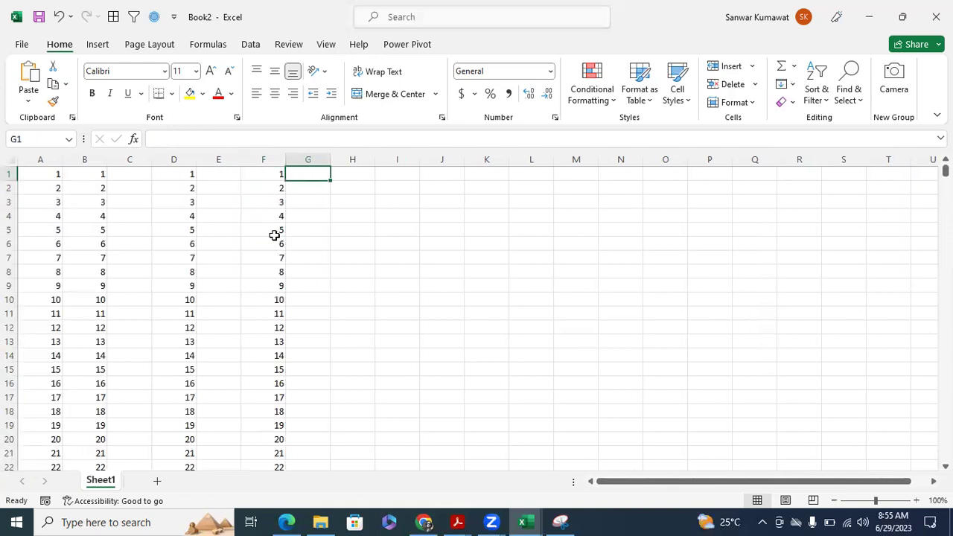
- Enter the starting value 1 in cell G1
key(alt)
key(h)
key(f)
key(i)
key(s)
key(Escape)
text(1)
click(405, 223)
click(316, 176)
- Fill a column series from G1 with Stop value 100000 using the Series dialog
key(ctrl+alt+v)
key(Escape)
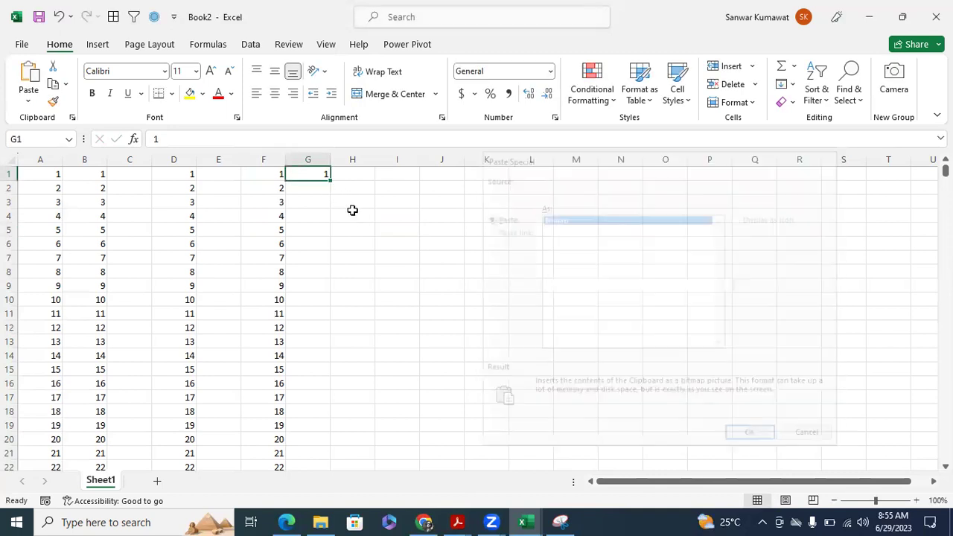
key(alt)
key(e)
key(i)
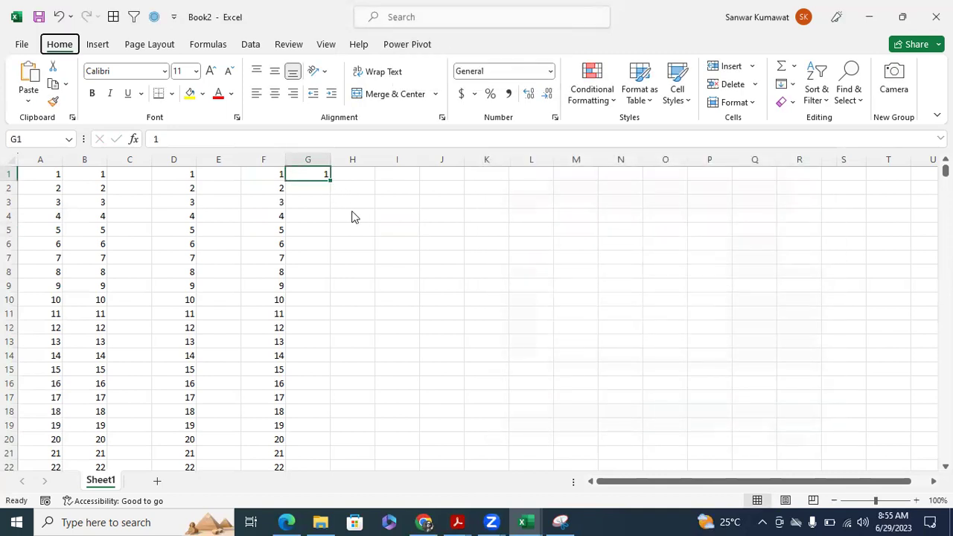
key(s)
click(600, 277)
click(712, 344)
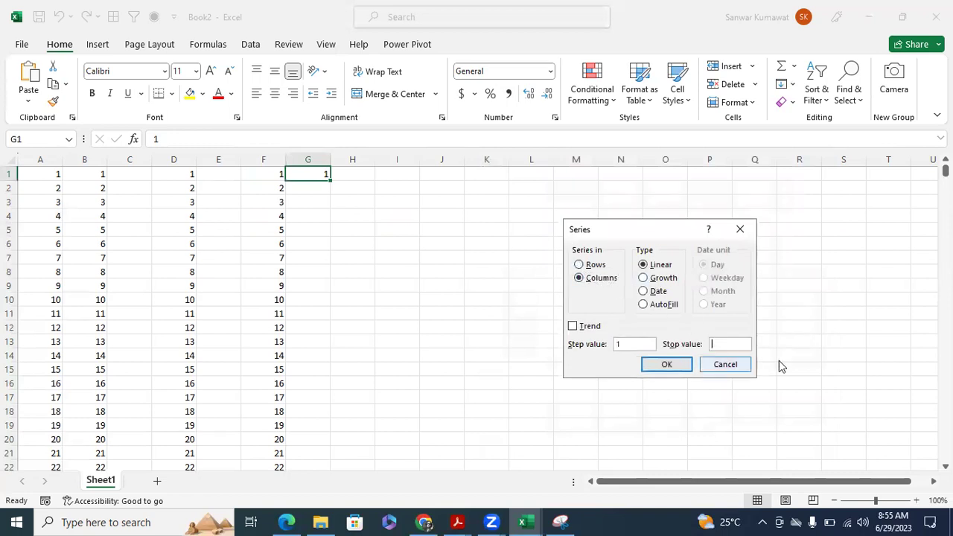
text(1)
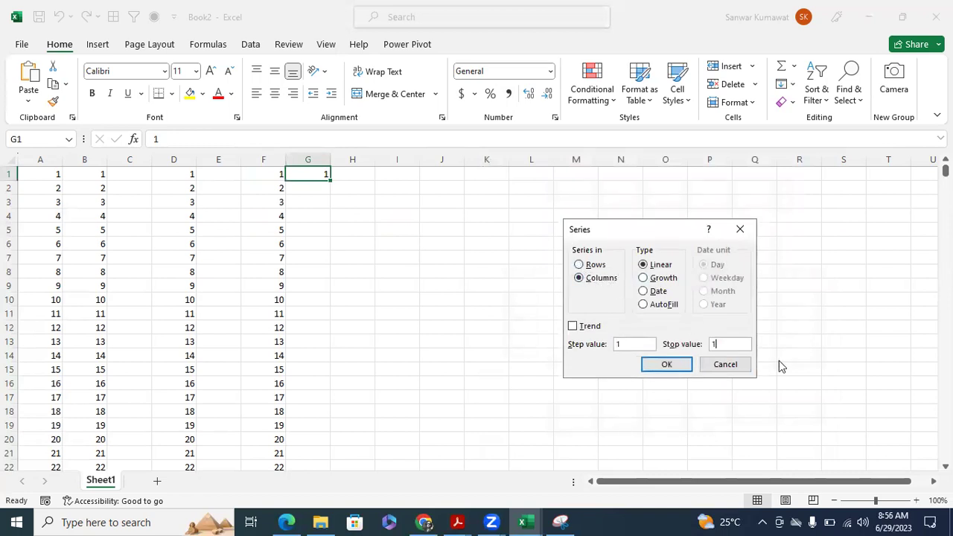
text(00000)
click(667, 364)
- Confirm the column G series reaches 100000, then look over the open windows in the taskbar
click(323, 255)
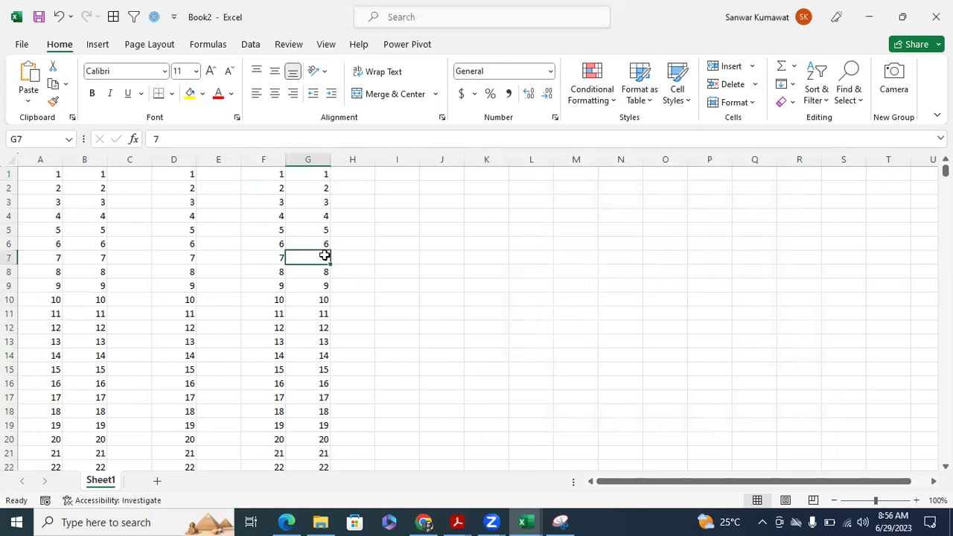
key(ctrl+Down)
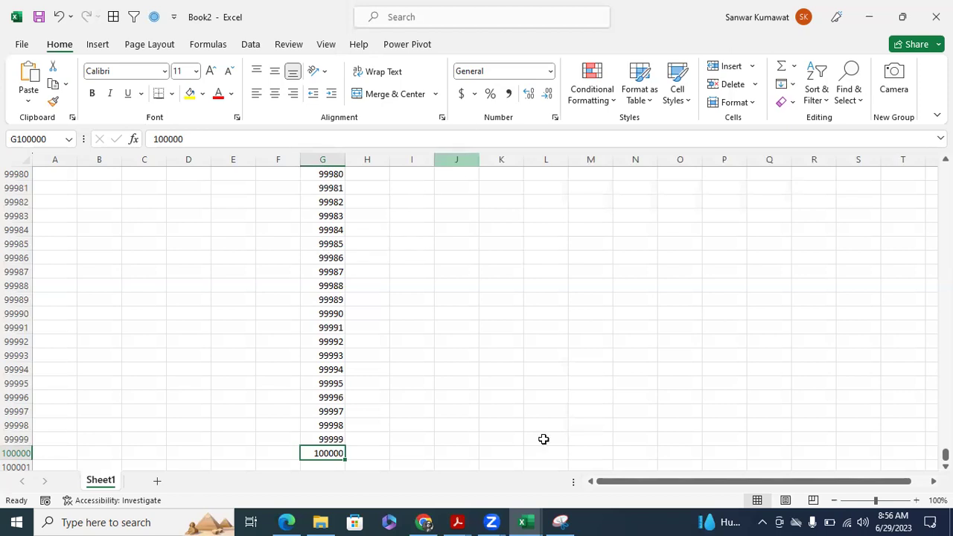
click(460, 521)
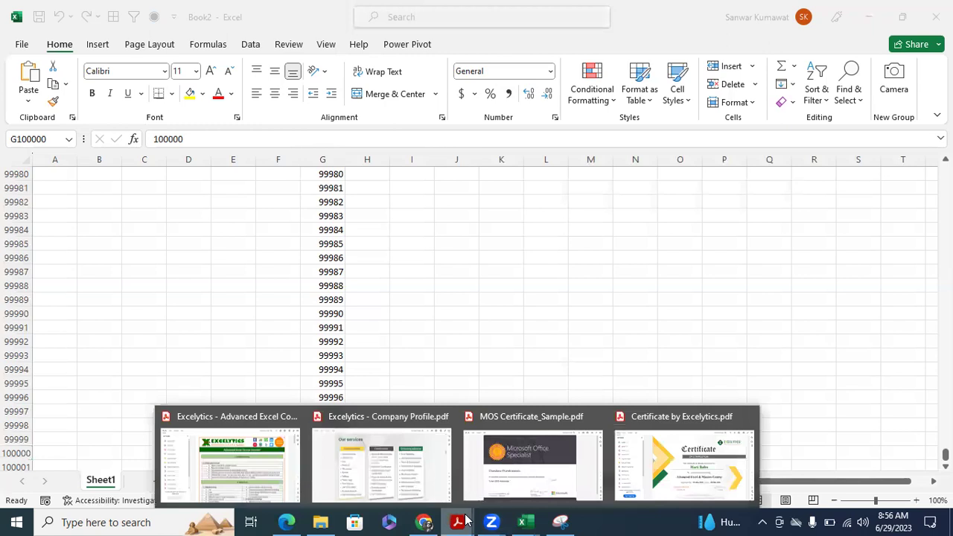
click(406, 294)
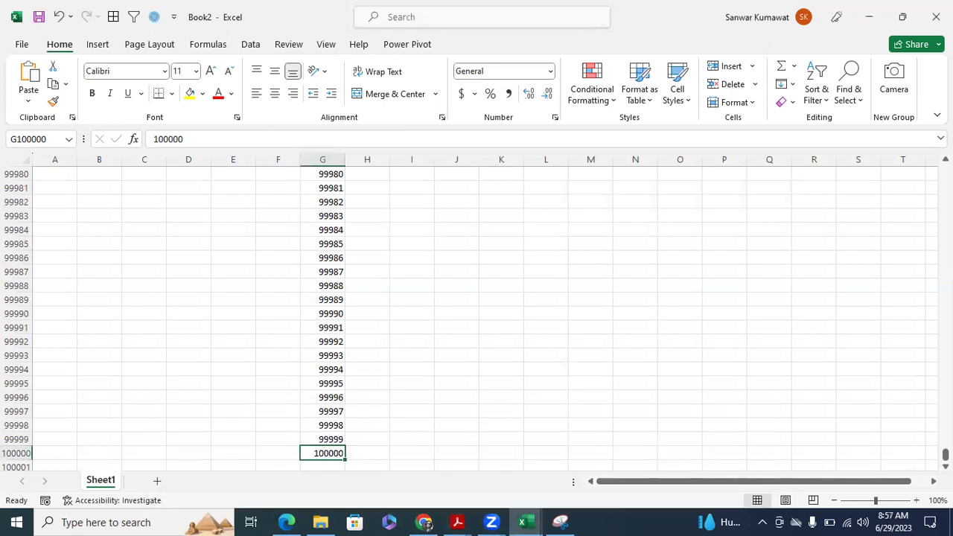
click(524, 522)
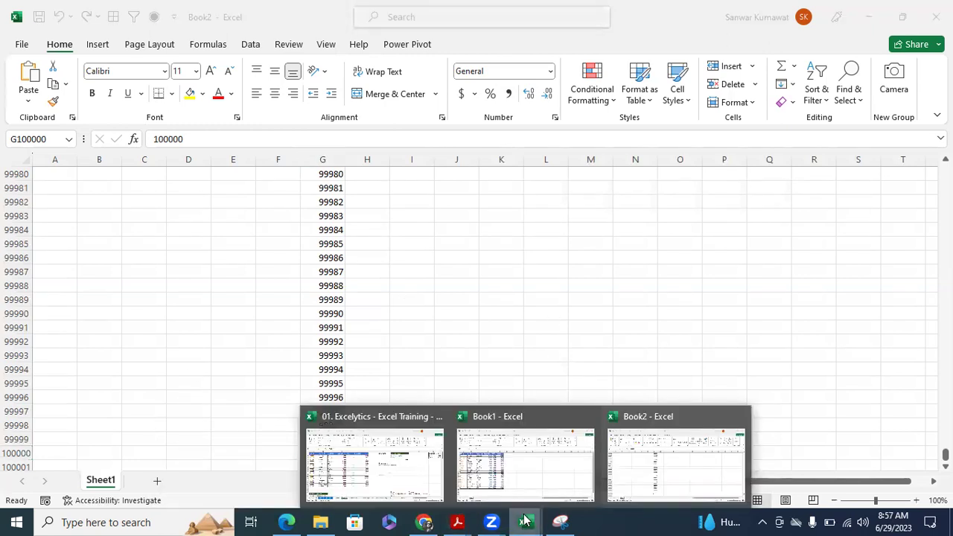
- Switch to the 01. Excelytics - Excel Training workbook and scroll the sheet tabs back to the start
click(411, 485)
click(25, 483)
click(24, 482)
click(25, 483)
click(25, 483)
click(24, 482)
click(24, 483)
click(25, 483)
click(25, 483)
click(24, 482)
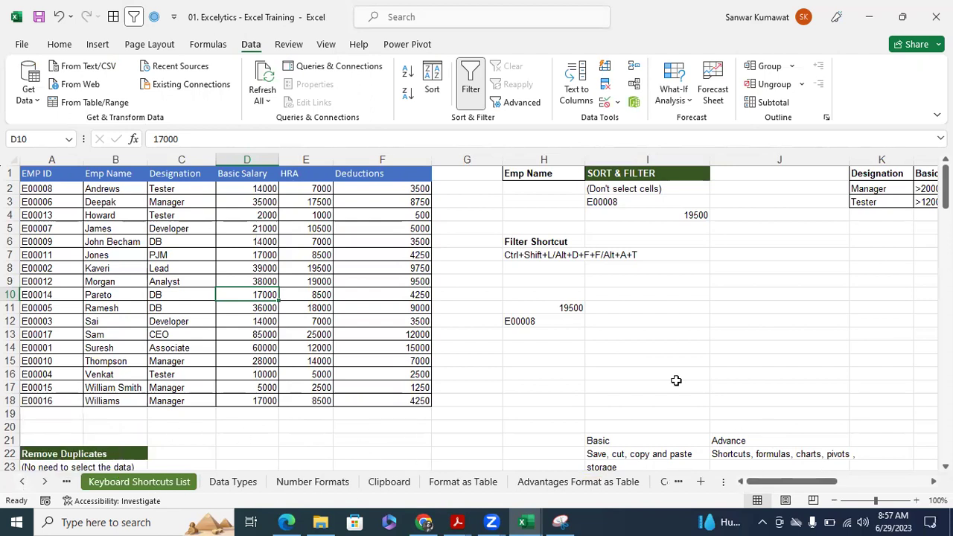
click(24, 483)
click(24, 482)
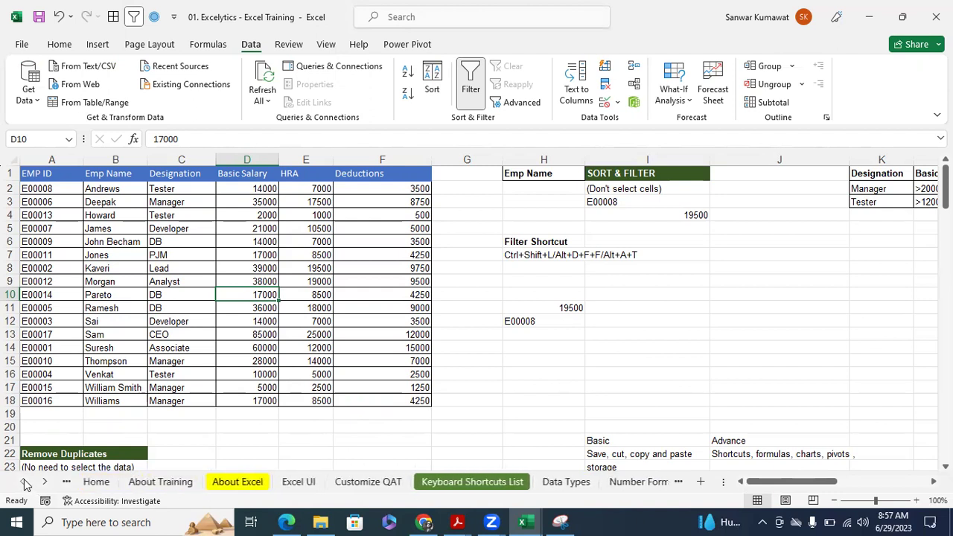
click(485, 350)
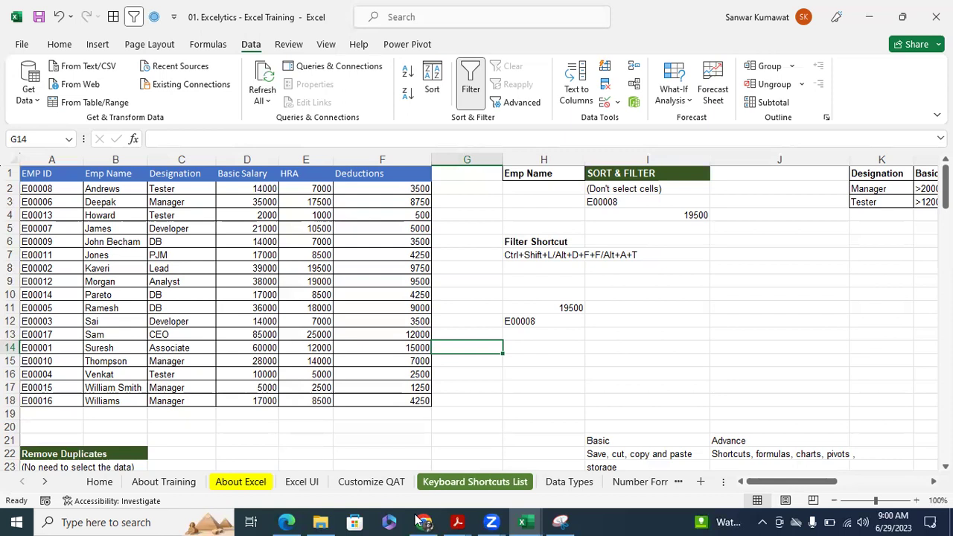
- In File Explorer, go to Excel Projects > 01 Profit Analysis and launch Profit Analysis_Output
click(320, 522)
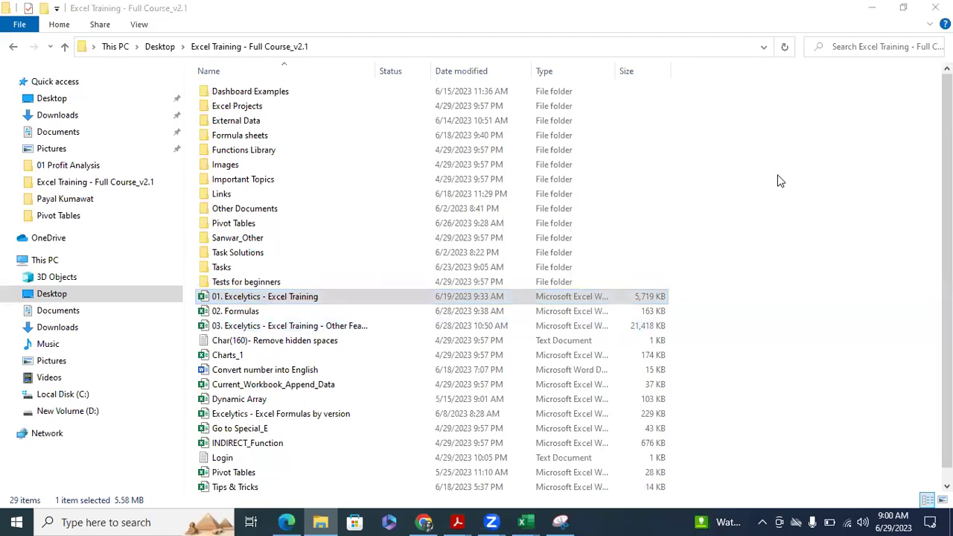
click(223, 52)
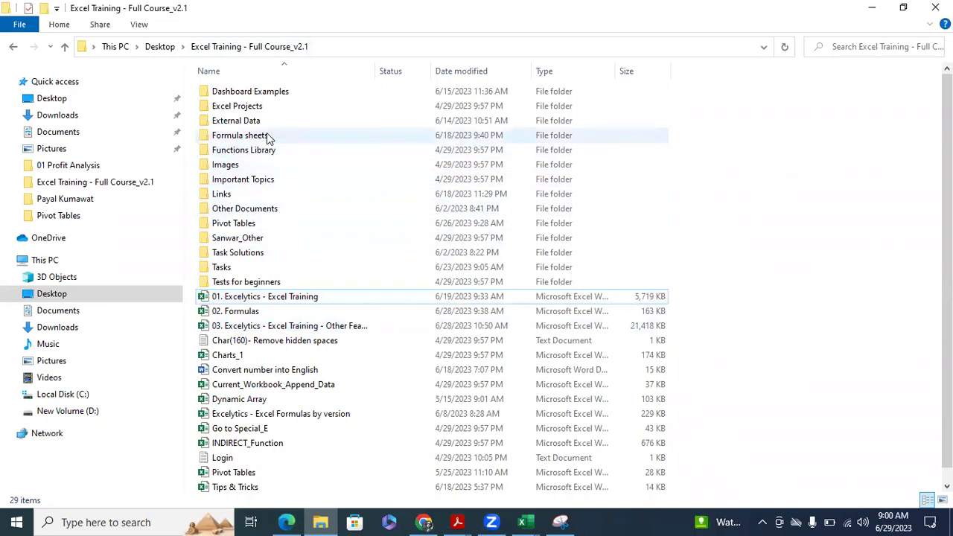
double_click(261, 108)
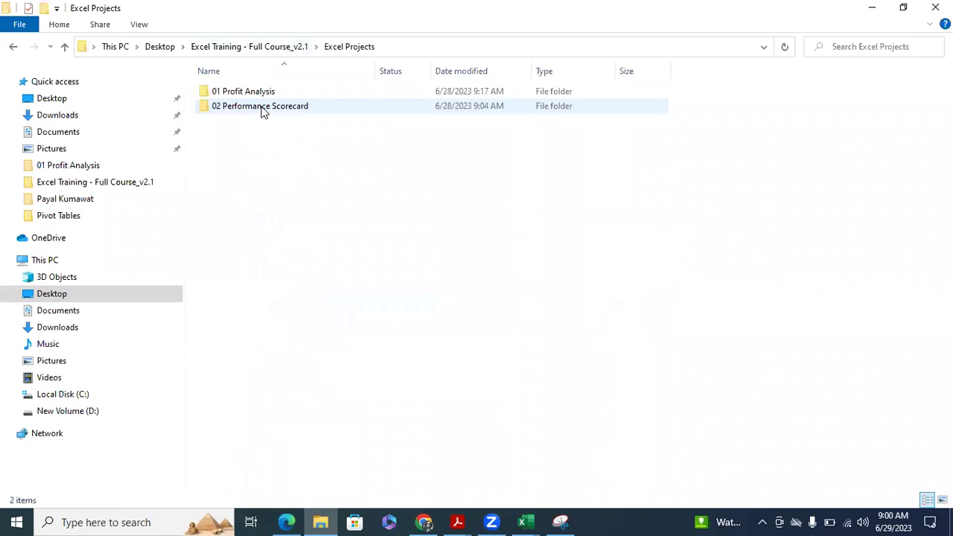
double_click(262, 92)
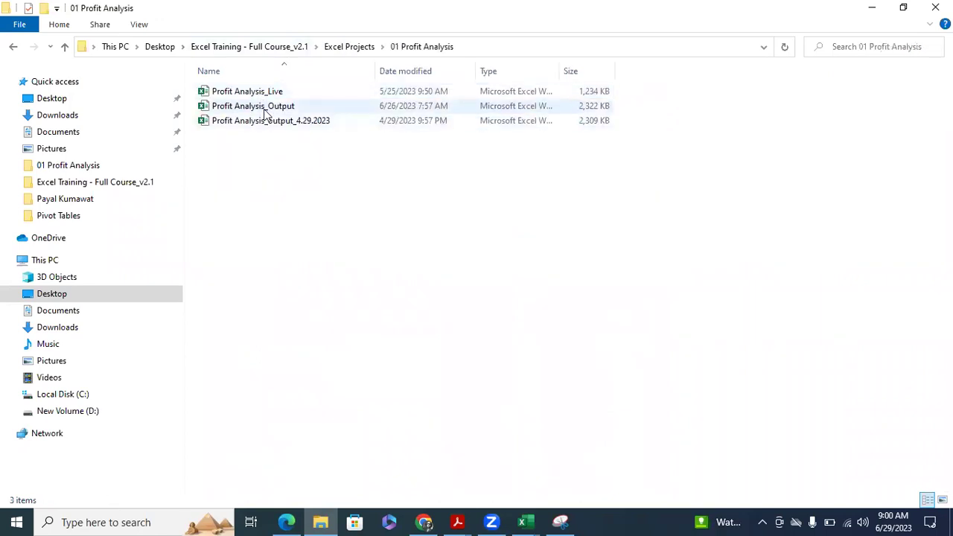
double_click(267, 105)
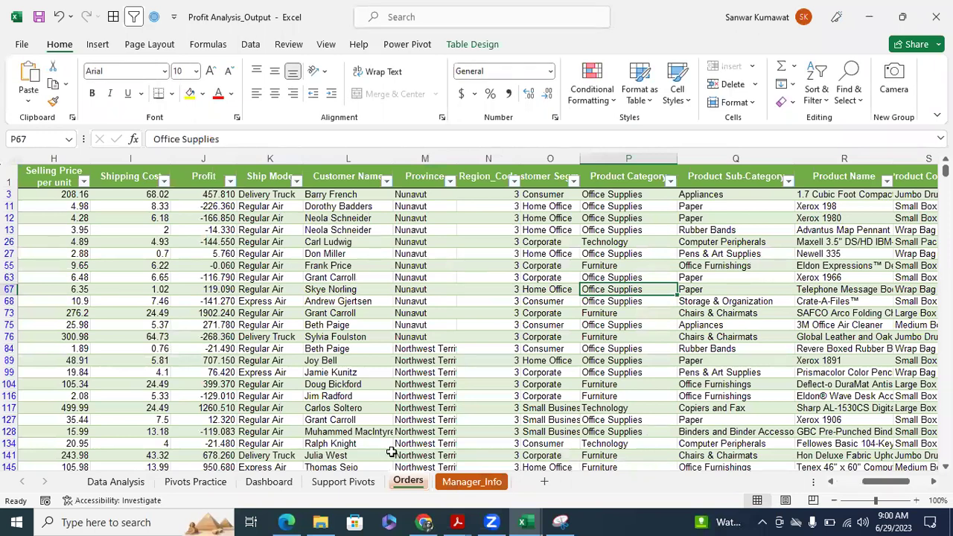
click(277, 482)
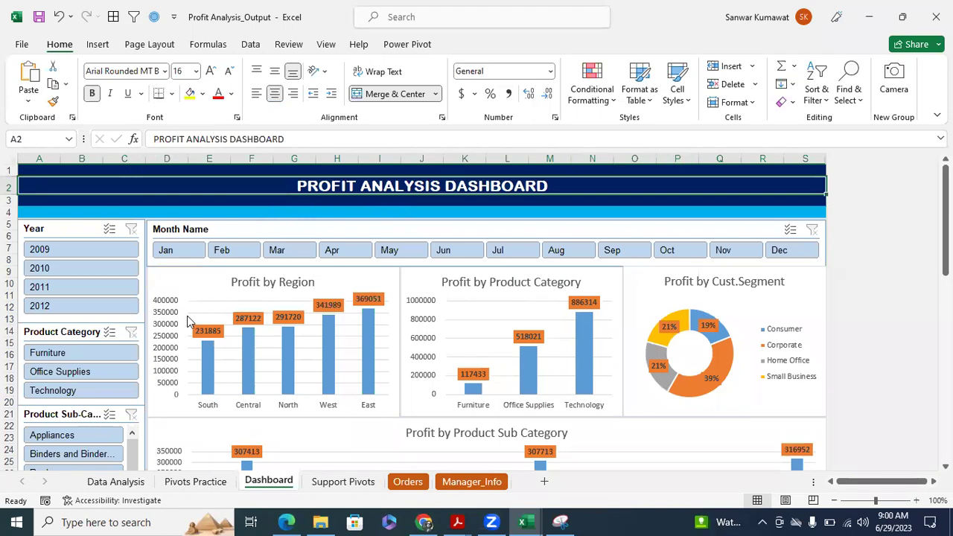
click(61, 270)
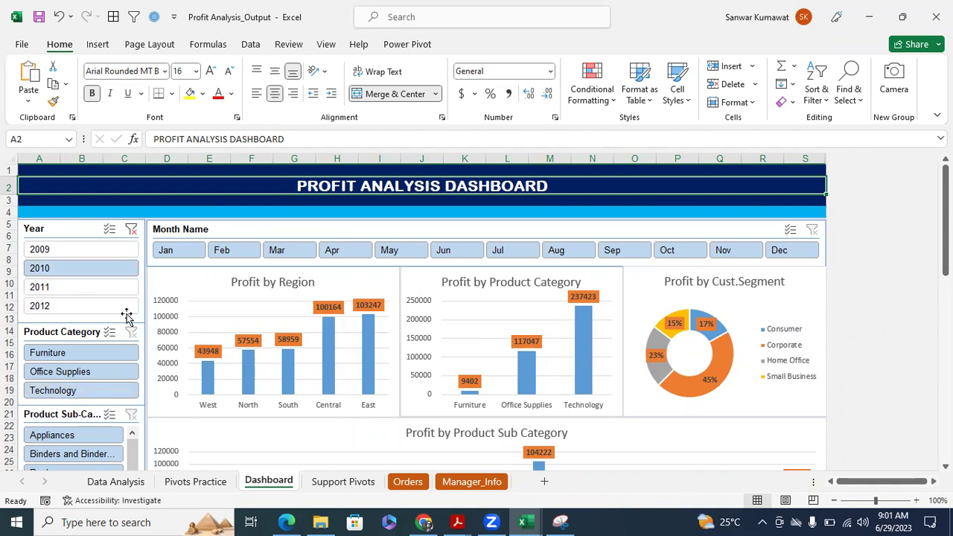
click(64, 250)
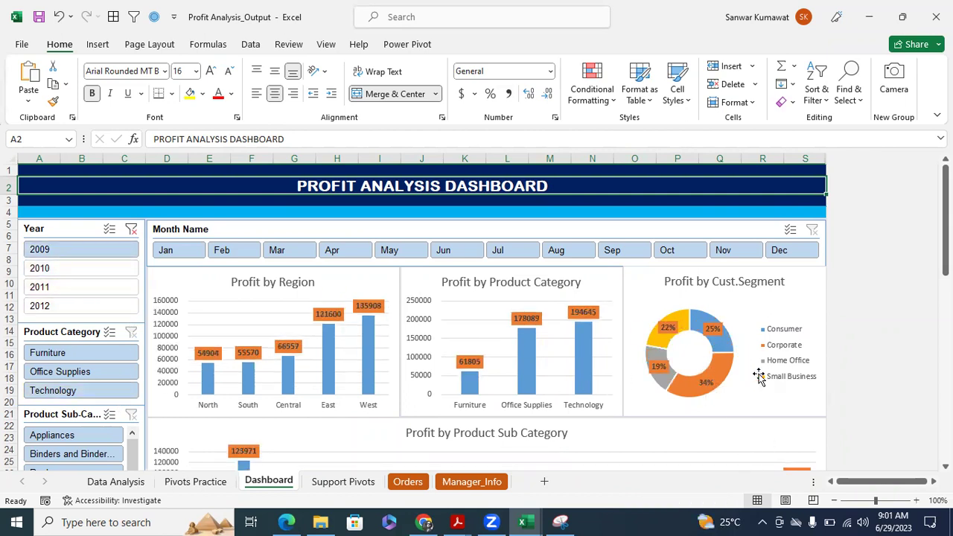
click(87, 270)
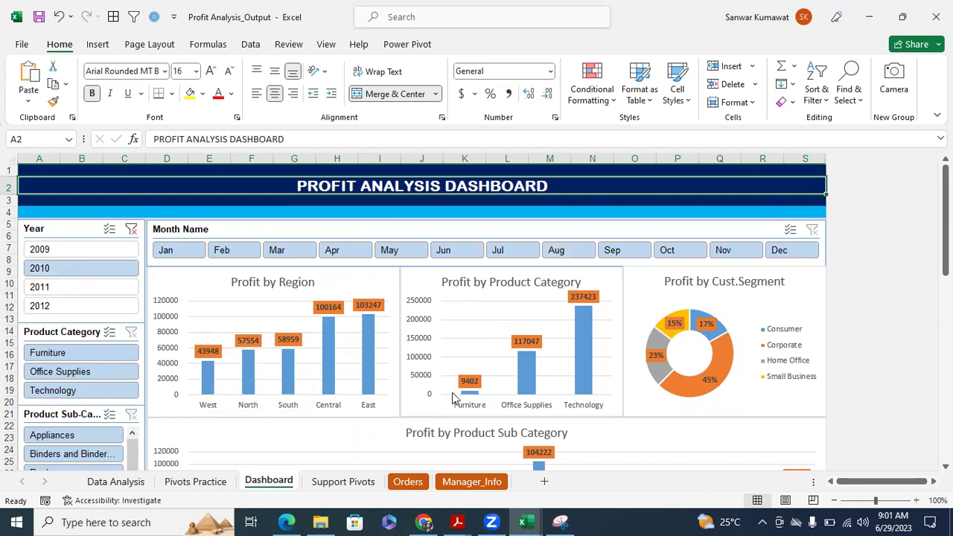
mouse_move(461, 397)
scroll(748, 361, down, 4)
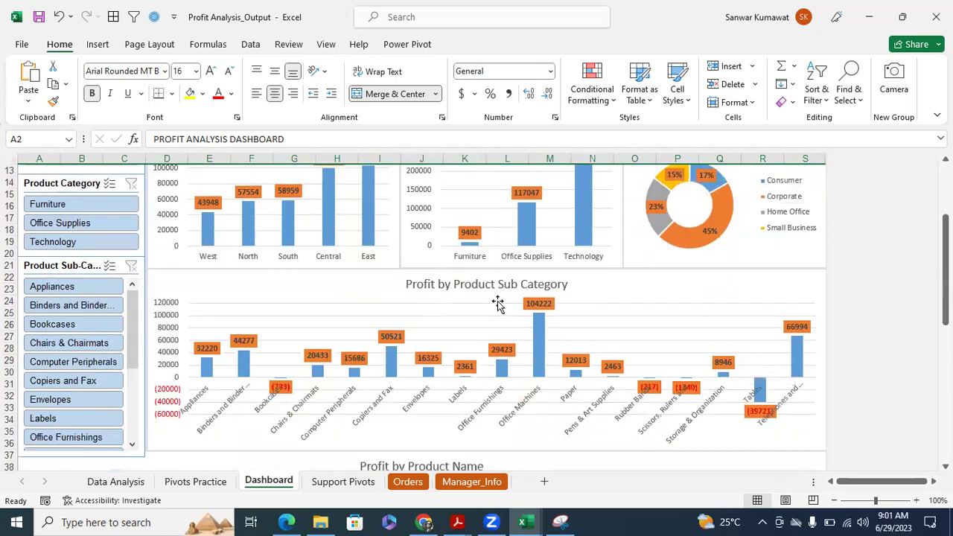
scroll(685, 341, down, 5)
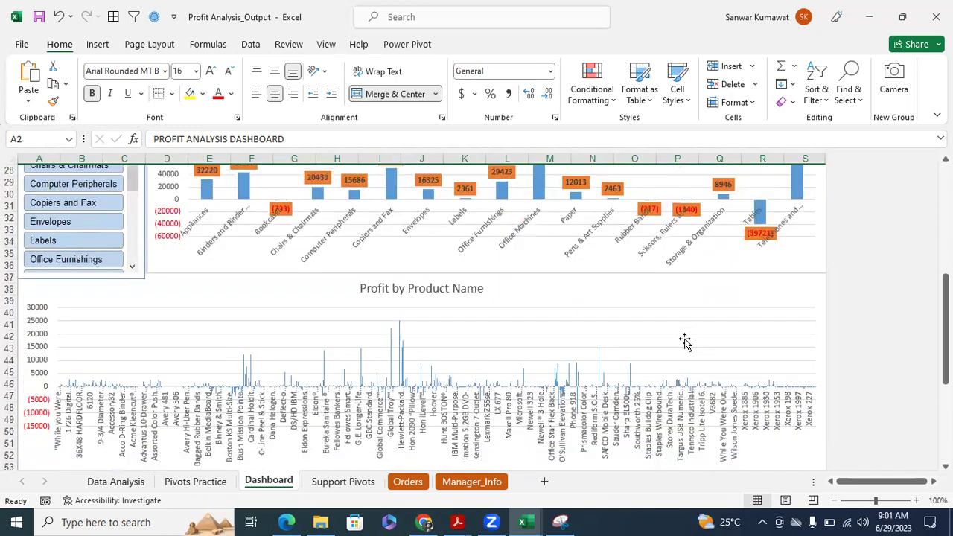
scroll(685, 341, down, 8)
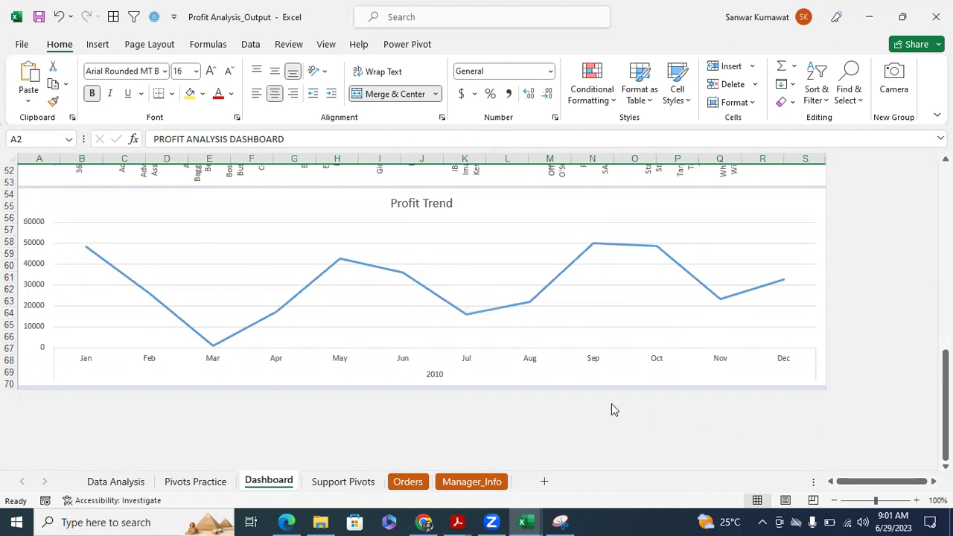
scroll(542, 399, up, 17)
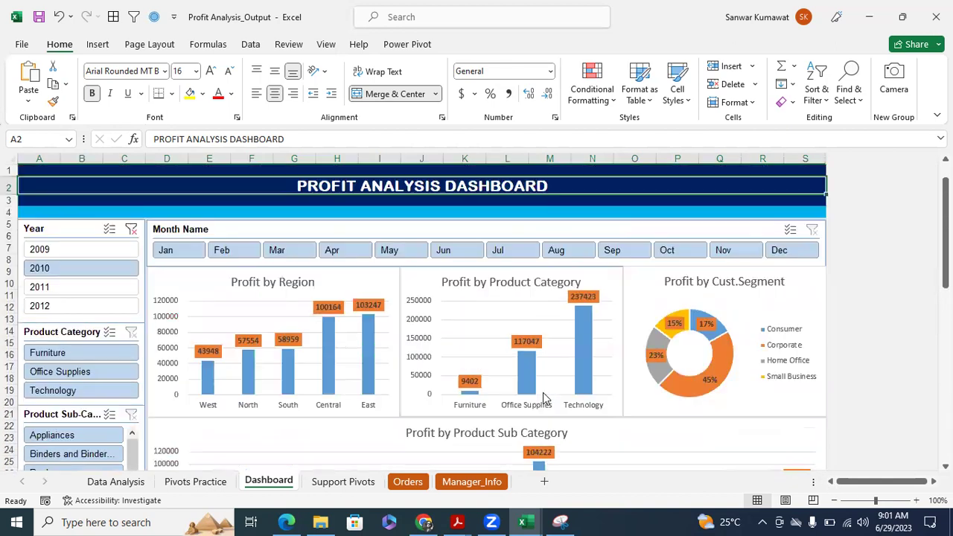
- Filter the dashboard to 2010 and select January through June in the Month slicer
click(131, 230)
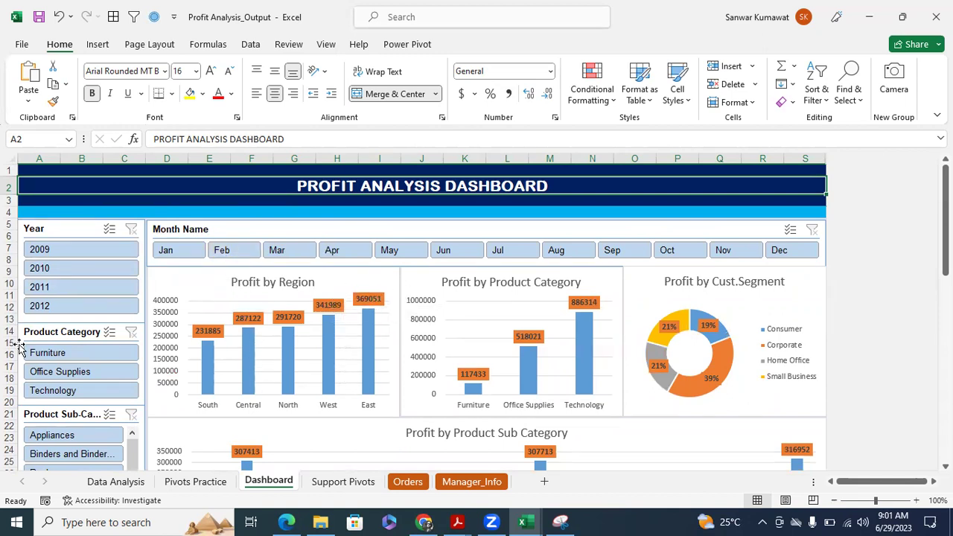
click(73, 268)
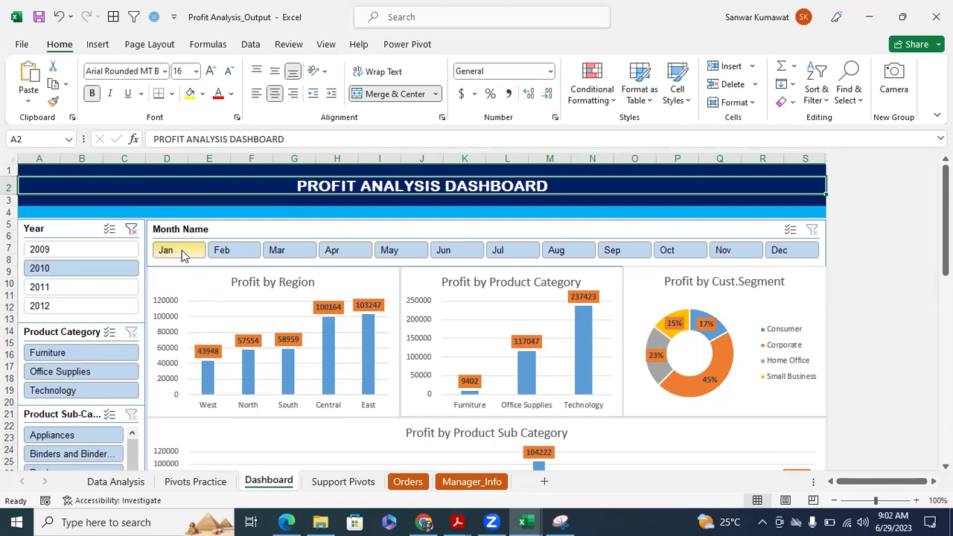
click(181, 250)
ctrl+click(224, 250)
ctrl+click(304, 257)
ctrl+click(334, 253)
ctrl+click(389, 251)
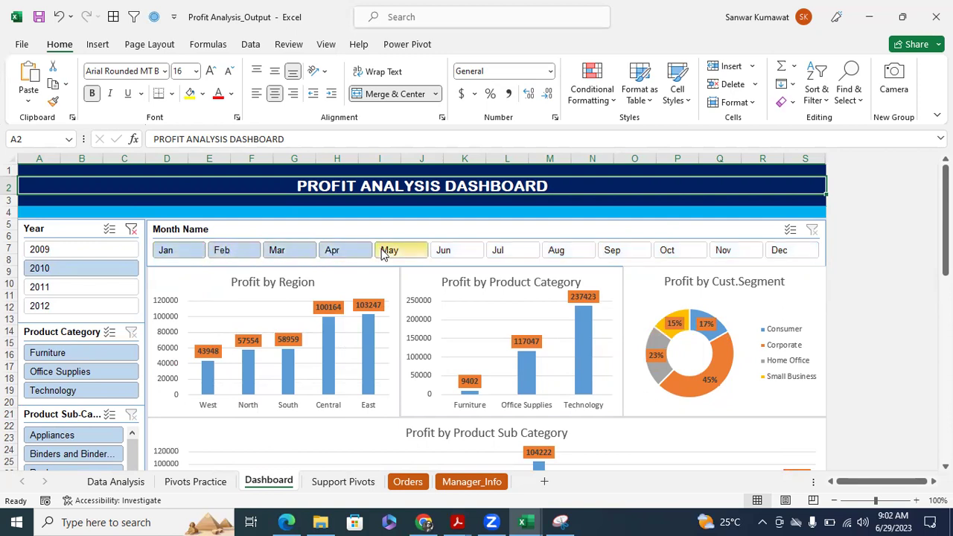
ctrl+click(444, 252)
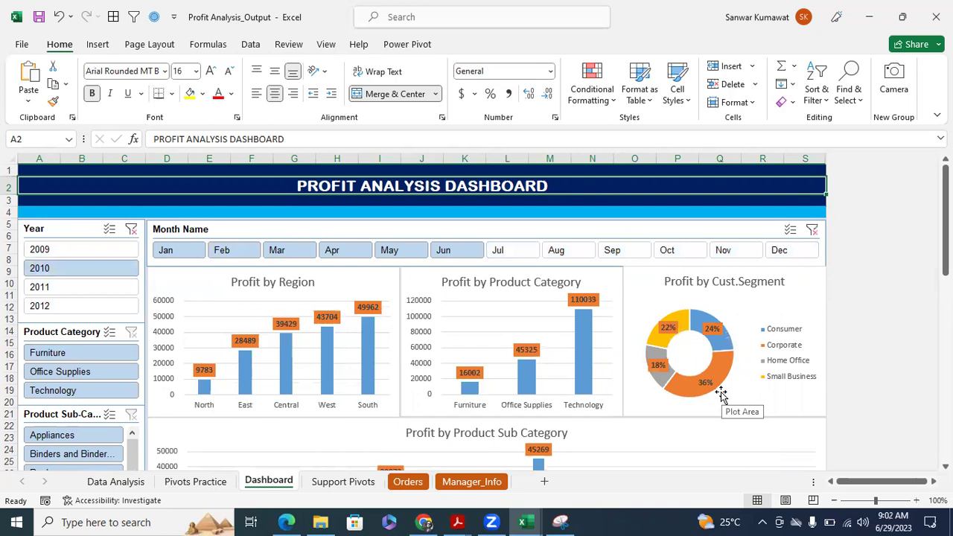
- Clear the Year slicer so Jan–Jun spans all years, then minimize the workbook to File Explorer
scroll(720, 391, down, 16)
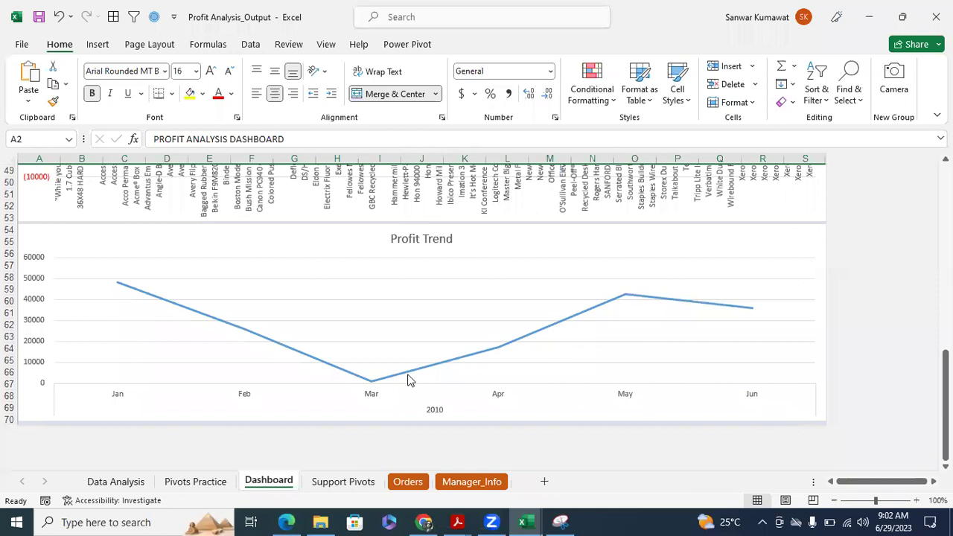
mouse_move(408, 381)
scroll(408, 380, up, 16)
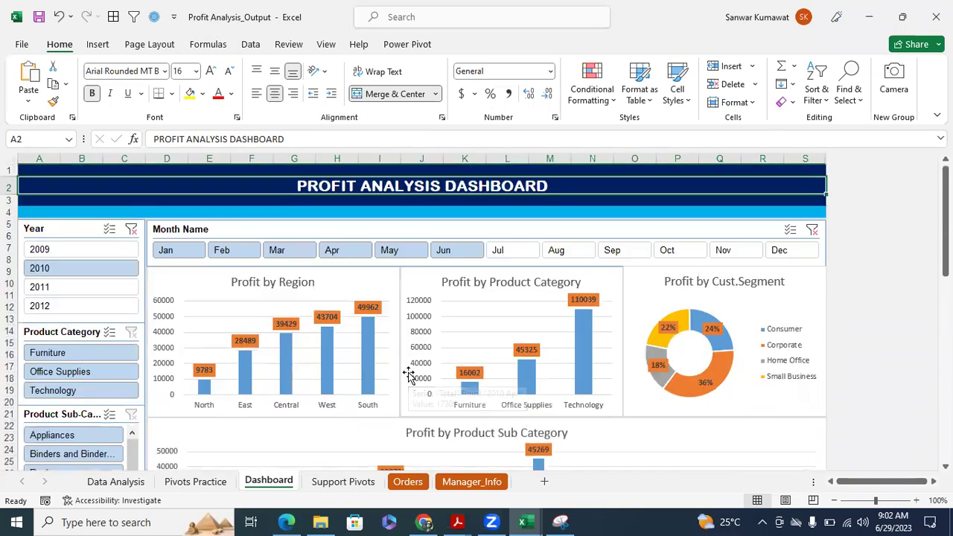
click(131, 231)
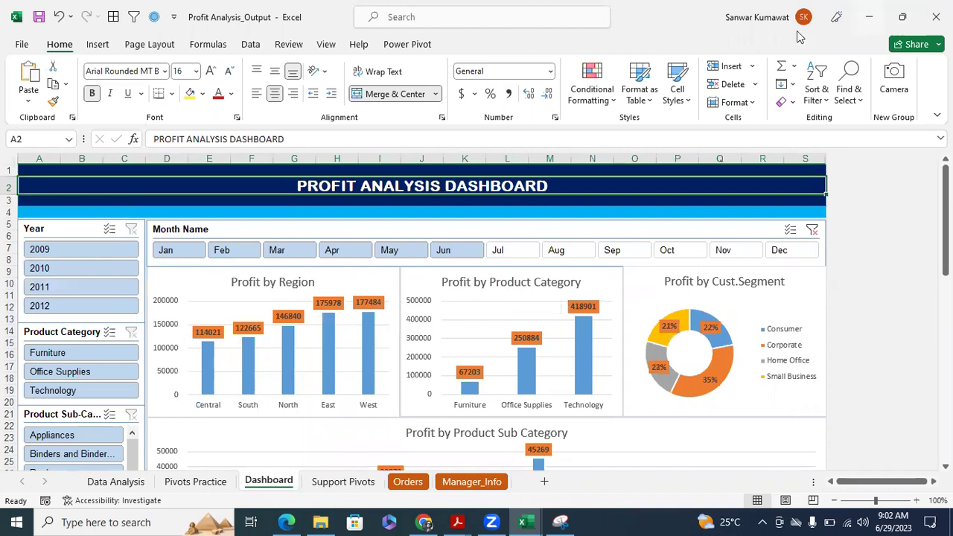
click(869, 17)
click(320, 522)
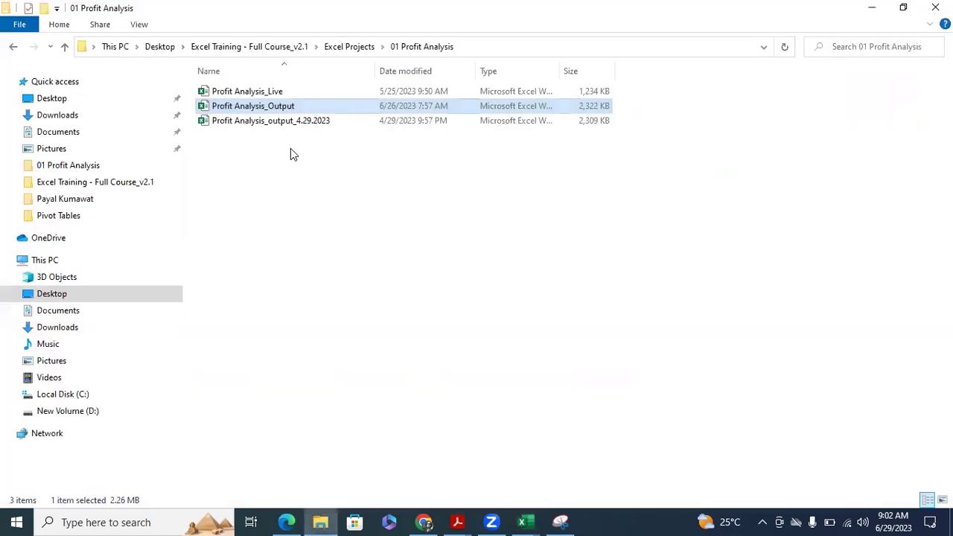
- Open Performance Scorecard_v1.0 from the Excel Projects > 02 Performance Scorecard folder
click(357, 48)
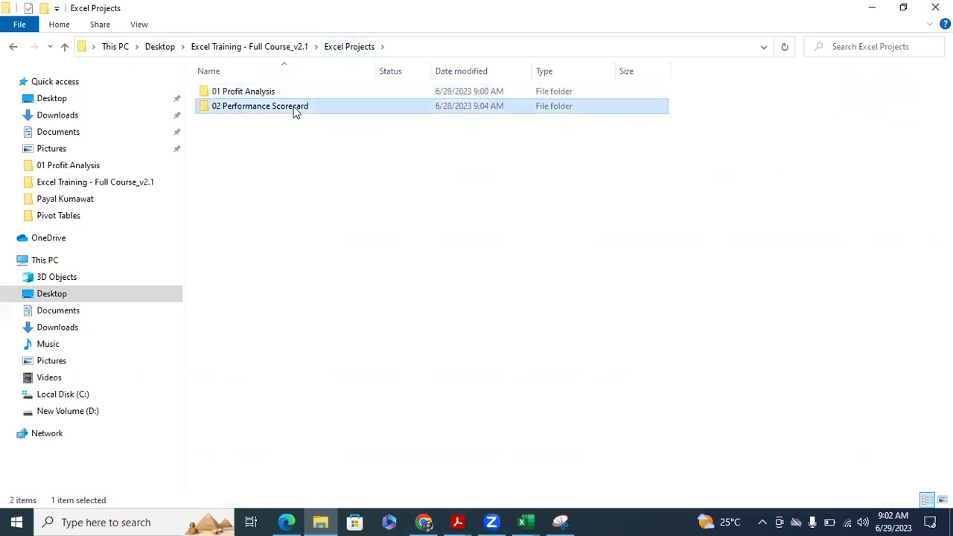
double_click(294, 107)
double_click(297, 95)
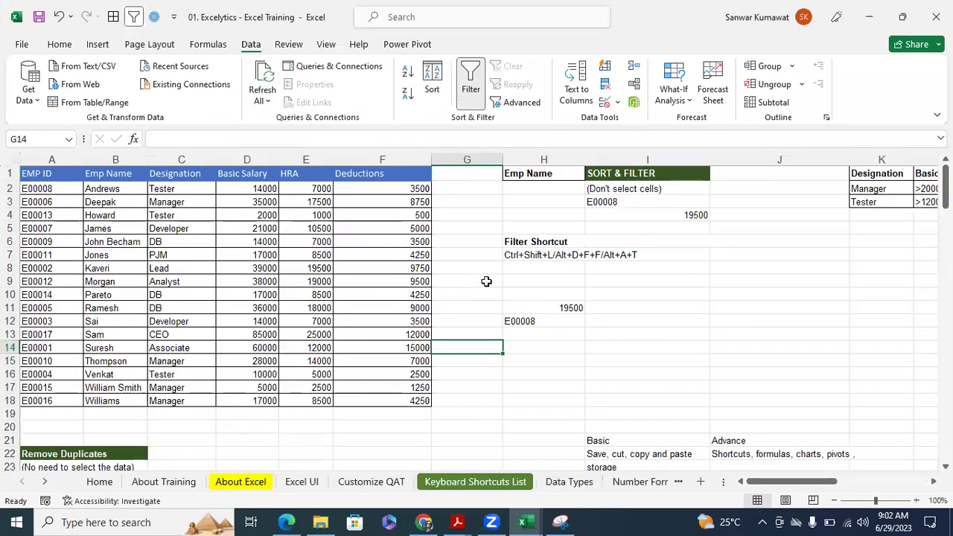
click(480, 255)
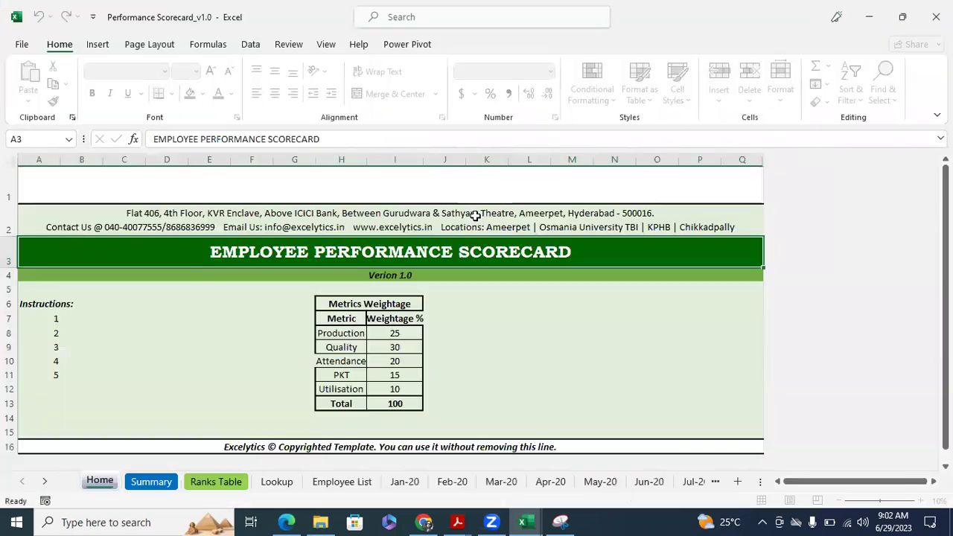
- On the Summary sheet, switch to two other employees in the Employee Name dropdown
click(168, 480)
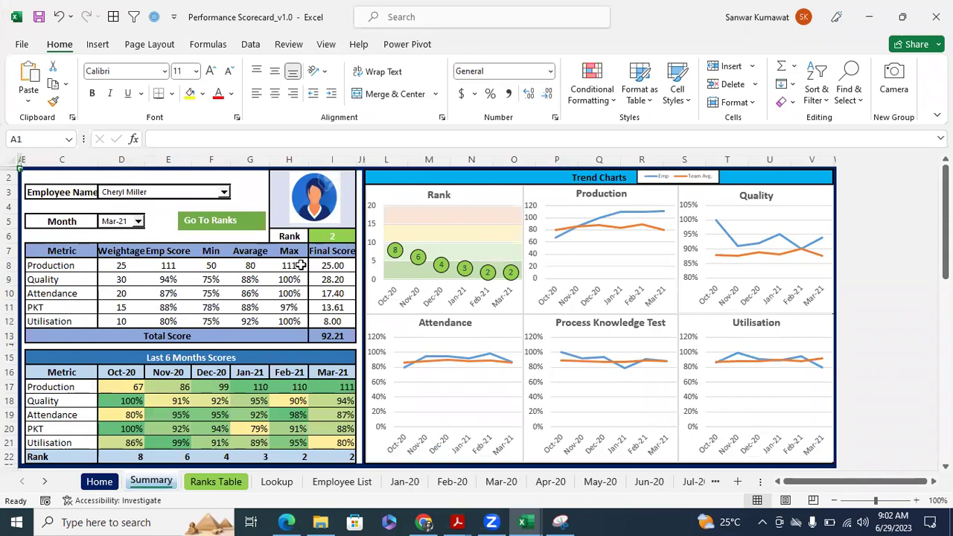
click(224, 194)
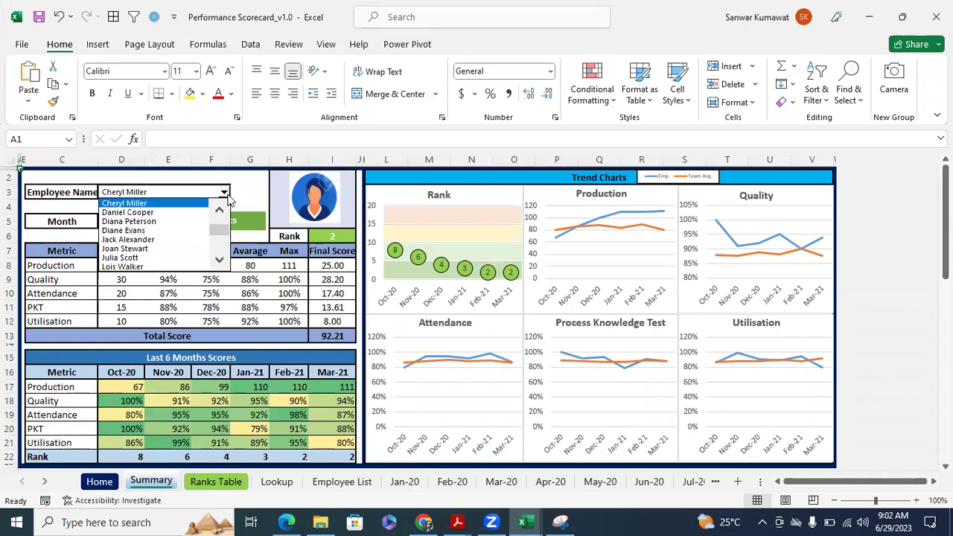
click(179, 213)
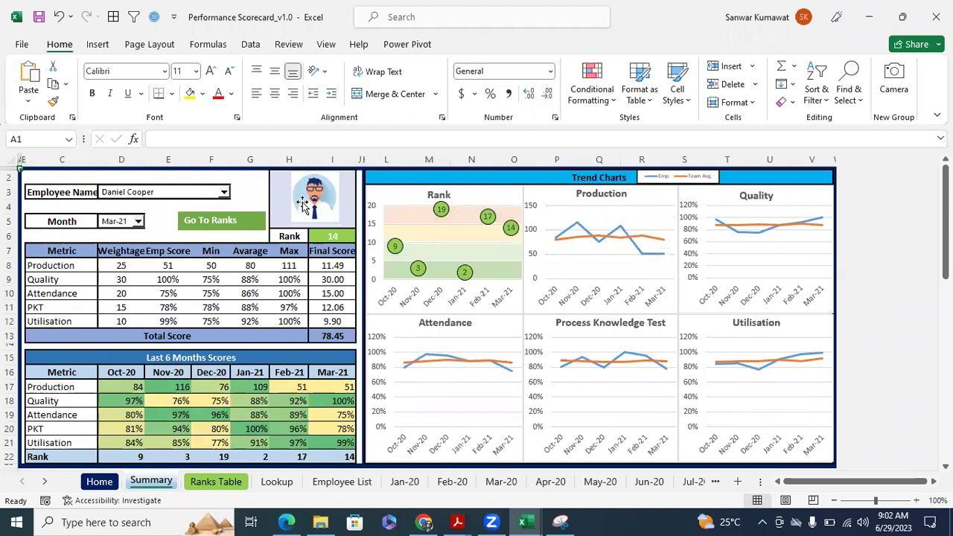
click(223, 192)
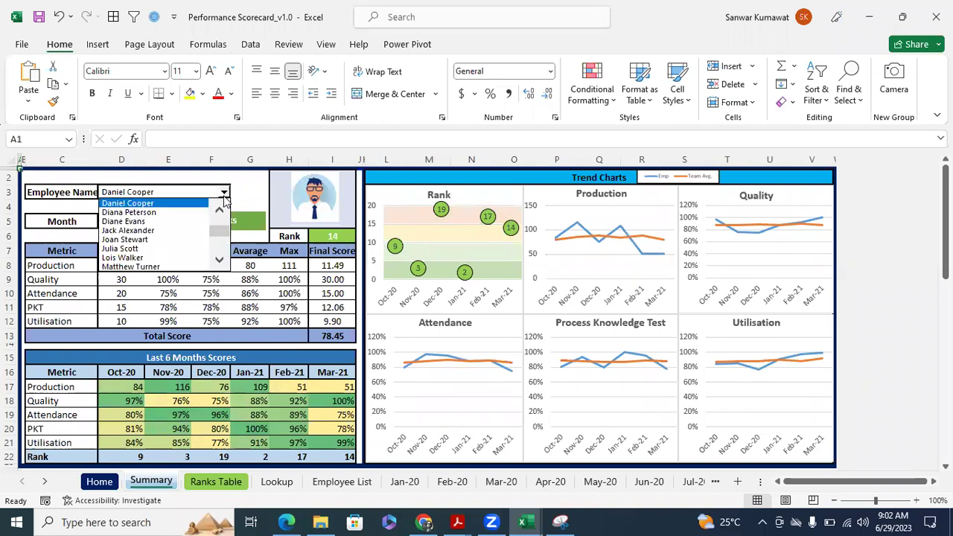
click(178, 223)
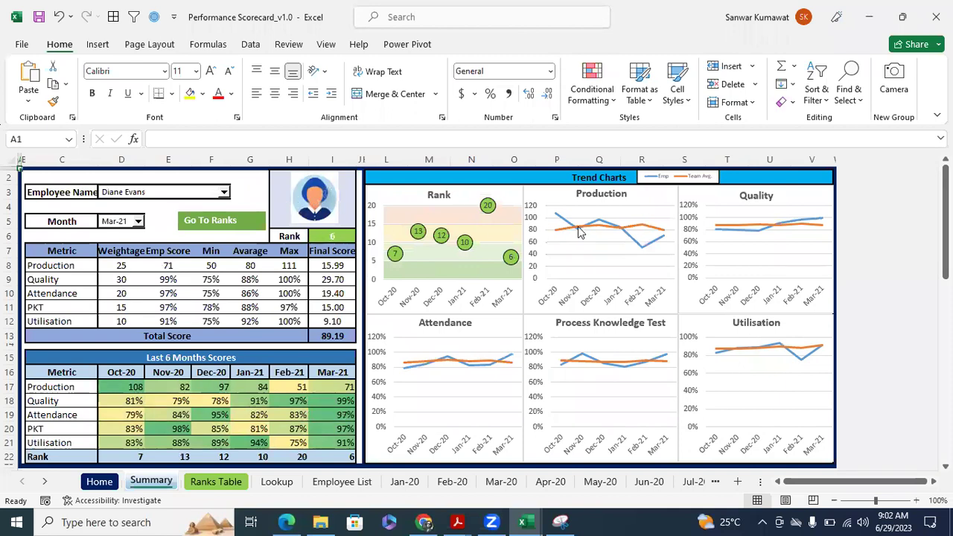
- Set the Month dropdown to Feb-21 and review the rank 20 results and trend charts
mouse_move(580, 232)
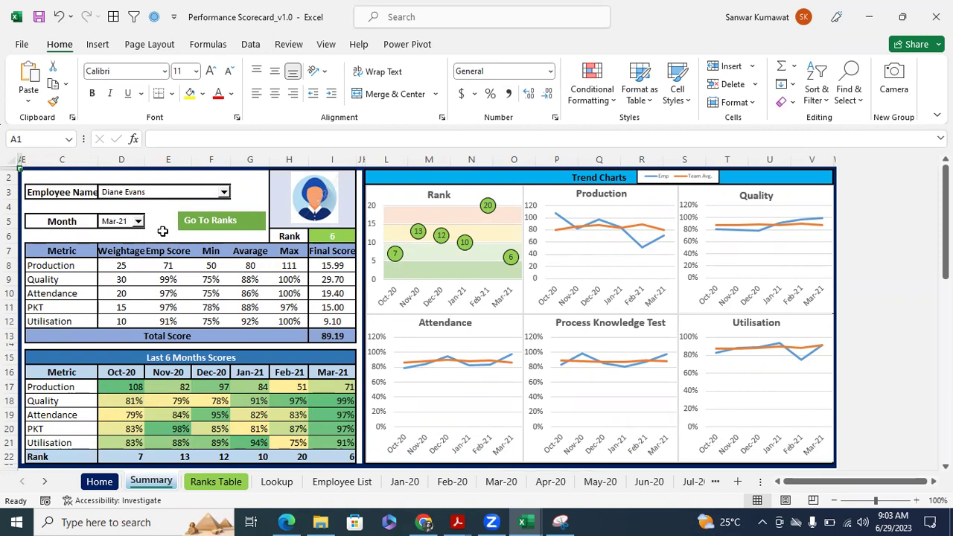
click(139, 221)
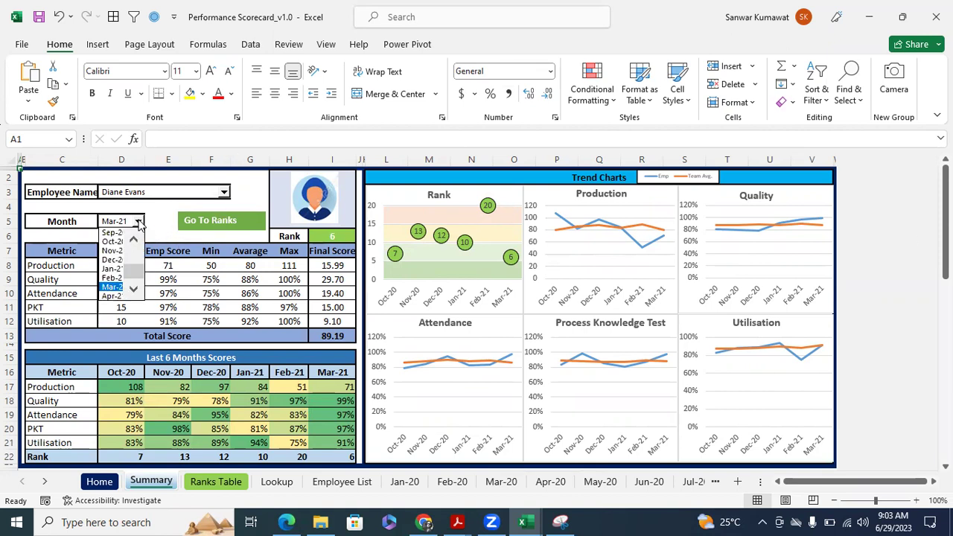
click(112, 285)
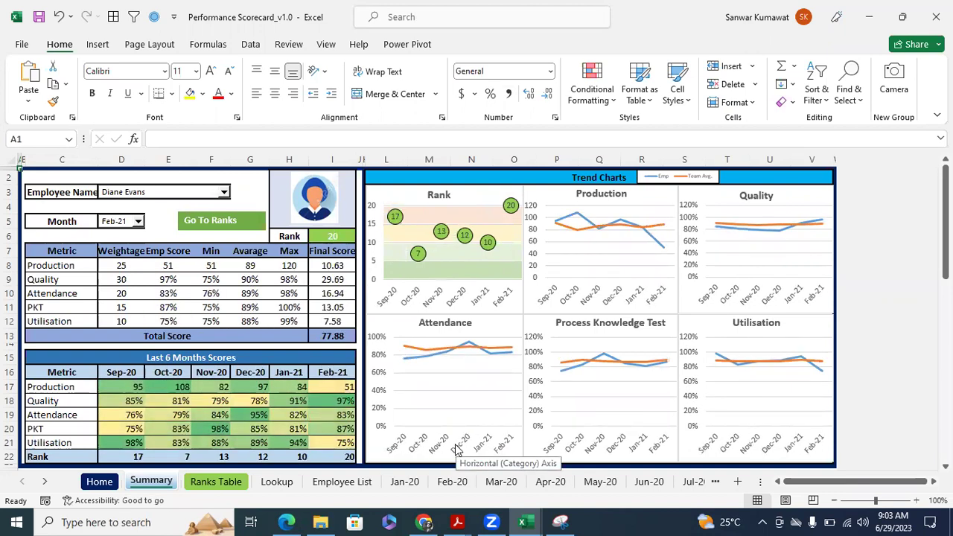
scroll(590, 372, down, 7)
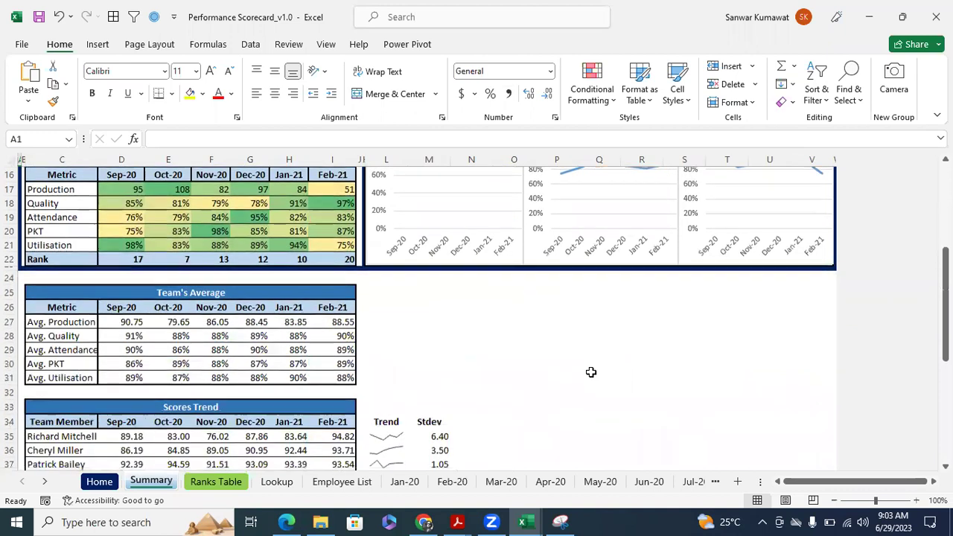
scroll(591, 373, down, 2)
scroll(591, 372, up, 9)
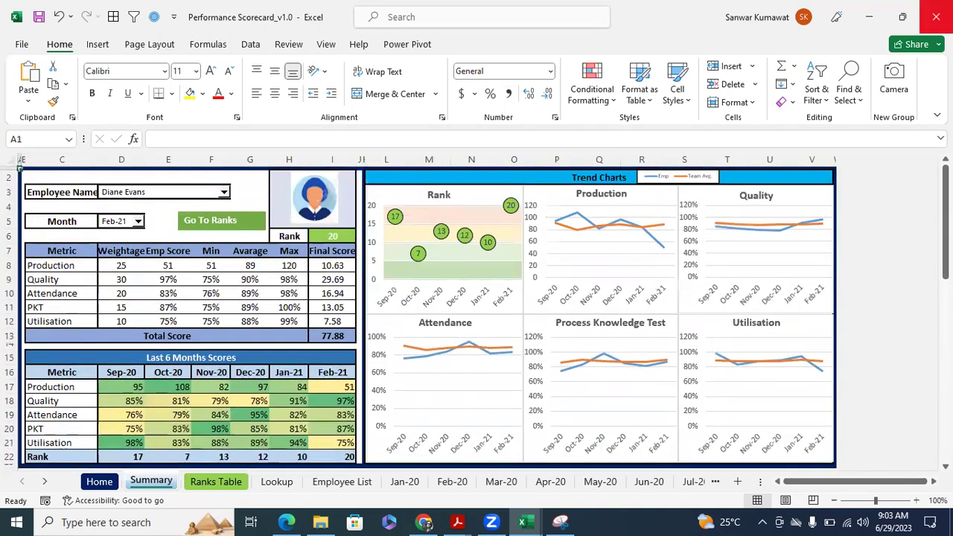
- Close Performance Scorecard_v1.0 without saving and select cell J9 in the training workbook
click(936, 16)
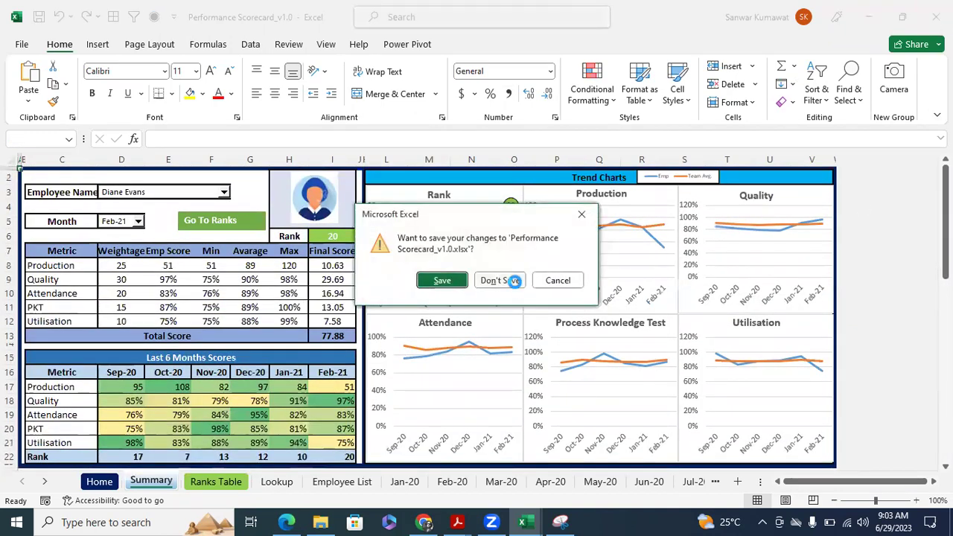
click(514, 280)
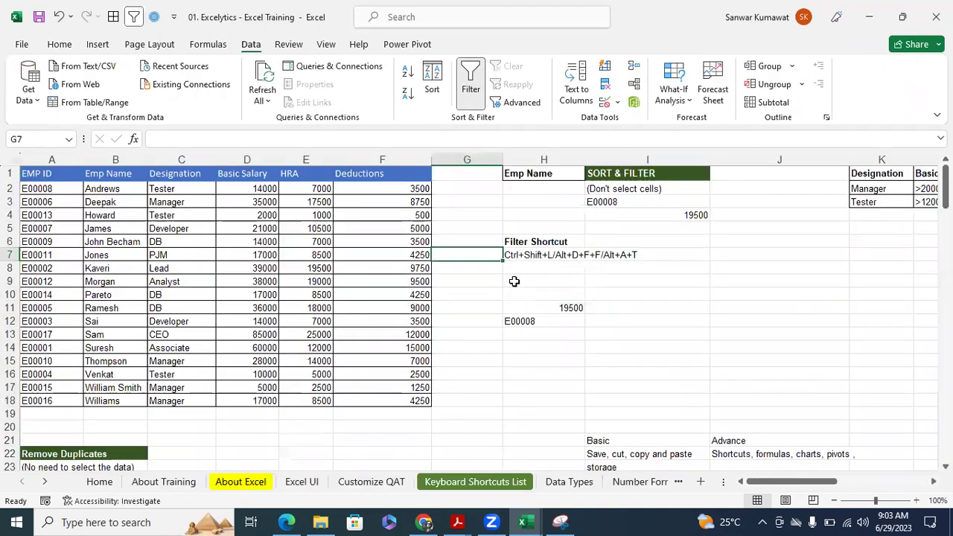
click(745, 283)
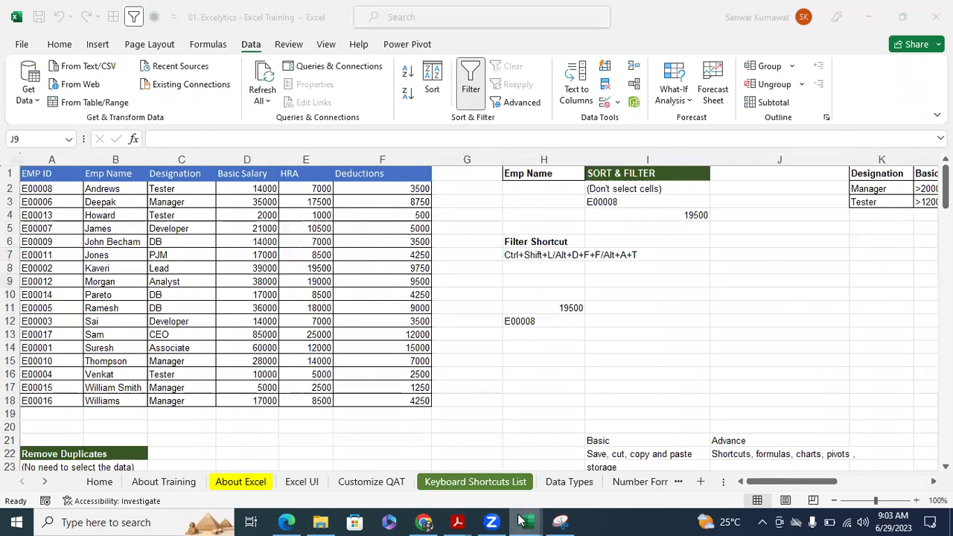
mouse_move(523, 522)
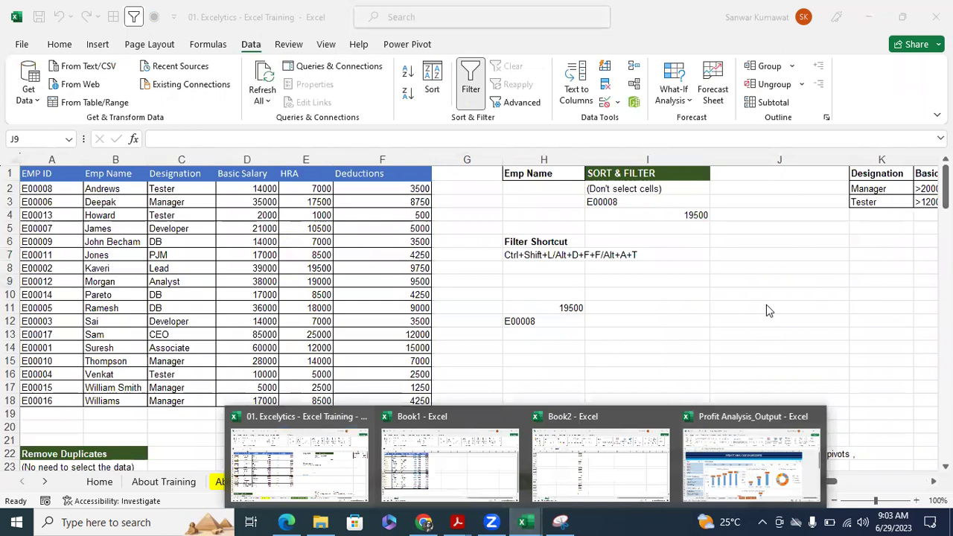